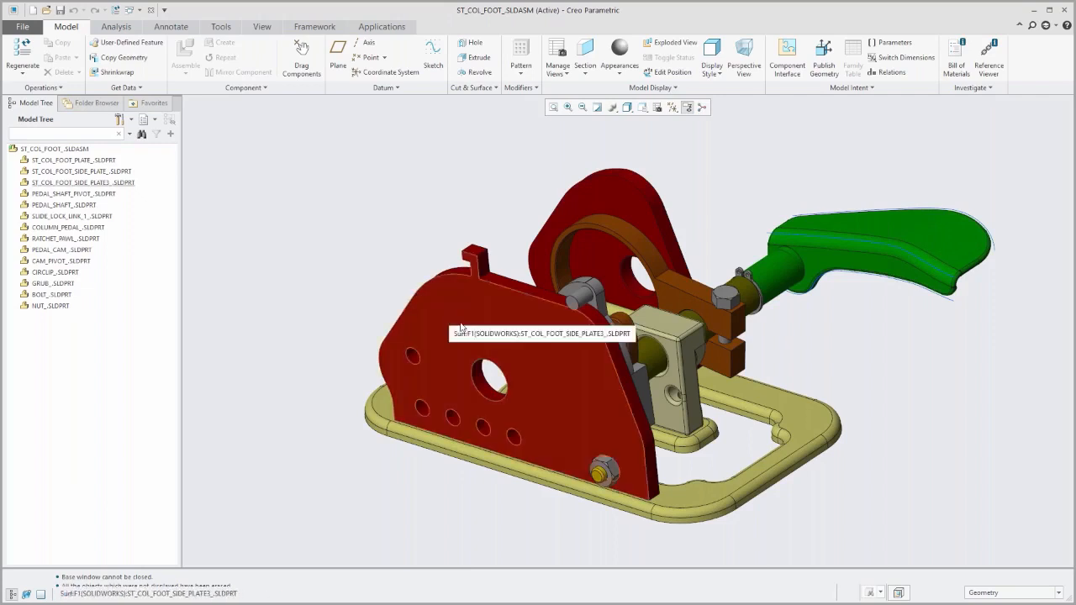
Activate the ST_COL_FOOT_SIDE_PLATE3_ part within the assembly and switch to the Flexible Modeling tools.
{"action": "mouse_move", "coordinate": [474, 350]}
{"action": "middle_mouse_down"}
{"action": "mouse_move", "coordinate": [445, 362]}
{"action": "mouse_move", "coordinate": [488, 364]}
{"action": "mouse_move", "coordinate": [480, 338]}
{"action": "middle_mouse_up"}
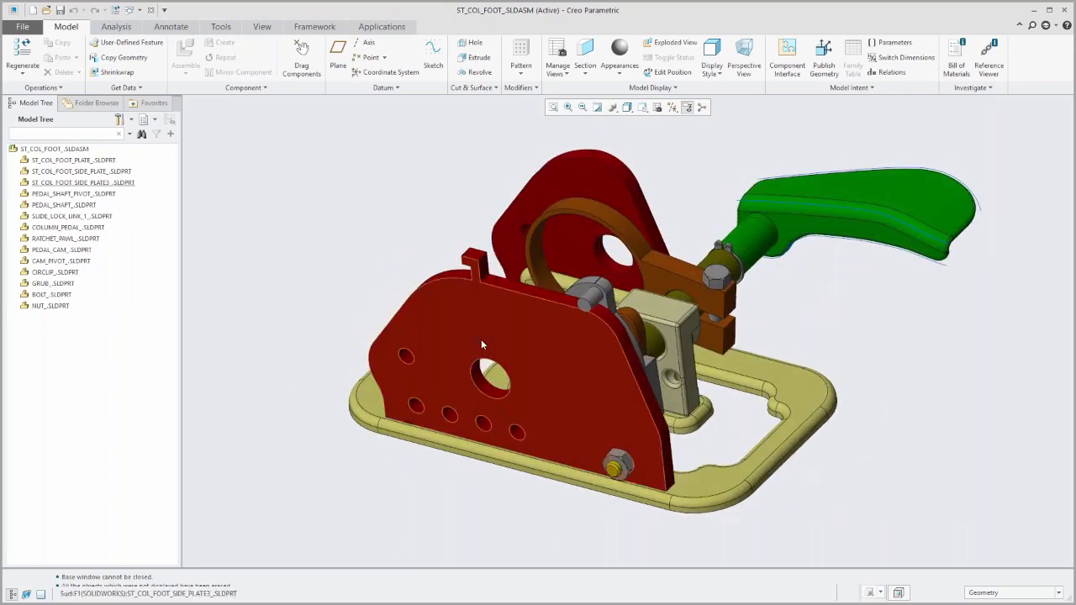
{"action": "scroll", "coordinate": [481, 339], "scroll_direction": "up", "scroll_amount": 2}
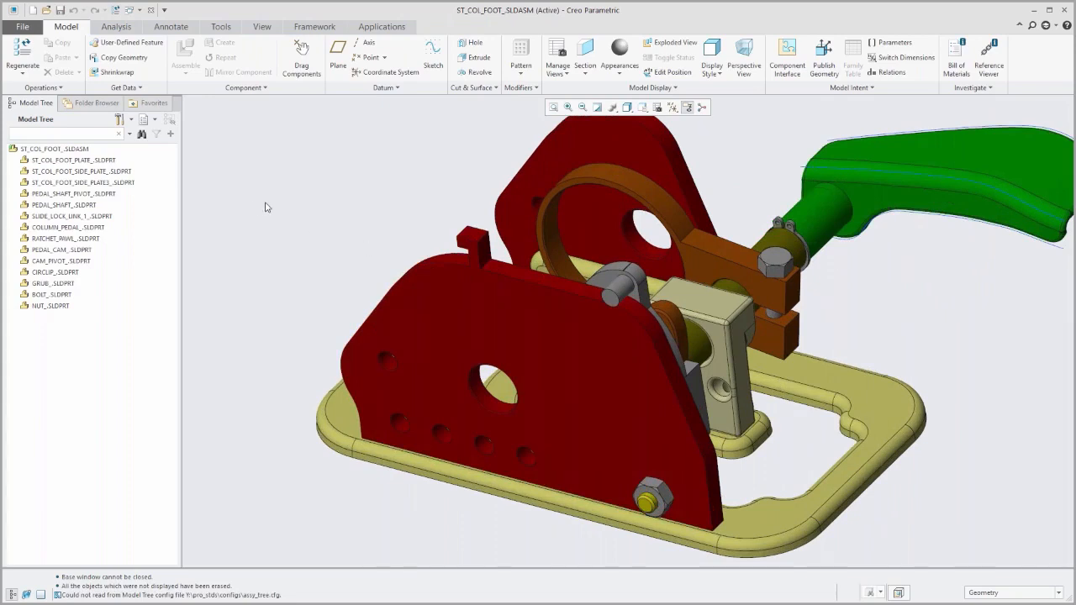
{"action": "left_click", "coordinate": [425, 311]}
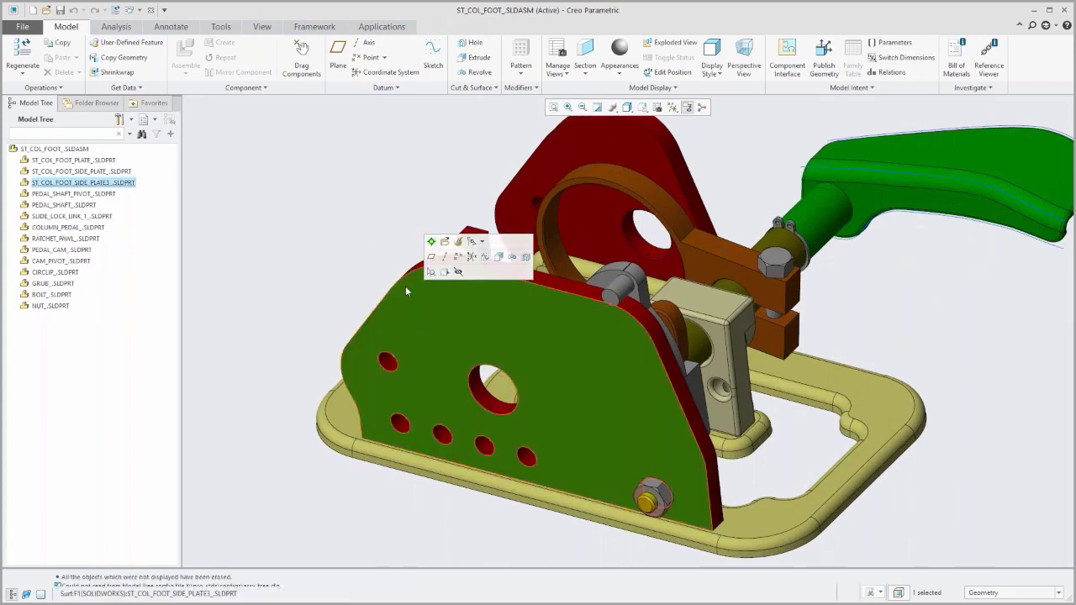
{"action": "left_click", "coordinate": [87, 184]}
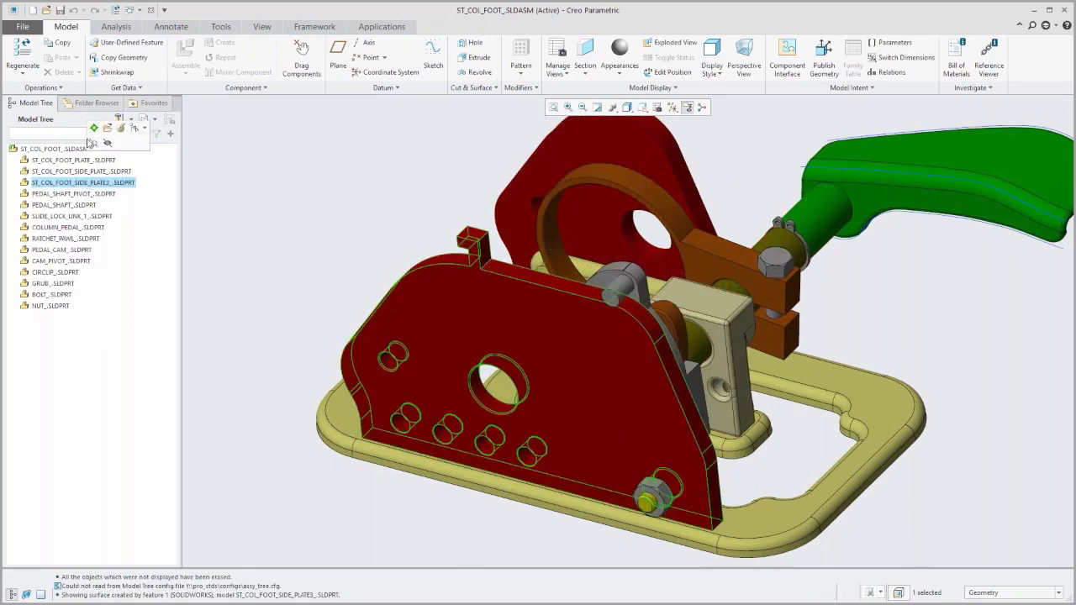
{"action": "left_click", "coordinate": [94, 128]}
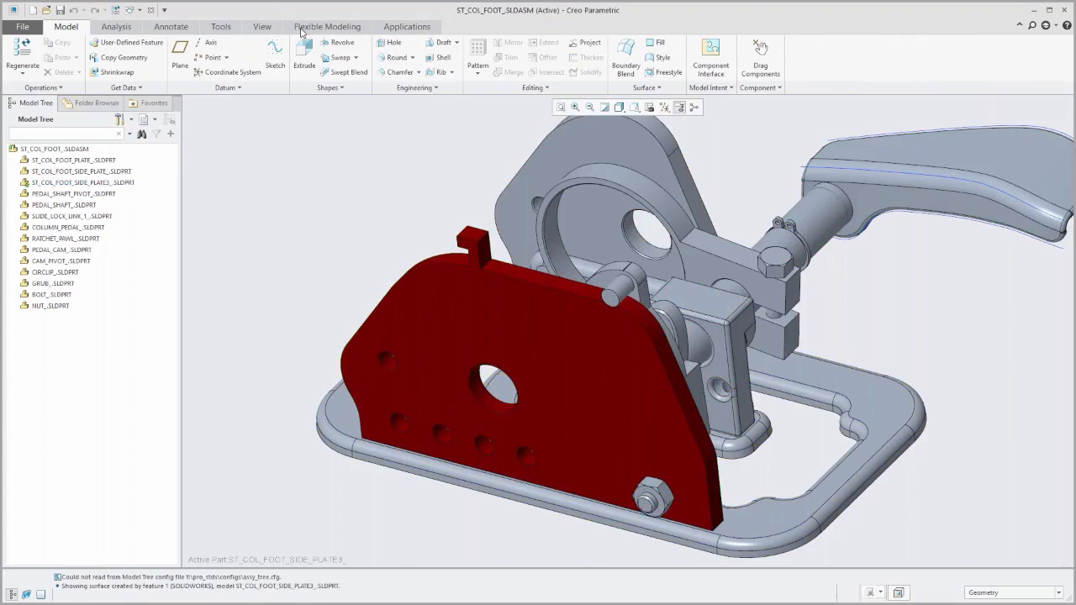
{"action": "left_click", "coordinate": [347, 28]}
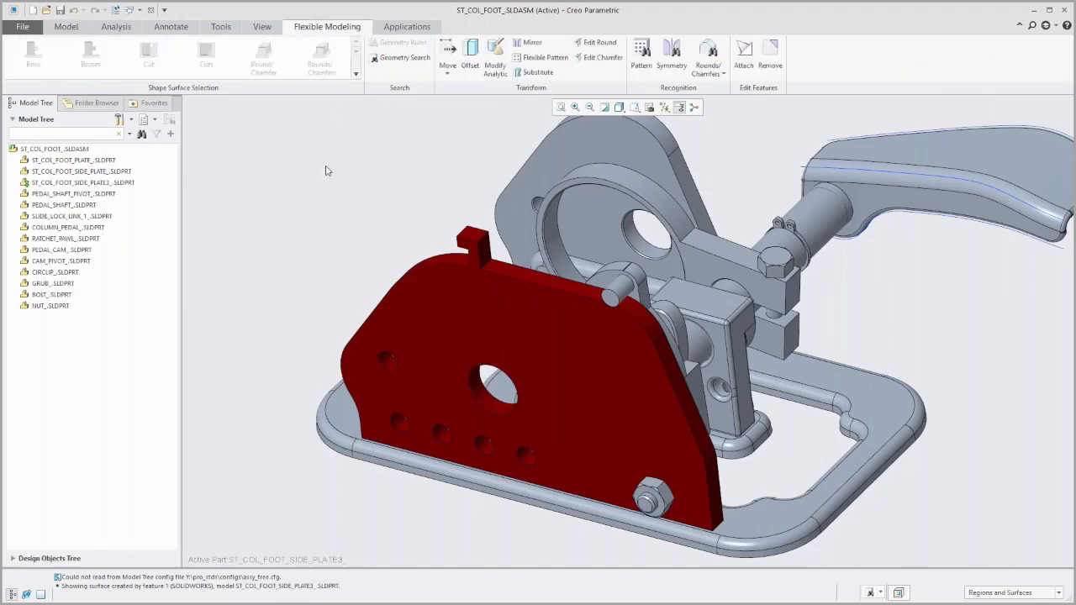
Include features in the model tree display and expand the active side plate's feature list.
{"action": "left_click", "coordinate": [127, 124]}
{"action": "left_click", "coordinate": [142, 138]}
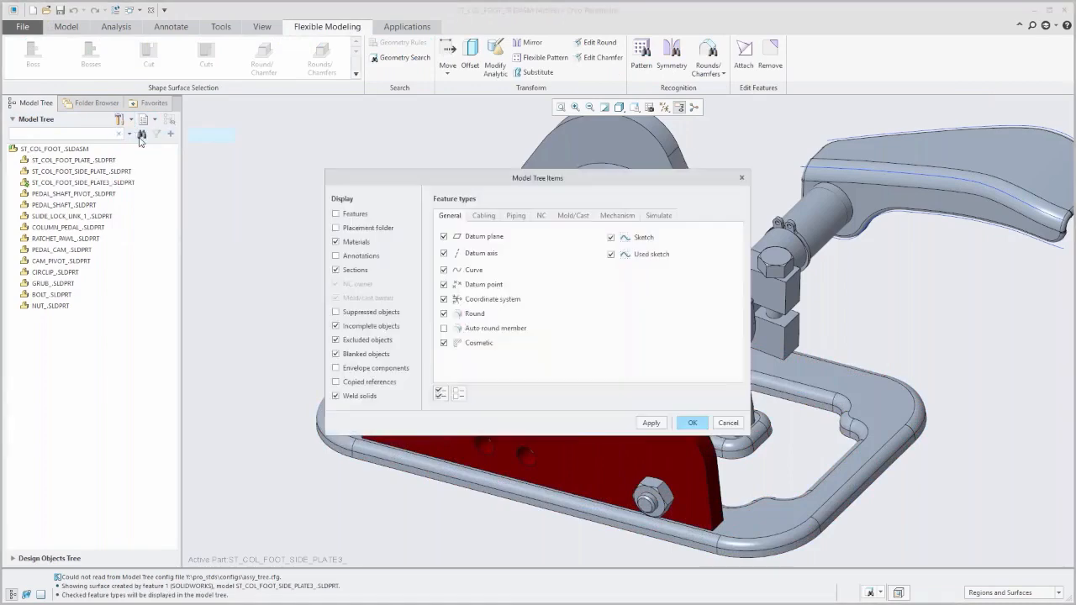
{"action": "left_click", "coordinate": [362, 215]}
{"action": "left_click", "coordinate": [687, 423]}
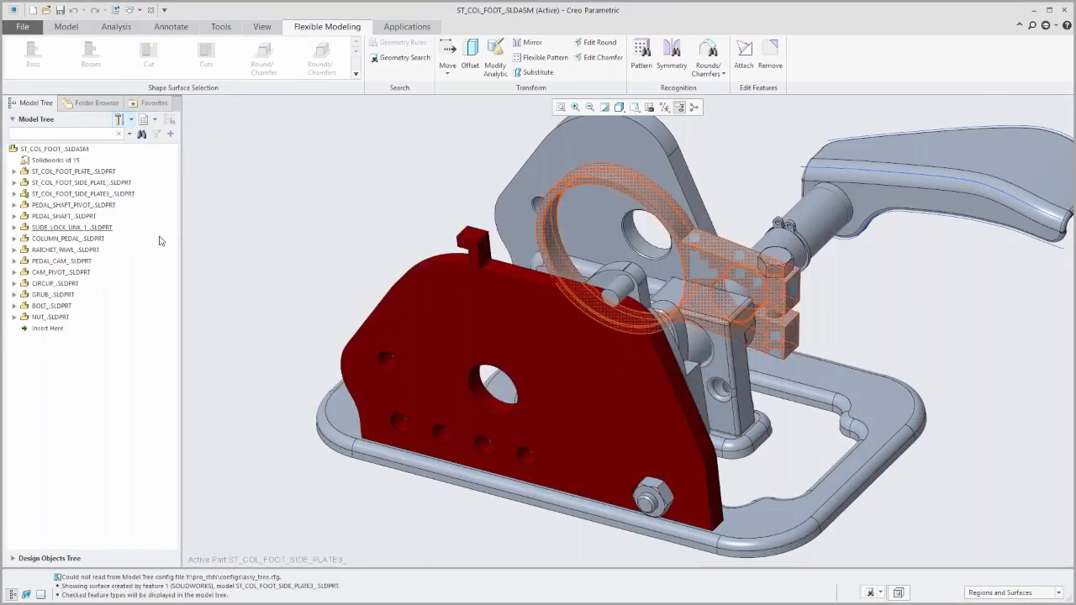
{"action": "left_click", "coordinate": [13, 193]}
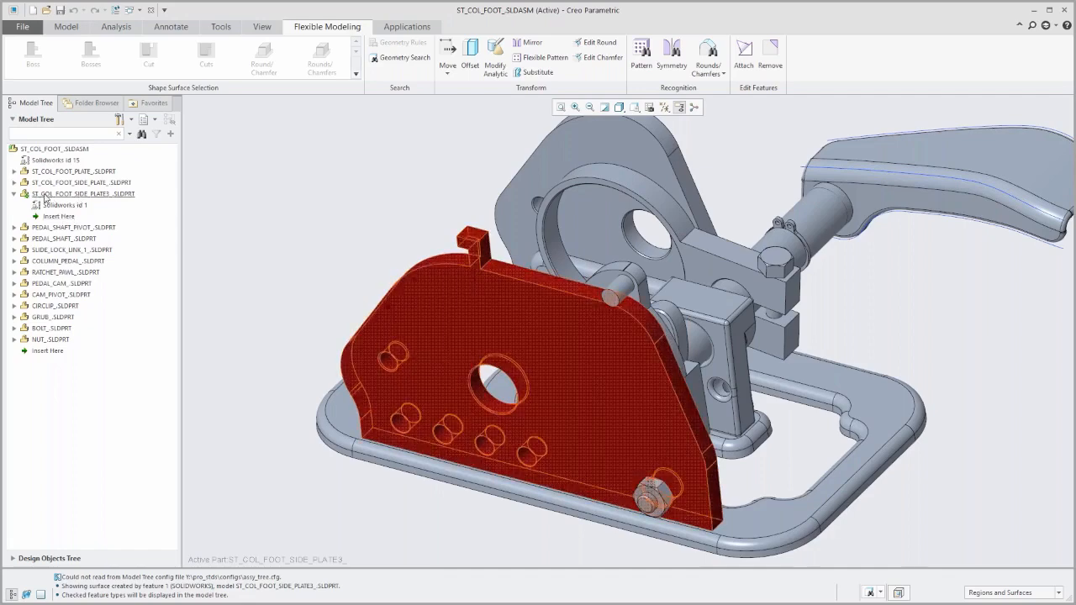
Use Edit Round on the side plate's upper corner beside the pin, setting radius 20, then enlarging it to about 28.56.
{"action": "middle_click_drag", "start_coordinate": [291, 286], "coordinate": [307, 270]}
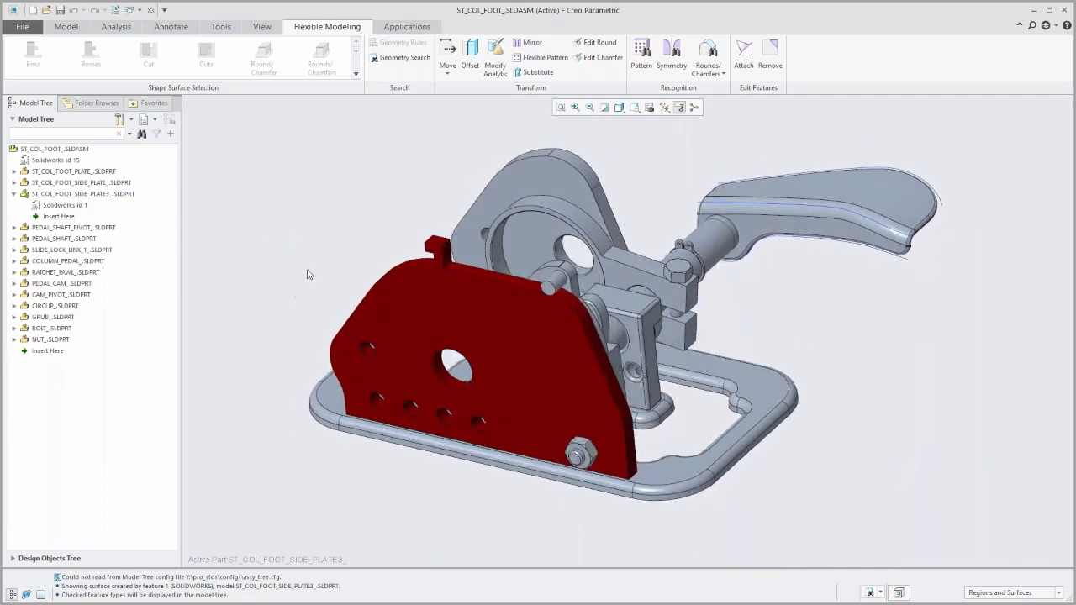
{"action": "scroll", "coordinate": [598, 282], "scroll_direction": "up", "scroll_amount": 2}
{"action": "scroll", "coordinate": [598, 282], "scroll_direction": "up", "scroll_amount": 3}
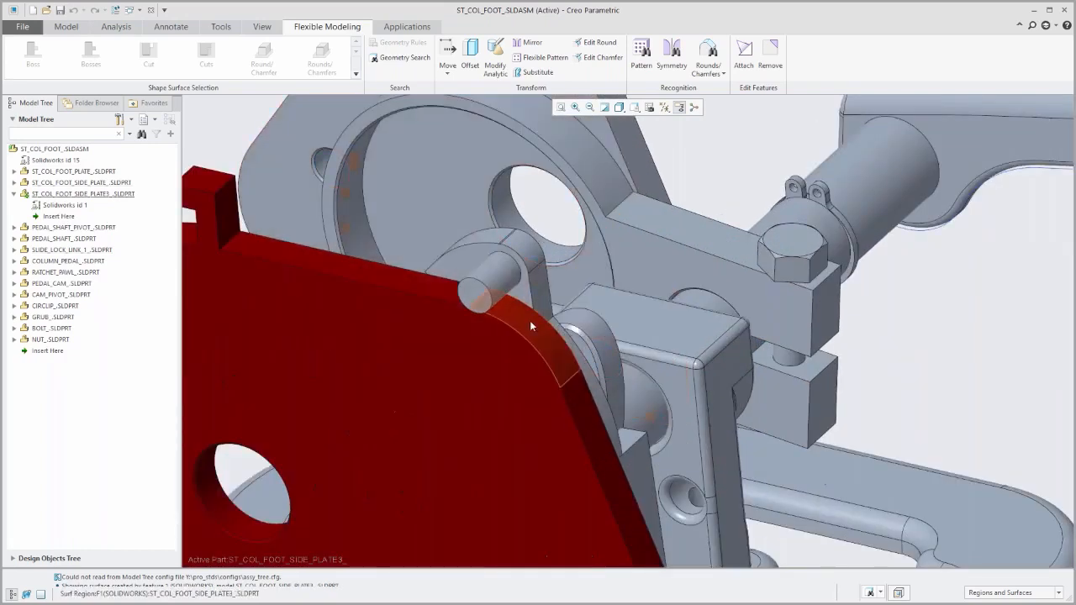
{"action": "left_click", "coordinate": [604, 44]}
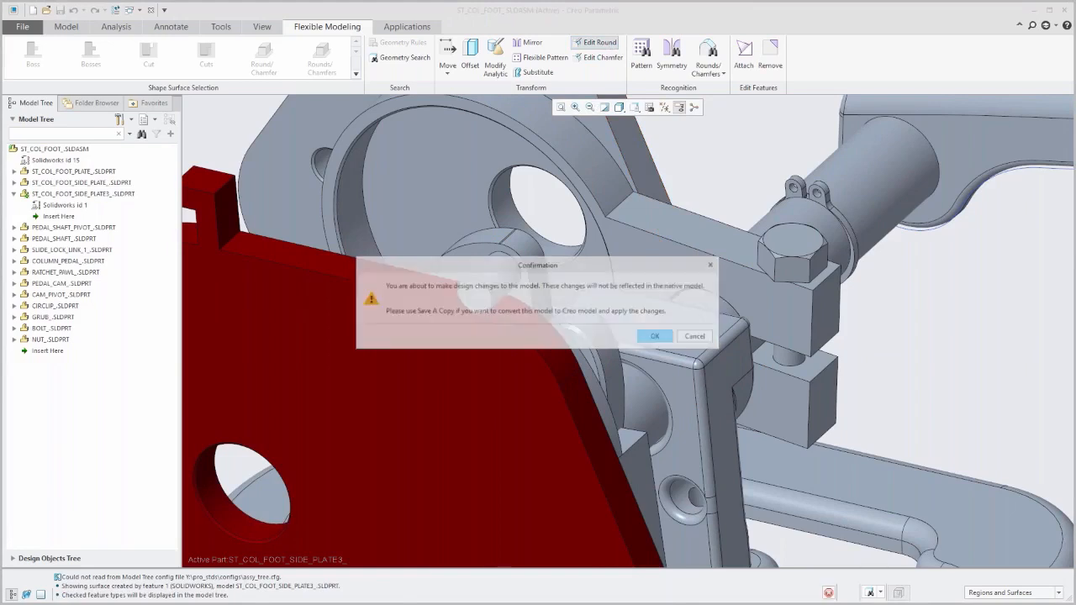
{"action": "left_click", "coordinate": [655, 336]}
{"action": "left_click", "coordinate": [529, 327]}
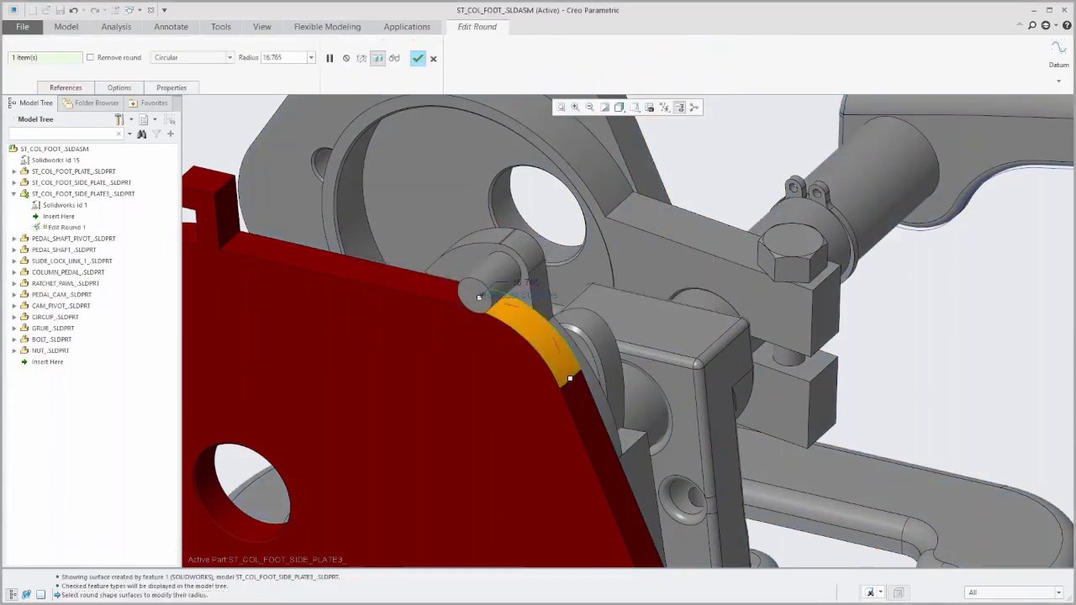
{"action": "double_click", "coordinate": [530, 285]}
{"action": "type", "text": "3"}
{"action": "type", "text": "0"}
{"action": "key", "text": "Return"}
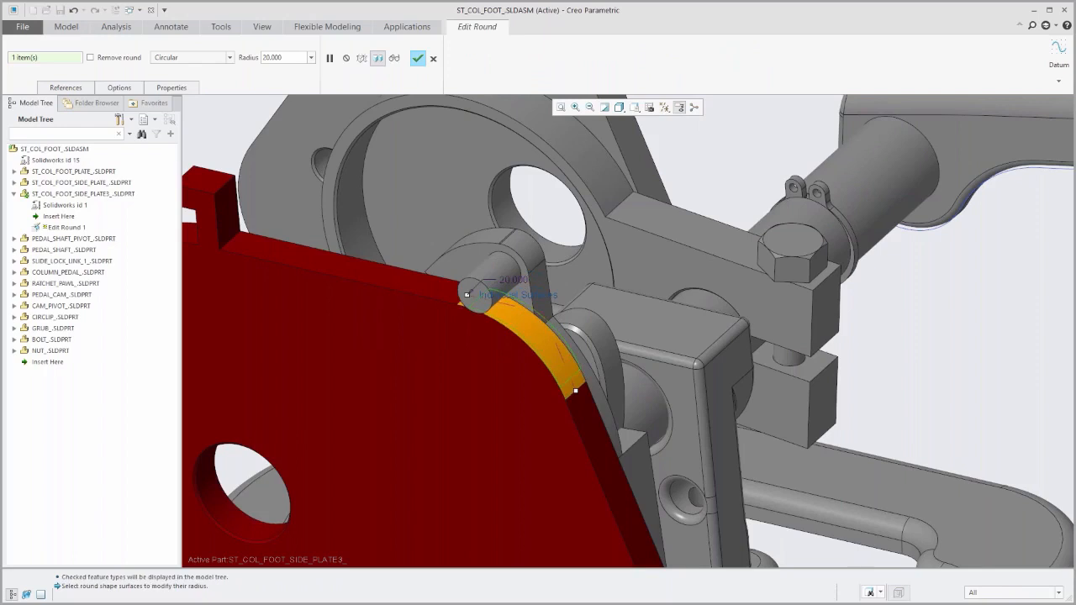
{"action": "left_click_drag", "start_coordinate": [575, 391], "coordinate": [589, 425]}
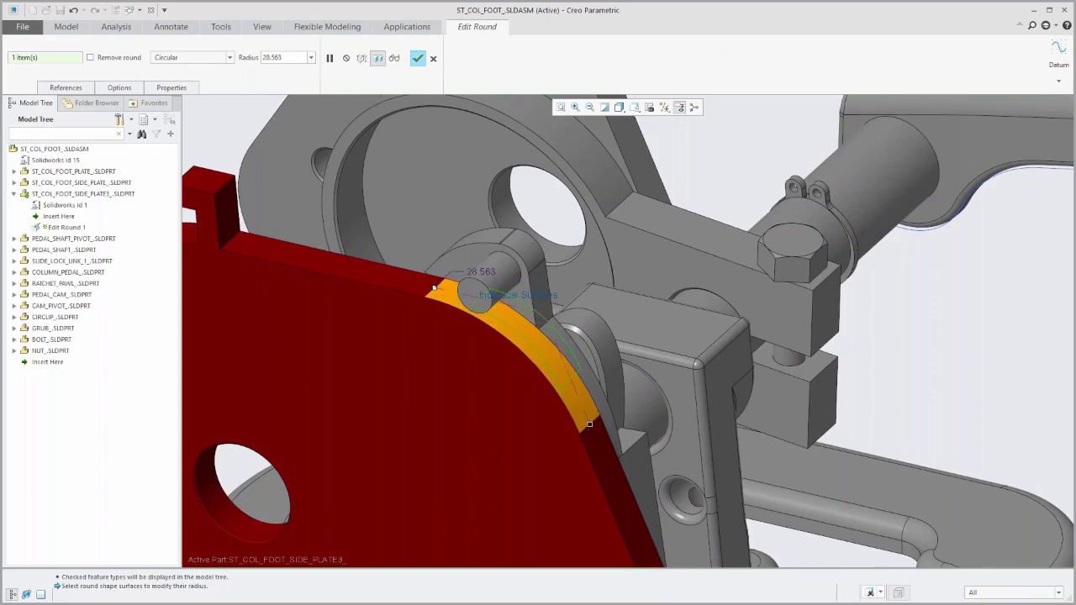
{"action": "left_click", "coordinate": [417, 58]}
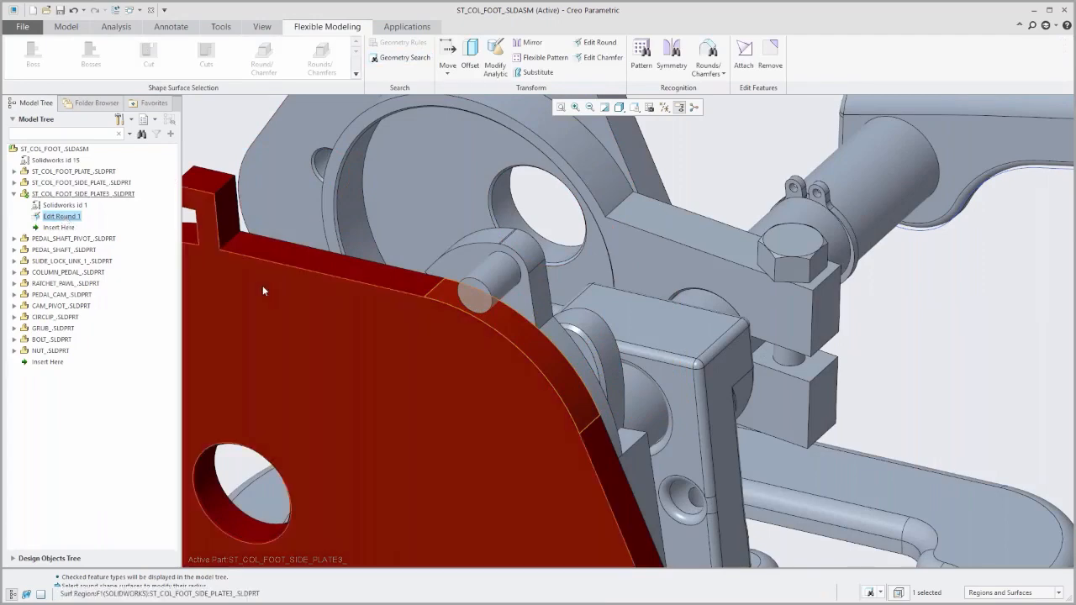
Select the cut surfaces of the leftmost hole in the side plate's lower row and start Pattern Recognition on them.
{"action": "middle_click_drag", "start_coordinate": [565, 383], "coordinate": [403, 370]}
{"action": "scroll", "coordinate": [404, 368], "scroll_direction": "up", "scroll_amount": 3}
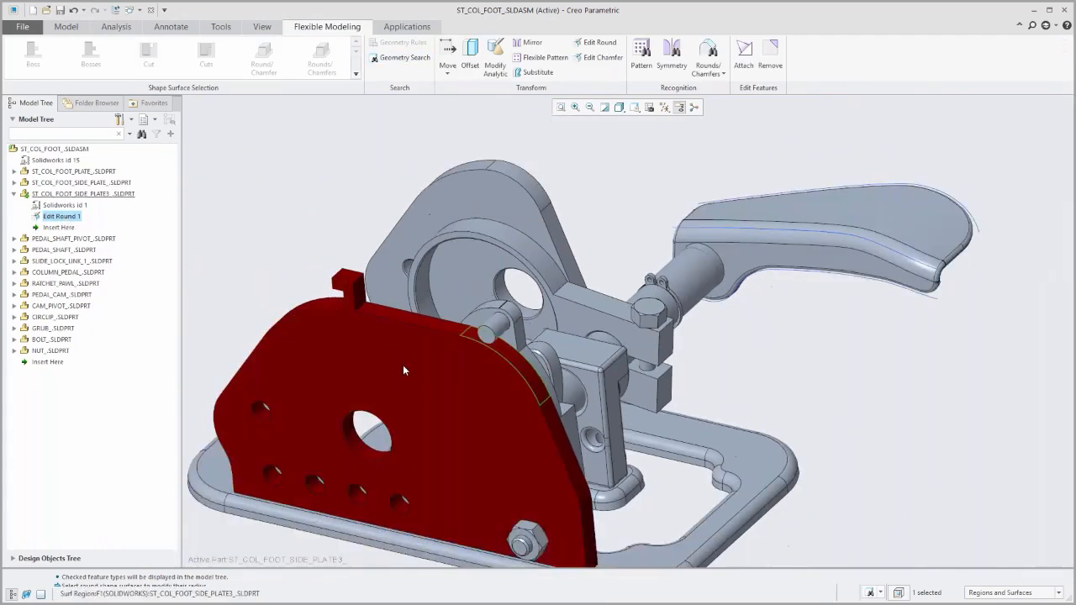
{"action": "scroll", "coordinate": [276, 536], "scroll_direction": "down", "scroll_amount": 3}
{"action": "scroll", "coordinate": [286, 522], "scroll_direction": "down", "scroll_amount": 3}
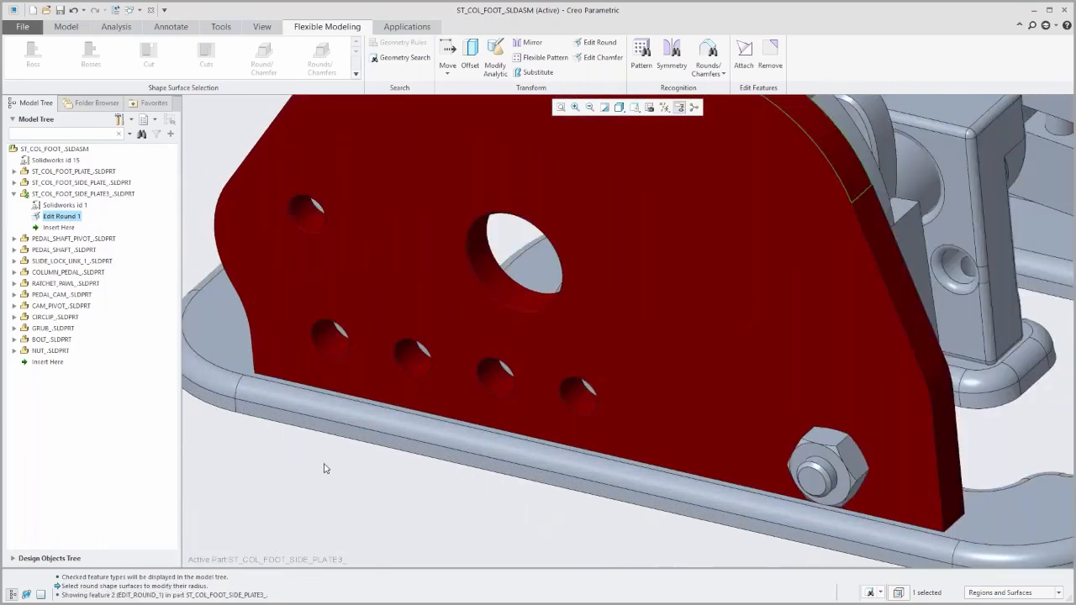
{"action": "scroll", "coordinate": [313, 402], "scroll_direction": "down", "scroll_amount": 4}
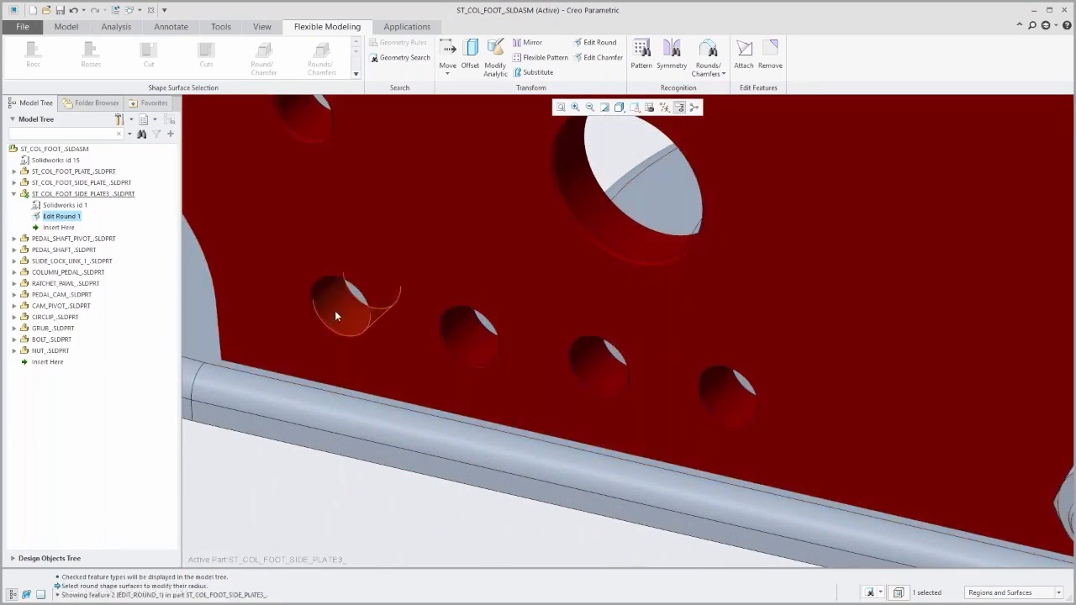
{"action": "left_click", "coordinate": [335, 316]}
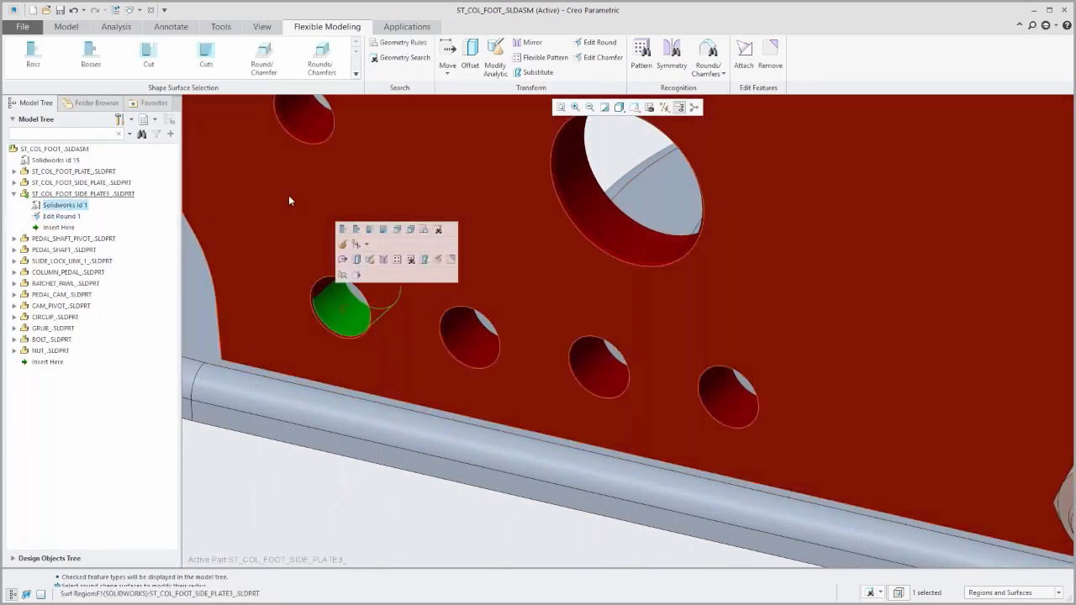
{"action": "left_click", "coordinate": [207, 56]}
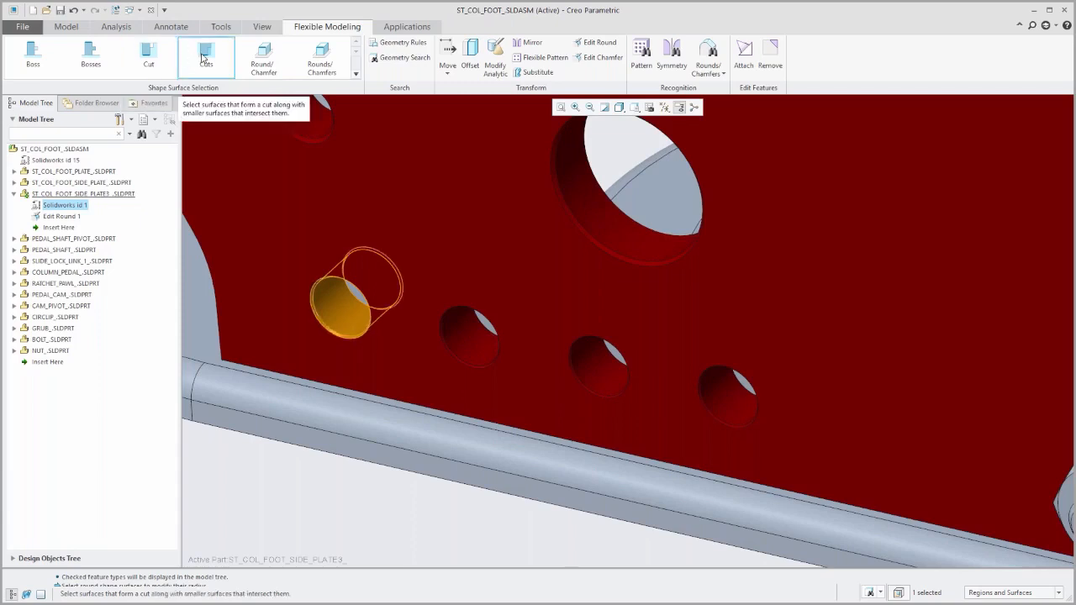
{"action": "left_click", "coordinate": [203, 58]}
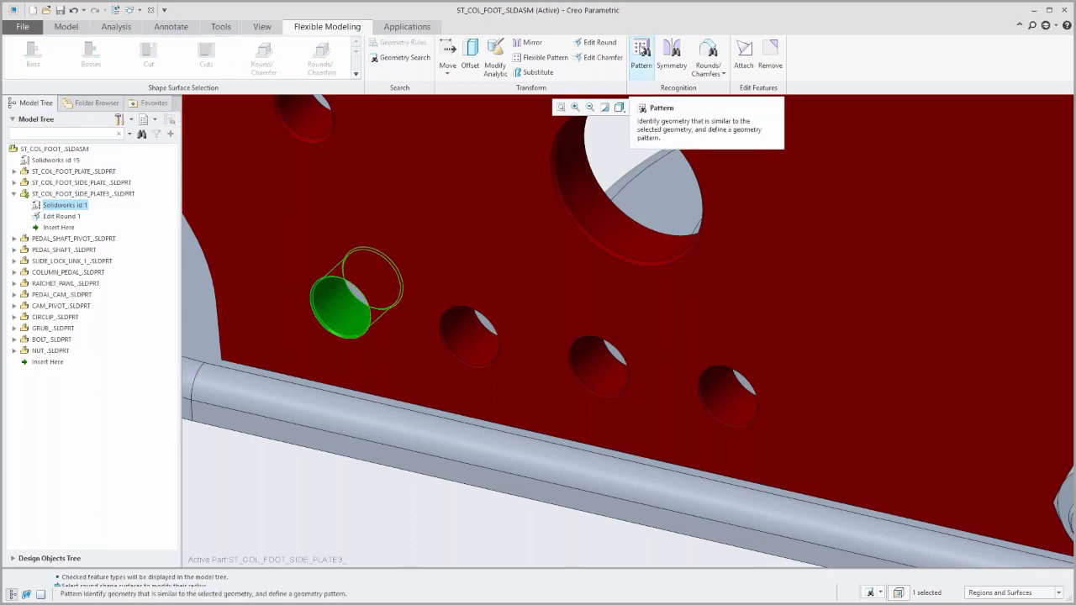
{"action": "left_click", "coordinate": [642, 50]}
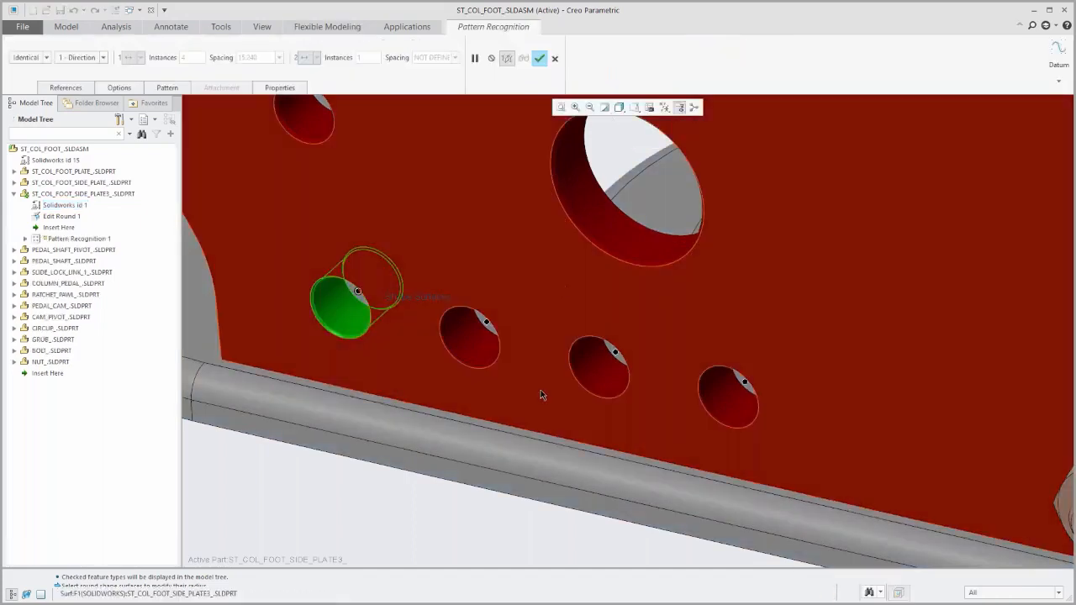
Allow editing of the recognized hole pattern and set it to 3 instances with a spacing of 23.
{"action": "scroll", "coordinate": [540, 393], "scroll_direction": "up", "scroll_amount": 2}
{"action": "middle_click_drag", "start_coordinate": [541, 390], "coordinate": [579, 367]}
{"action": "scroll", "coordinate": [576, 365], "scroll_direction": "up", "scroll_amount": 1}
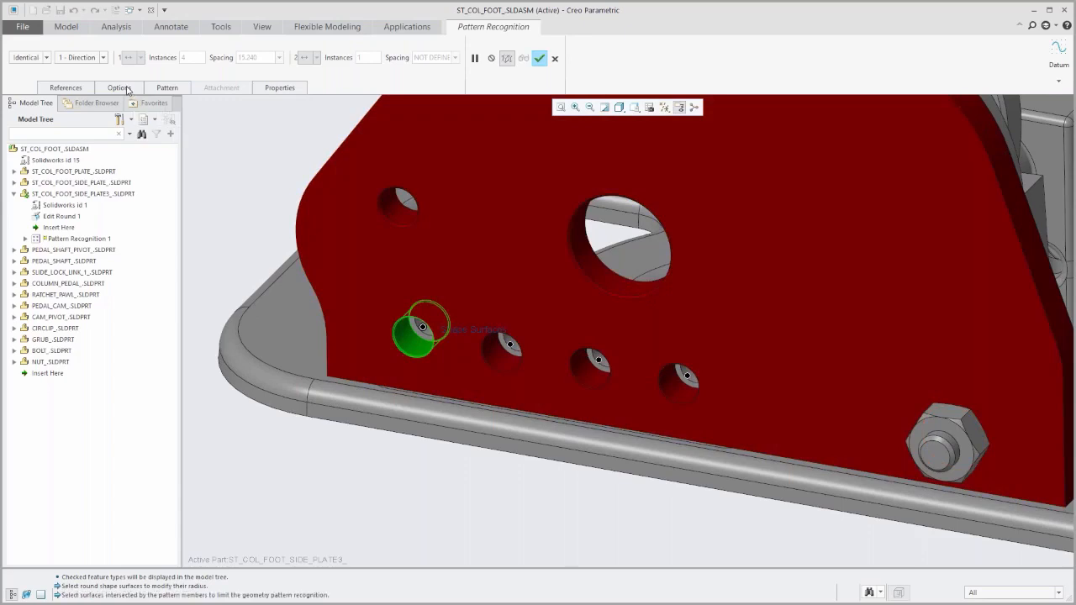
{"action": "left_click", "coordinate": [118, 87]}
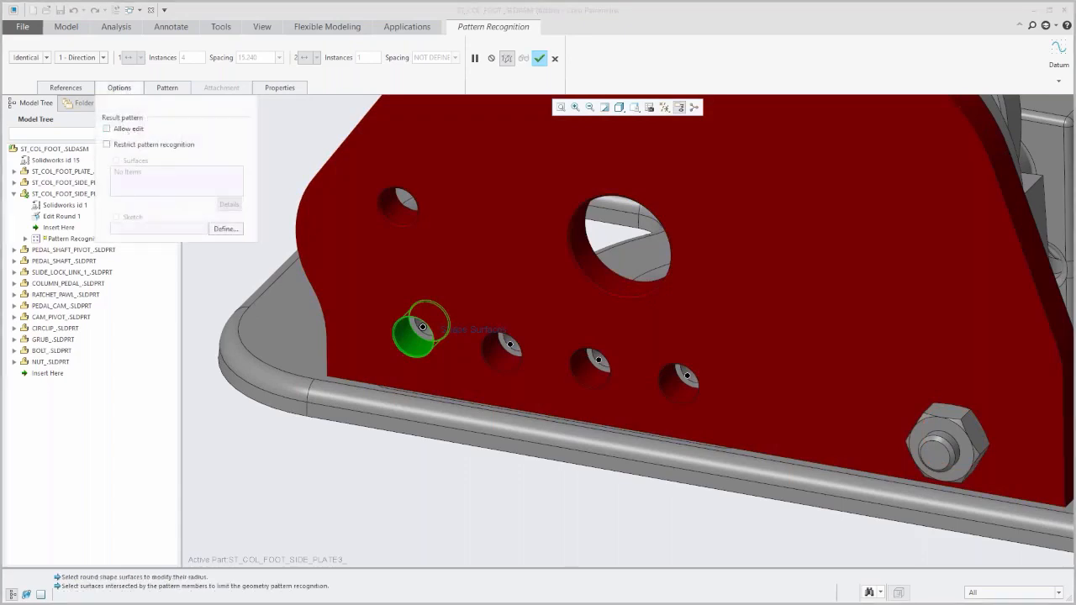
{"action": "double_click", "coordinate": [188, 58]}
{"action": "type", "text": "3"}
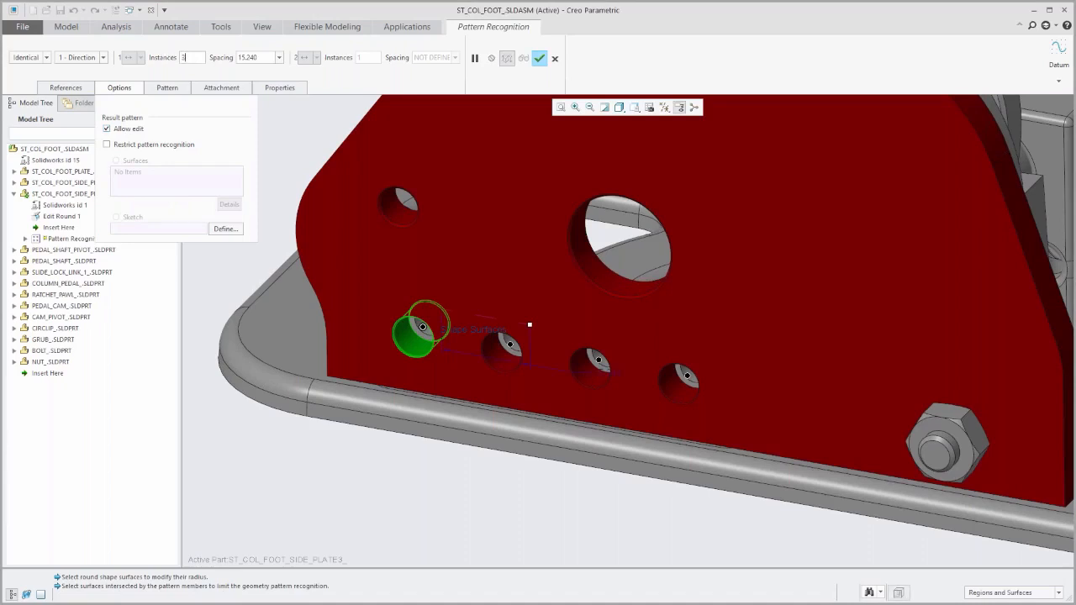
{"action": "key", "text": "Tab"}
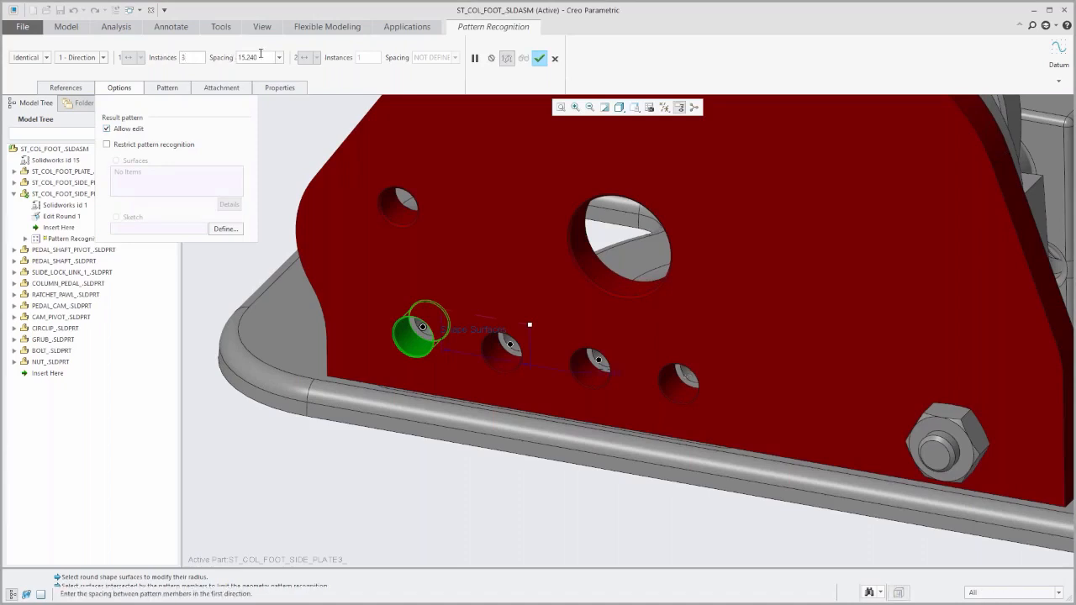
{"action": "type", "text": "23"}
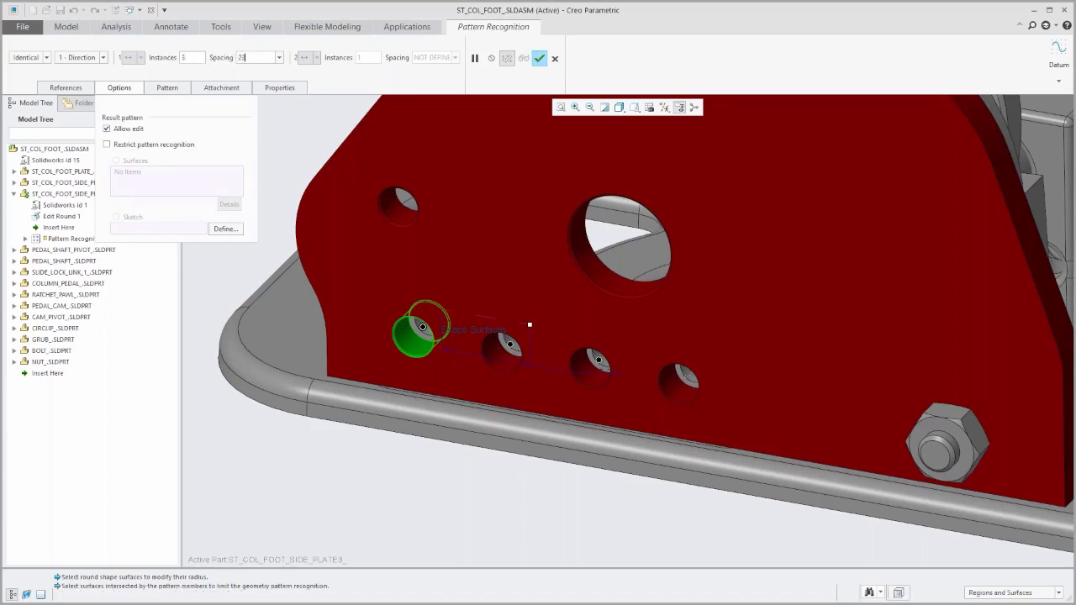
{"action": "key", "text": "Return"}
{"action": "left_click", "coordinate": [540, 58]}
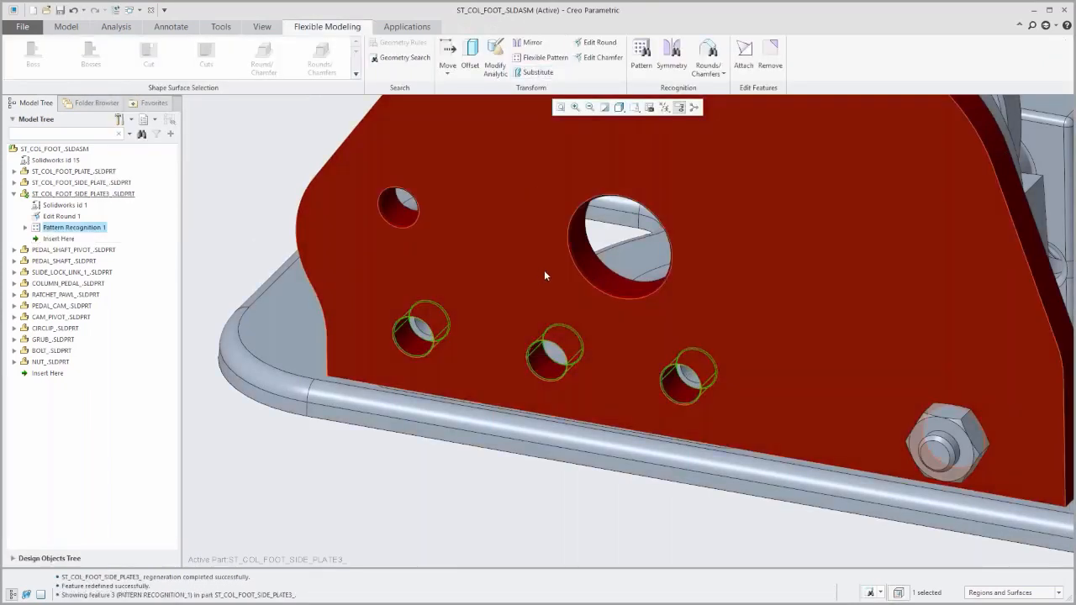
Examine the members of the recognized hole pattern in the model tree.
{"action": "mouse_move", "coordinate": [543, 270]}
{"action": "middle_mouse_down"}
{"action": "mouse_move", "coordinate": [602, 210]}
{"action": "mouse_move", "coordinate": [554, 260]}
{"action": "middle_mouse_up"}
{"action": "scroll", "coordinate": [553, 259], "scroll_direction": "up", "scroll_amount": 2}
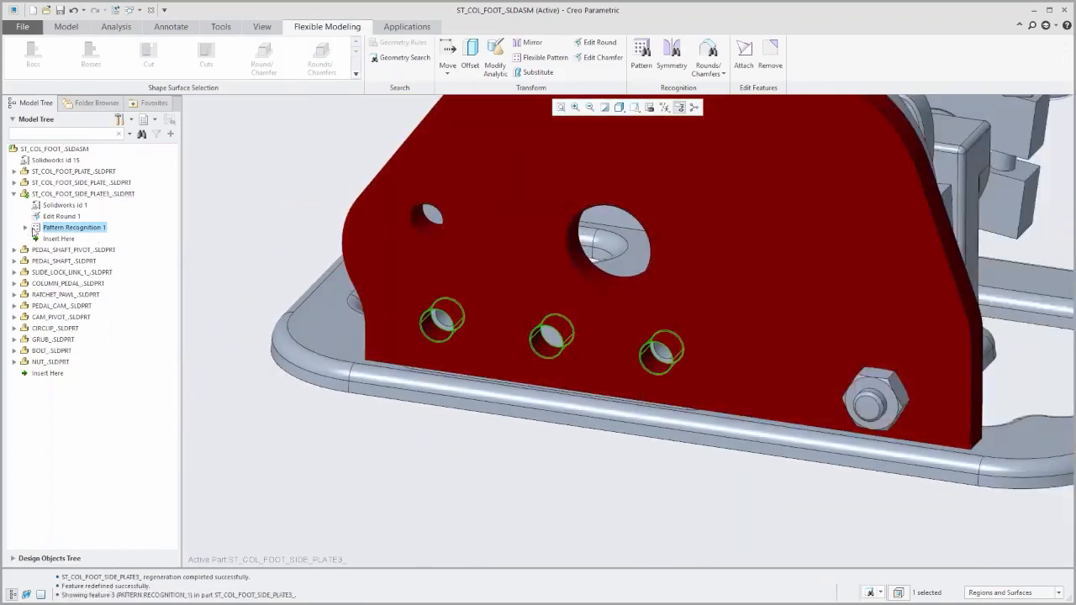
{"action": "left_click", "coordinate": [26, 227]}
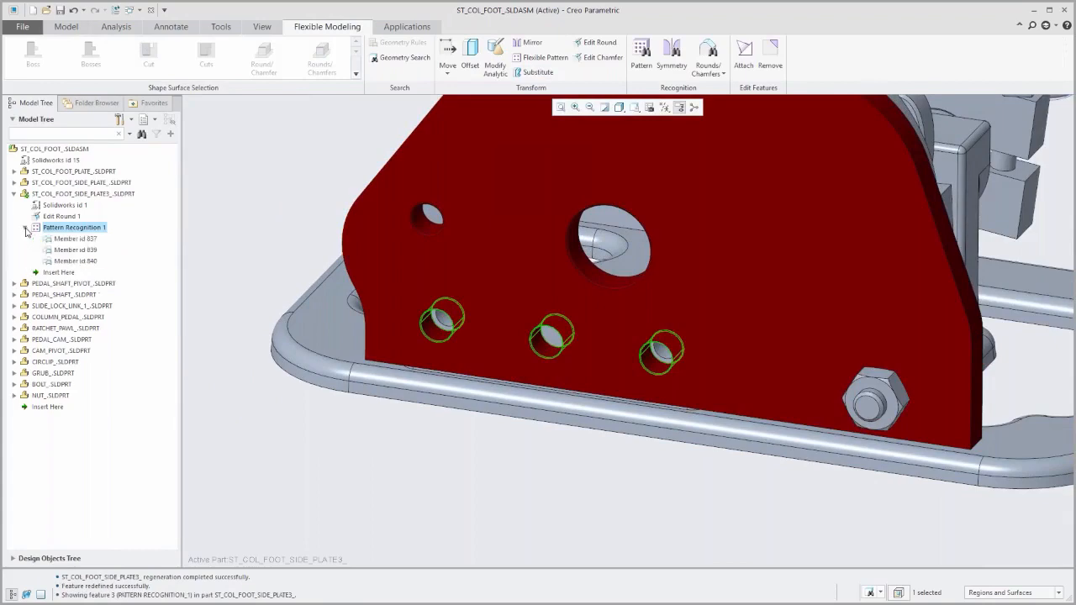
{"action": "left_click", "coordinate": [26, 227]}
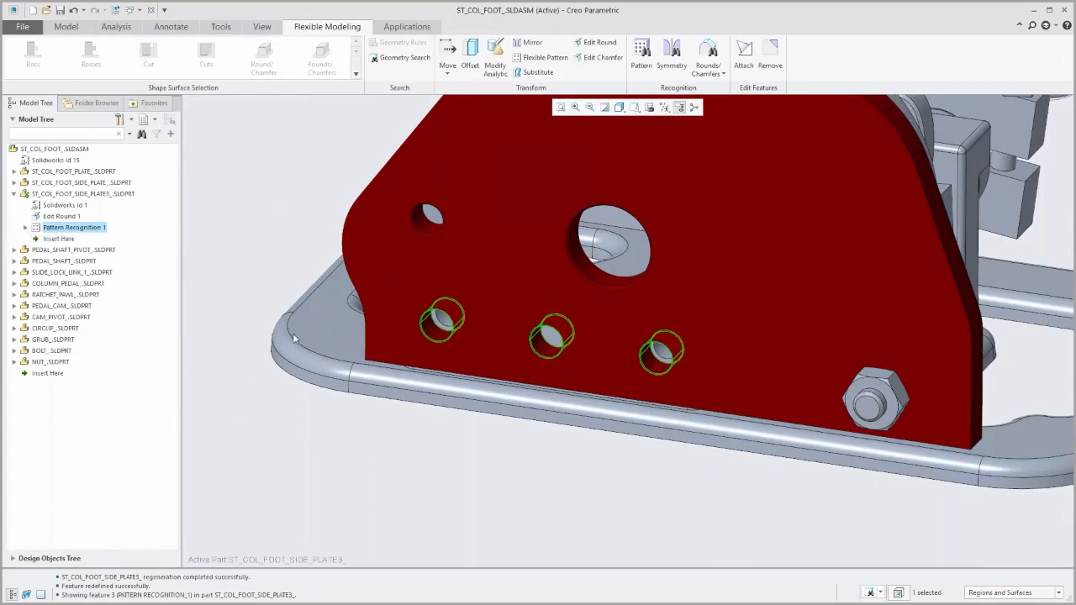
Select the cut surfaces of the side plate's large central hole and start Move by Dimension on them.
{"action": "key", "text": "ctrl+d"}
{"action": "scroll", "coordinate": [488, 320], "scroll_direction": "up", "scroll_amount": 5}
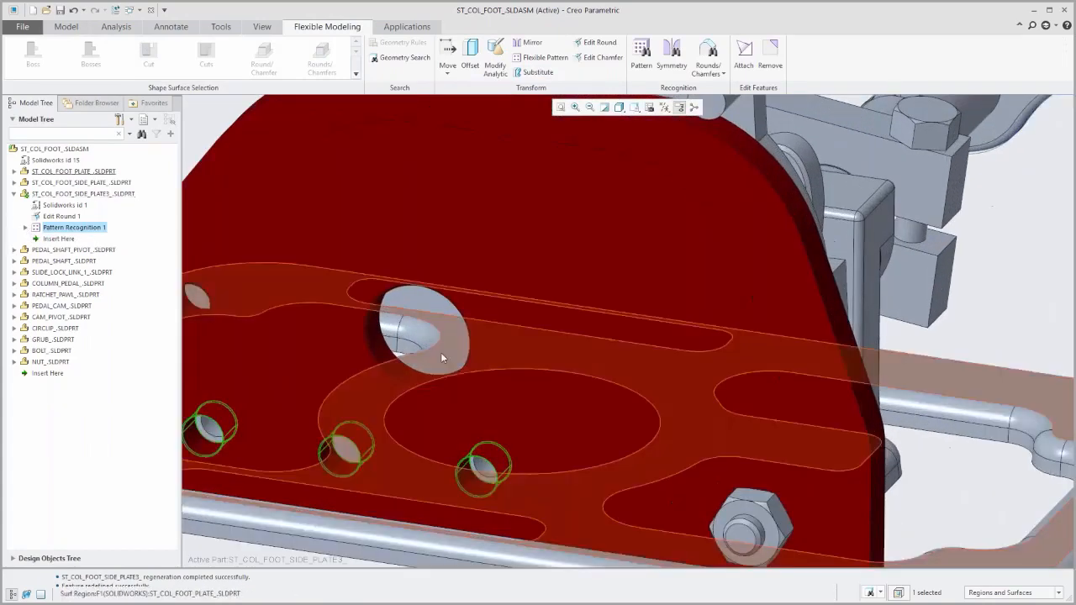
{"action": "scroll", "coordinate": [374, 396], "scroll_direction": "up", "scroll_amount": 3}
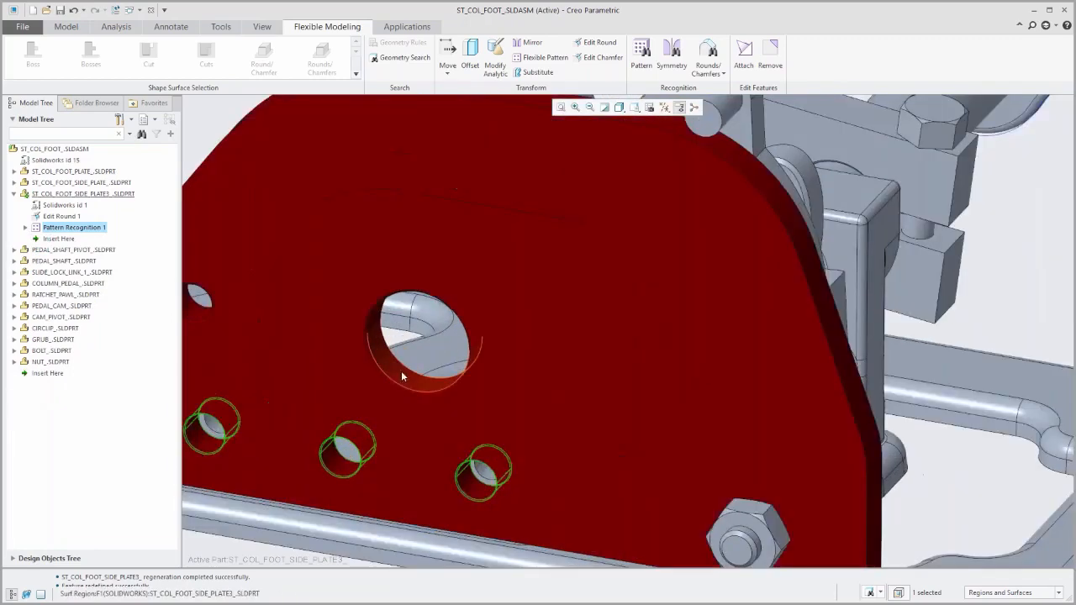
{"action": "left_click", "coordinate": [401, 373]}
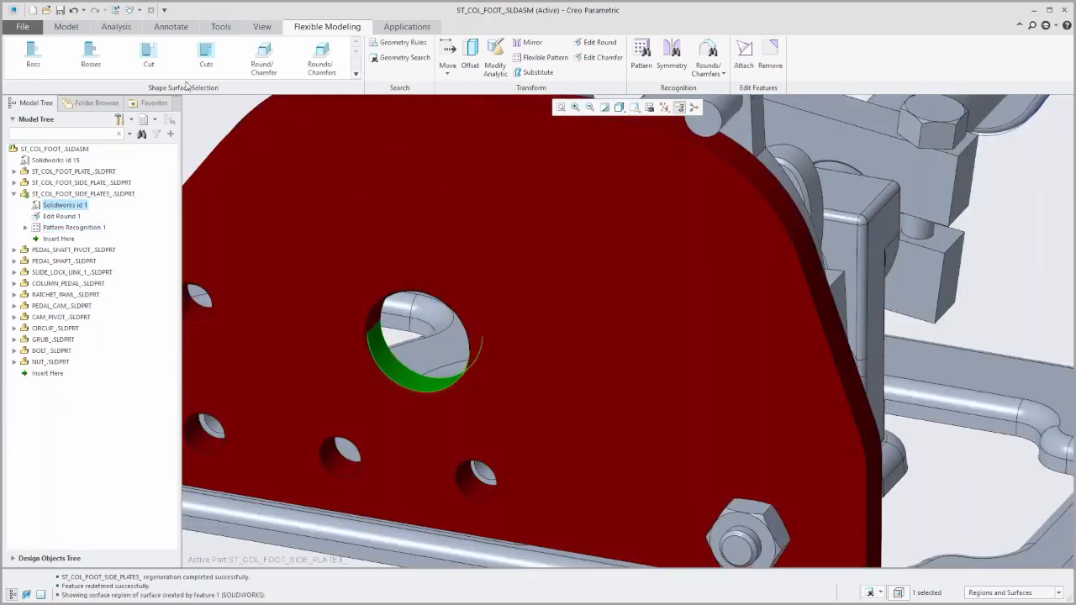
{"action": "left_click", "coordinate": [205, 56]}
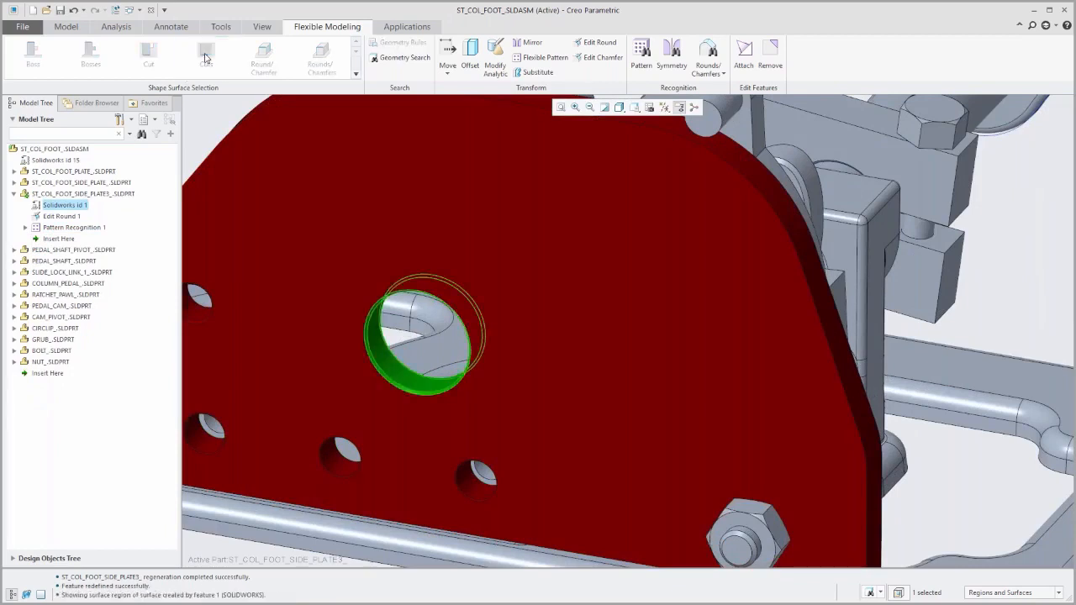
{"action": "left_click", "coordinate": [448, 74]}
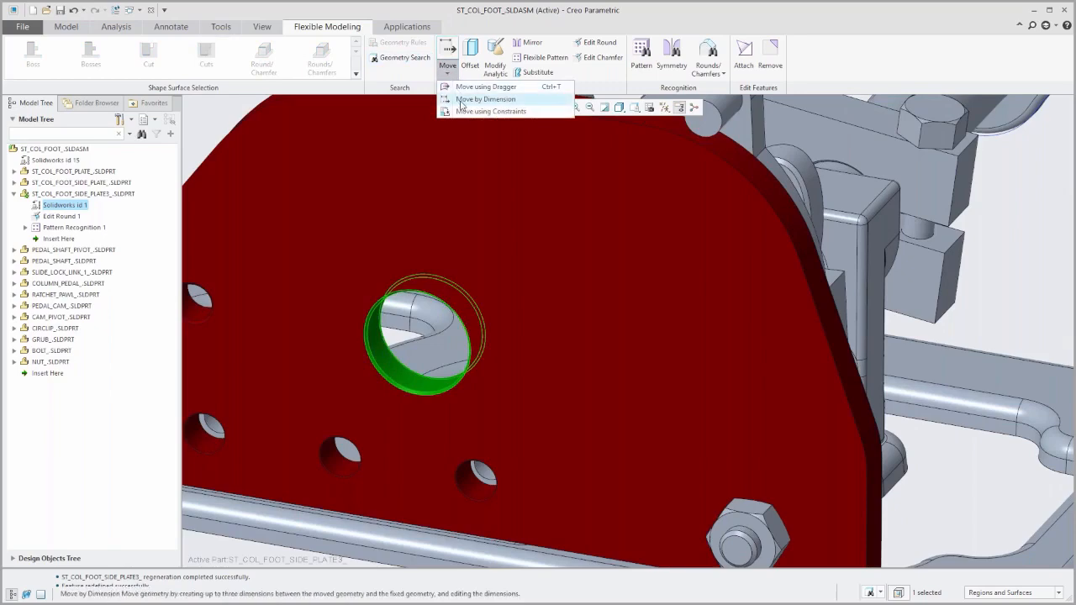
{"action": "left_click", "coordinate": [460, 101]}
Define a move dimension from the central hole's surface to the pedal shaft's cylindrical surface, confirming the reference outside the part.
{"action": "scroll", "coordinate": [328, 408], "scroll_direction": "down", "scroll_amount": 5}
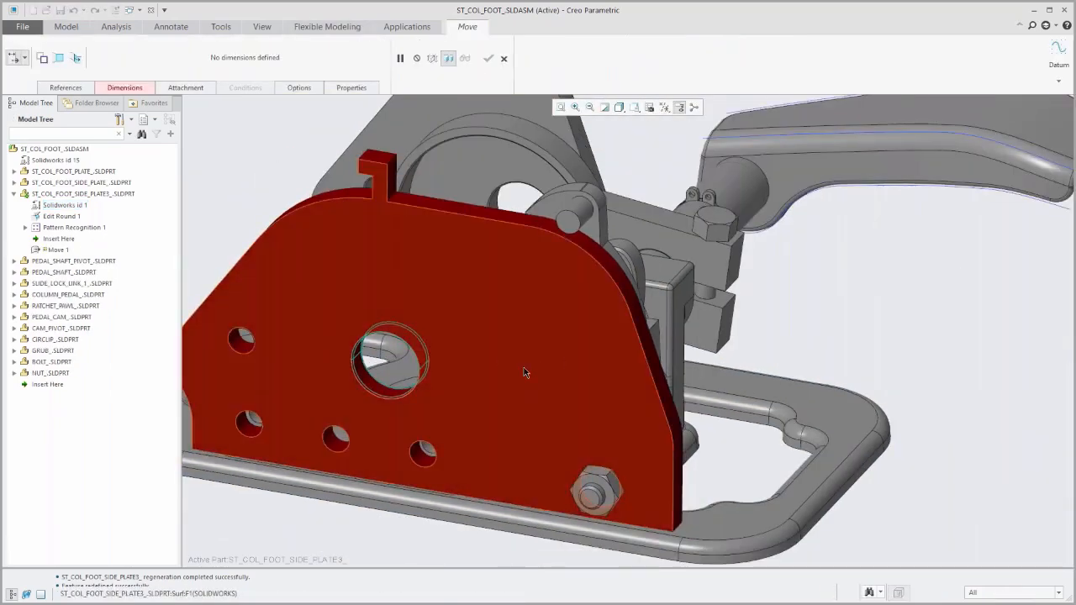
{"action": "scroll", "coordinate": [539, 389], "scroll_direction": "down", "scroll_amount": 3}
{"action": "middle_click_drag", "start_coordinate": [533, 384], "coordinate": [578, 355]}
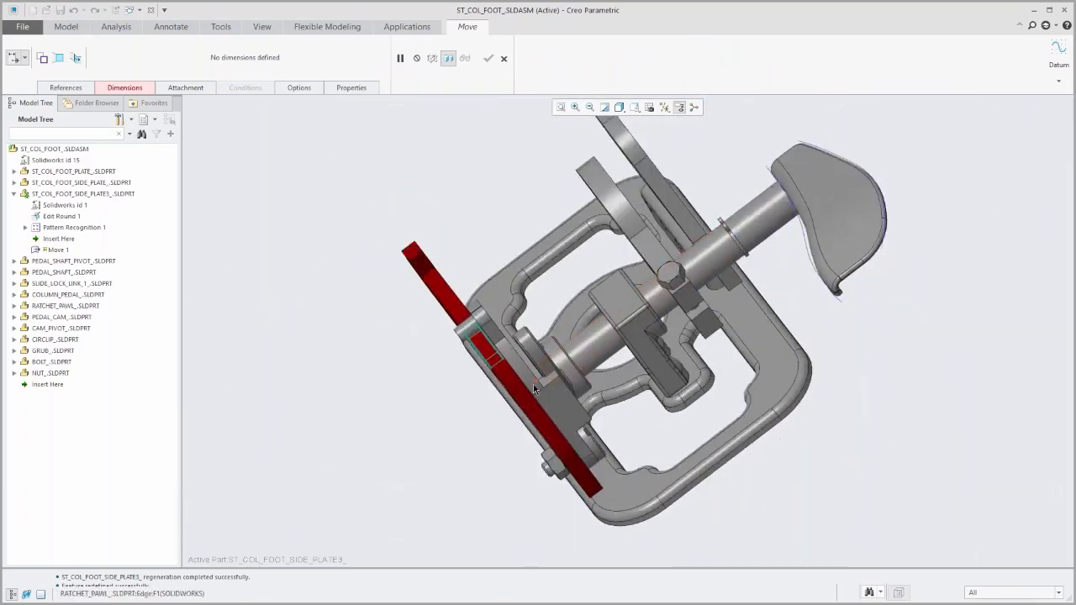
{"action": "middle_click_drag", "start_coordinate": [503, 427], "coordinate": [525, 405]}
{"action": "scroll", "coordinate": [484, 422], "scroll_direction": "up", "scroll_amount": 4}
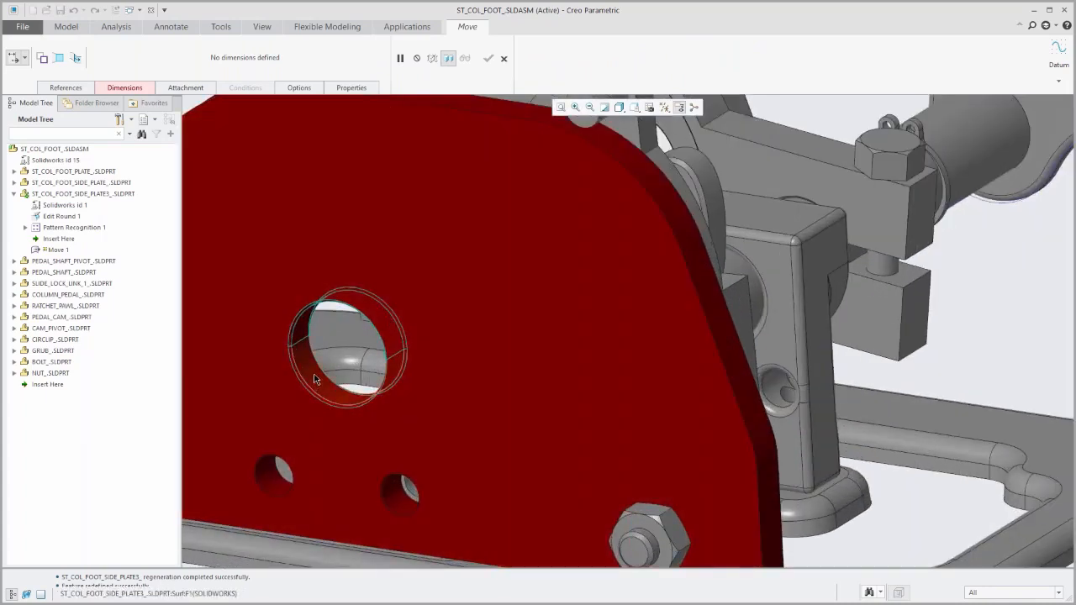
{"action": "left_click", "coordinate": [313, 378]}
{"action": "scroll", "coordinate": [310, 401], "scroll_direction": "down", "scroll_amount": 5}
{"action": "middle_click_drag", "start_coordinate": [470, 375], "coordinate": [545, 361]}
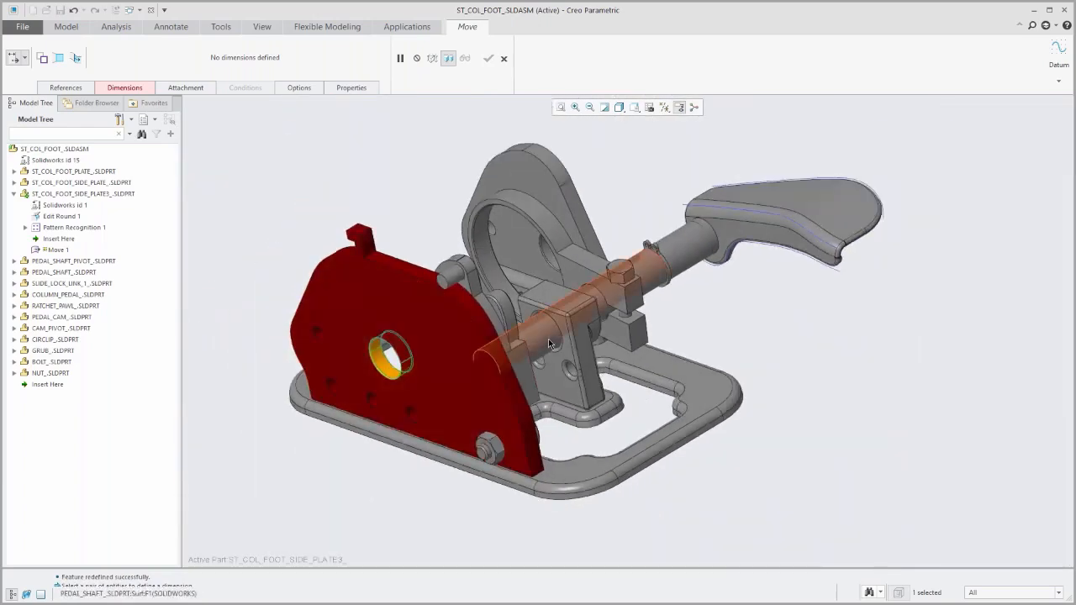
{"action": "left_click", "coordinate": [548, 343]}
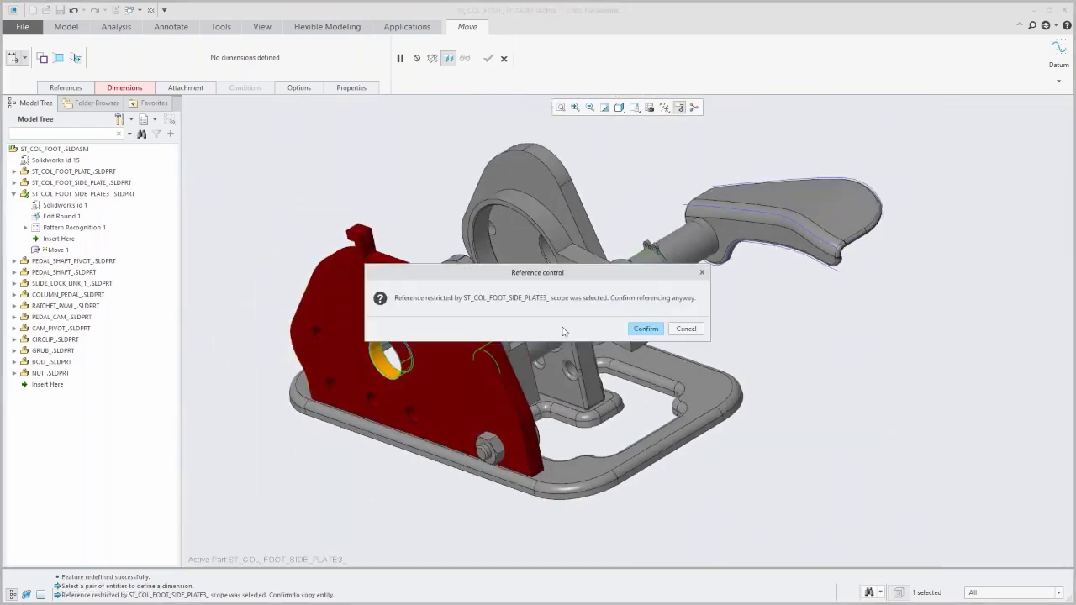
{"action": "left_click", "coordinate": [647, 329]}
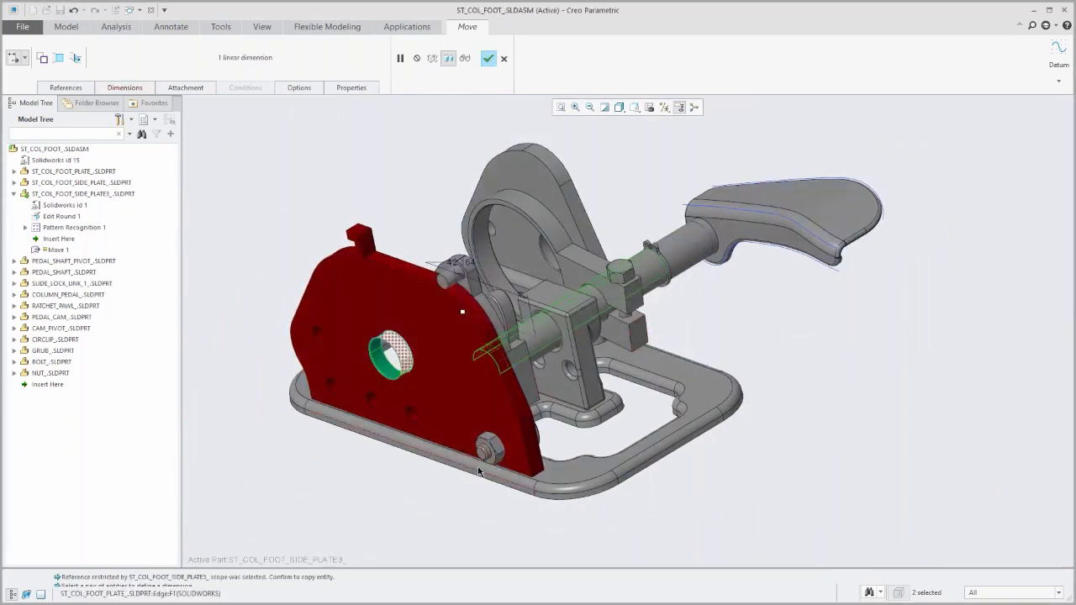
Set the dimension between the hole and the pedal shaft to 0.
{"action": "middle_click_drag", "start_coordinate": [469, 433], "coordinate": [507, 423]}
{"action": "scroll", "coordinate": [501, 423], "scroll_direction": "up", "scroll_amount": 1}
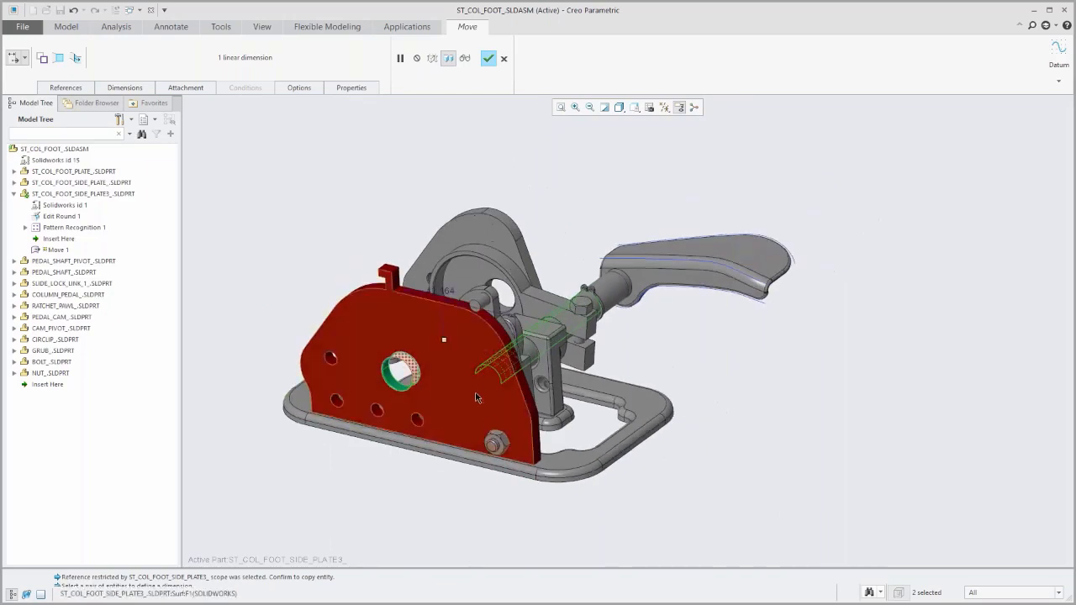
{"action": "scroll", "coordinate": [481, 365], "scroll_direction": "down", "scroll_amount": 1}
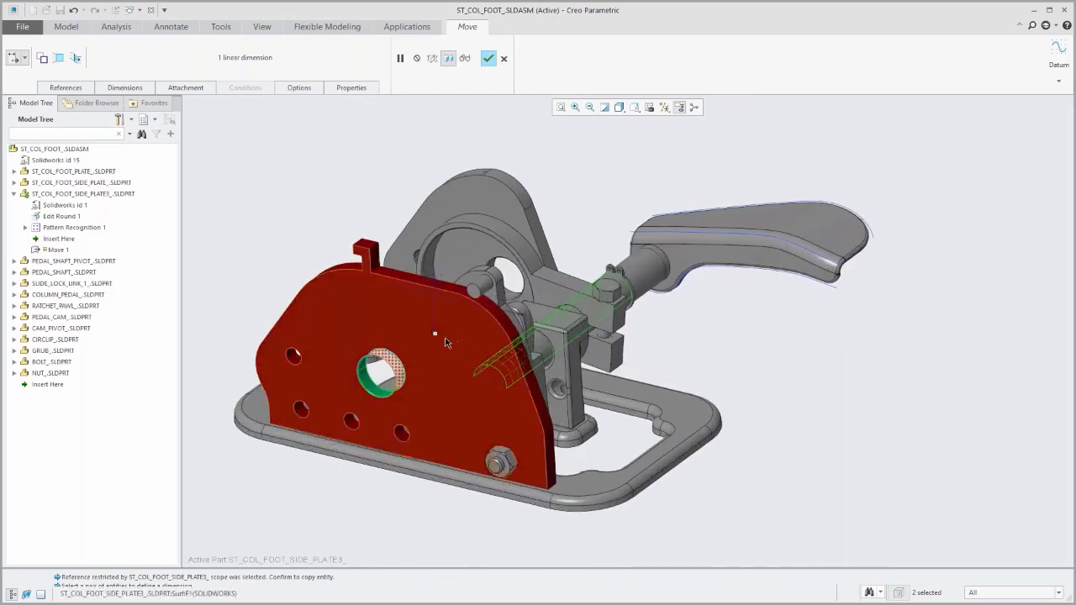
{"action": "scroll", "coordinate": [449, 353], "scroll_direction": "down", "scroll_amount": 1}
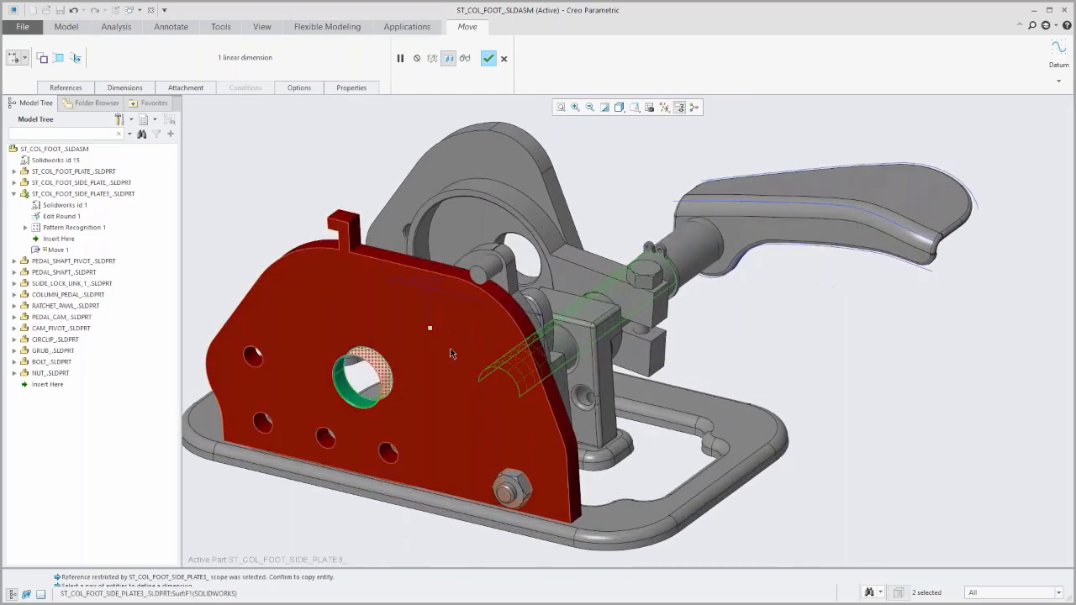
{"action": "left_click", "coordinate": [435, 284]}
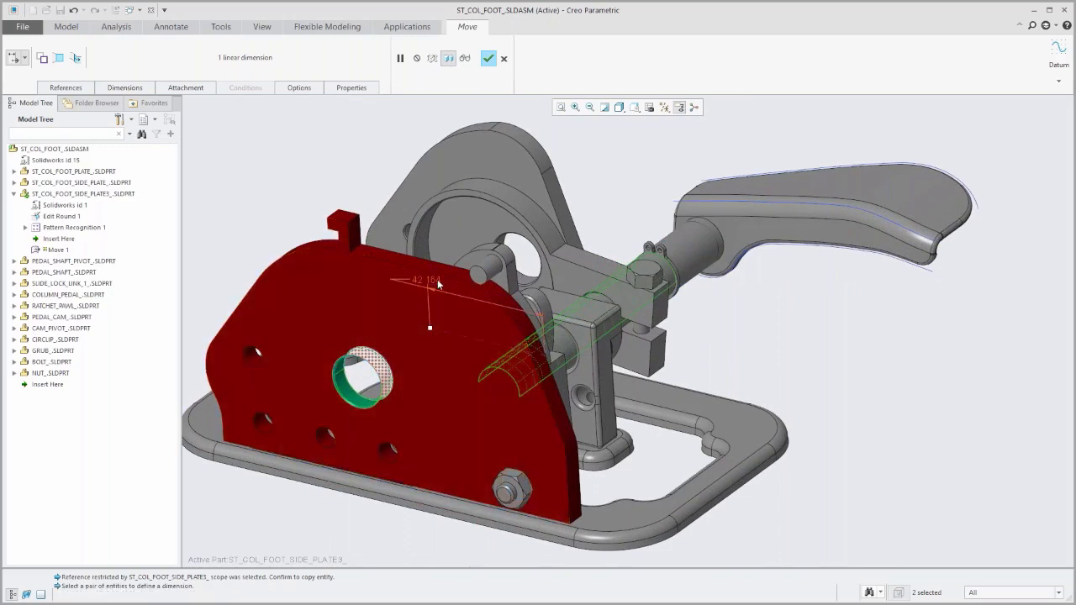
{"action": "middle_click", "coordinate": [437, 284]}
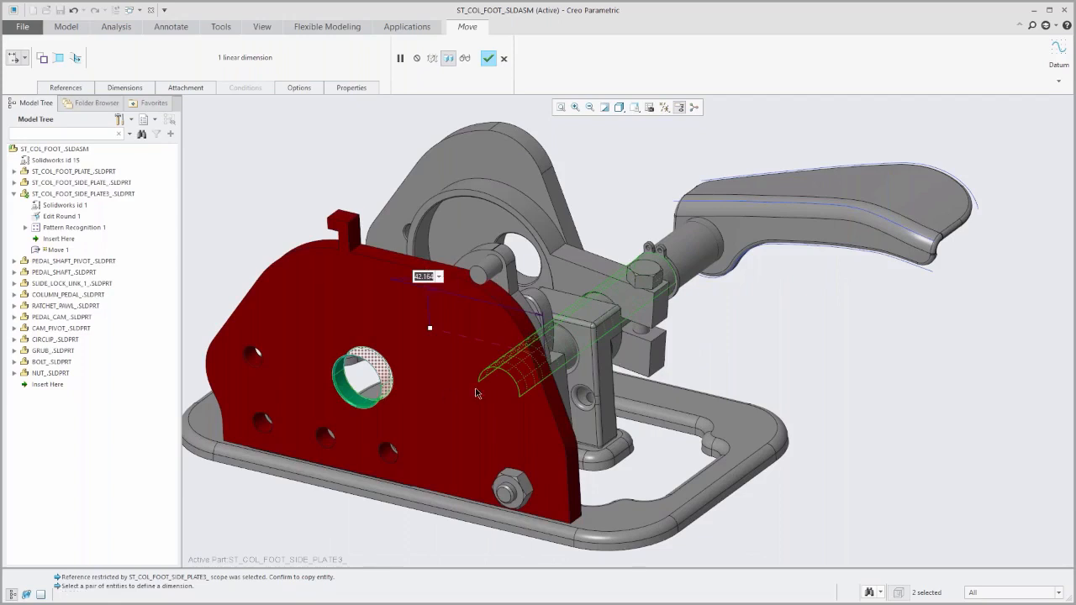
{"action": "type", "text": "0"}
{"action": "key", "text": "Return"}
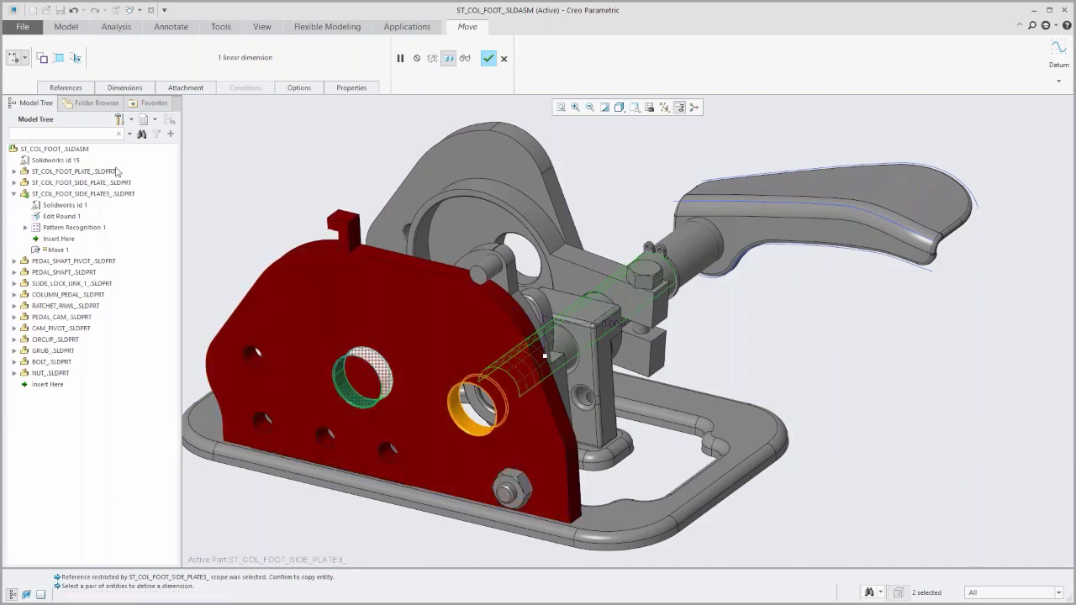
Keep the original hole by making the move a copy, and accept the feature.
{"action": "left_click", "coordinate": [46, 58]}
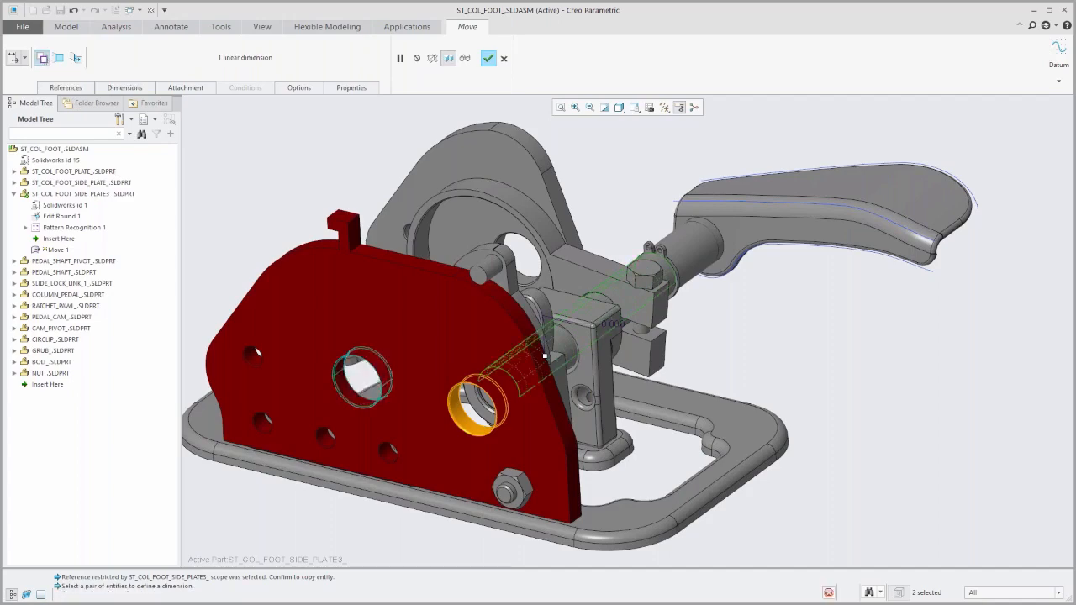
{"action": "middle_click_drag", "start_coordinate": [413, 460], "coordinate": [485, 389]}
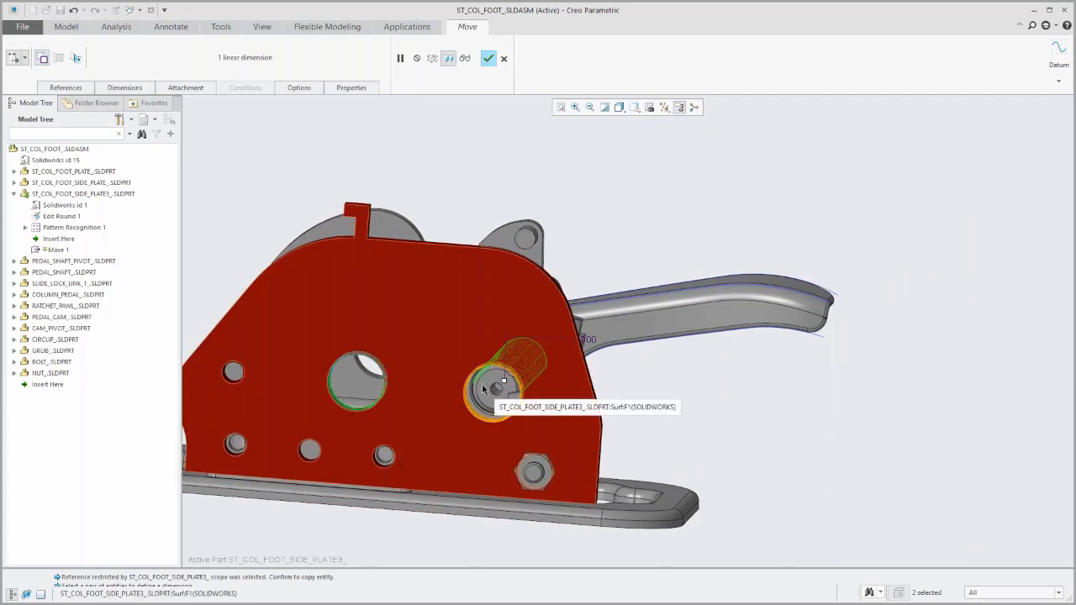
{"action": "middle_click_drag", "start_coordinate": [439, 399], "coordinate": [387, 451]}
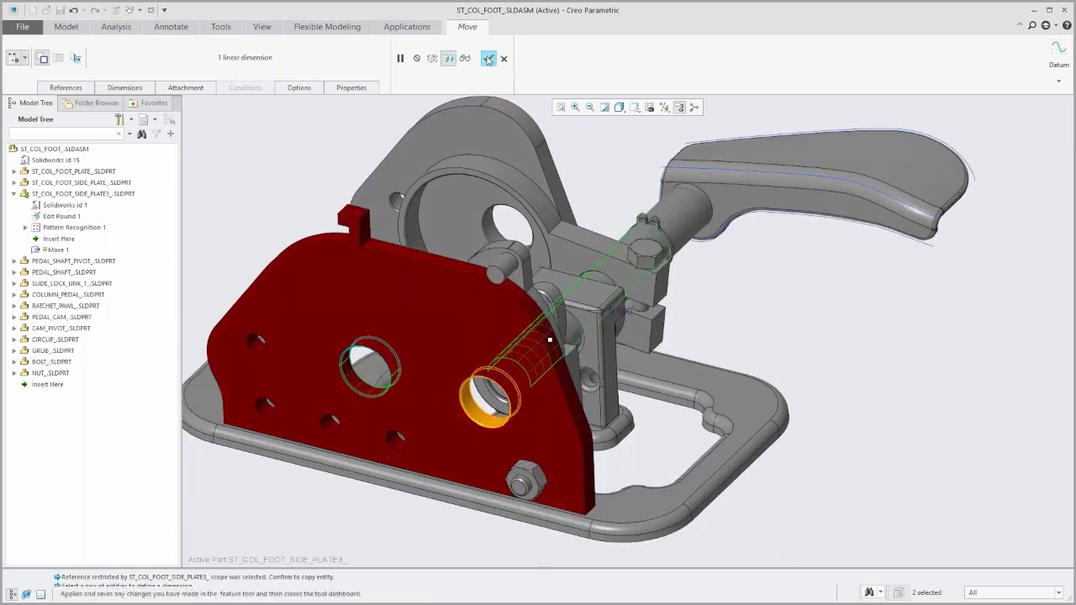
{"action": "left_click", "coordinate": [489, 58]}
{"action": "scroll", "coordinate": [262, 209], "scroll_direction": "down", "scroll_amount": 3}
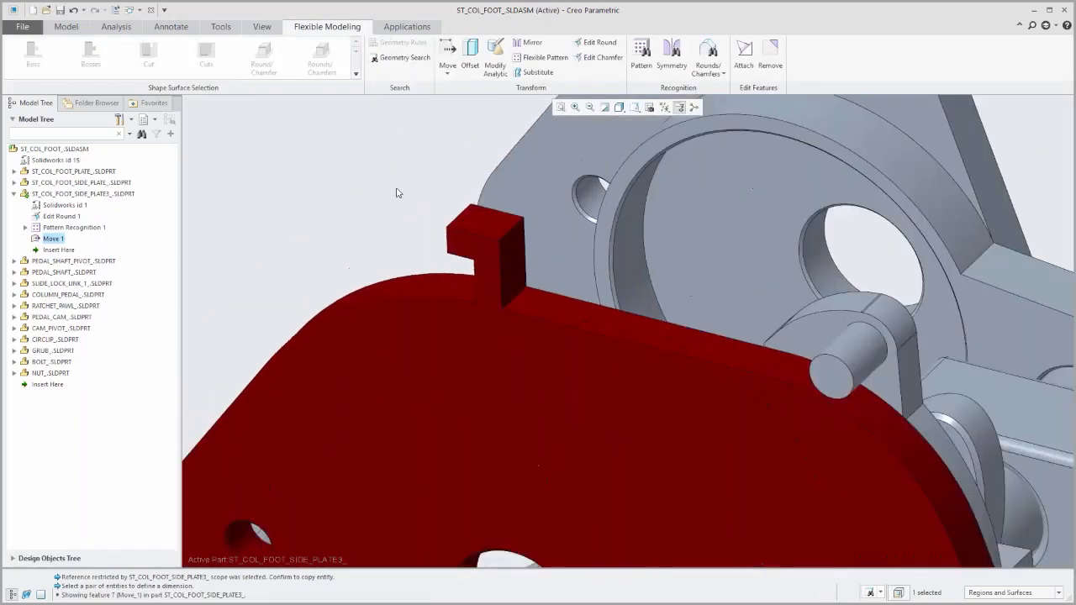
{"action": "left_click", "coordinate": [447, 76]}
{"action": "left_click", "coordinate": [466, 86]}
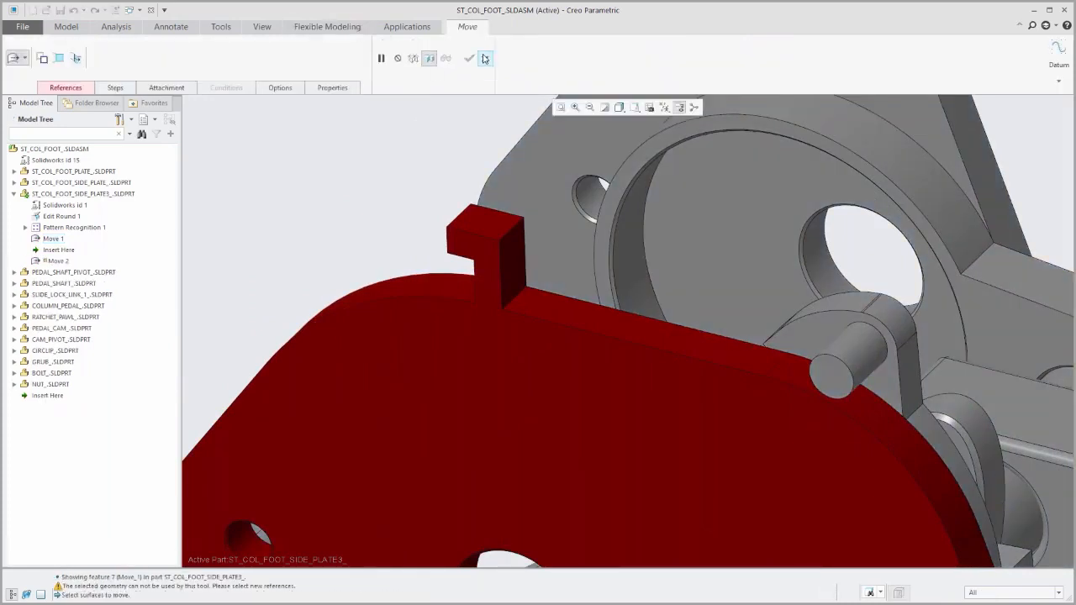
{"action": "left_click", "coordinate": [485, 58]}
Select the five outer side surfaces of the hook-shaped tab on the side plate's upper edge.
{"action": "left_click", "coordinate": [518, 259]}
{"action": "scroll", "coordinate": [445, 289], "scroll_direction": "down", "scroll_amount": 1}
{"action": "middle_click_drag", "start_coordinate": [446, 289], "coordinate": [706, 206]}
{"action": "scroll", "coordinate": [486, 260], "scroll_direction": "up", "scroll_amount": 2}
{"action": "scroll", "coordinate": [511, 270], "scroll_direction": "up", "scroll_amount": 1}
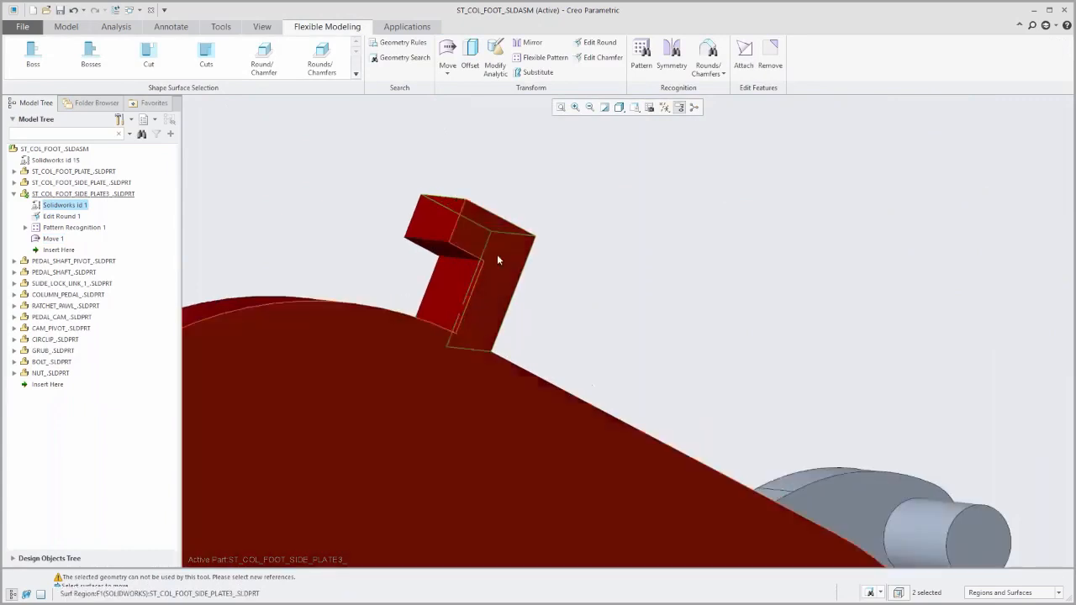
{"action": "left_click", "coordinate": [434, 229], "text": "ctrl"}
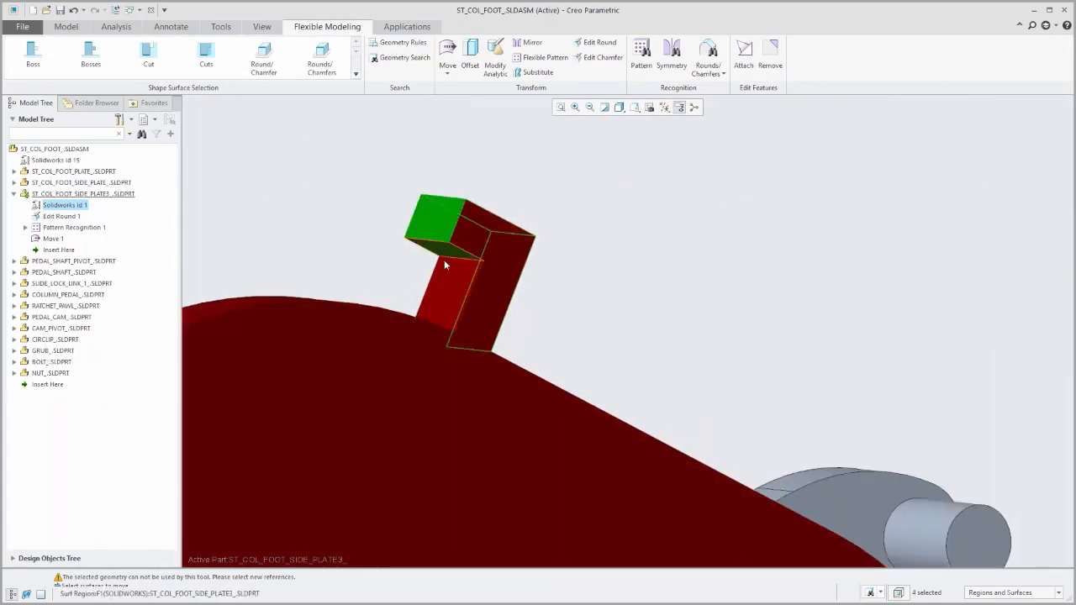
{"action": "left_click", "coordinate": [452, 280], "text": "ctrl"}
{"action": "middle_click_drag", "start_coordinate": [427, 303], "coordinate": [115, 389]}
{"action": "middle_click_drag", "start_coordinate": [415, 384], "coordinate": [330, 398]}
{"action": "scroll", "coordinate": [330, 398], "scroll_direction": "down", "scroll_amount": 3}
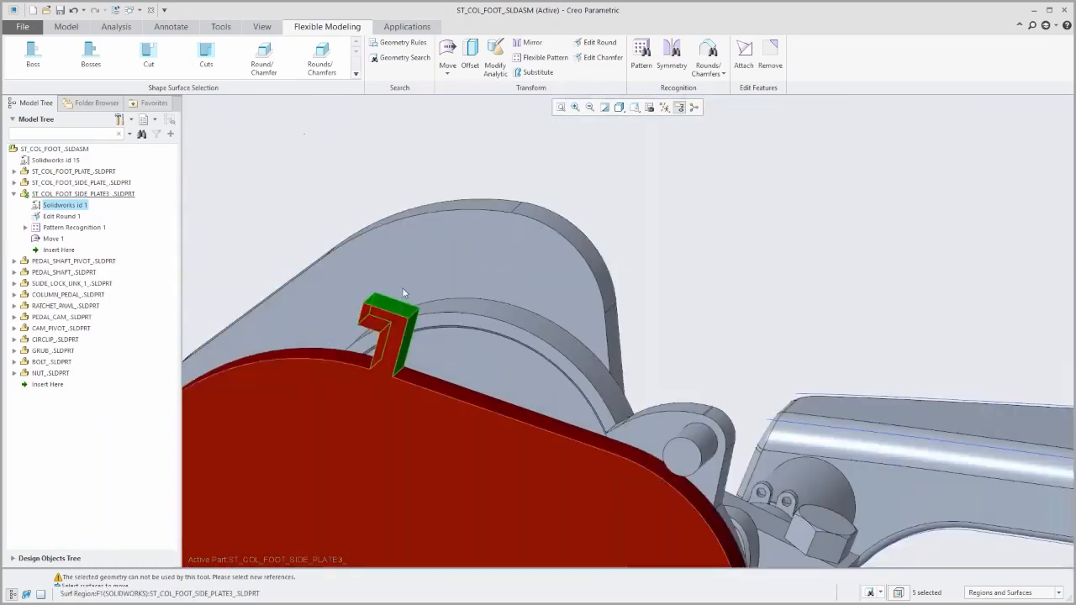
Move the tab using the dragger, placing its origin on the plate's straight upper edge and sliding the tab about 20.7 along it.
{"action": "left_click", "coordinate": [448, 50]}
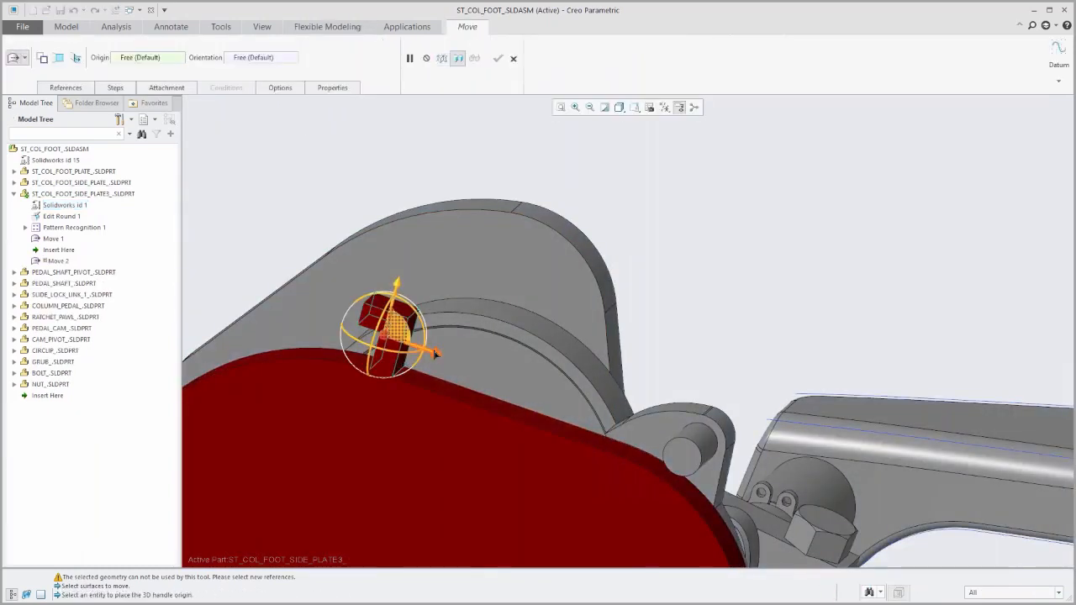
{"action": "left_click", "coordinate": [426, 393]}
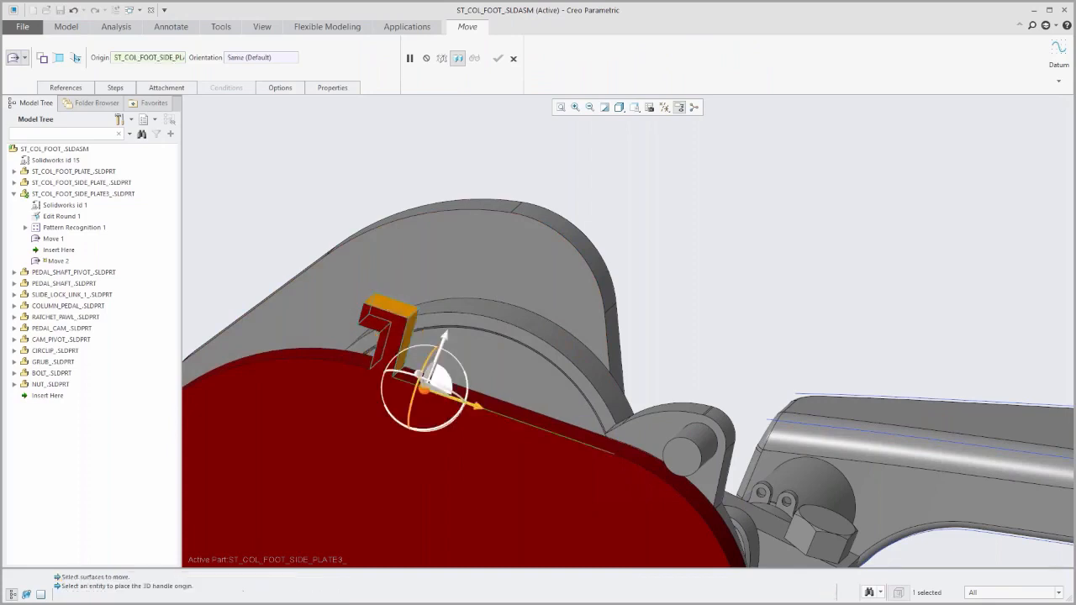
{"action": "left_click_drag", "start_coordinate": [480, 410], "coordinate": [513, 430]}
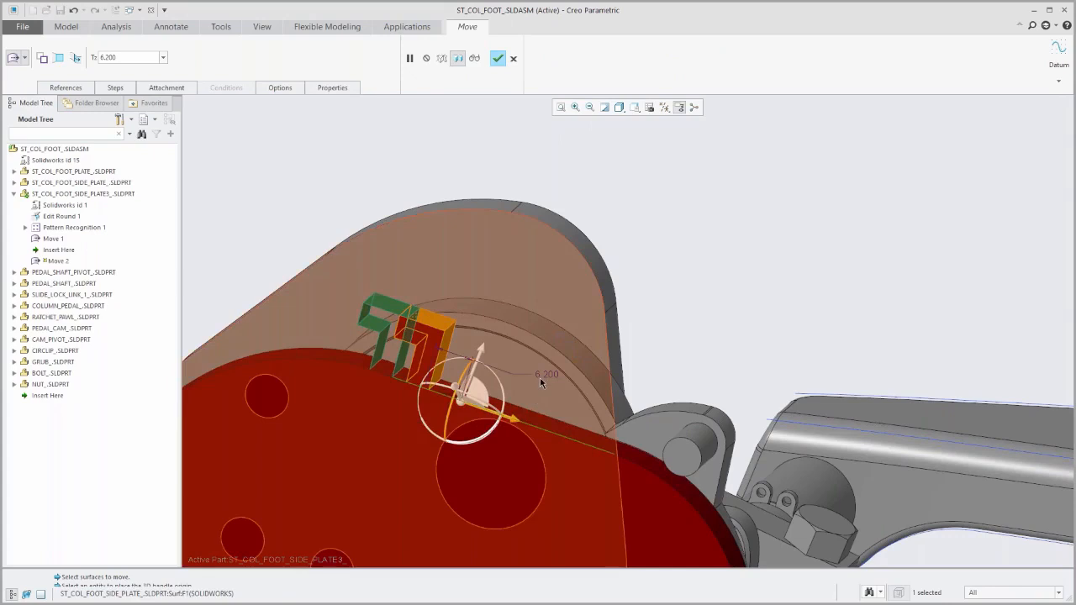
{"action": "left_click_drag", "start_coordinate": [512, 419], "coordinate": [593, 469]}
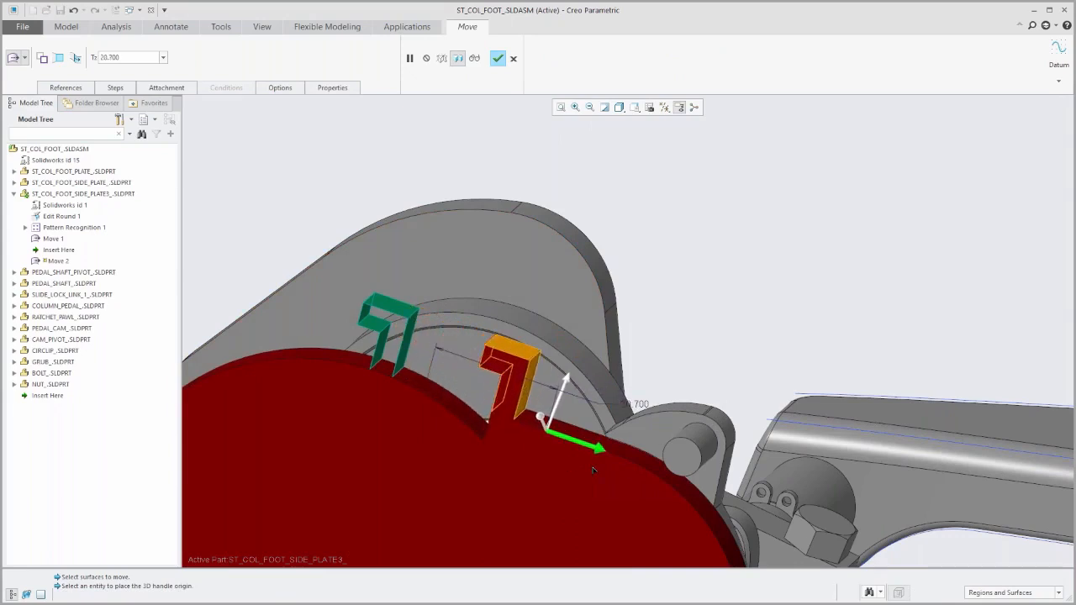
{"action": "left_click", "coordinate": [425, 397]}
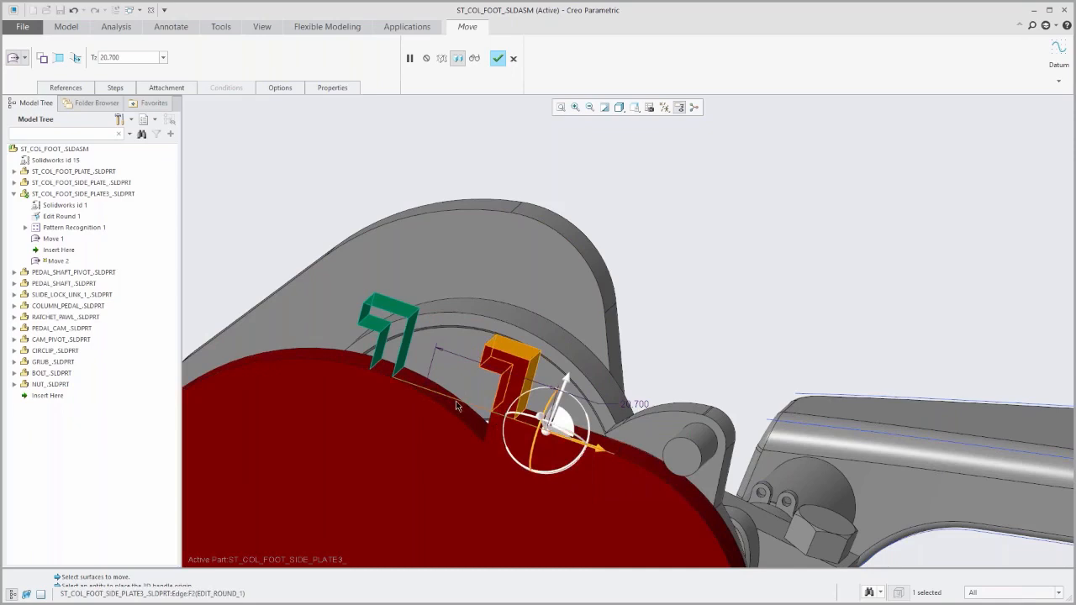
Change the move's attachment to create side surfaces at the base edge of the tab's original position nearest the curved corner.
{"action": "scroll", "coordinate": [365, 379], "scroll_direction": "up", "scroll_amount": 4}
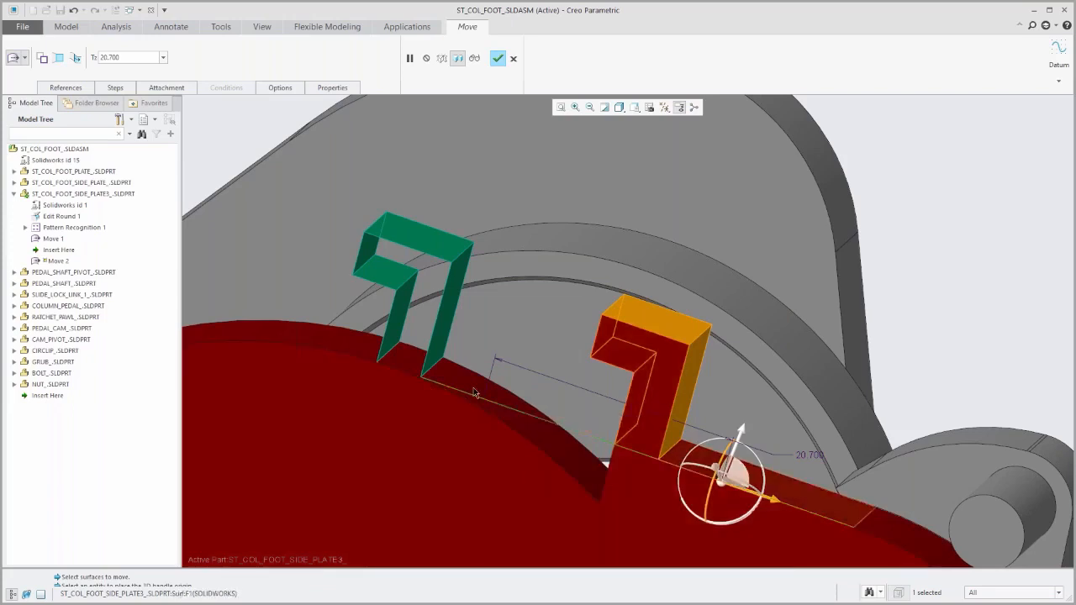
{"action": "left_click", "coordinate": [154, 88]}
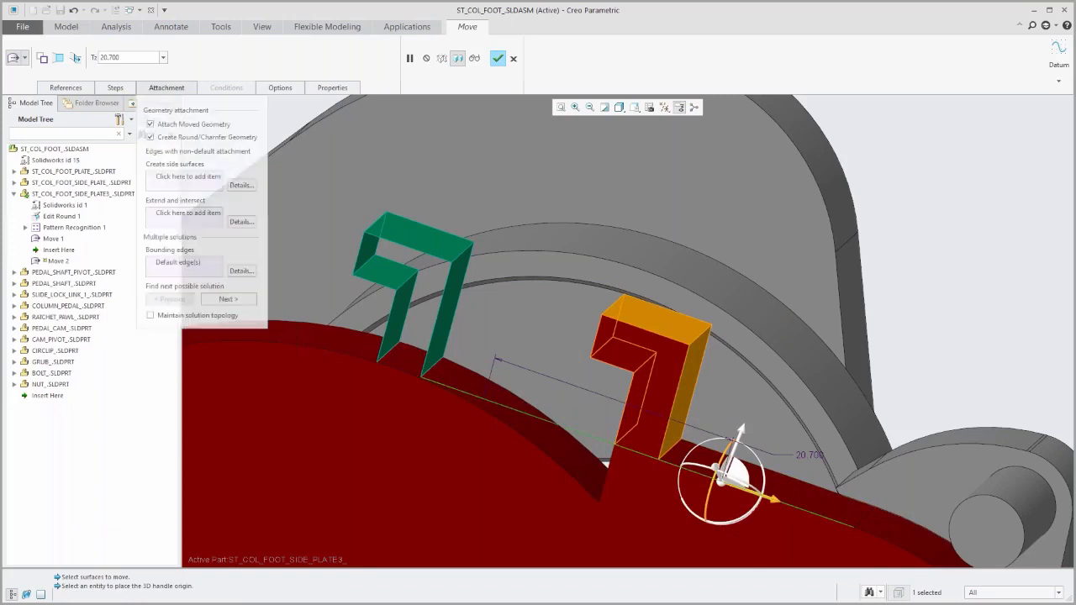
{"action": "left_click", "coordinate": [168, 180]}
{"action": "left_click", "coordinate": [377, 357]}
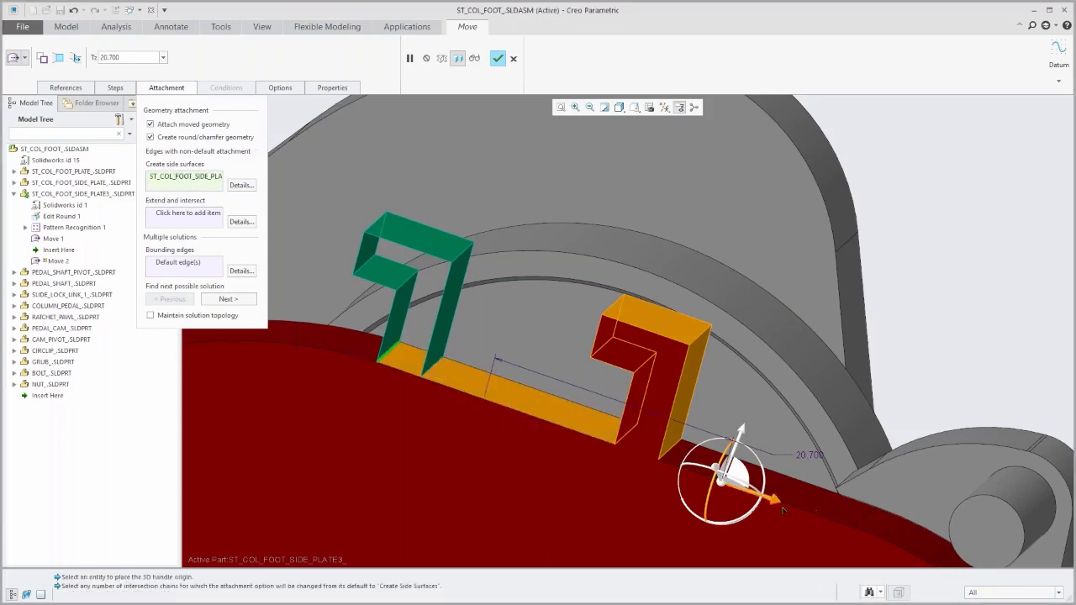
Reduce the tab's translation along the edge to about 13.9, accept the move and clear the selection.
{"action": "left_click_drag", "start_coordinate": [779, 503], "coordinate": [650, 488]}
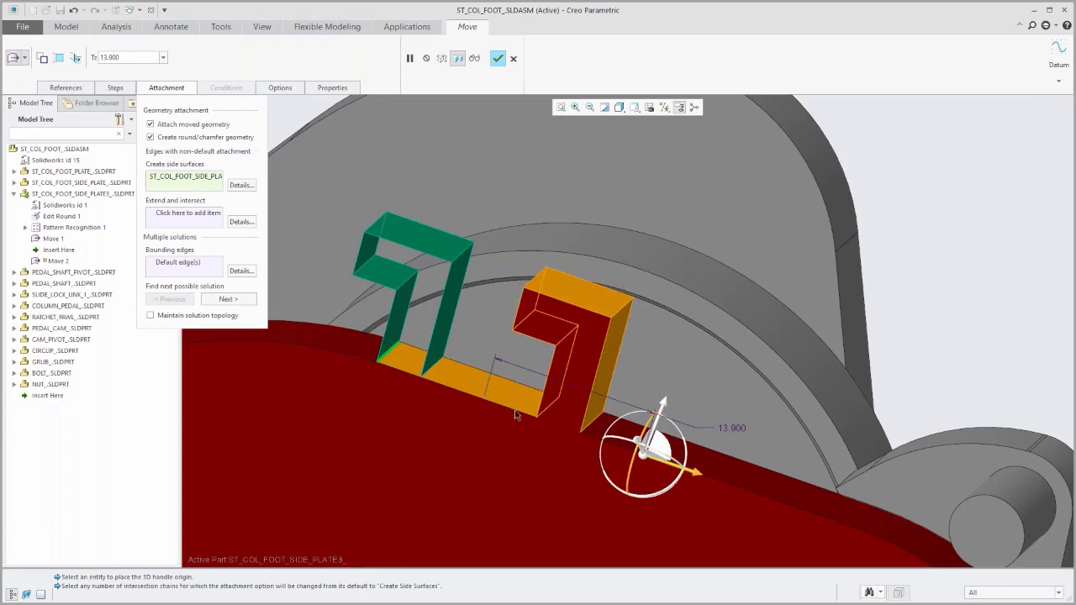
{"action": "left_click", "coordinate": [497, 58]}
{"action": "scroll", "coordinate": [471, 366], "scroll_direction": "up", "scroll_amount": 5}
{"action": "mouse_move", "coordinate": [480, 371]}
{"action": "middle_mouse_down"}
{"action": "mouse_move", "coordinate": [461, 401]}
{"action": "mouse_move", "coordinate": [473, 356]}
{"action": "mouse_move", "coordinate": [466, 378]}
{"action": "middle_mouse_up"}
{"action": "left_click", "coordinate": [358, 206]}
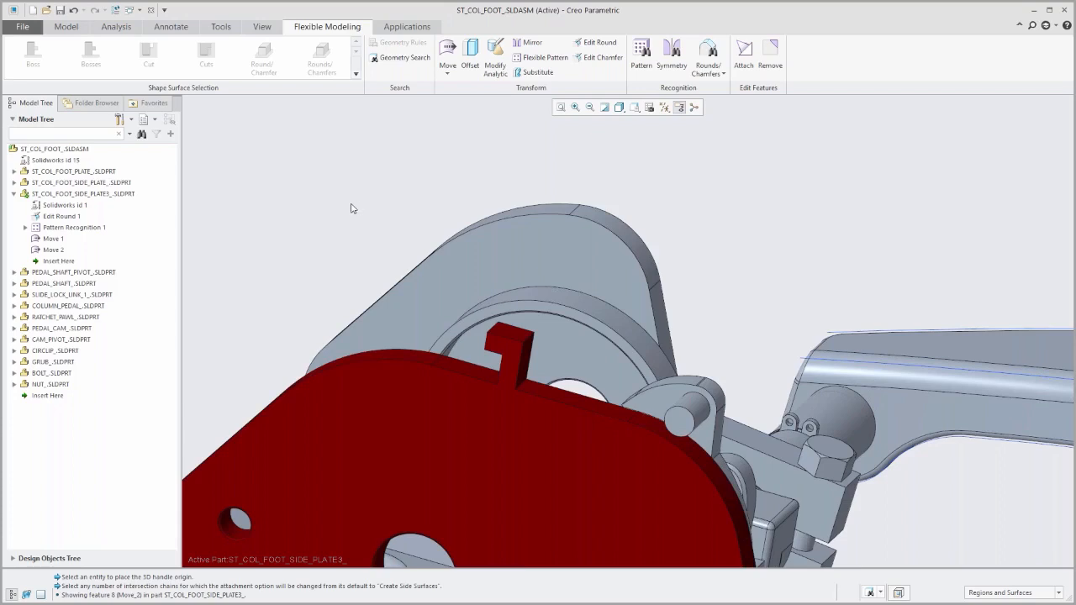
Close the side plate assembly window and open the part remove_example.prt.
{"action": "left_click", "coordinate": [151, 11]}
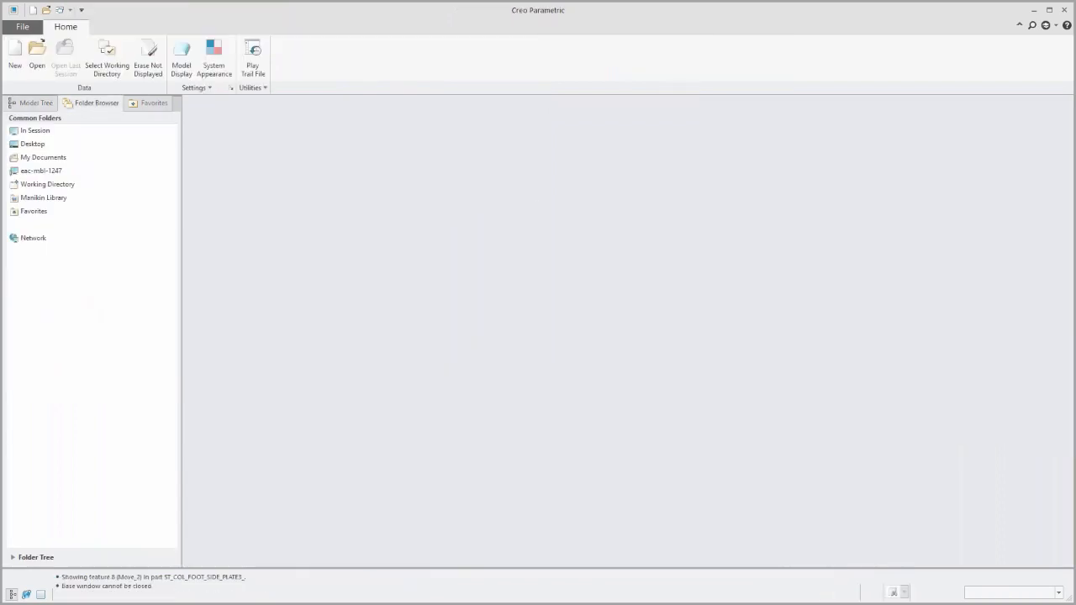
{"action": "left_click", "coordinate": [37, 56]}
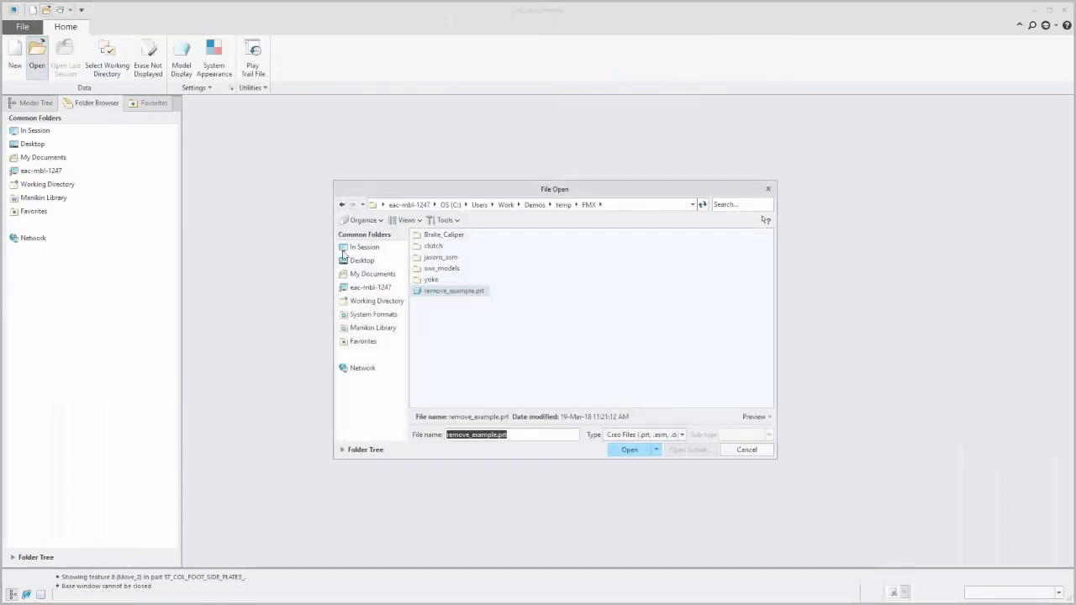
{"action": "double_click", "coordinate": [441, 292]}
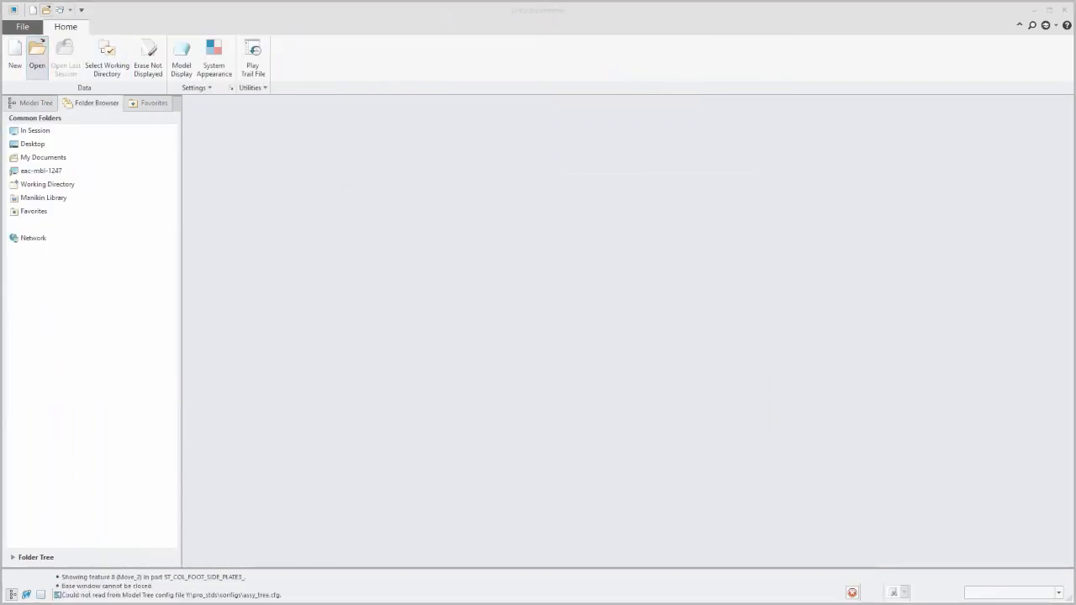
Try to change the radius of the green round around the inner pocket to 0.150 with Edit Round, and cancel the edit.
{"action": "scroll", "coordinate": [593, 359], "scroll_direction": "up", "scroll_amount": 5}
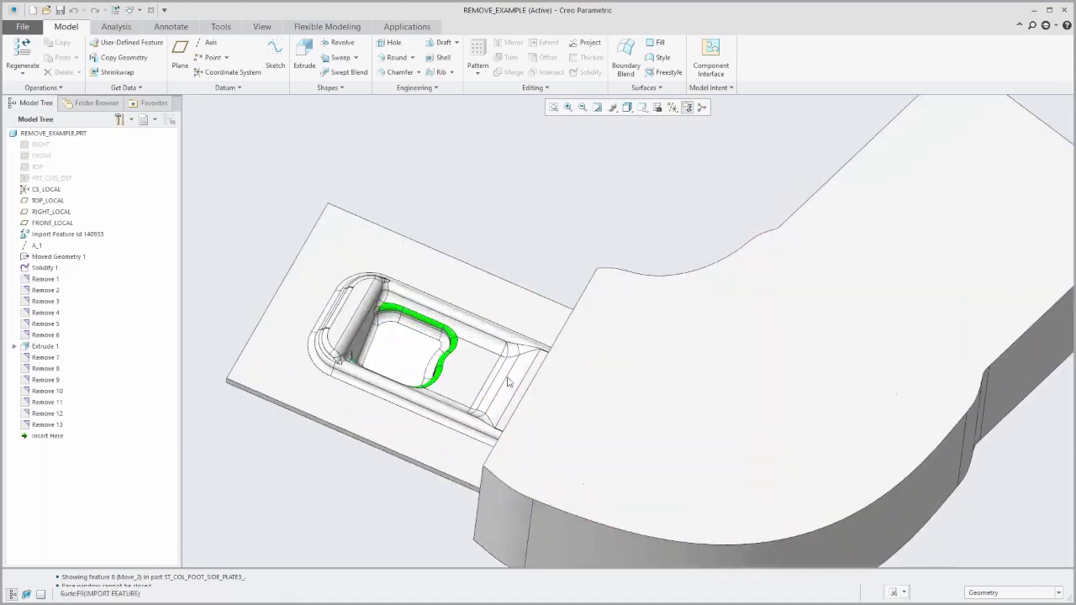
{"action": "scroll", "coordinate": [487, 360], "scroll_direction": "down", "scroll_amount": 2}
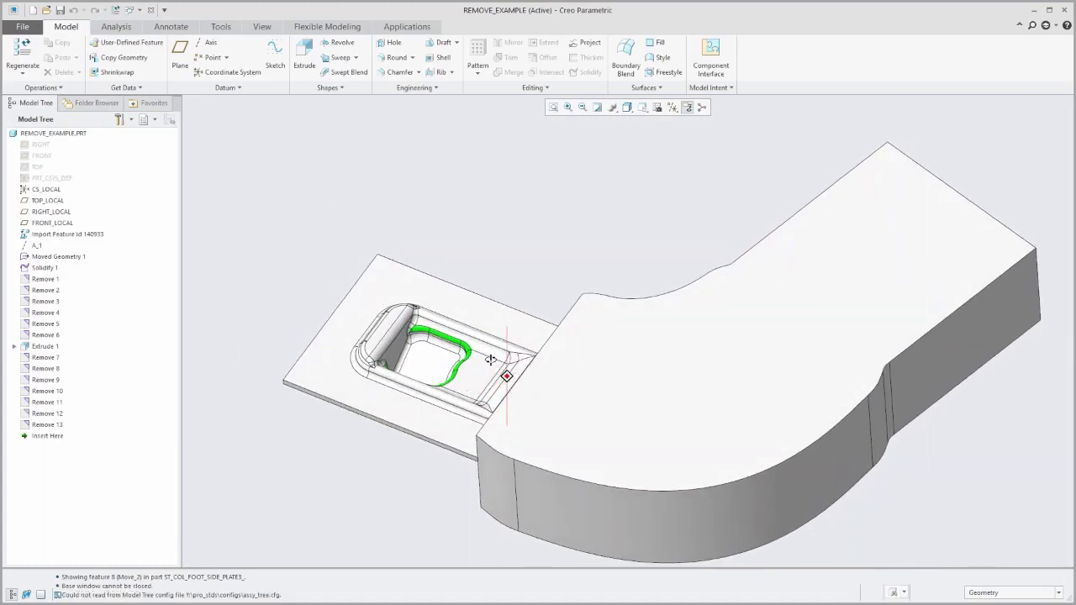
{"action": "scroll", "coordinate": [452, 367], "scroll_direction": "up", "scroll_amount": 1}
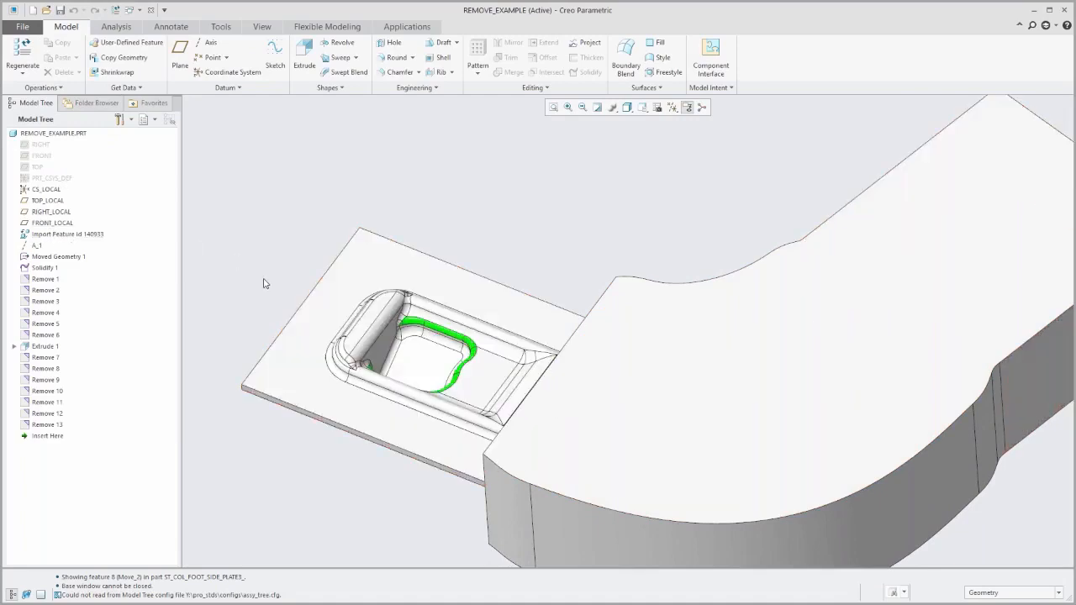
{"action": "scroll", "coordinate": [285, 295], "scroll_direction": "up", "scroll_amount": 3}
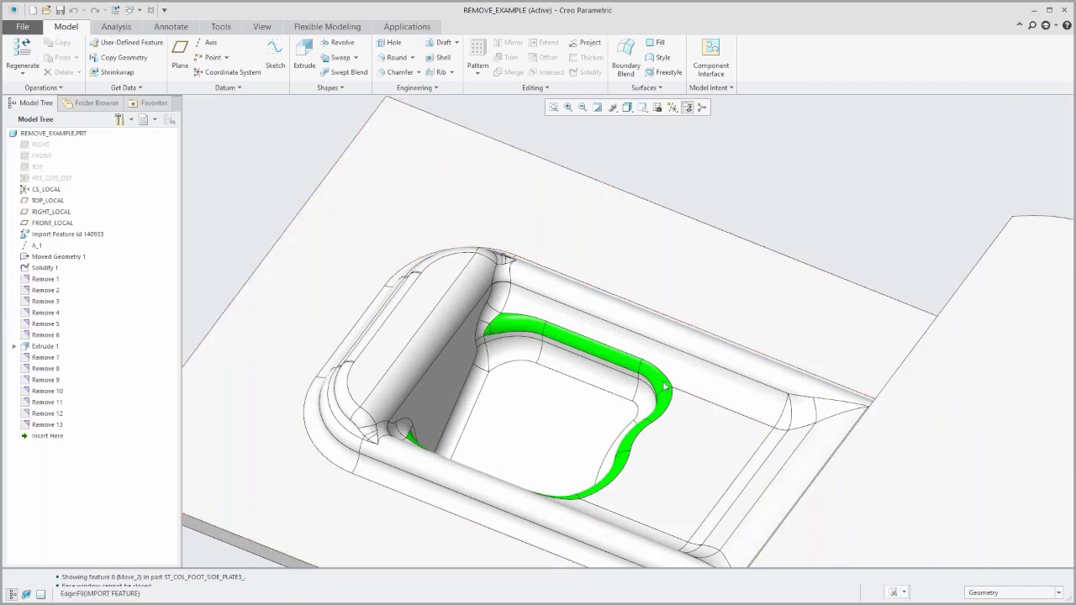
{"action": "scroll", "coordinate": [594, 352], "scroll_direction": "down", "scroll_amount": 4}
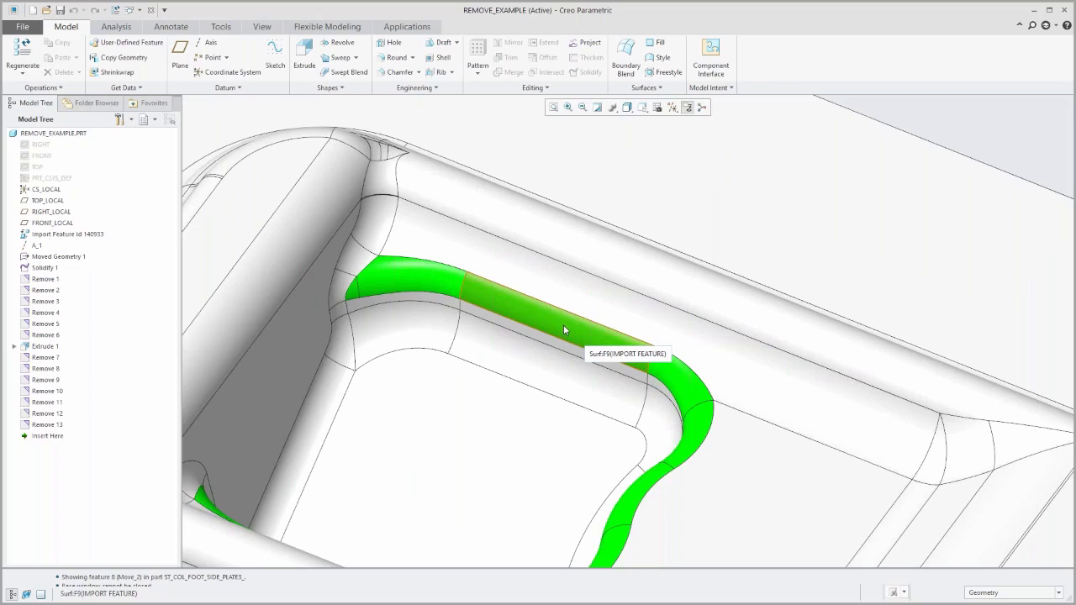
{"action": "left_click", "coordinate": [347, 28]}
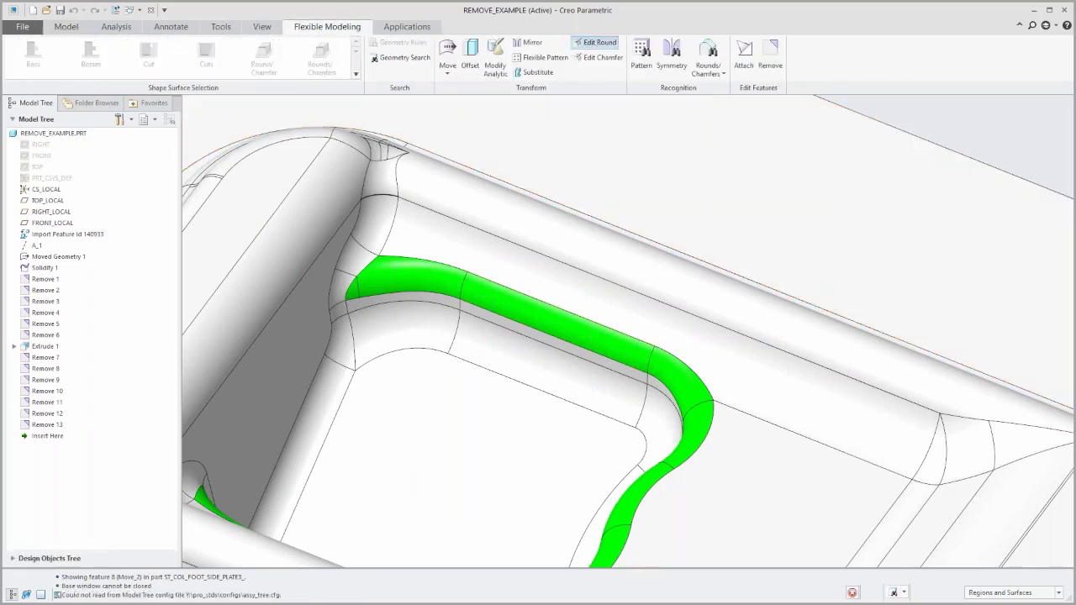
{"action": "left_click", "coordinate": [593, 44]}
{"action": "left_click", "coordinate": [522, 313]}
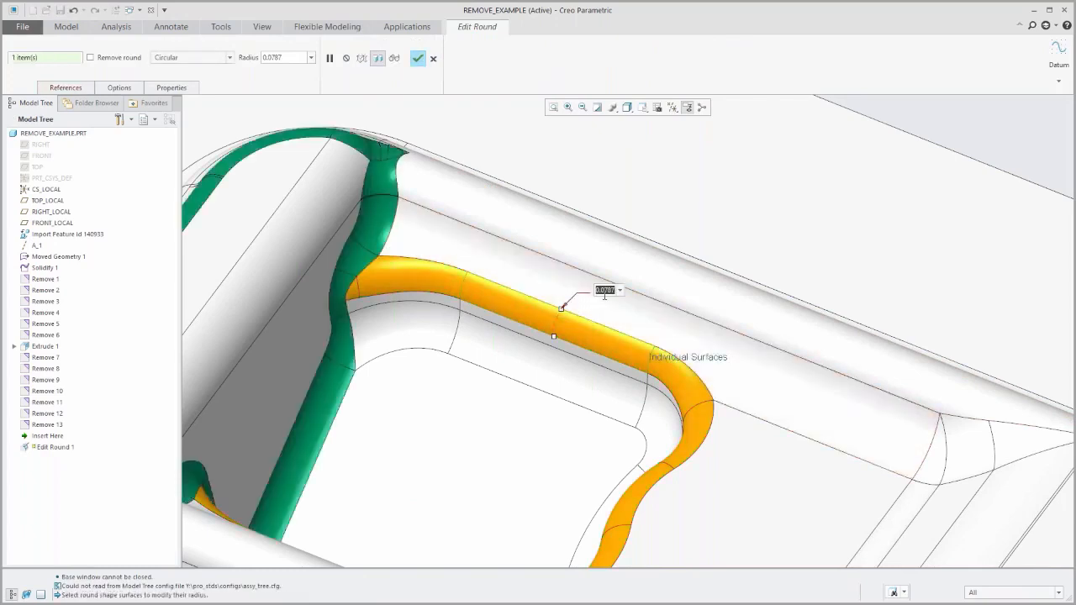
{"action": "key", "text": "Return"}
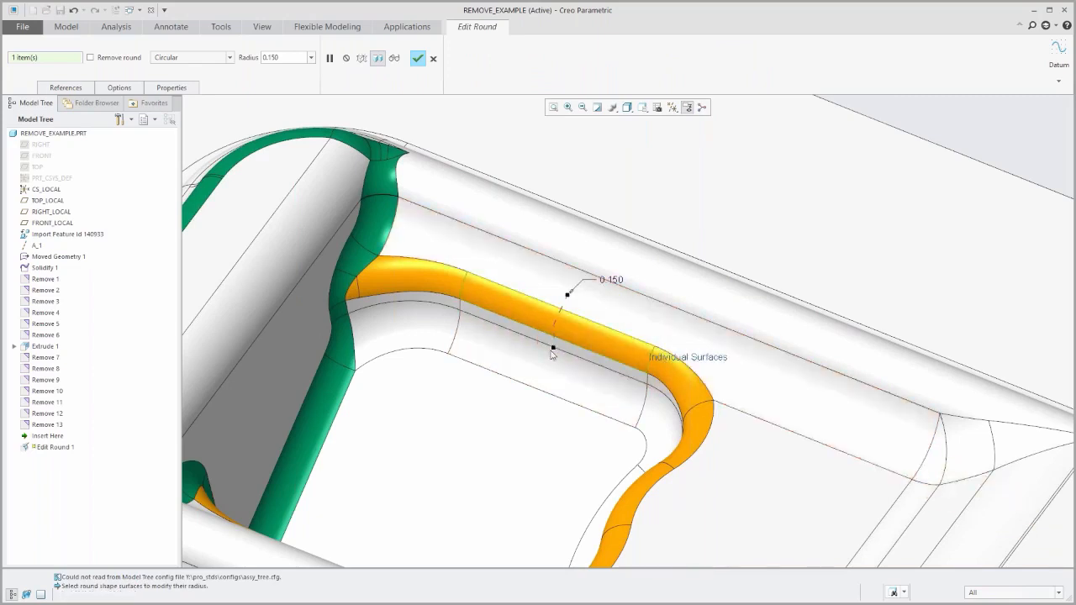
{"action": "left_click", "coordinate": [434, 60]}
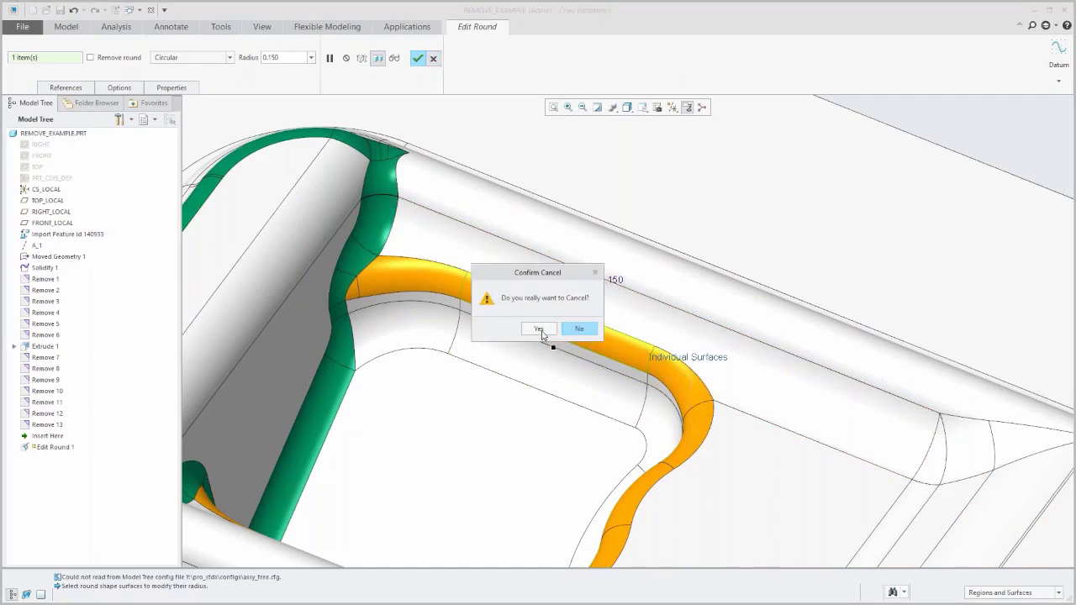
{"action": "left_click", "coordinate": [542, 333]}
Remove the rounds around the inner pocket's floor, including the straight round at the foot of the slanted gray wall.
{"action": "scroll", "coordinate": [562, 413], "scroll_direction": "up", "scroll_amount": 3}
{"action": "mouse_move", "coordinate": [545, 397]}
{"action": "middle_mouse_down"}
{"action": "mouse_move", "coordinate": [488, 401]}
{"action": "mouse_move", "coordinate": [488, 418]}
{"action": "middle_mouse_up"}
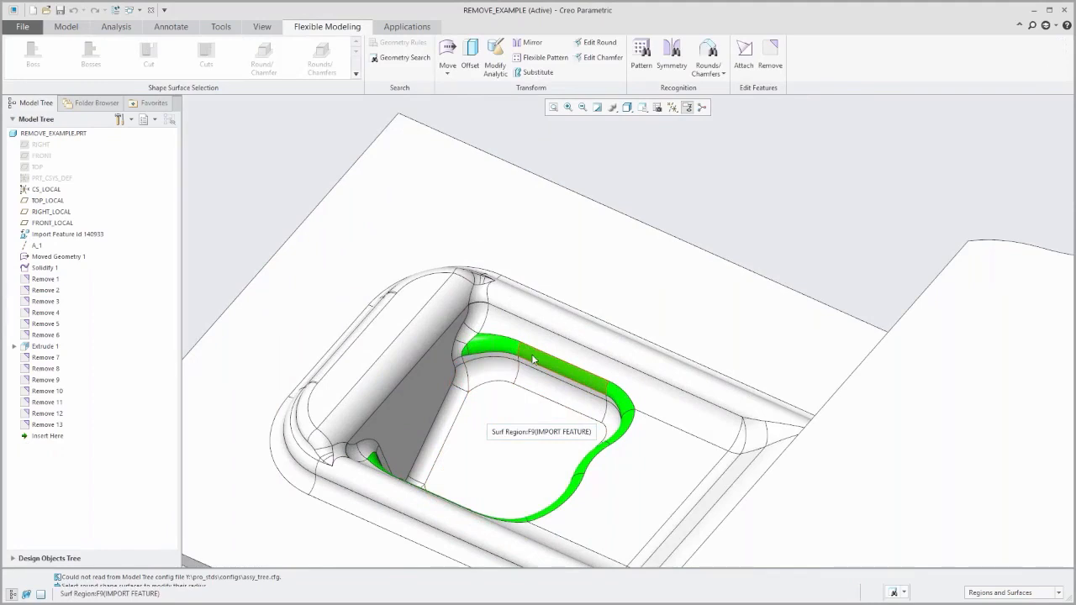
{"action": "middle_click_drag", "start_coordinate": [495, 421], "coordinate": [468, 408]}
{"action": "scroll", "coordinate": [469, 408], "scroll_direction": "up", "scroll_amount": 5}
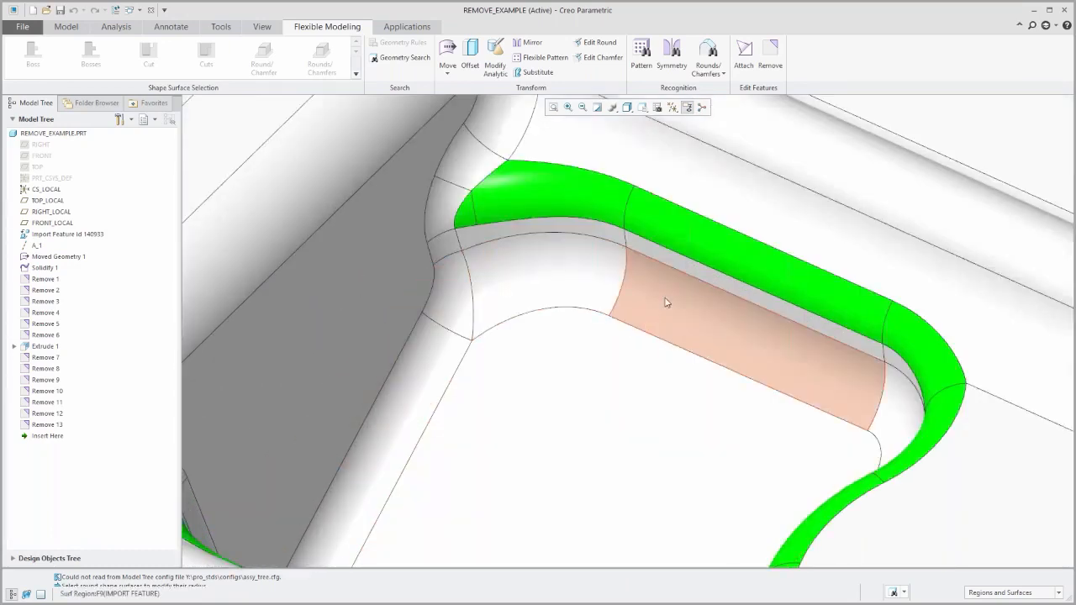
{"action": "left_click", "coordinate": [665, 301]}
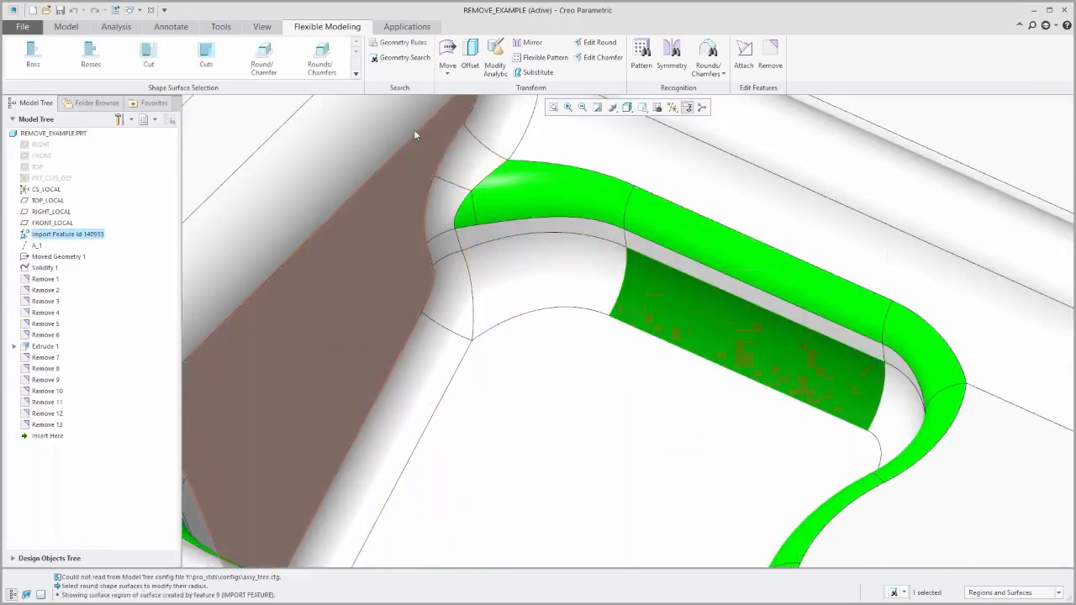
{"action": "left_click", "coordinate": [316, 62]}
{"action": "left_click", "coordinate": [318, 61]}
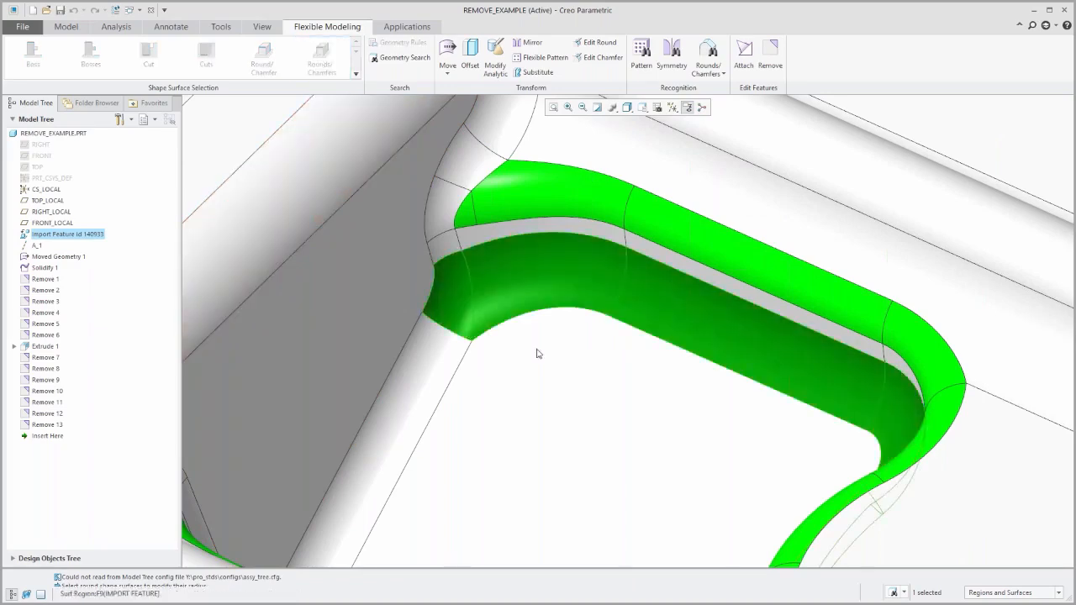
{"action": "scroll", "coordinate": [594, 408], "scroll_direction": "down", "scroll_amount": 5}
{"action": "middle_click_drag", "start_coordinate": [584, 408], "coordinate": [515, 438]}
{"action": "left_click", "coordinate": [515, 438], "text": "ctrl"}
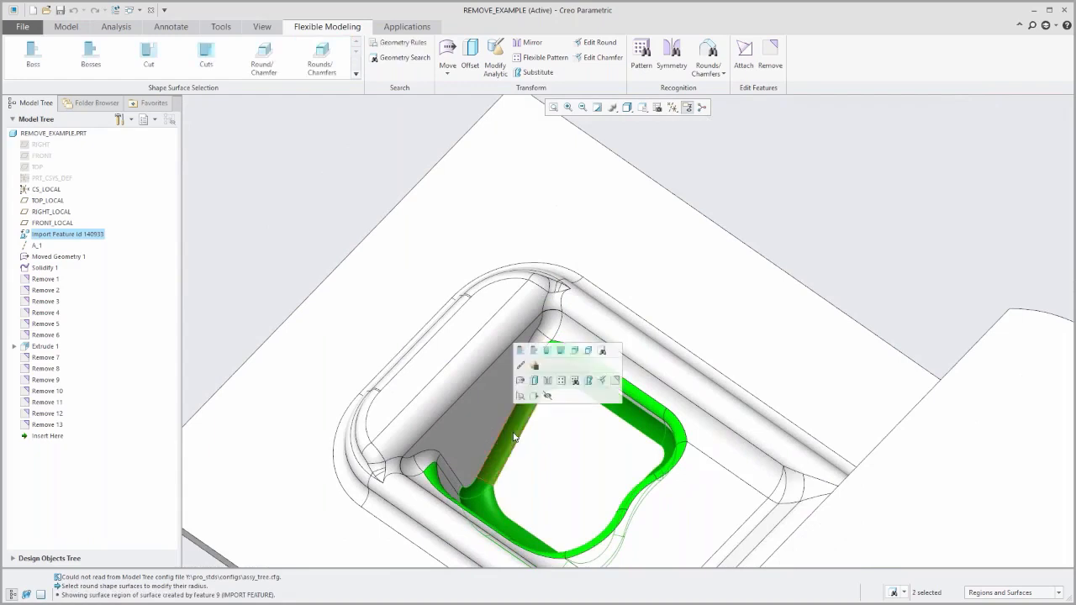
{"action": "left_click", "coordinate": [771, 52]}
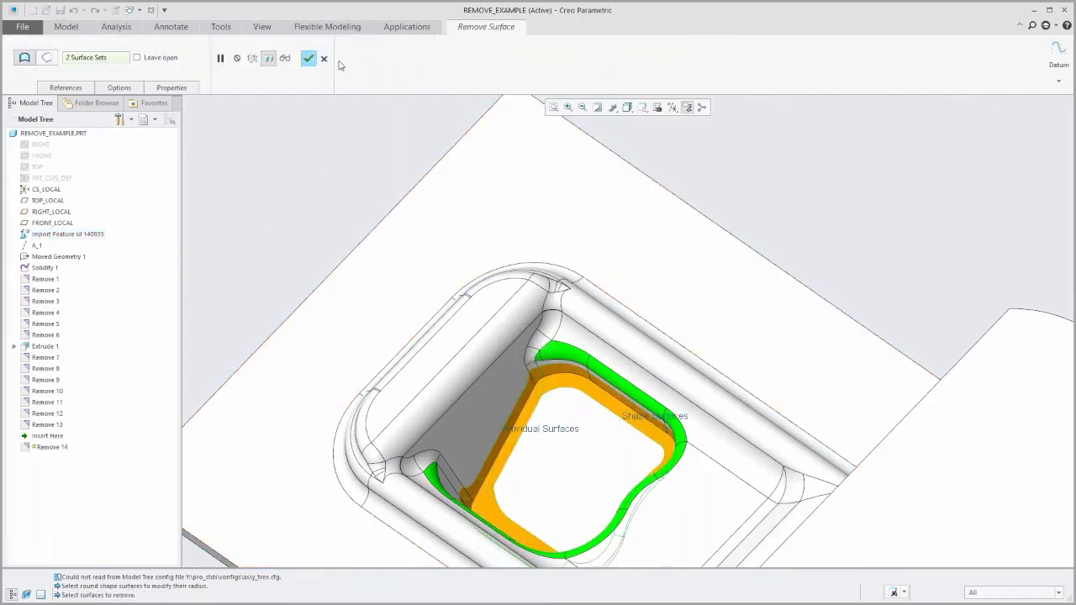
{"action": "left_click", "coordinate": [308, 58]}
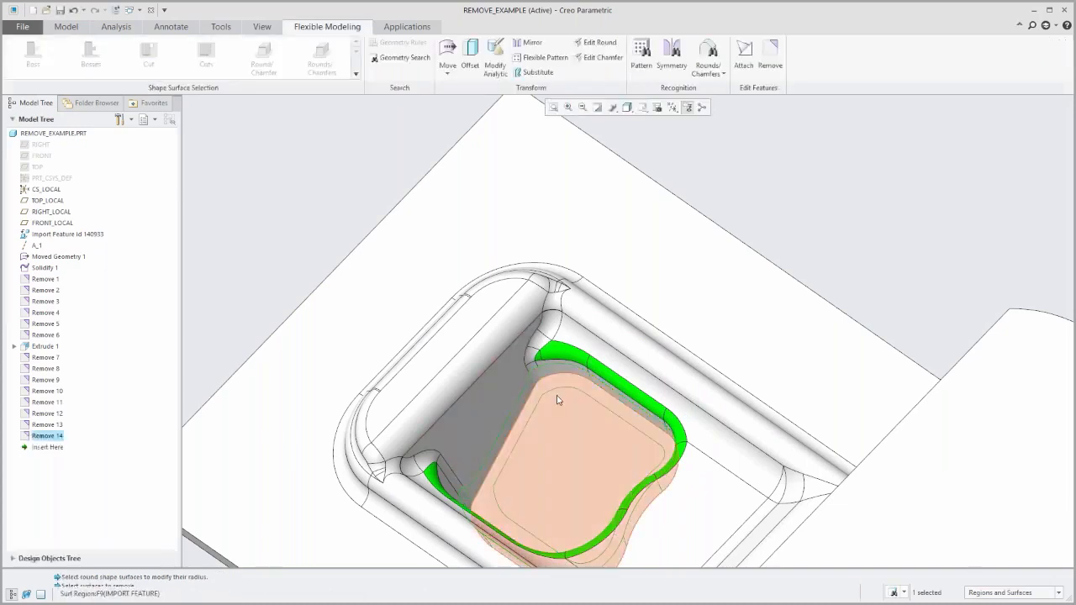
Remove the five round surfaces in the inner pocket's corner where the gray wall meets one end of the green round.
{"action": "scroll", "coordinate": [557, 400], "scroll_direction": "up", "scroll_amount": 5}
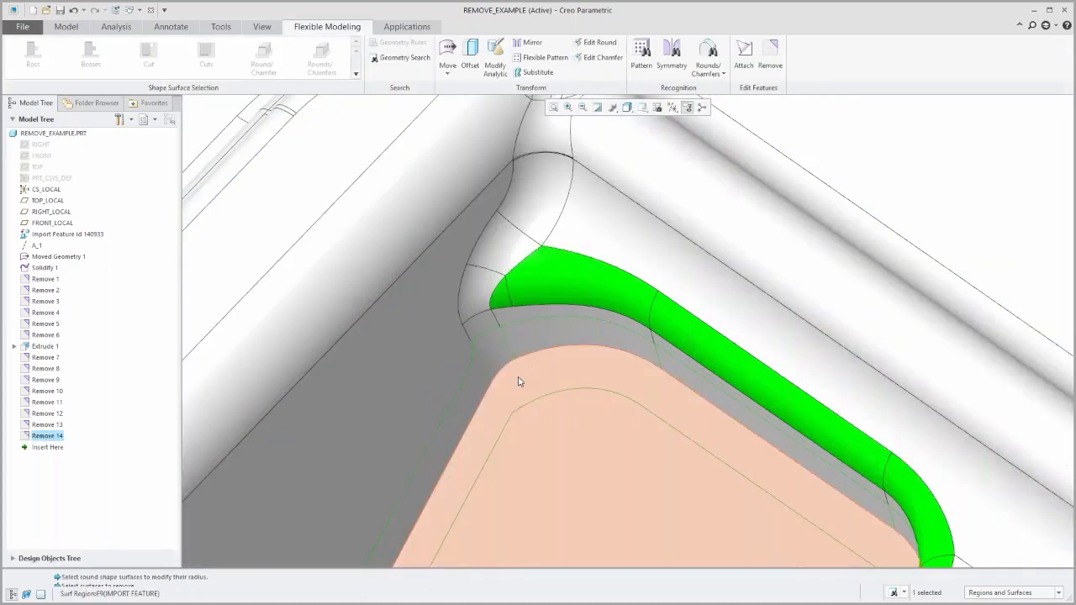
{"action": "scroll", "coordinate": [519, 382], "scroll_direction": "down", "scroll_amount": 5}
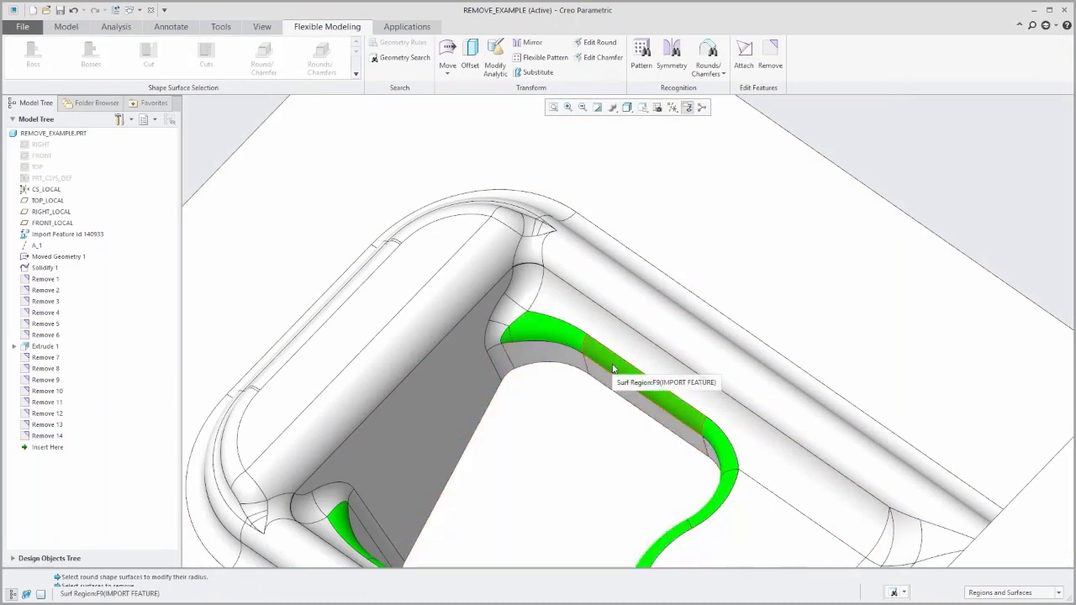
{"action": "scroll", "coordinate": [482, 378], "scroll_direction": "down", "scroll_amount": 2}
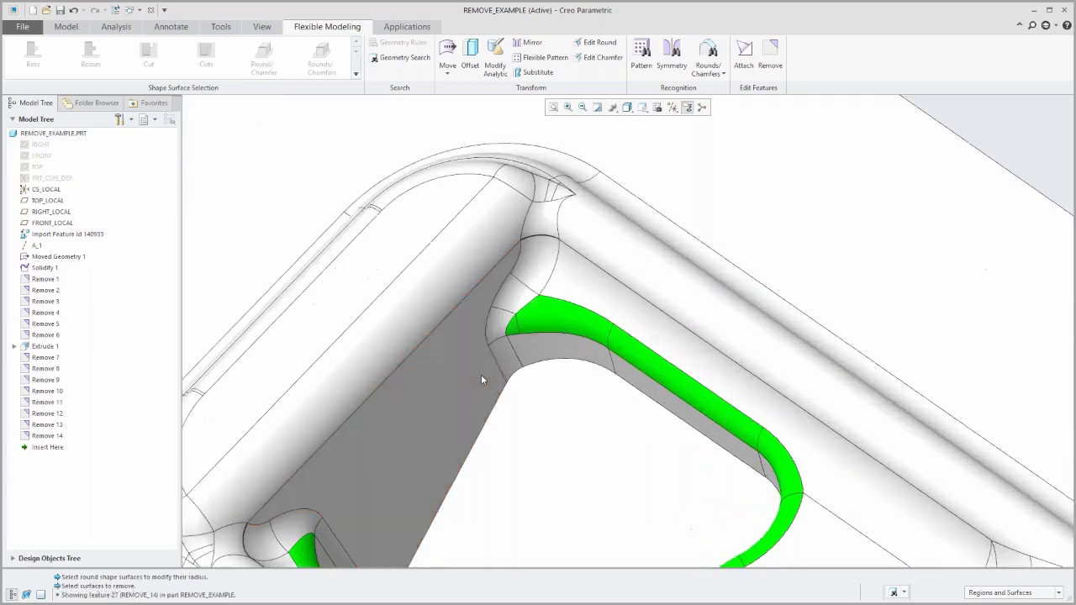
{"action": "left_click", "coordinate": [511, 358]}
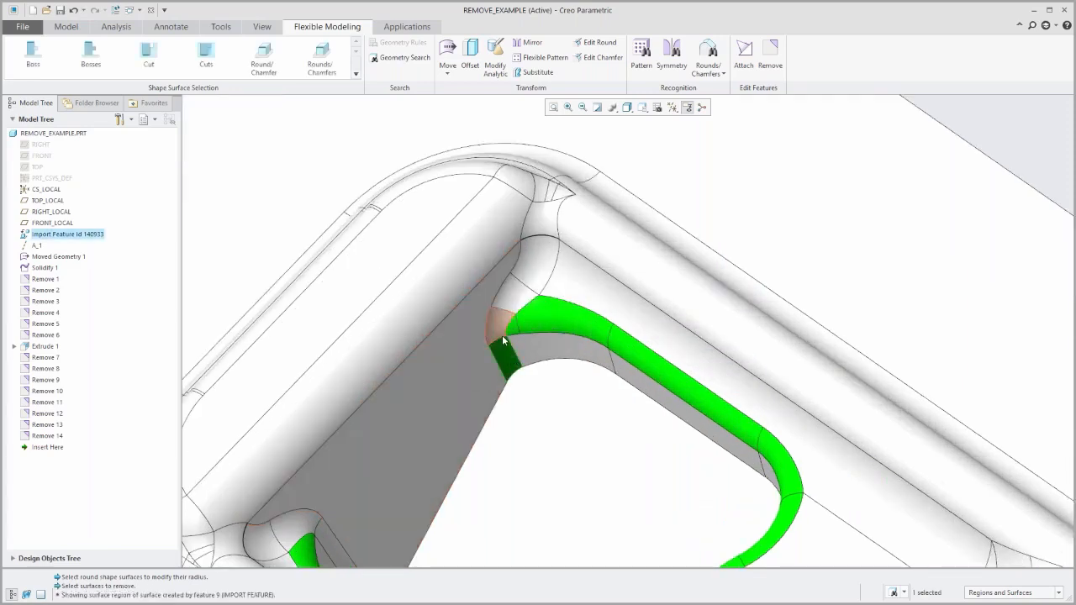
{"action": "left_click", "coordinate": [499, 331], "text": "ctrl"}
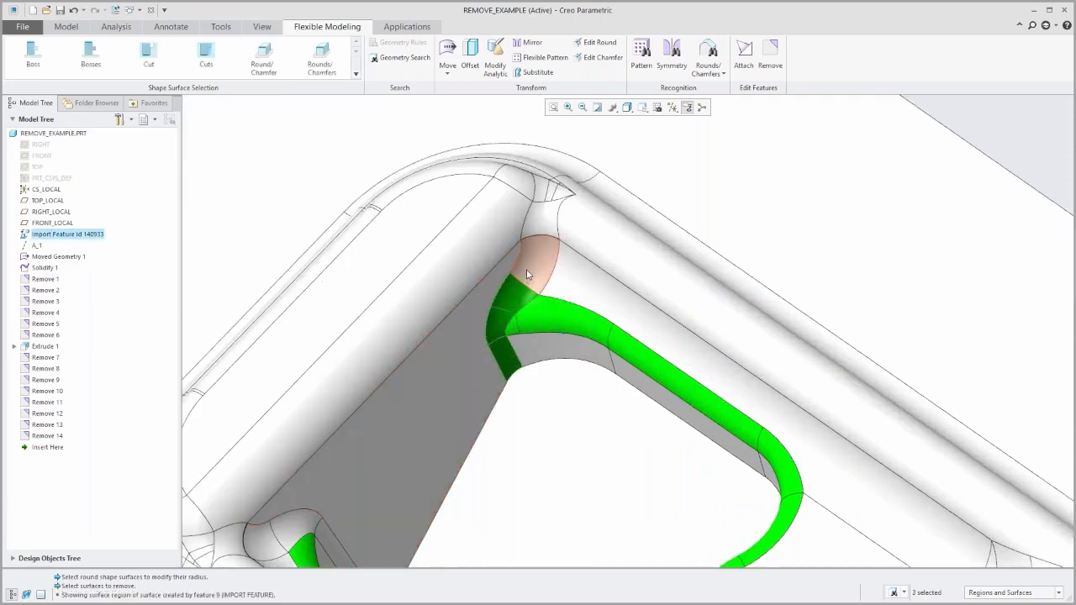
{"action": "left_click", "coordinate": [514, 333], "text": "ctrl"}
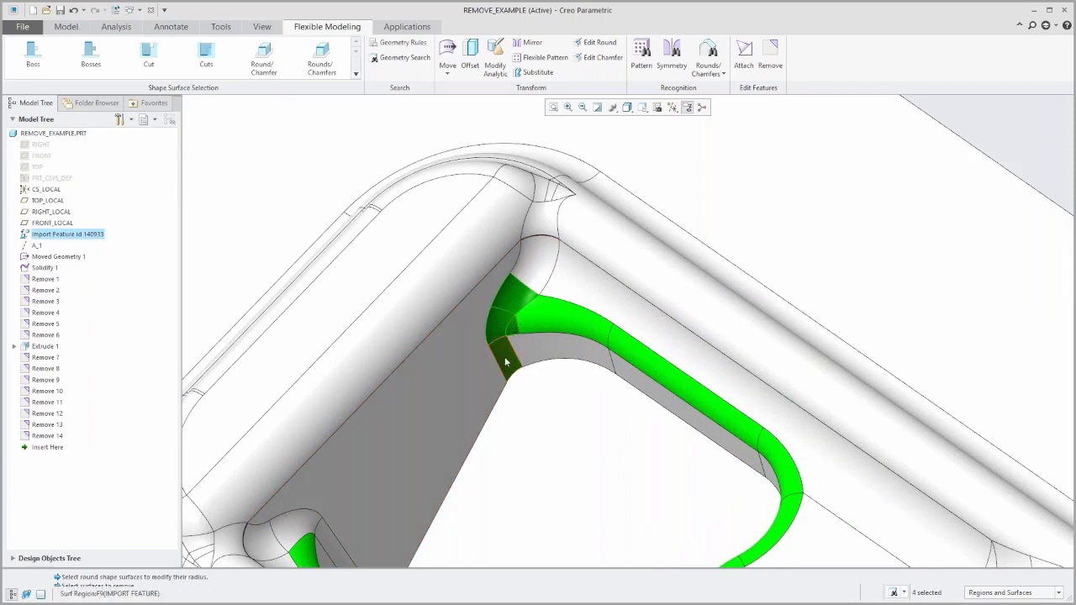
{"action": "left_click", "coordinate": [523, 348], "text": "ctrl"}
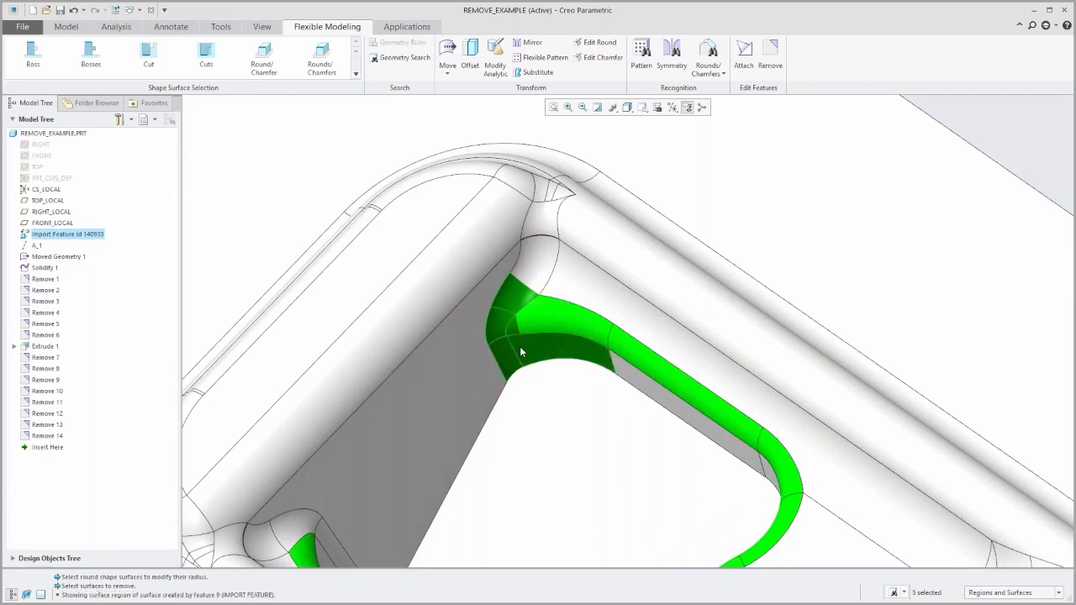
{"action": "left_click", "coordinate": [765, 61]}
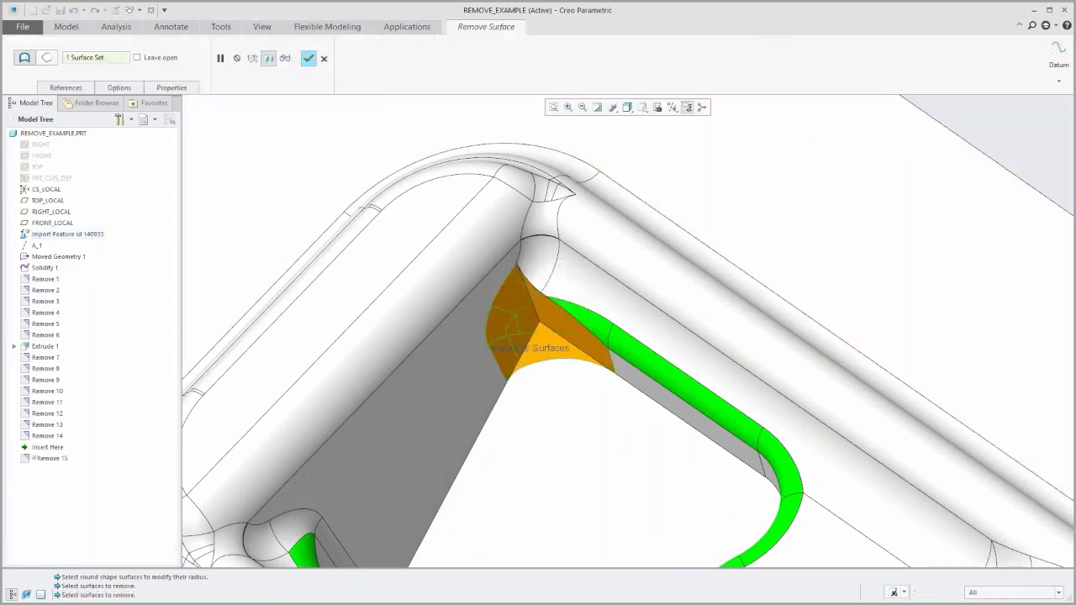
{"action": "left_click", "coordinate": [309, 58]}
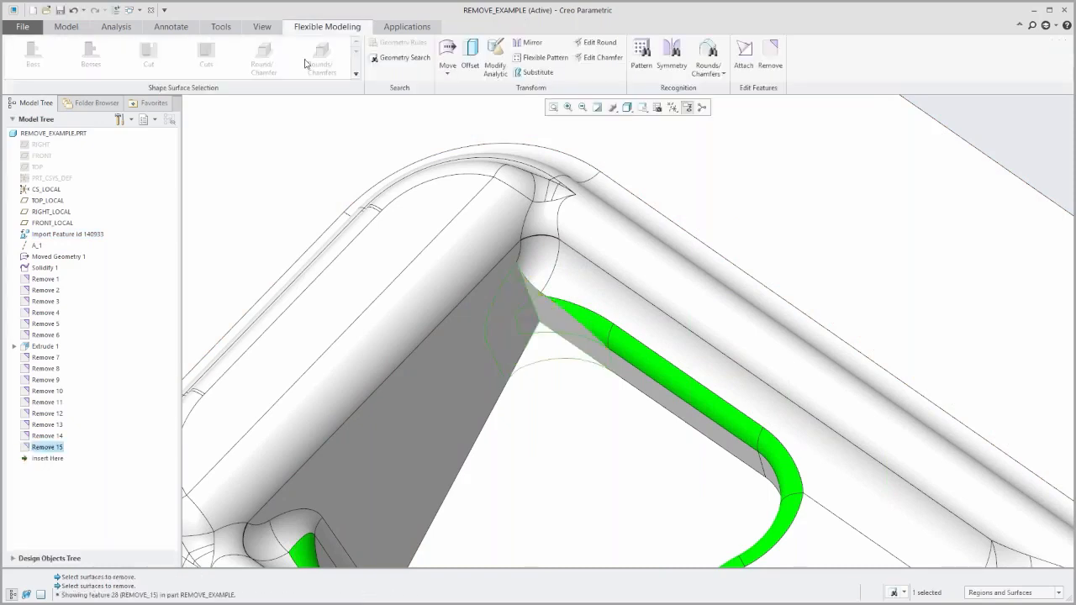
Remove the round surfaces at the inner pocket's opposite corner, between the gray wall and the other end of the green round.
{"action": "scroll", "coordinate": [514, 341], "scroll_direction": "up", "scroll_amount": 3}
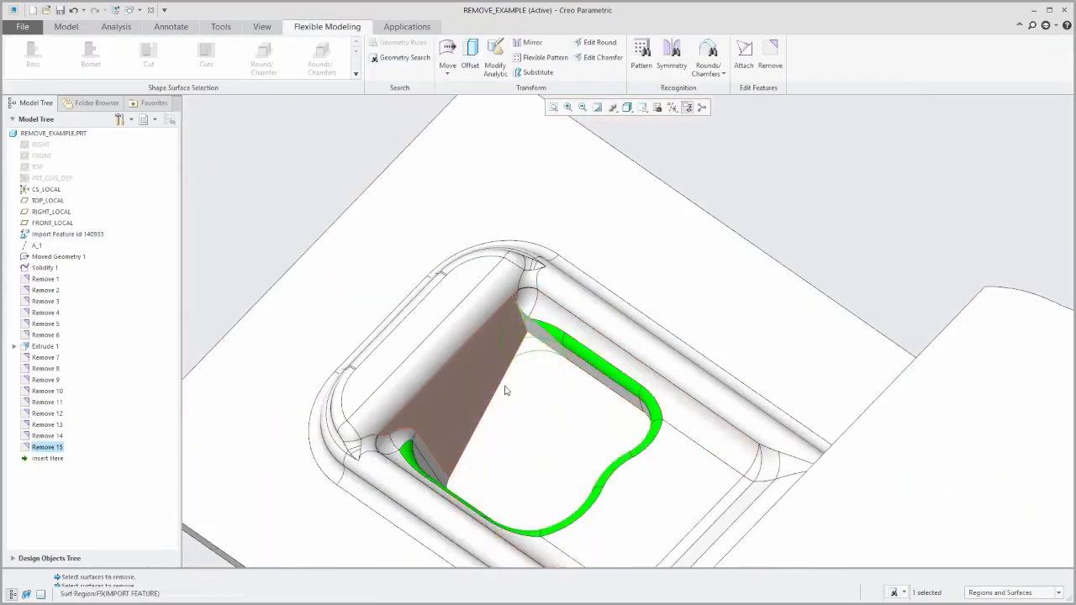
{"action": "mouse_move", "coordinate": [494, 377]}
{"action": "middle_mouse_down"}
{"action": "mouse_move", "coordinate": [428, 383]}
{"action": "mouse_move", "coordinate": [414, 408]}
{"action": "middle_mouse_up"}
{"action": "scroll", "coordinate": [410, 452], "scroll_direction": "down", "scroll_amount": 5}
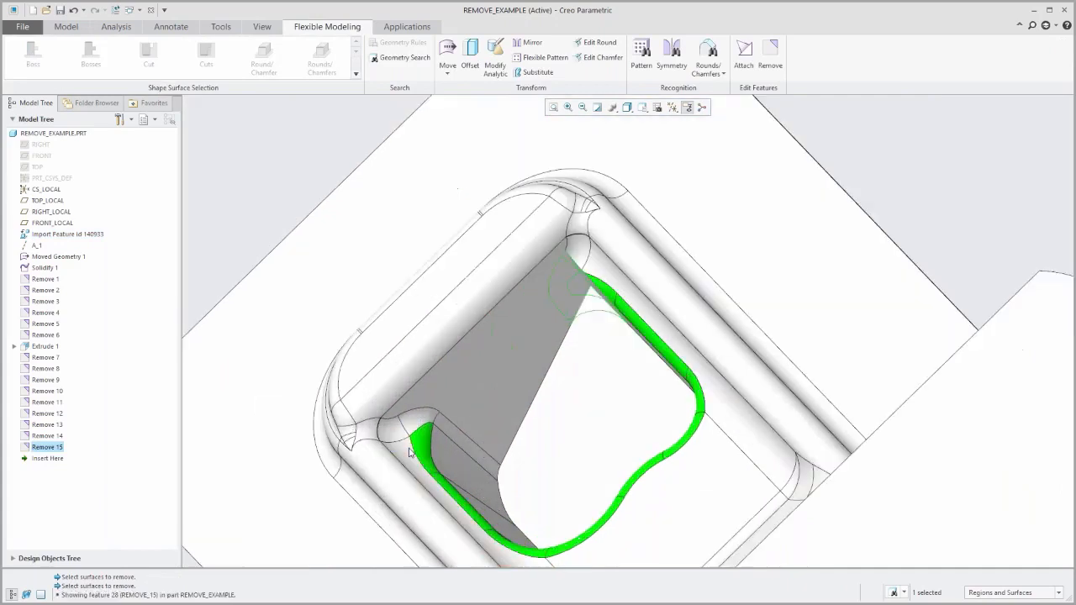
{"action": "left_click", "coordinate": [375, 415]}
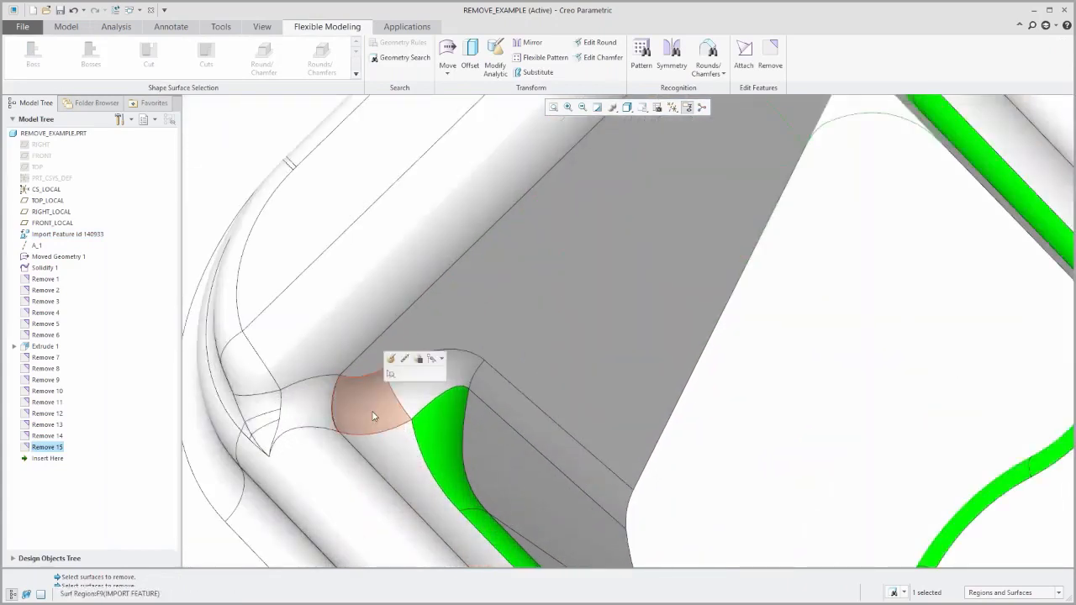
{"action": "left_click", "coordinate": [423, 394], "text": "ctrl"}
{"action": "left_click", "coordinate": [494, 395], "text": "ctrl"}
{"action": "left_click", "coordinate": [770, 54]}
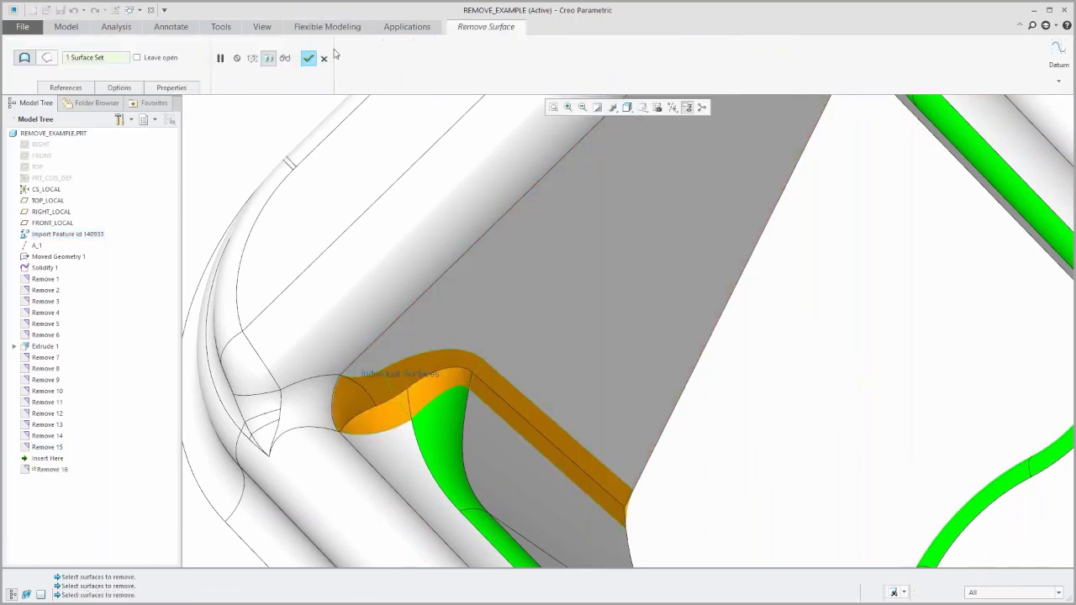
{"action": "left_click", "coordinate": [309, 57]}
Remove the entire green round chain around the inner pocket, selected as connected round shape surfaces.
{"action": "scroll", "coordinate": [360, 291], "scroll_direction": "up", "scroll_amount": 5}
{"action": "mouse_move", "coordinate": [521, 355]}
{"action": "middle_mouse_down"}
{"action": "mouse_move", "coordinate": [565, 338]}
{"action": "mouse_move", "coordinate": [691, 228]}
{"action": "middle_mouse_up"}
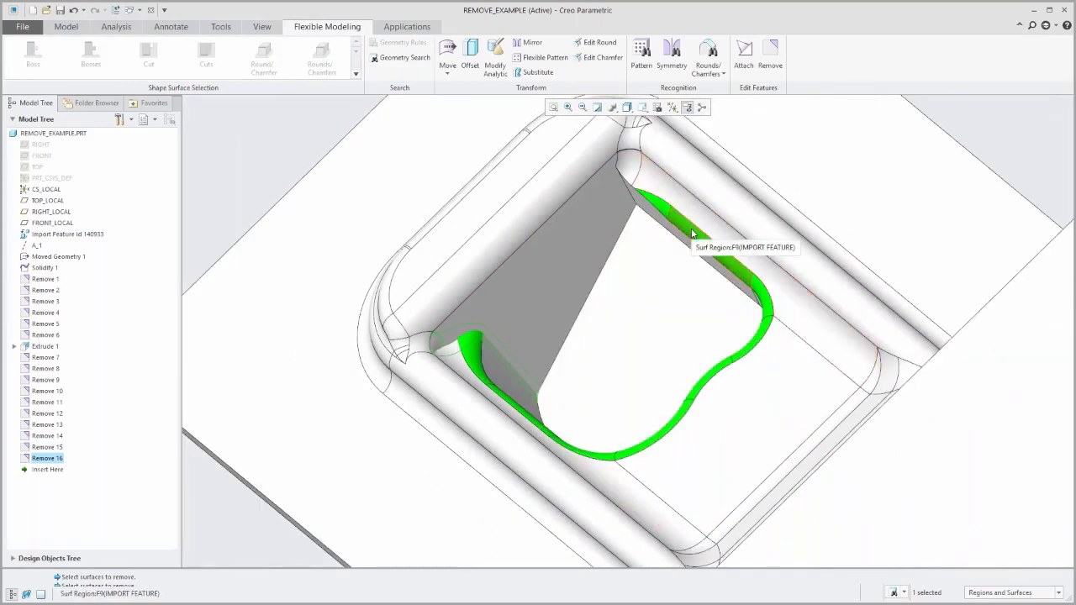
{"action": "scroll", "coordinate": [714, 218], "scroll_direction": "down", "scroll_amount": 6}
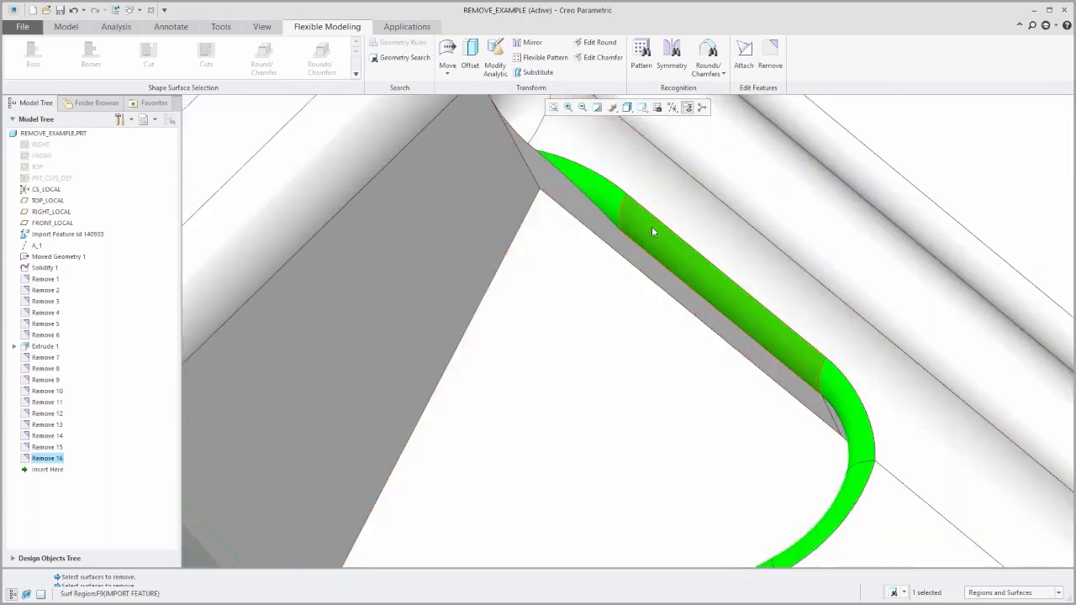
{"action": "left_click", "coordinate": [652, 226]}
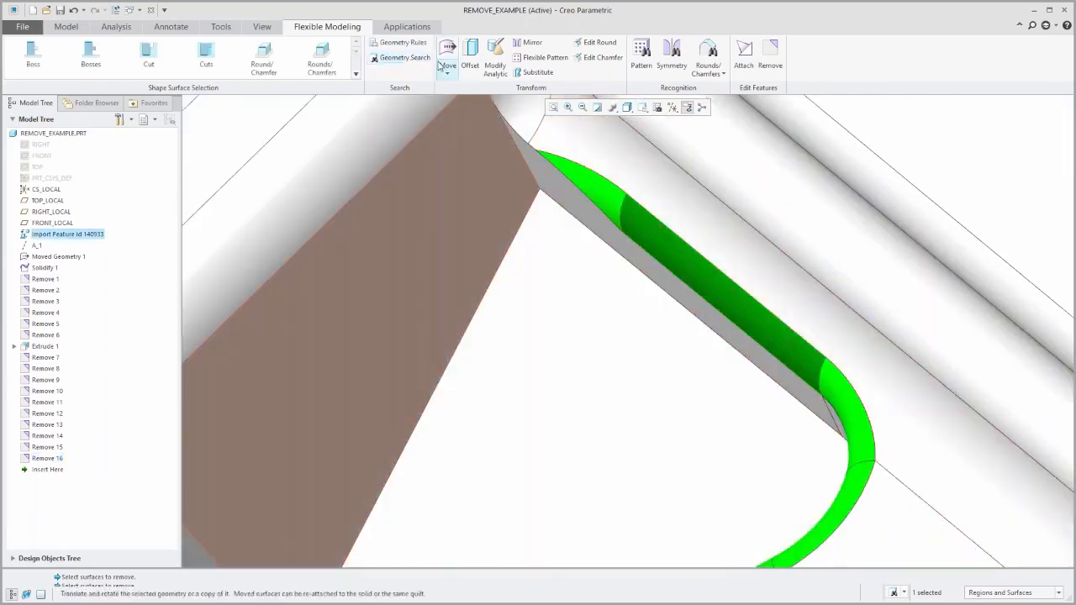
{"action": "left_click", "coordinate": [321, 61]}
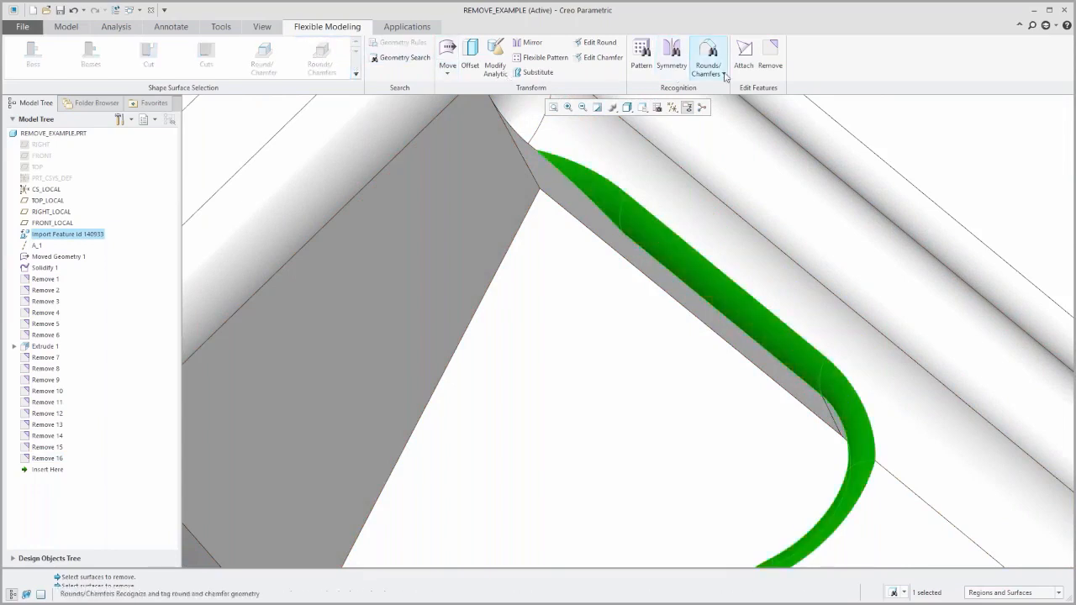
{"action": "left_click", "coordinate": [770, 53]}
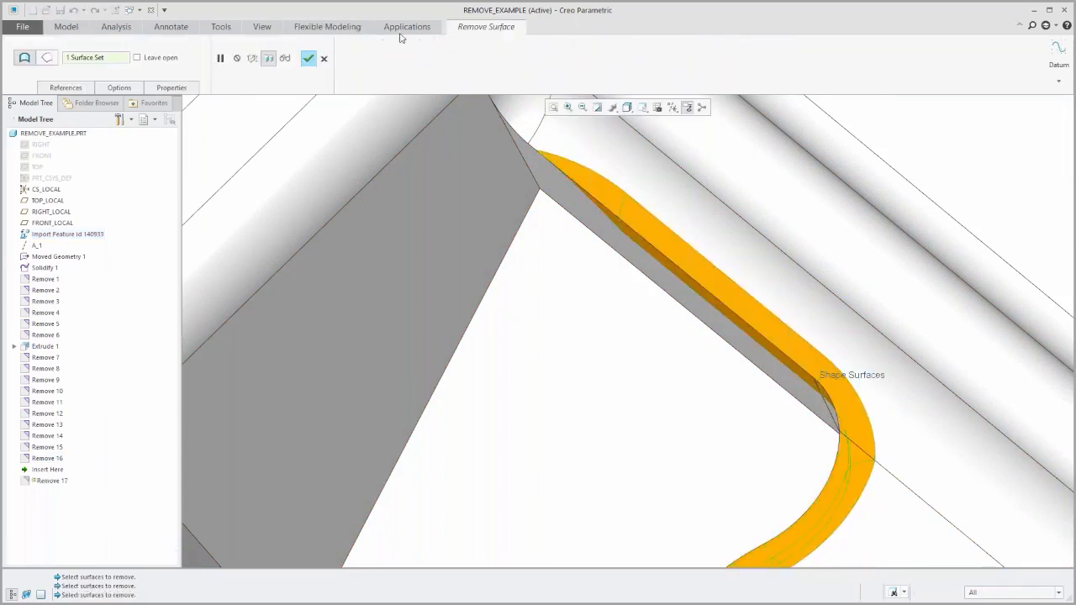
{"action": "left_click", "coordinate": [308, 57]}
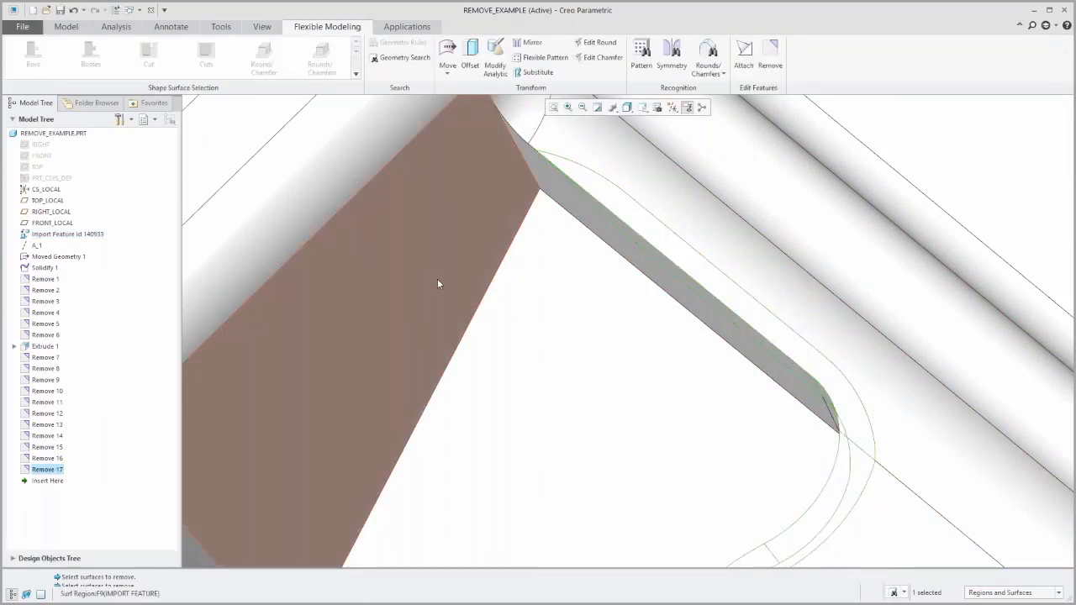
Round the inner pocket's sharp corner edge between the slanted gray wall and the long side wall with a radius of 0.150.
{"action": "scroll", "coordinate": [437, 279], "scroll_direction": "down", "scroll_amount": 3}
{"action": "scroll", "coordinate": [437, 278], "scroll_direction": "down", "scroll_amount": 2}
{"action": "mouse_move", "coordinate": [434, 274]}
{"action": "middle_mouse_down"}
{"action": "mouse_move", "coordinate": [378, 325]}
{"action": "mouse_move", "coordinate": [483, 269]}
{"action": "middle_mouse_up"}
{"action": "scroll", "coordinate": [451, 228], "scroll_direction": "up", "scroll_amount": 5}
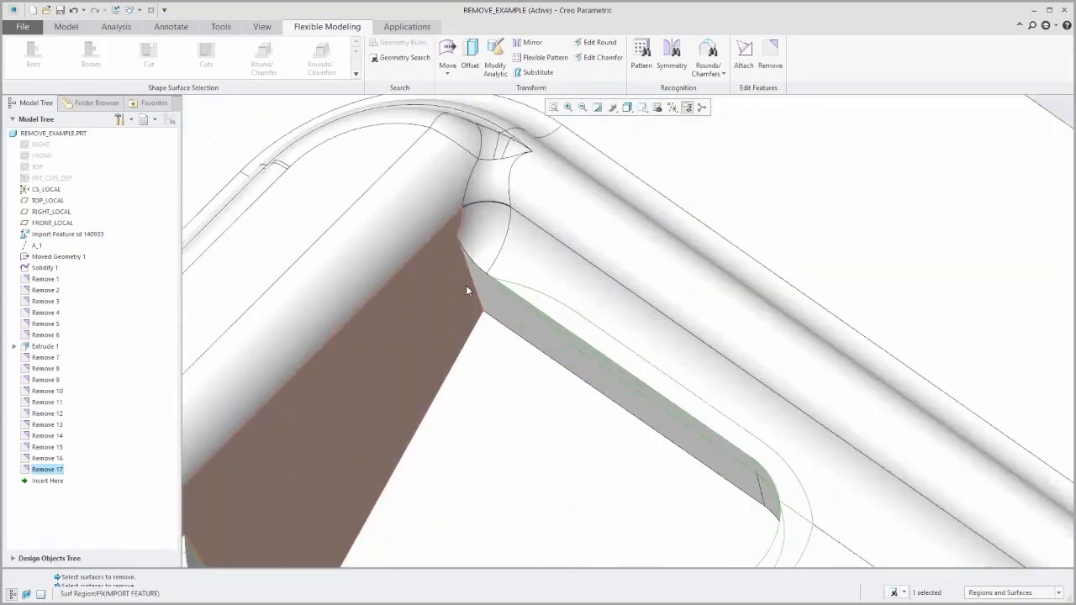
{"action": "scroll", "coordinate": [446, 302], "scroll_direction": "down", "scroll_amount": 3}
{"action": "scroll", "coordinate": [436, 346], "scroll_direction": "up", "scroll_amount": 2}
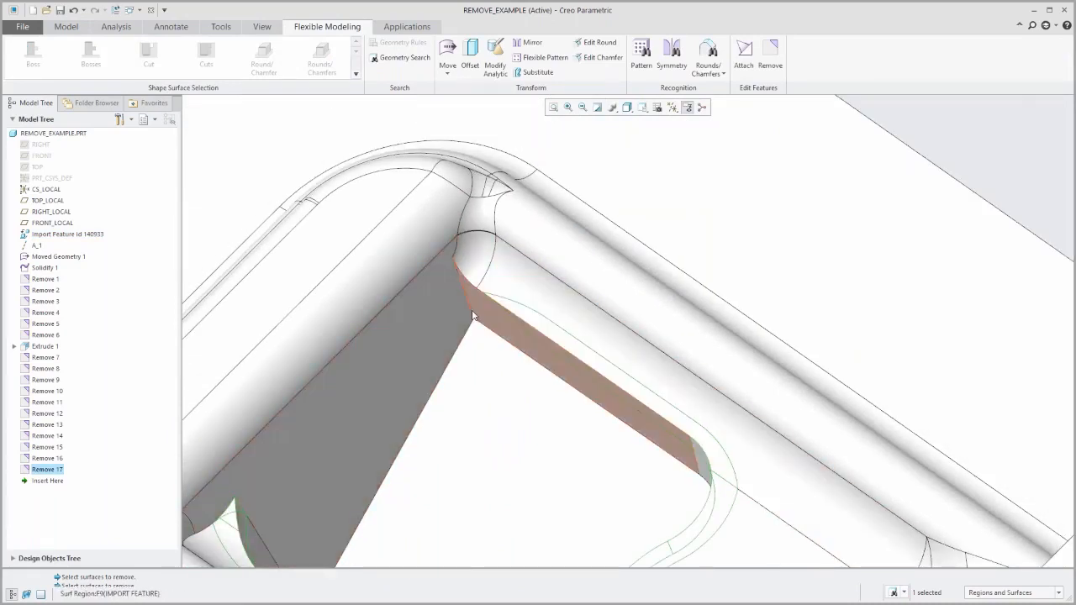
{"action": "left_click", "coordinate": [65, 27]}
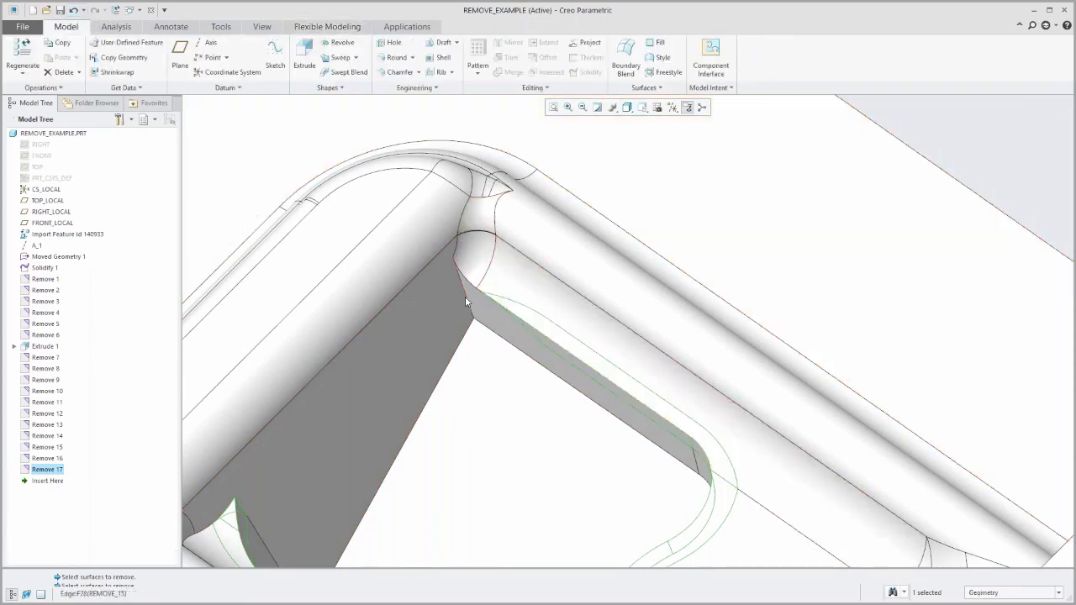
{"action": "left_click", "coordinate": [465, 296]}
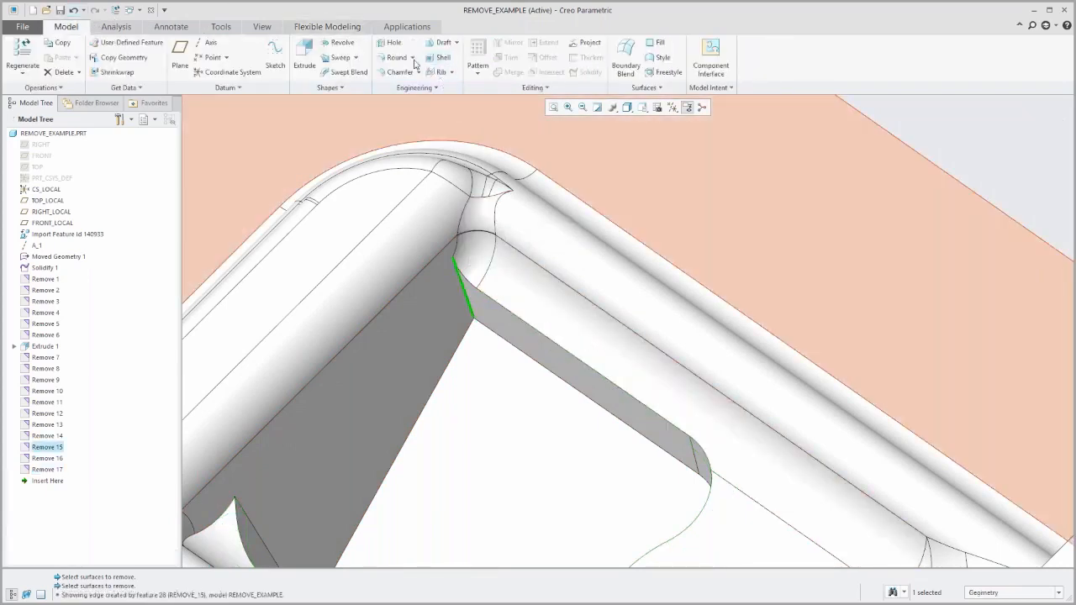
{"action": "left_click", "coordinate": [404, 60]}
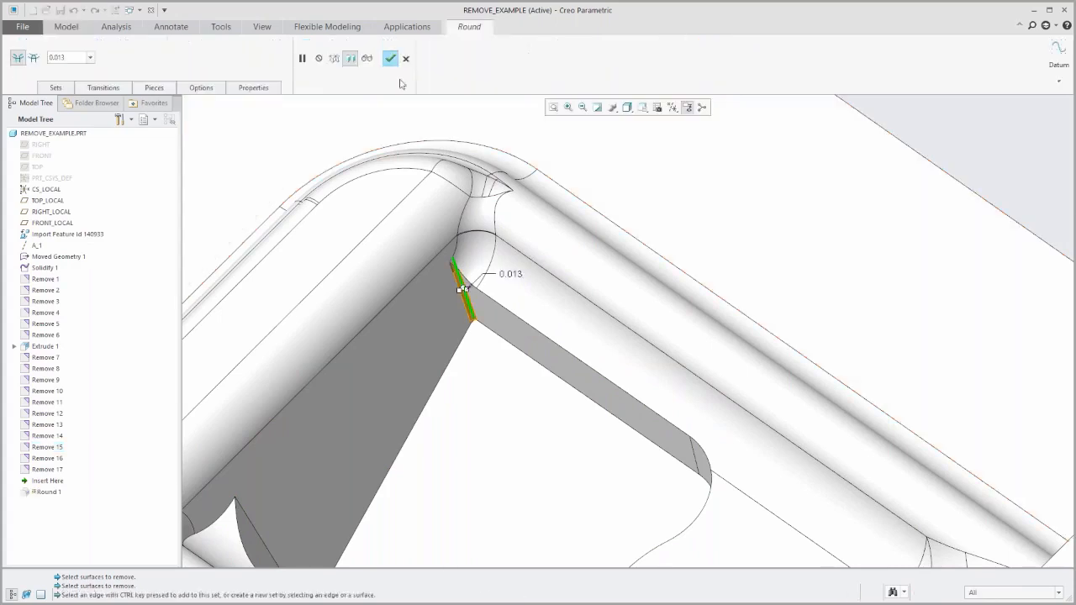
{"action": "left_click_drag", "start_coordinate": [460, 289], "coordinate": [435, 310]}
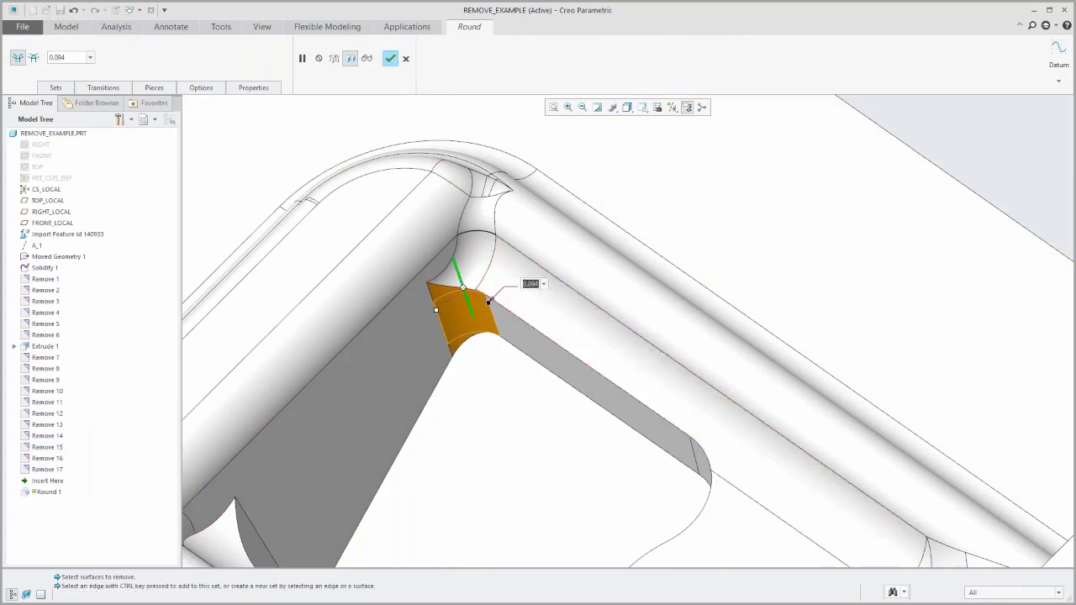
{"action": "type", "text": "5"}
{"action": "key", "text": "Return"}
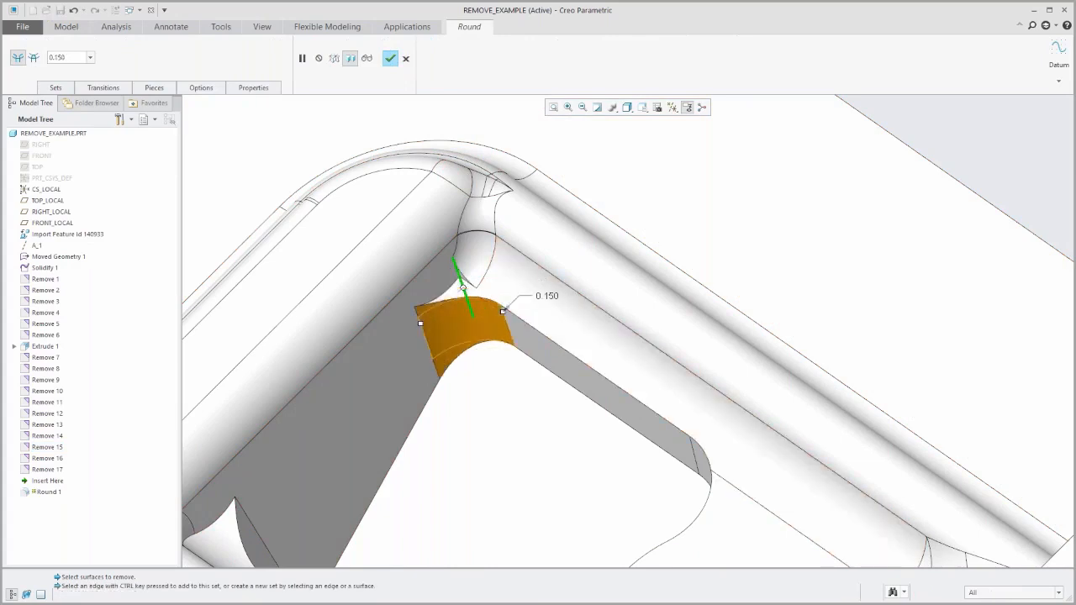
{"action": "left_click", "coordinate": [390, 58]}
Try to round the inner pocket's upper edge chain with a radius of about 0.156, and cancel the round.
{"action": "scroll", "coordinate": [461, 364], "scroll_direction": "up", "scroll_amount": 4}
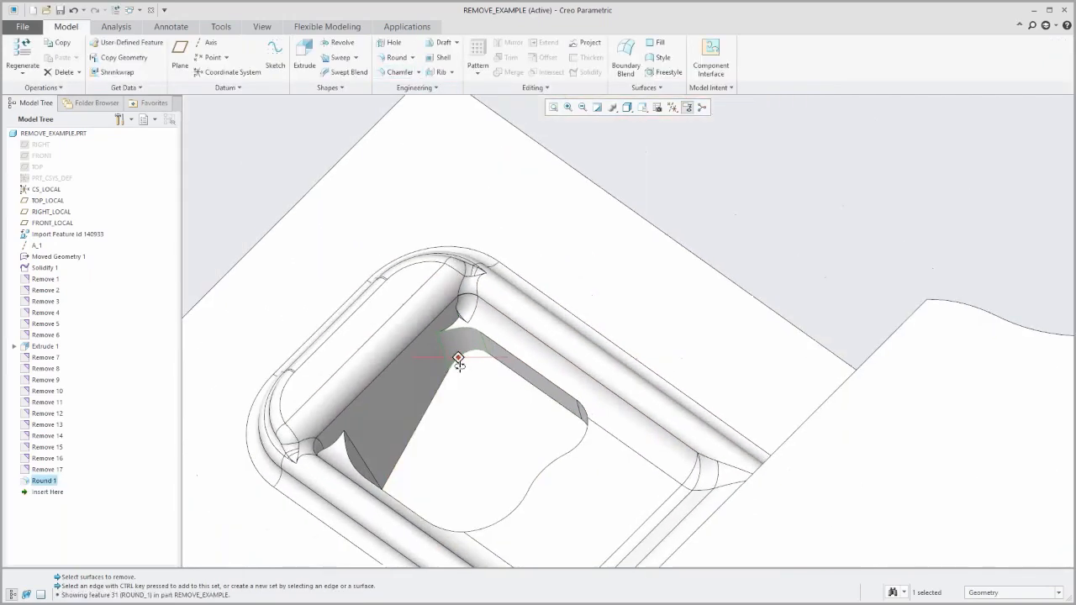
{"action": "scroll", "coordinate": [475, 355], "scroll_direction": "down", "scroll_amount": 3}
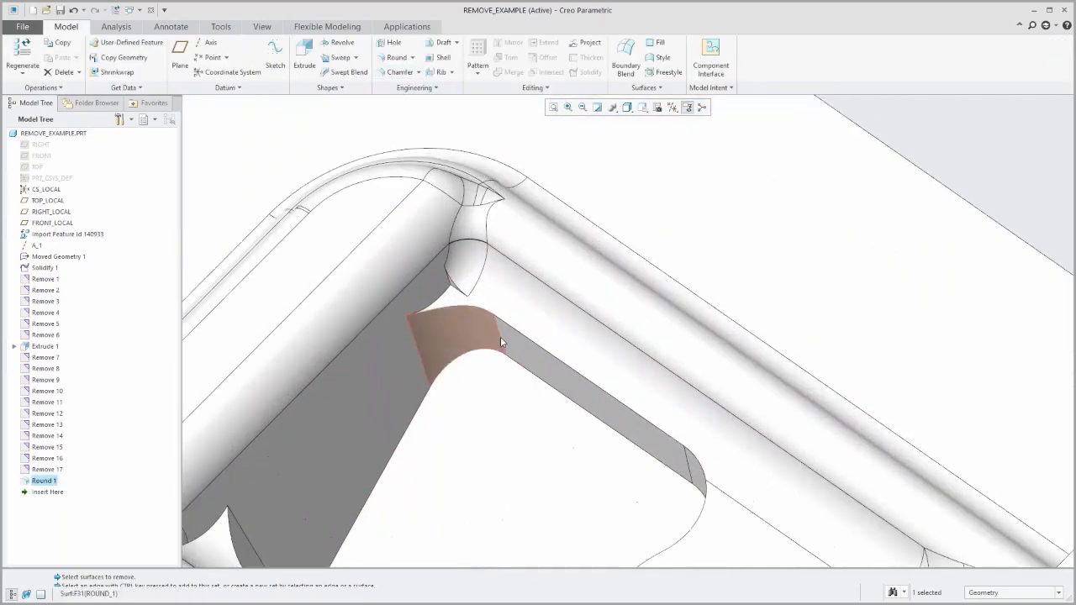
{"action": "left_click", "coordinate": [541, 351]}
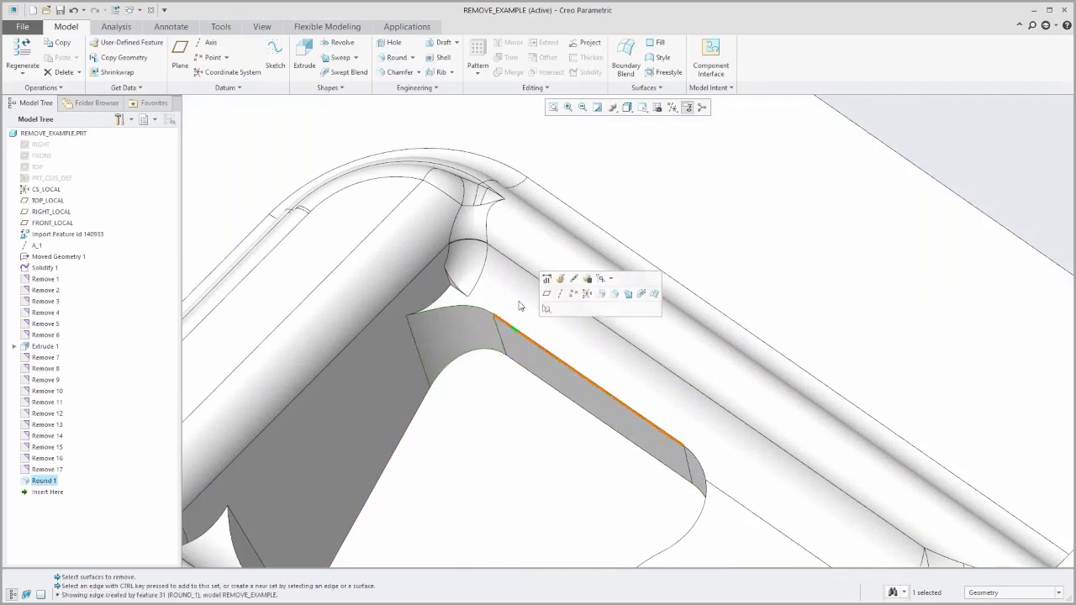
{"action": "left_click", "coordinate": [397, 57]}
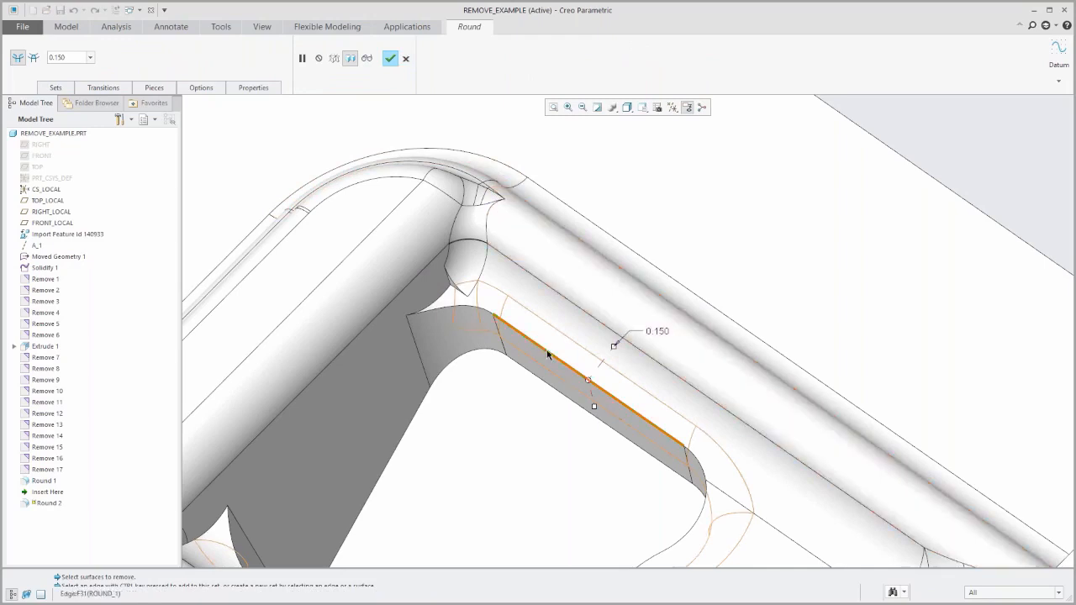
{"action": "mouse_move", "coordinate": [594, 406]}
{"action": "left_mouse_down"}
{"action": "mouse_move", "coordinate": [592, 395]}
{"action": "mouse_move", "coordinate": [596, 409]}
{"action": "left_mouse_up"}
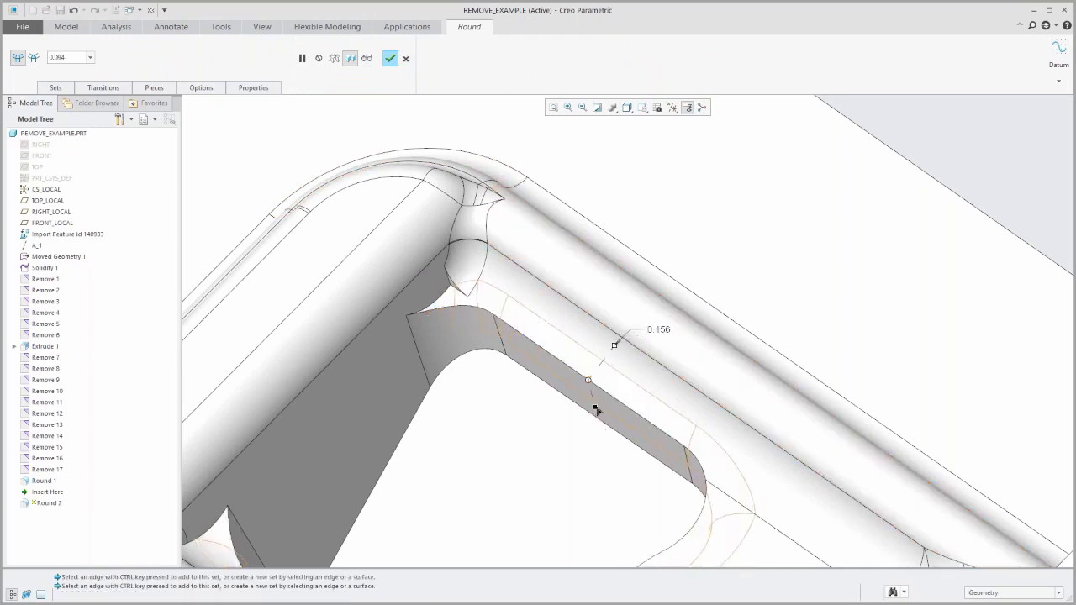
{"action": "left_click", "coordinate": [405, 59]}
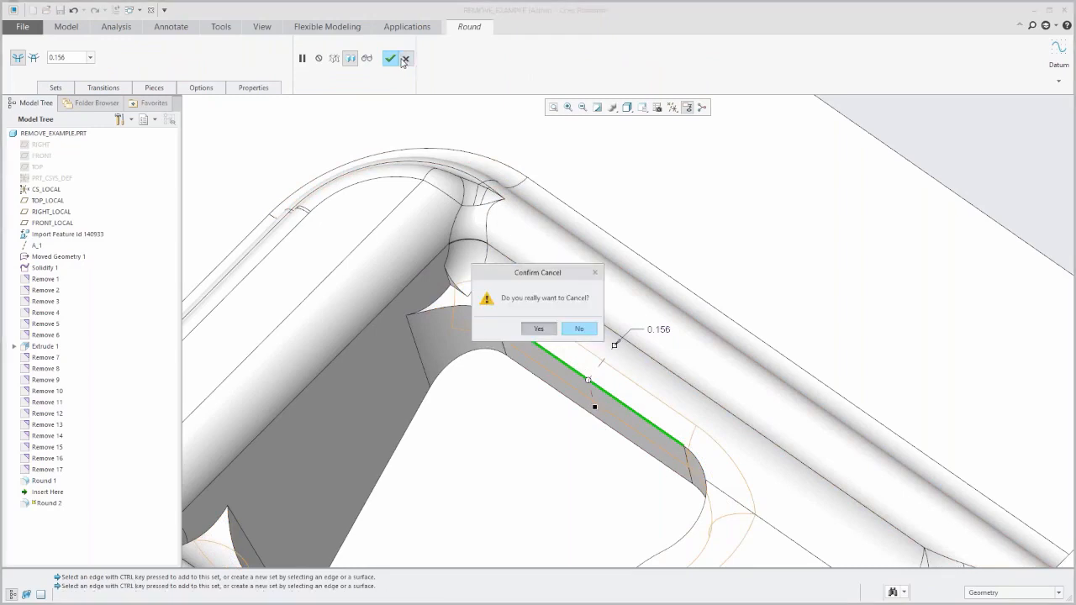
{"action": "left_click", "coordinate": [538, 329]}
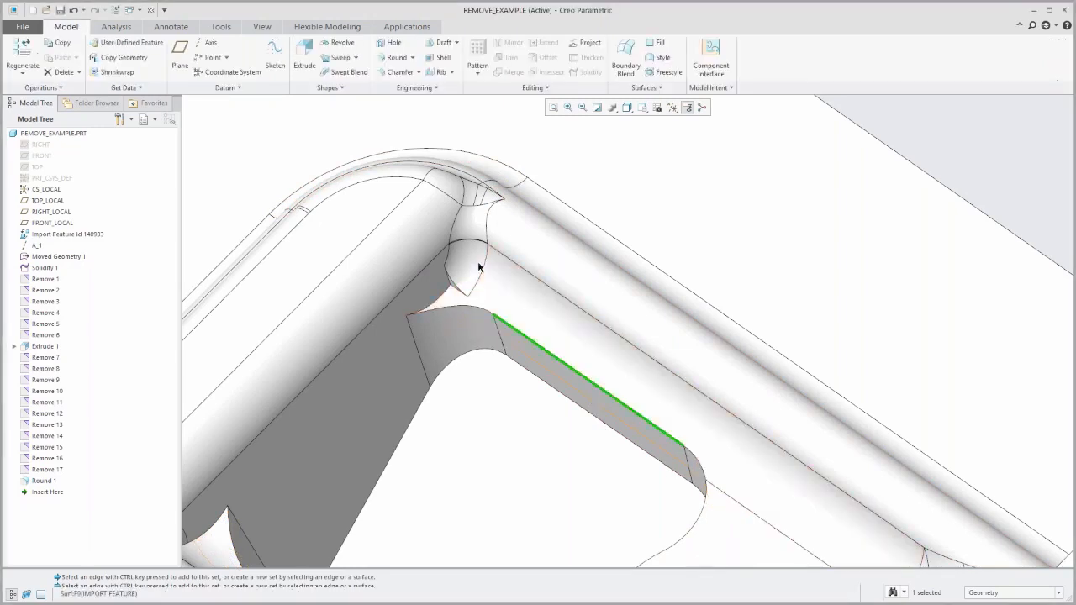
Remove the small leftover round surface in the outer pocket's corner, just above the newly rounded inner corner.
{"action": "left_click", "coordinate": [468, 254]}
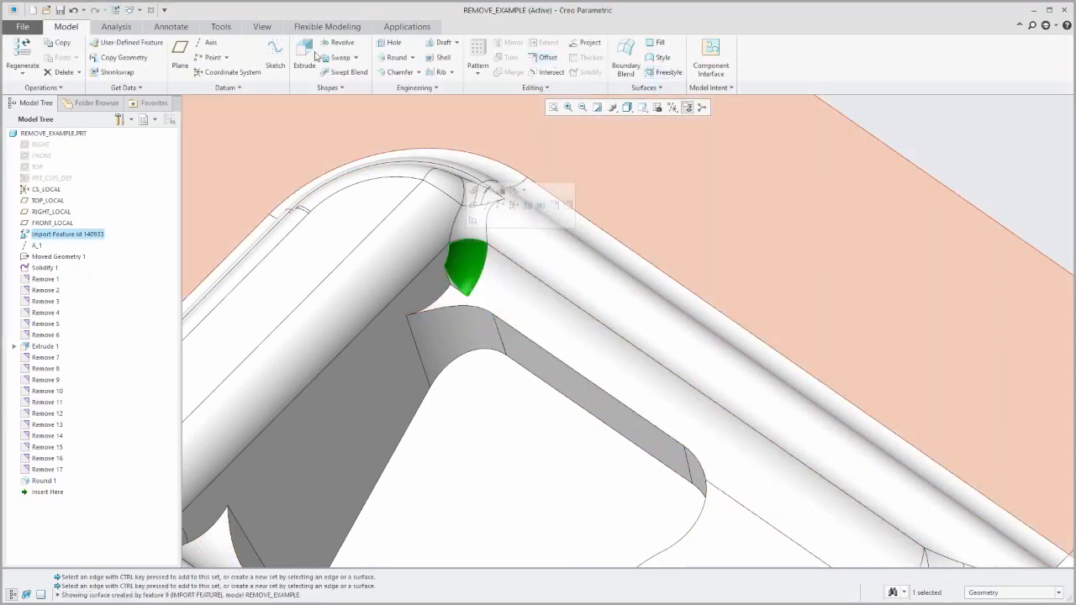
{"action": "left_click", "coordinate": [327, 27]}
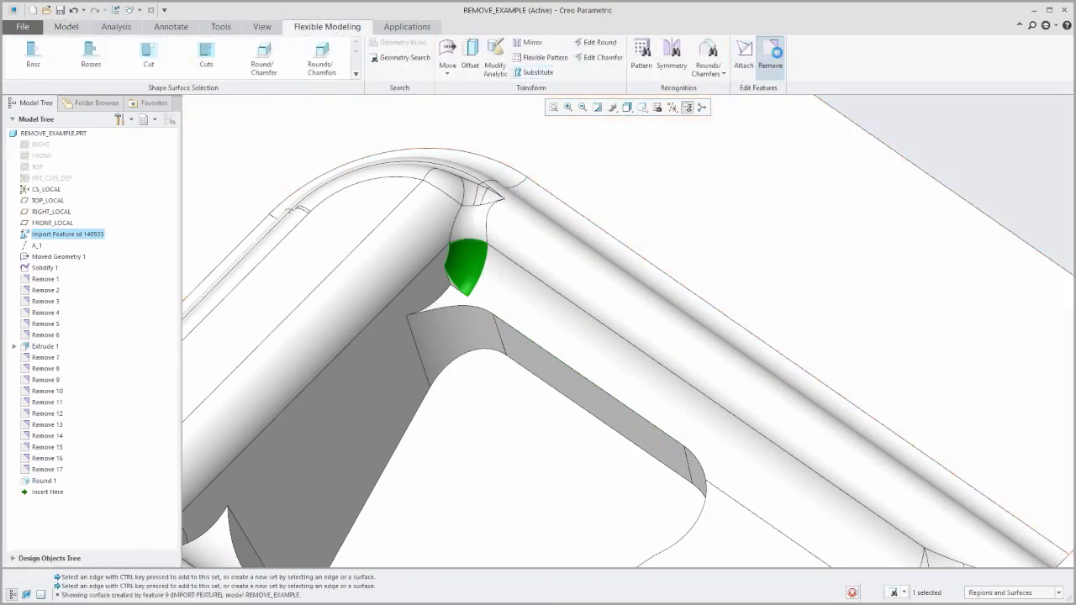
{"action": "left_click", "coordinate": [771, 55]}
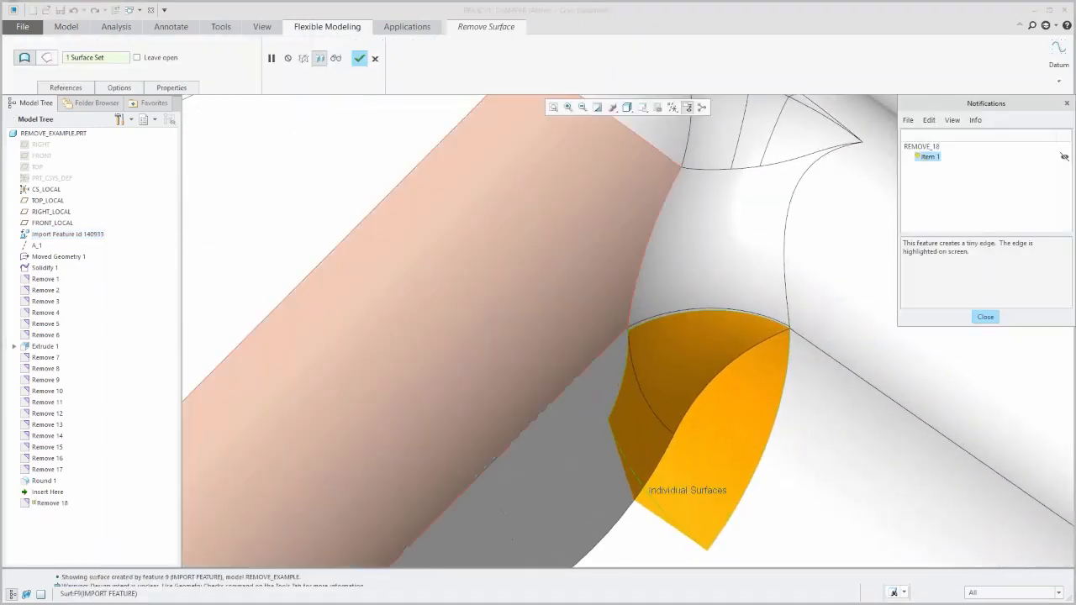
{"action": "middle_click", "coordinate": [559, 312]}
{"action": "scroll", "coordinate": [545, 326], "scroll_direction": "up", "scroll_amount": 5}
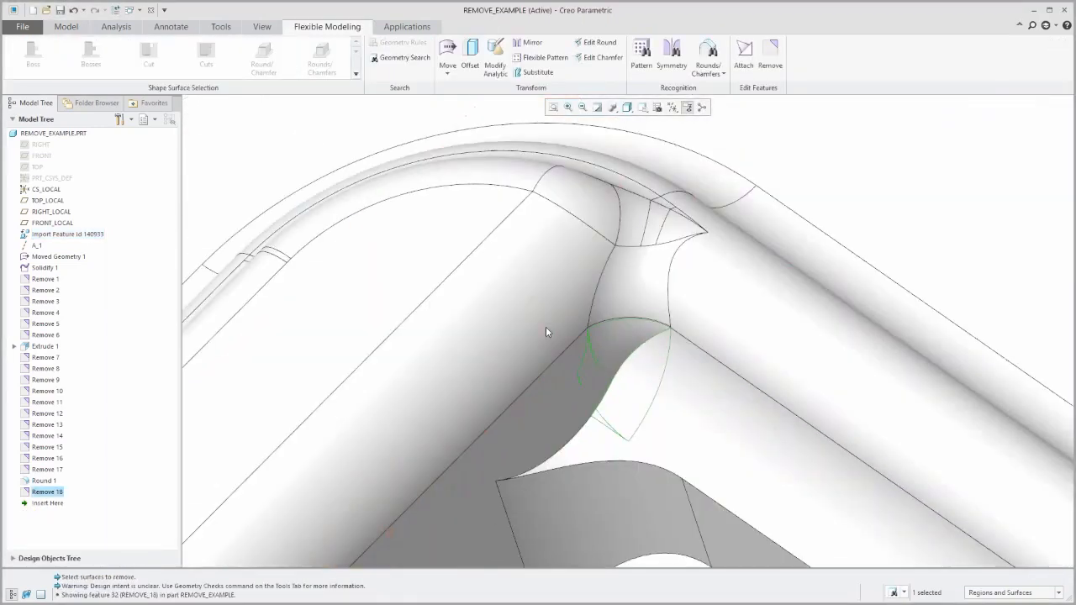
{"action": "scroll", "coordinate": [536, 318], "scroll_direction": "up", "scroll_amount": 2}
{"action": "scroll", "coordinate": [459, 310], "scroll_direction": "up", "scroll_amount": 2}
{"action": "left_click", "coordinate": [624, 187]}
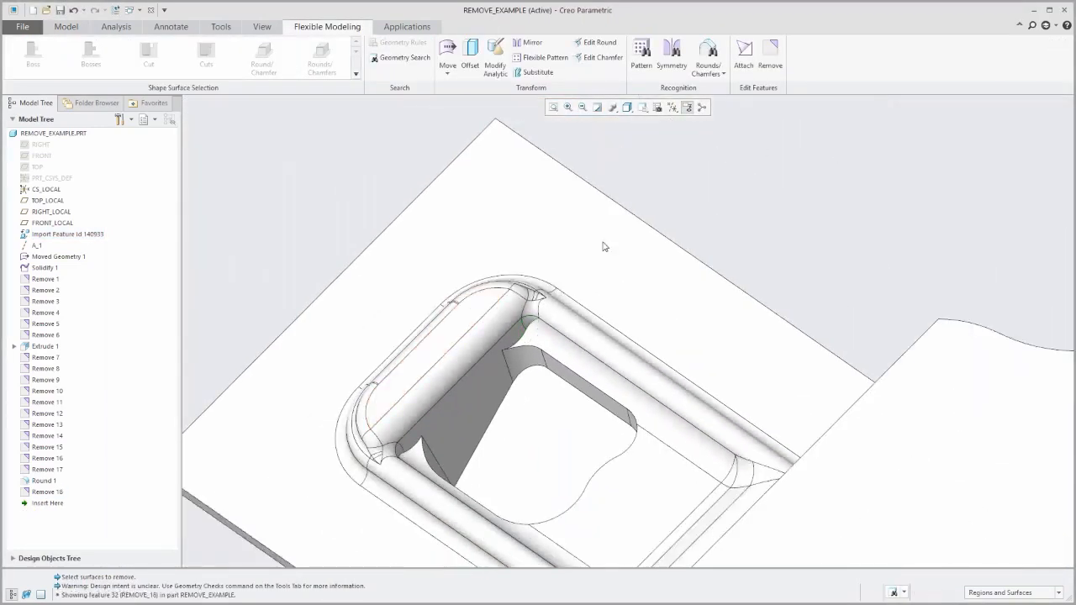
Round the inner pocket's upper edge chain with a radius of 0.150.
{"action": "scroll", "coordinate": [531, 433], "scroll_direction": "down", "scroll_amount": 3}
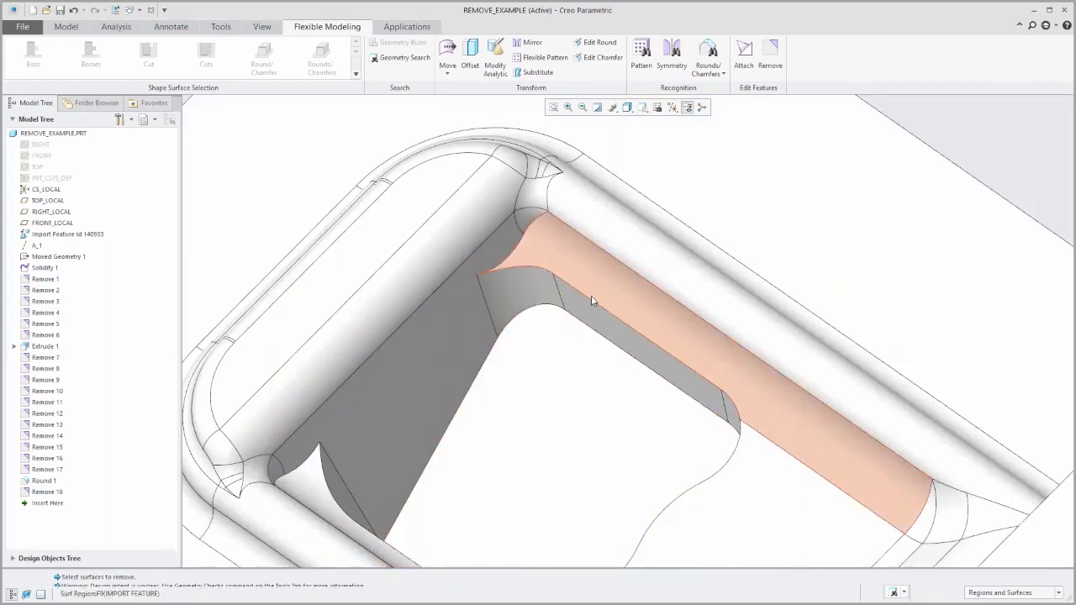
{"action": "left_click", "coordinate": [592, 305]}
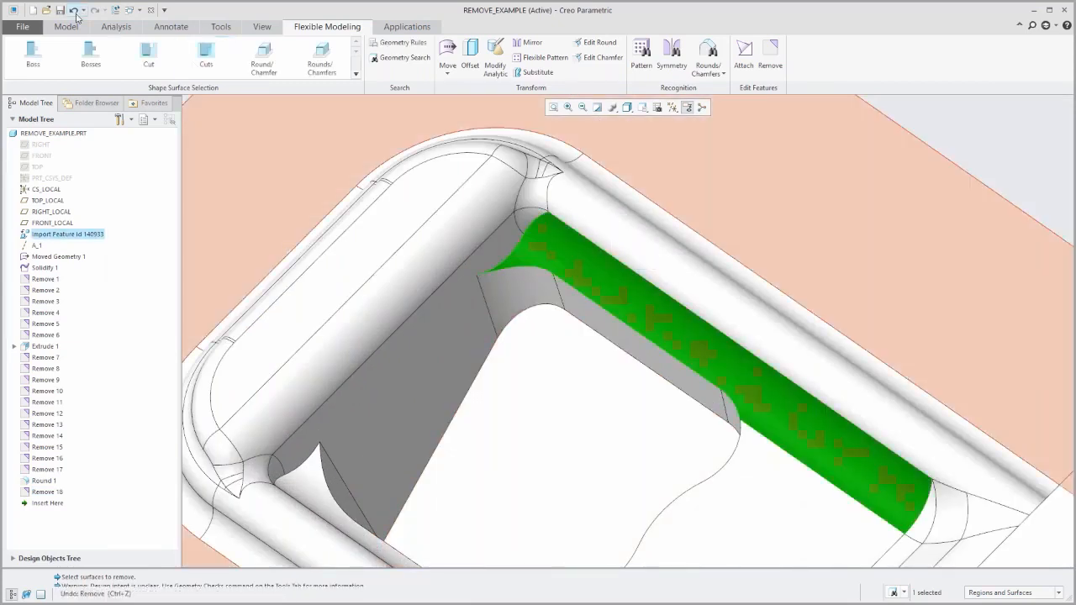
{"action": "left_click", "coordinate": [73, 26]}
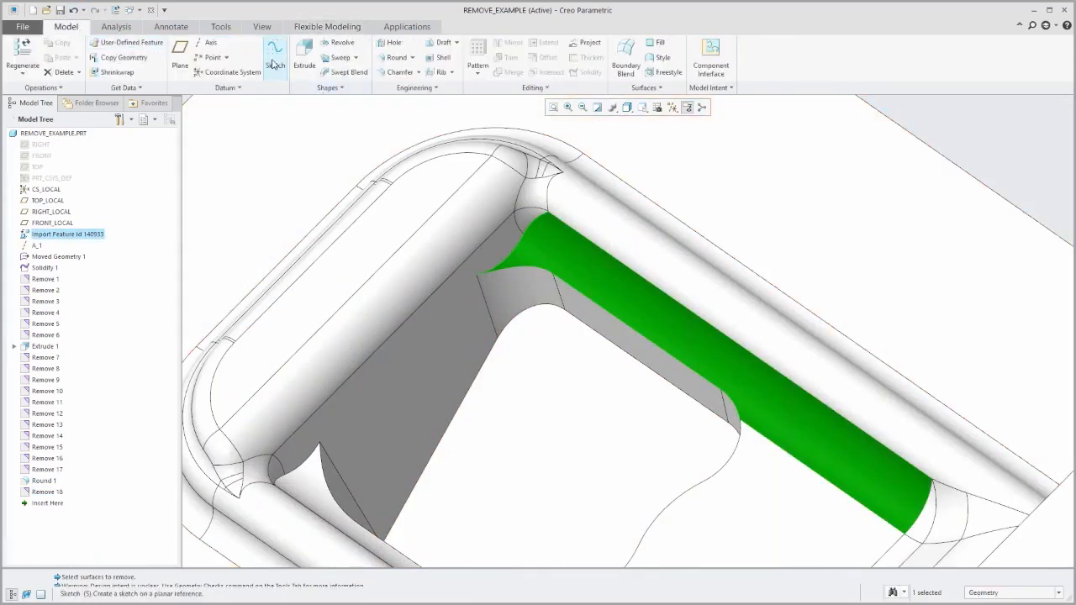
{"action": "left_click", "coordinate": [405, 58]}
{"action": "left_click", "coordinate": [589, 298]}
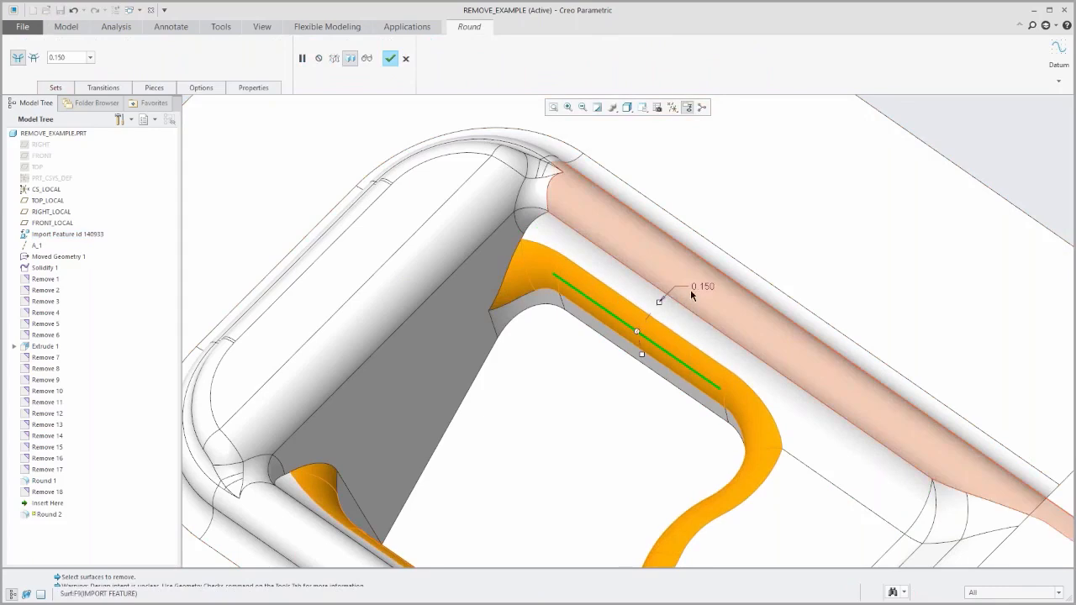
{"action": "mouse_move", "coordinate": [545, 378]}
{"action": "middle_mouse_down"}
{"action": "mouse_move", "coordinate": [418, 367]}
{"action": "mouse_move", "coordinate": [506, 321]}
{"action": "middle_mouse_up"}
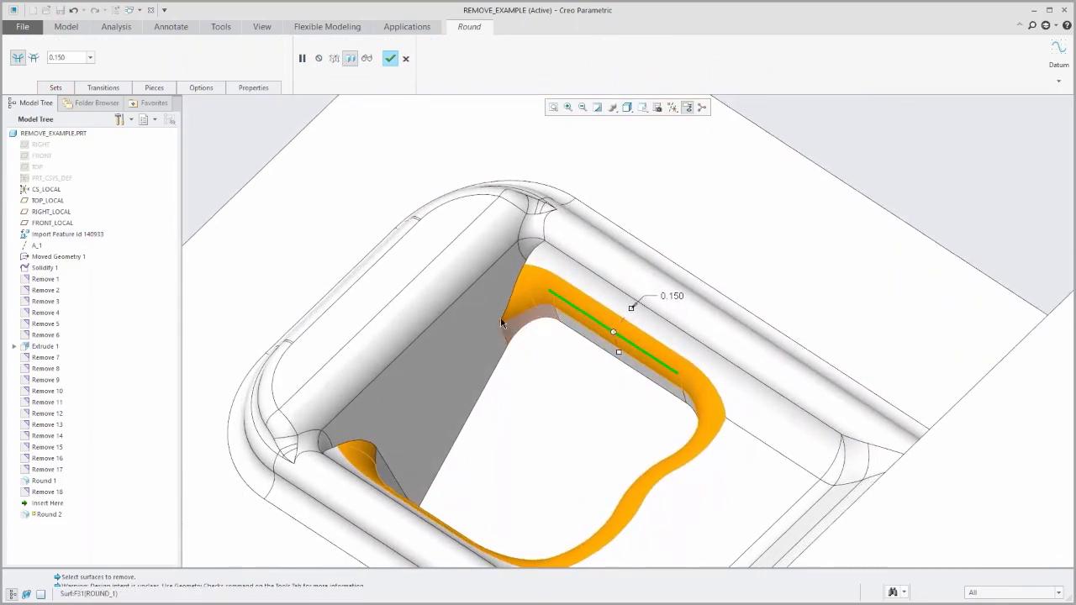
{"action": "left_click", "coordinate": [390, 58]}
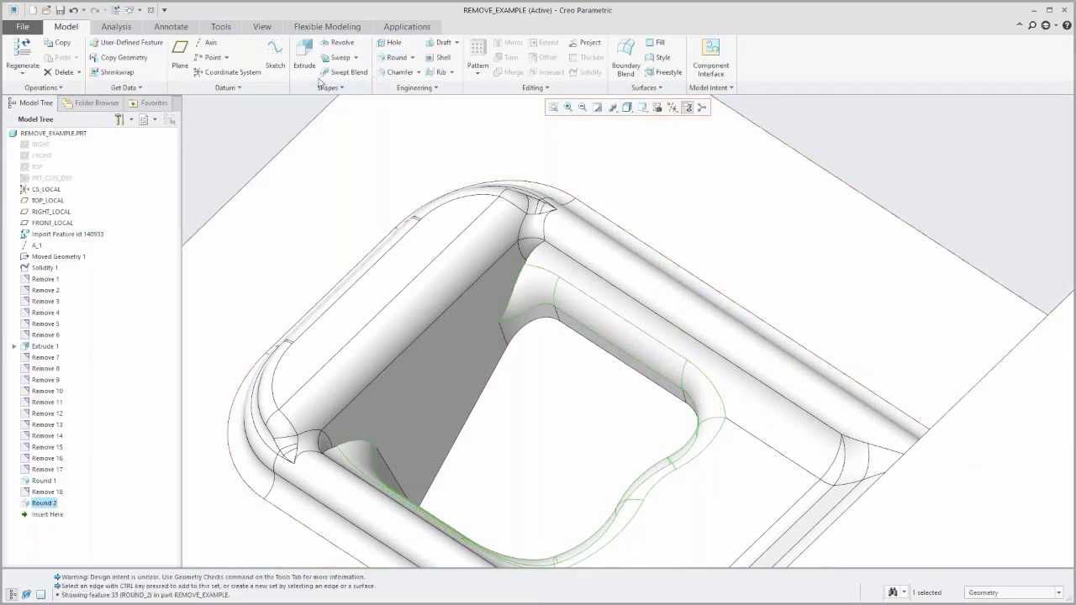
Round the two edges where the inner pocket's upper round meets the slanted gray wall, at both ends, with a radius of 0.060.
{"action": "left_click", "coordinate": [395, 57]}
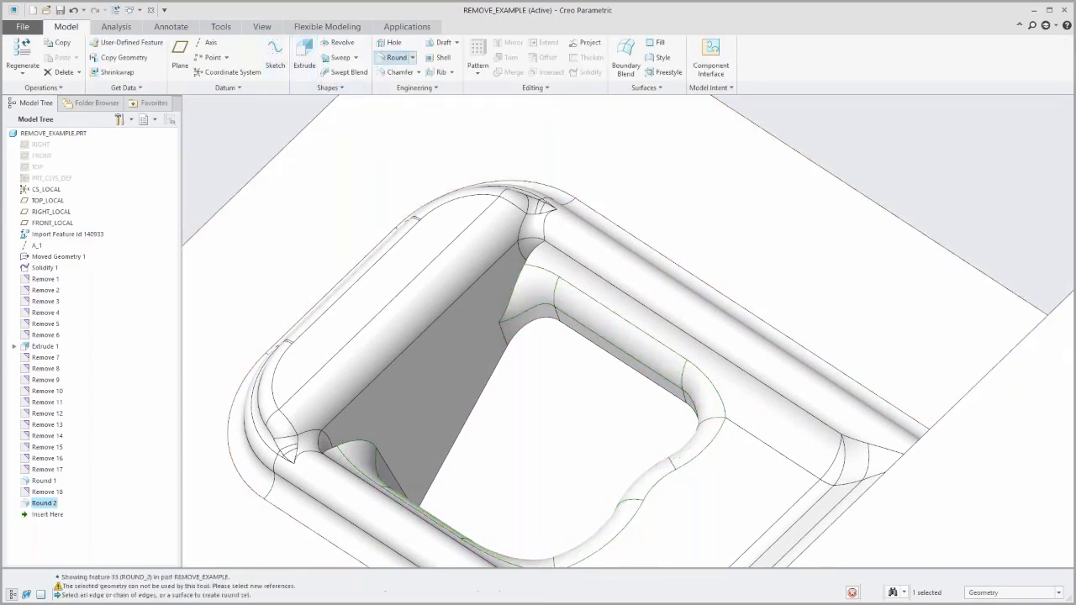
{"action": "left_click", "coordinate": [519, 283]}
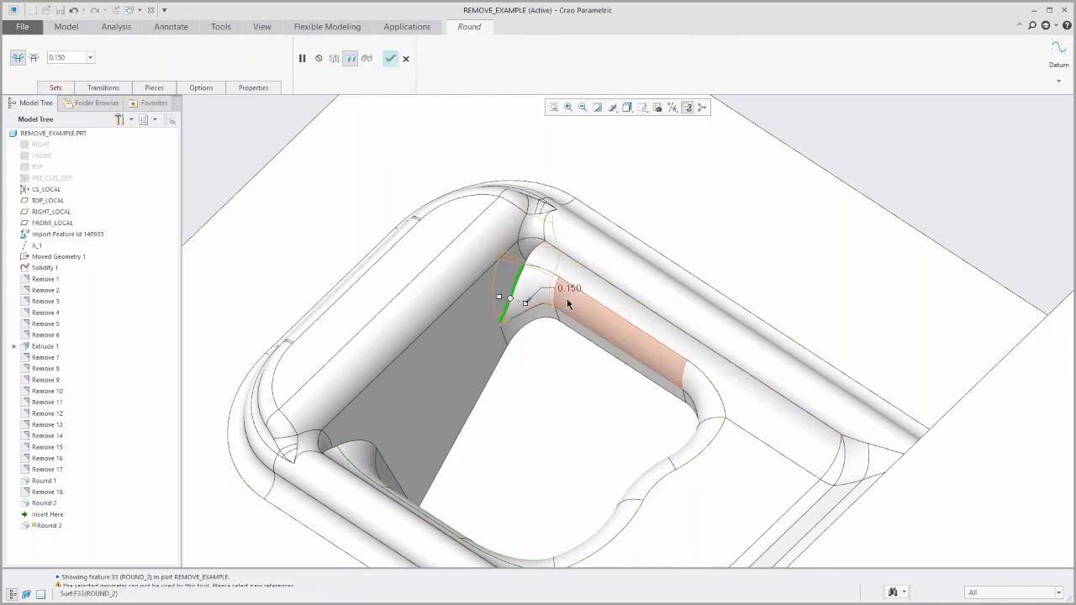
{"action": "double_click", "coordinate": [573, 288]}
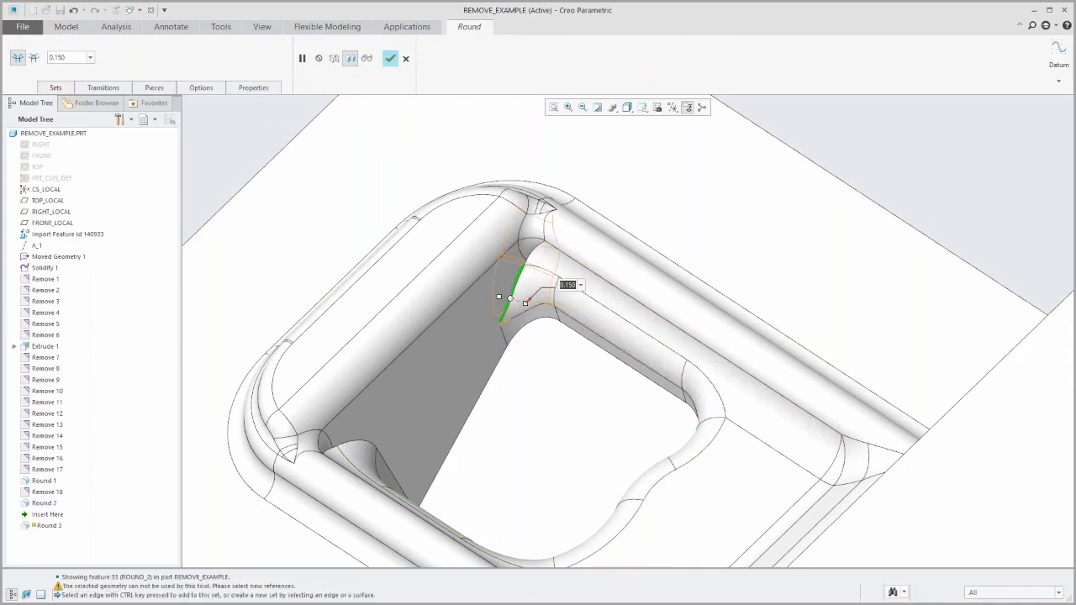
{"action": "key", "text": "BackSpace"}
{"action": "type", "text": ".06"}
{"action": "key", "text": "Return"}
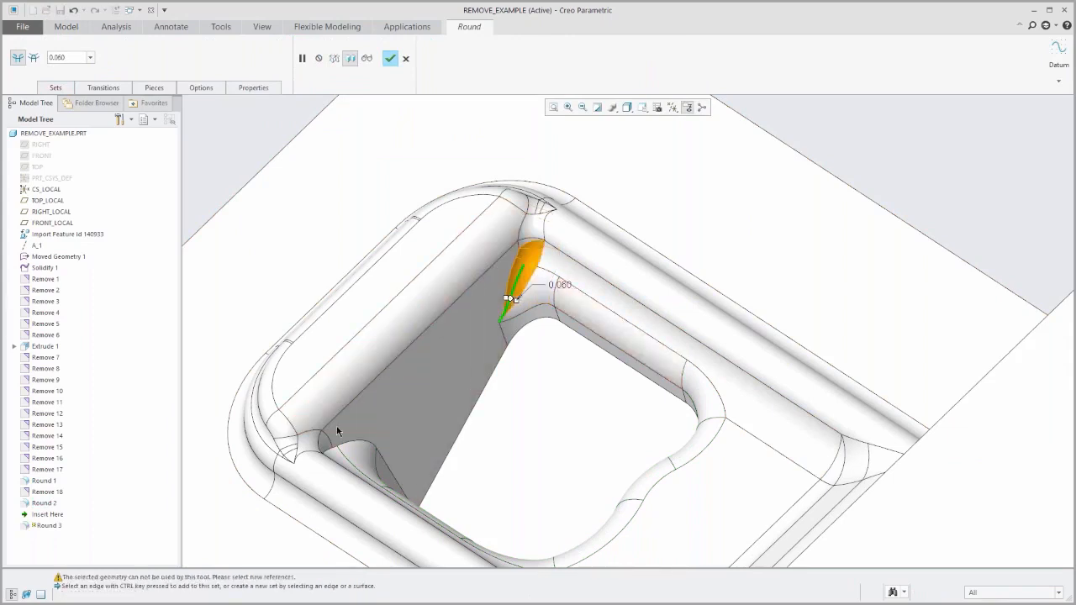
{"action": "left_click", "coordinate": [361, 455], "text": "ctrl"}
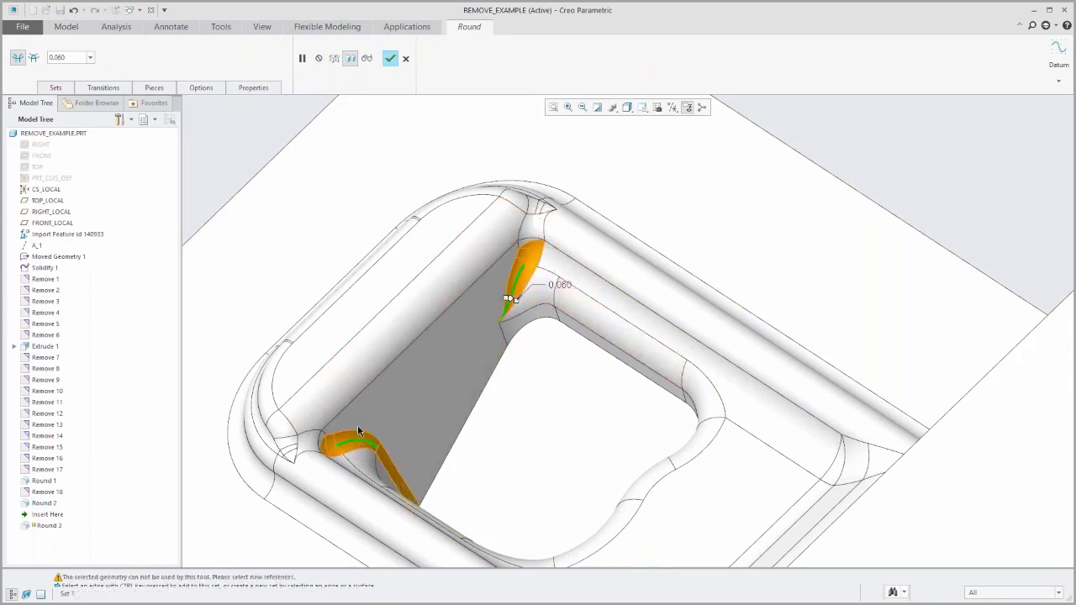
{"action": "middle_click", "coordinate": [258, 136]}
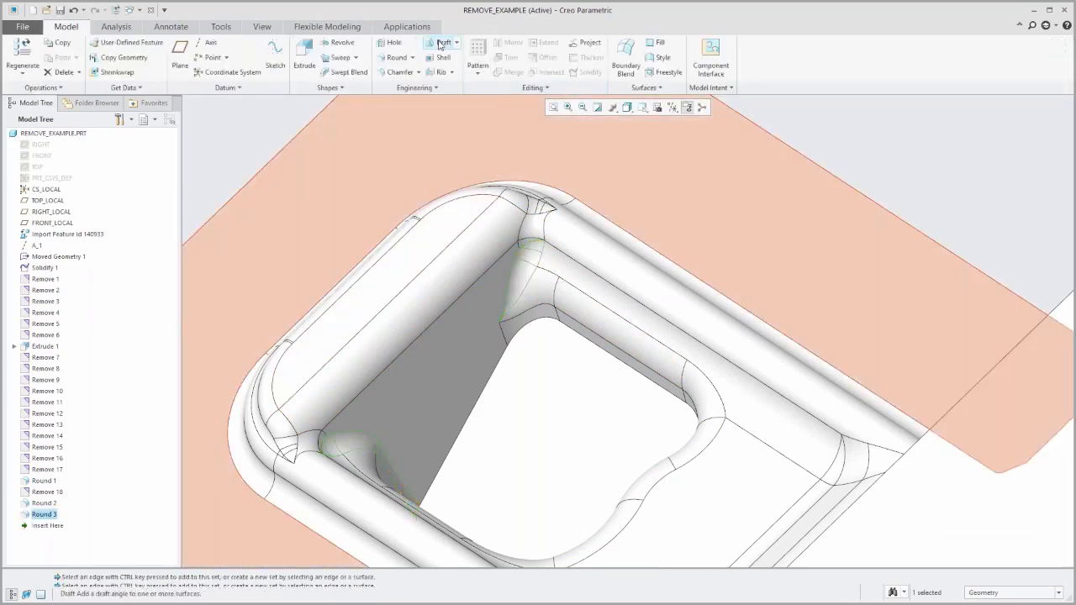
Round the edge chain around the inner pocket's floor with a radius of 0.100.
{"action": "left_click", "coordinate": [395, 57]}
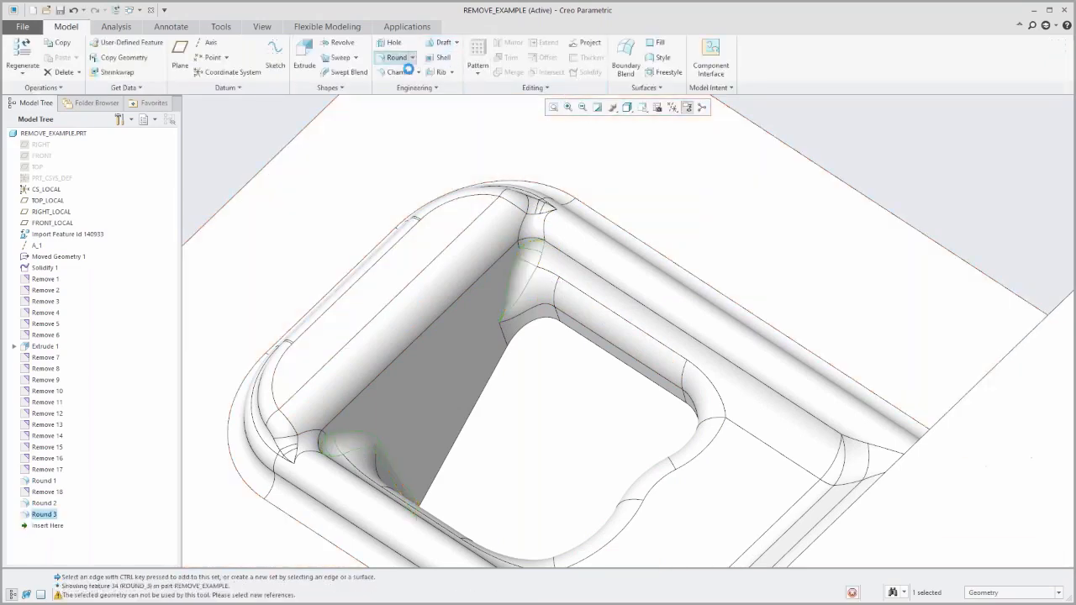
{"action": "left_click", "coordinate": [612, 357]}
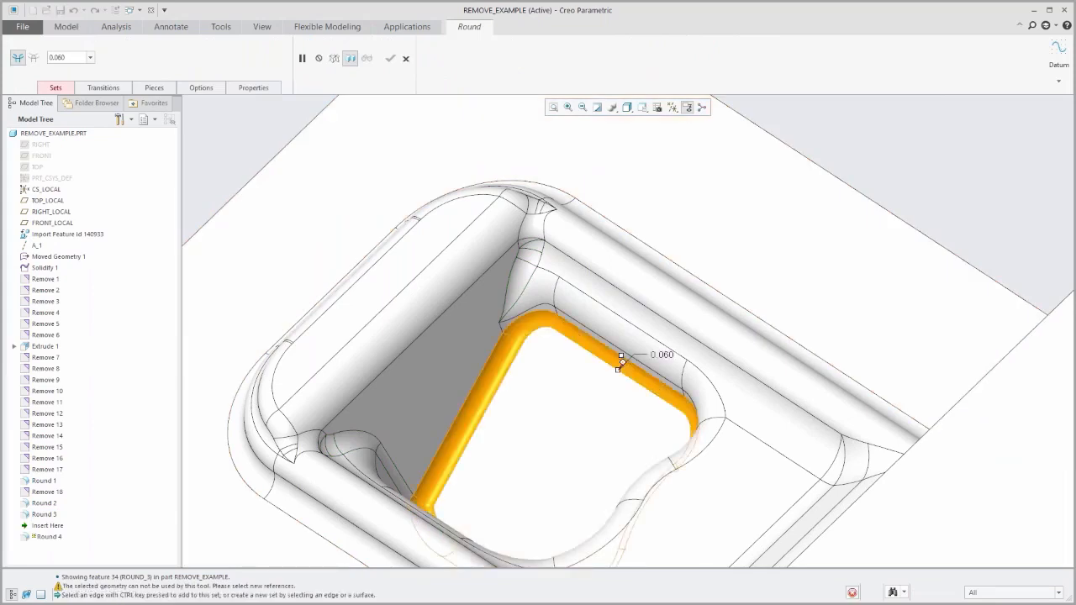
{"action": "double_click", "coordinate": [662, 356]}
{"action": "type", "text": ".1"}
{"action": "key", "text": "Return"}
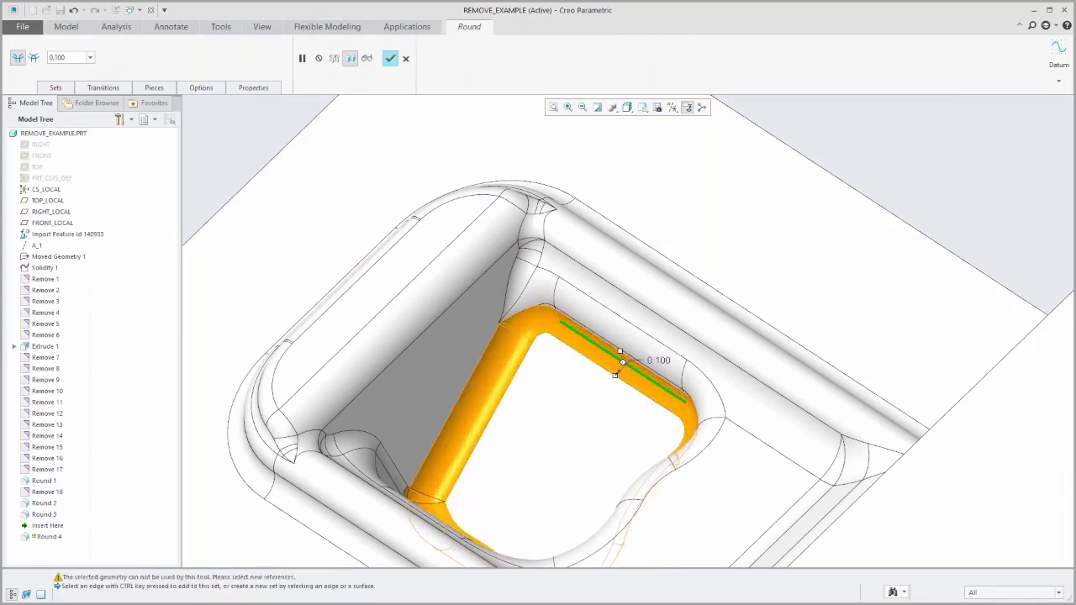
{"action": "left_click", "coordinate": [390, 58]}
Examine the rebuilt rounds in the pocket up close and within the whole part.
{"action": "scroll", "coordinate": [495, 423], "scroll_direction": "up", "scroll_amount": 5}
{"action": "left_click", "coordinate": [348, 238]}
{"action": "middle_click_drag", "start_coordinate": [436, 375], "coordinate": [517, 416]}
{"action": "scroll", "coordinate": [517, 416], "scroll_direction": "down", "scroll_amount": 4}
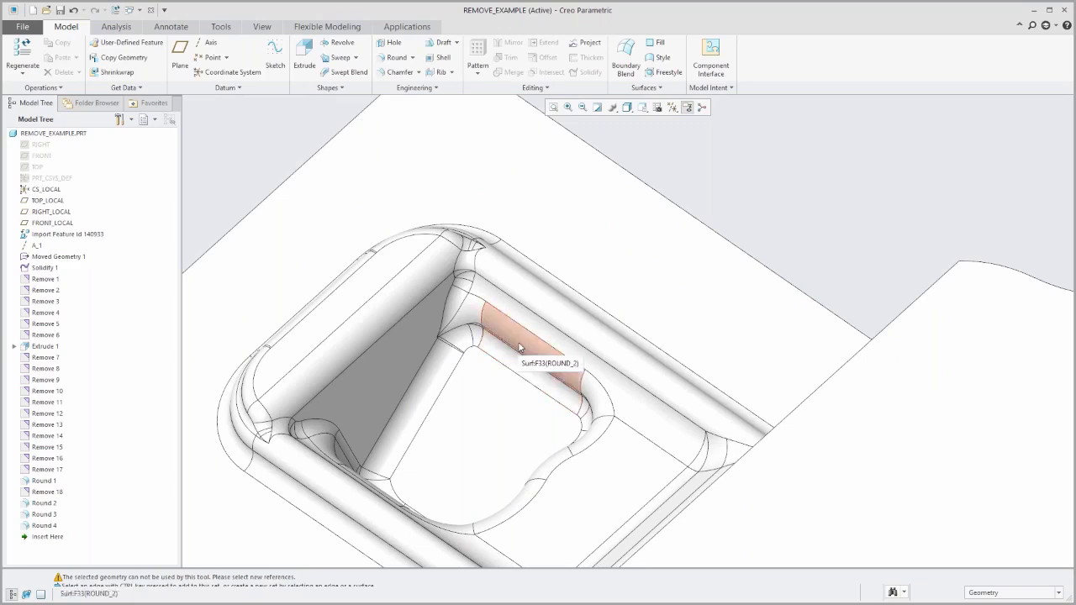
{"action": "mouse_move", "coordinate": [507, 484]}
{"action": "middle_mouse_down"}
{"action": "mouse_move", "coordinate": [560, 490]}
{"action": "mouse_move", "coordinate": [559, 464]}
{"action": "mouse_move", "coordinate": [543, 456]}
{"action": "middle_mouse_up"}
{"action": "scroll", "coordinate": [543, 456], "scroll_direction": "up", "scroll_amount": 5}
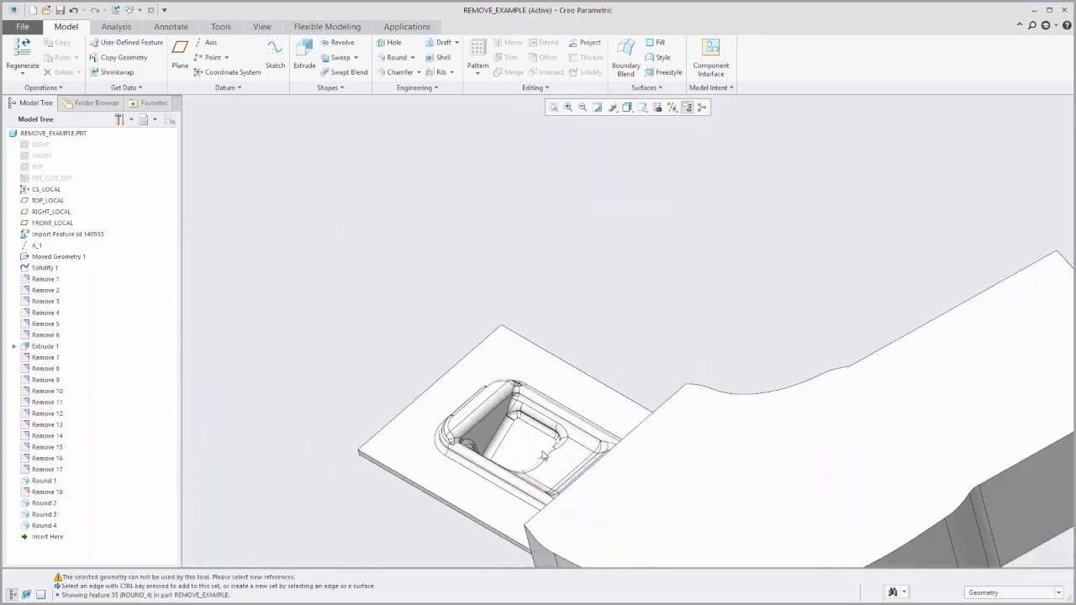
{"action": "scroll", "coordinate": [400, 390], "scroll_direction": "up", "scroll_amount": 2}
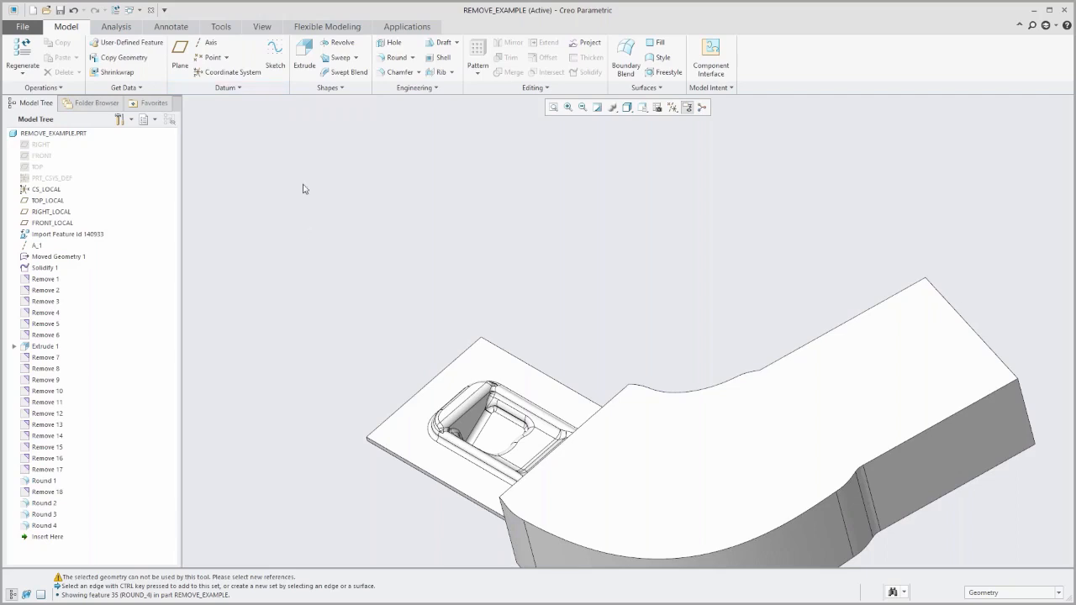
Close the part, then open the PTC Learning Connector beside the narrowed main window.
{"action": "left_click", "coordinate": [151, 11]}
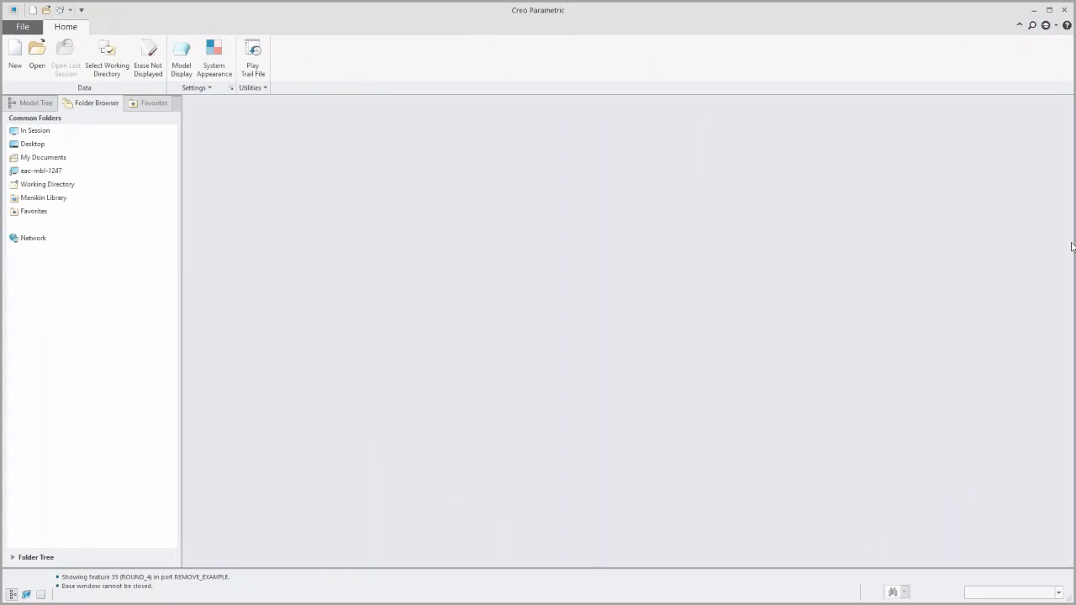
{"action": "left_click_drag", "start_coordinate": [1071, 242], "coordinate": [947, 169]}
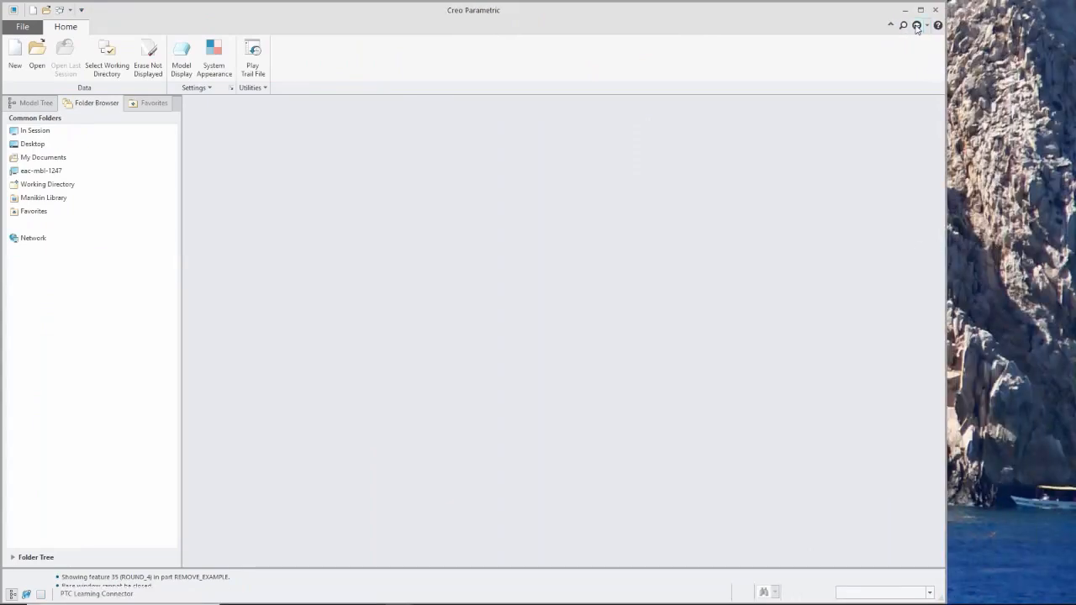
{"action": "left_click", "coordinate": [918, 27]}
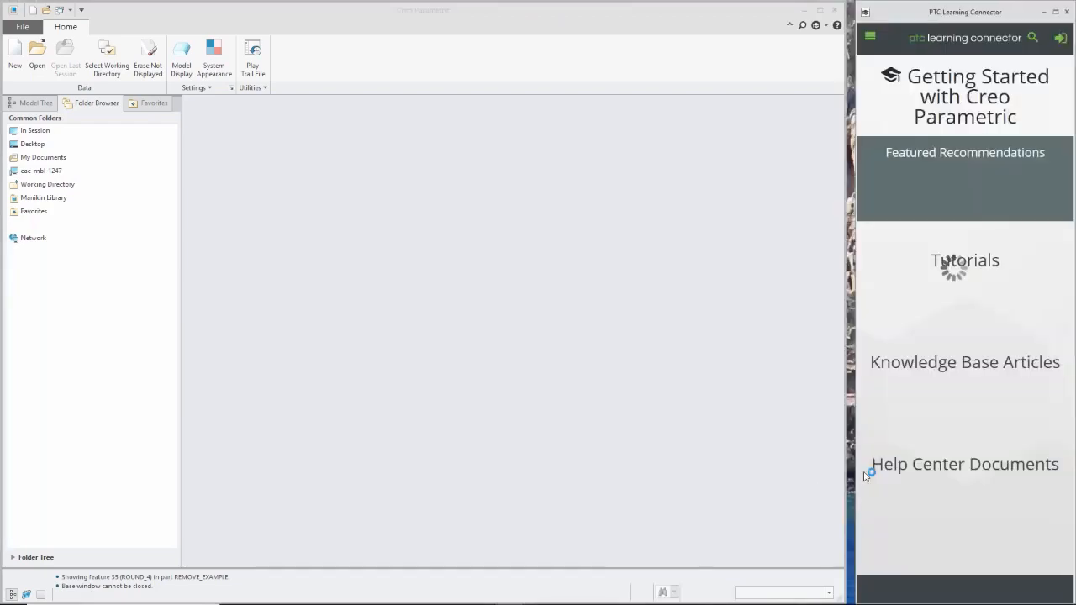
{"action": "left_click_drag", "start_coordinate": [849, 477], "coordinate": [846, 476]}
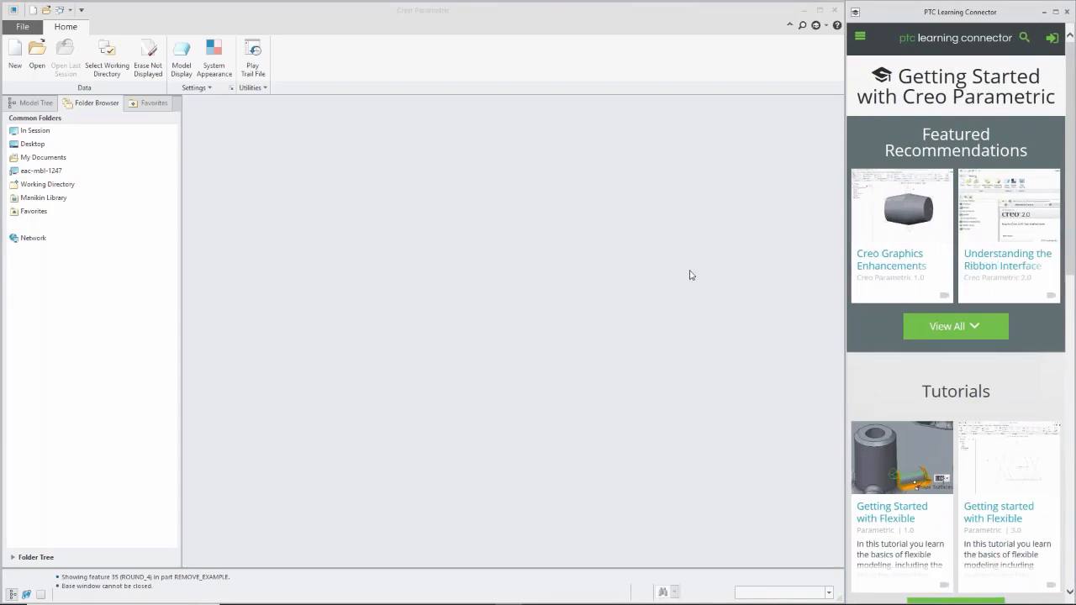
Look through the recommended tutorials in the Learning Connector and search it for "sheetmetal".
{"action": "scroll", "coordinate": [900, 368], "scroll_direction": "down", "scroll_amount": 4}
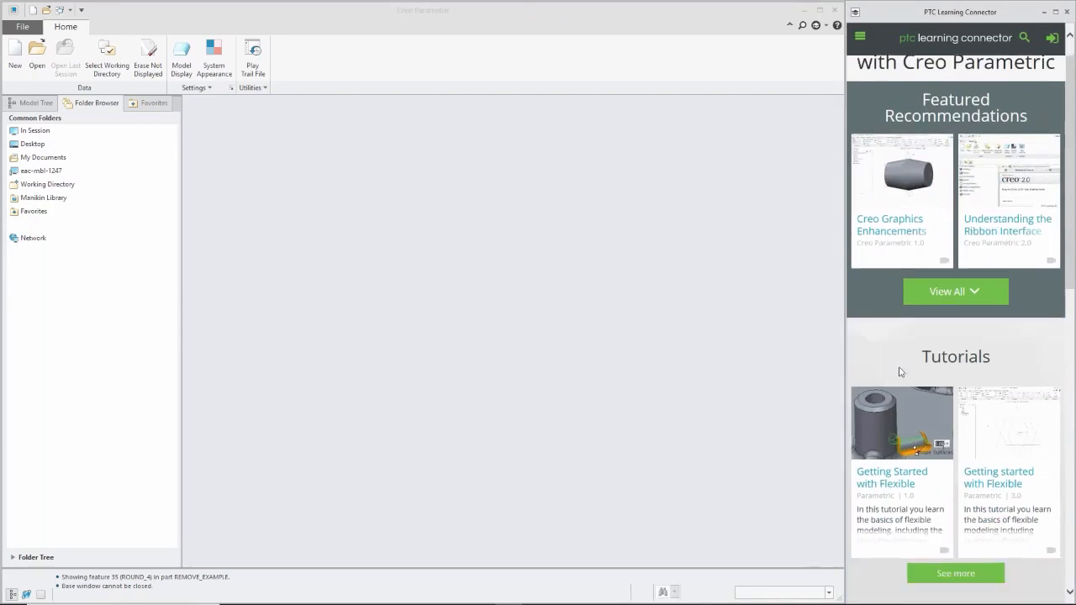
{"action": "scroll", "coordinate": [900, 370], "scroll_direction": "up", "scroll_amount": 2}
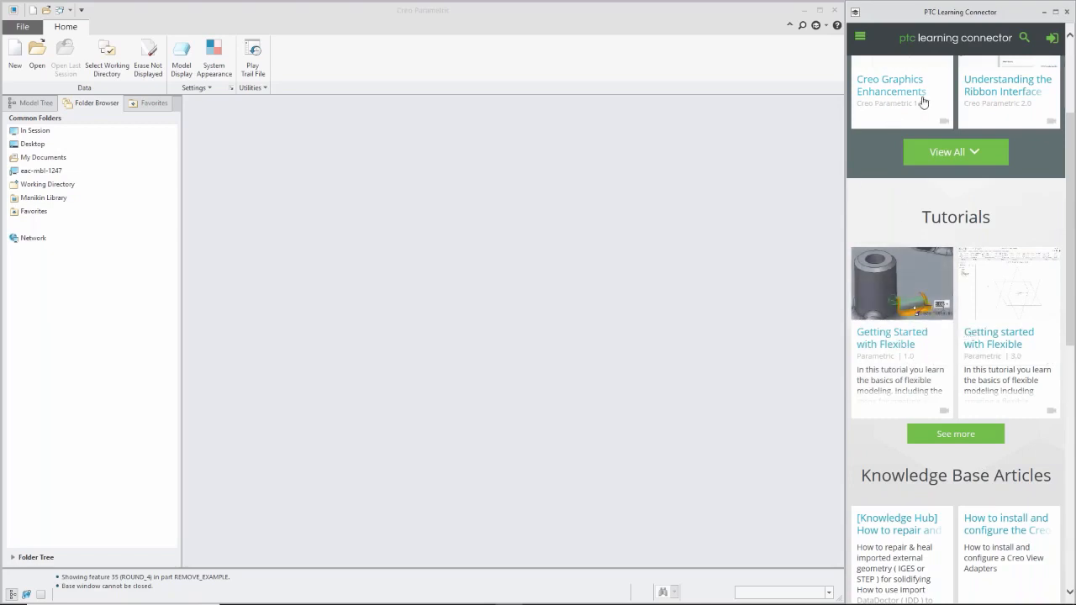
{"action": "left_click", "coordinate": [1023, 39]}
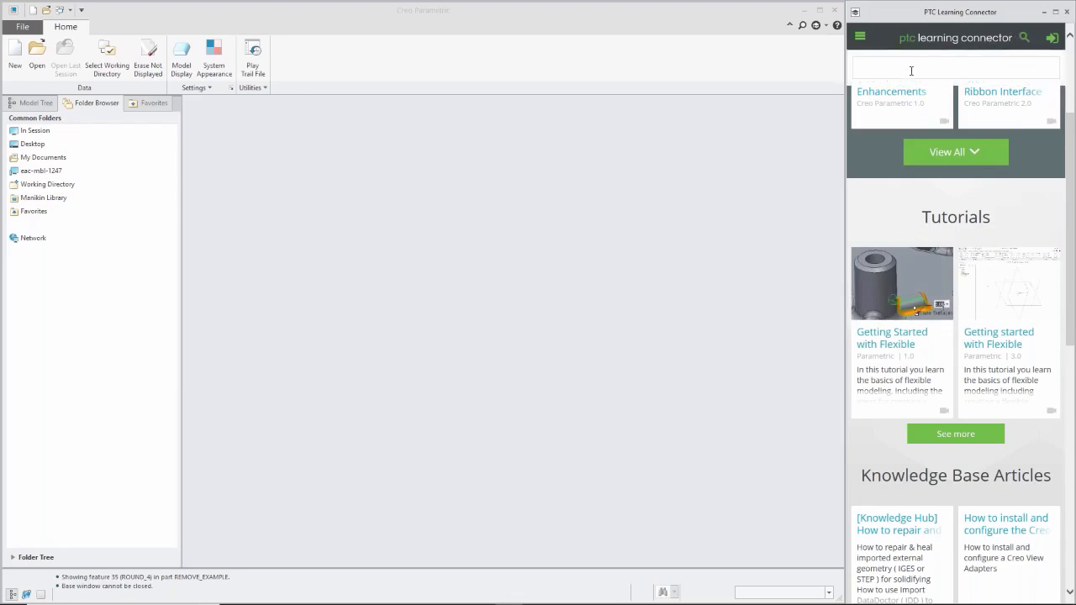
{"action": "type", "text": "sheetmetal"}
{"action": "key", "text": "Return"}
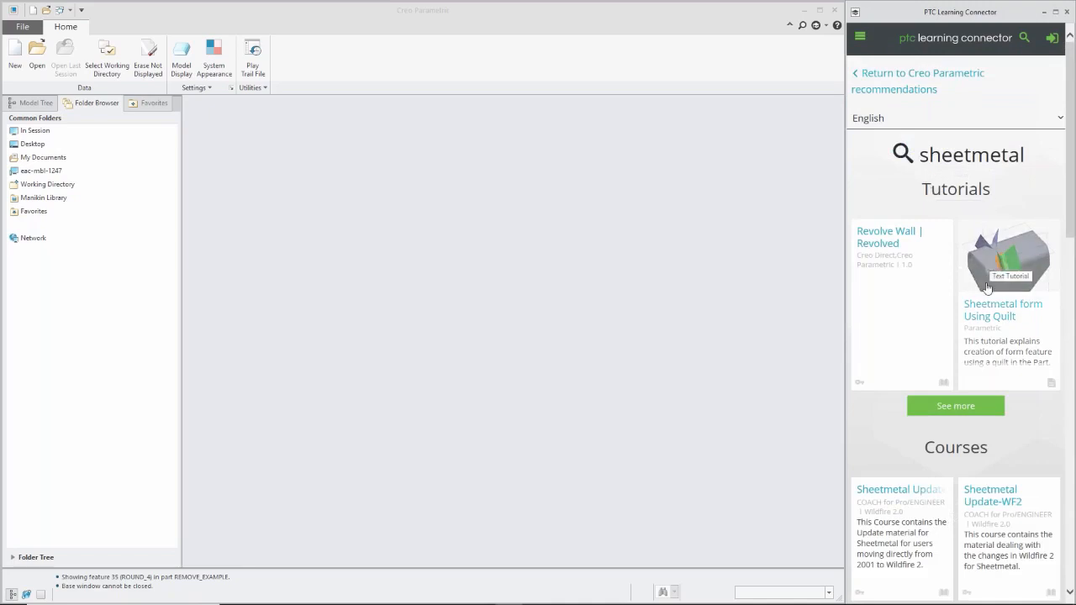
Open the tutorial "Sheetmetal form Using Quilt" and try to play its video, widening the Learning Connector window.
{"action": "left_click", "coordinate": [978, 316]}
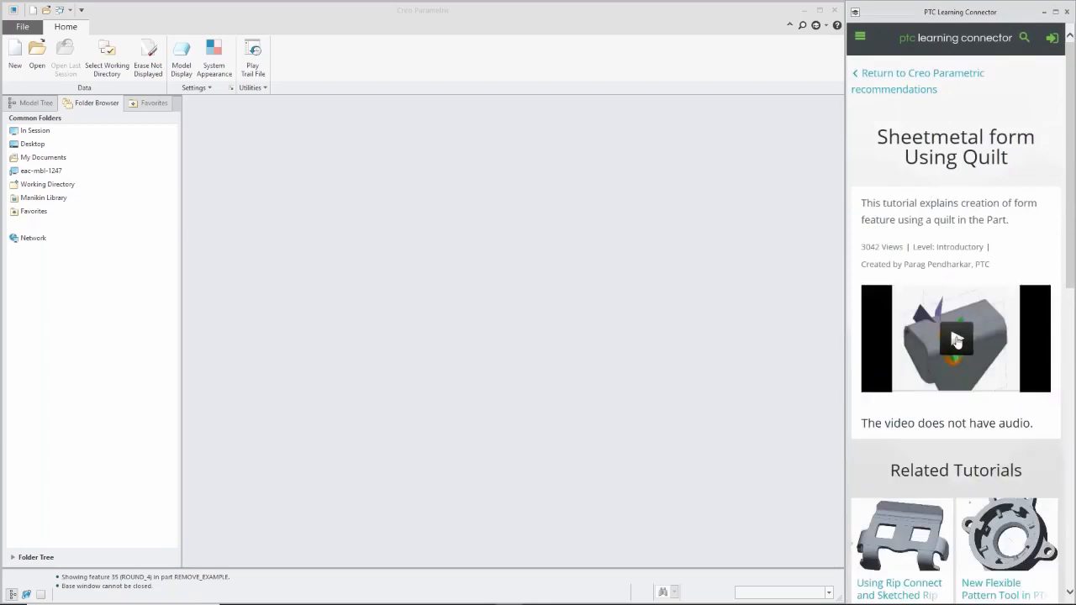
{"action": "left_click", "coordinate": [957, 340]}
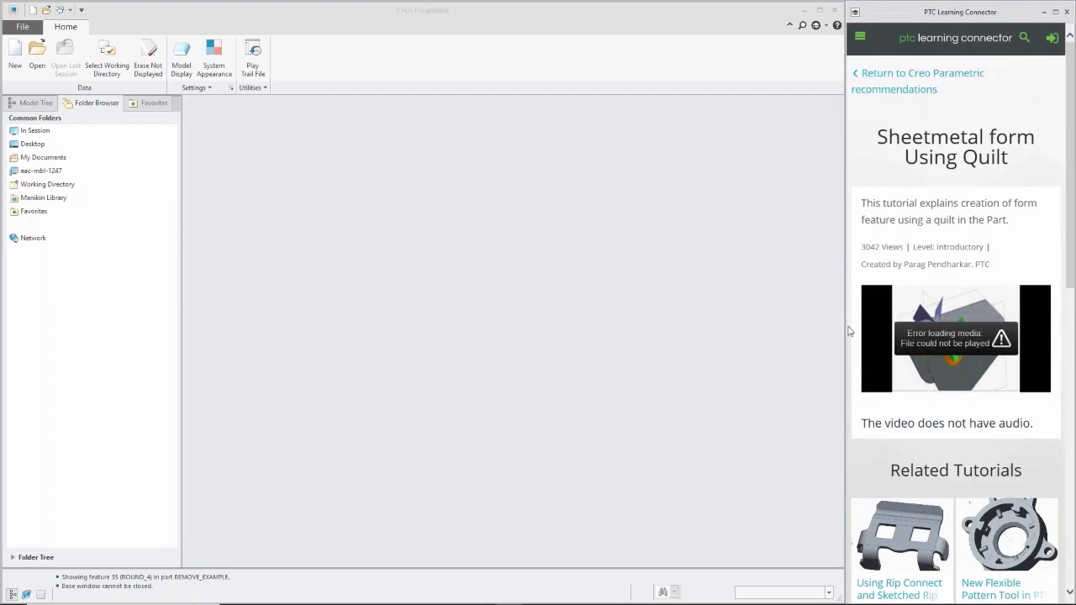
{"action": "left_click_drag", "start_coordinate": [848, 330], "coordinate": [367, 285]}
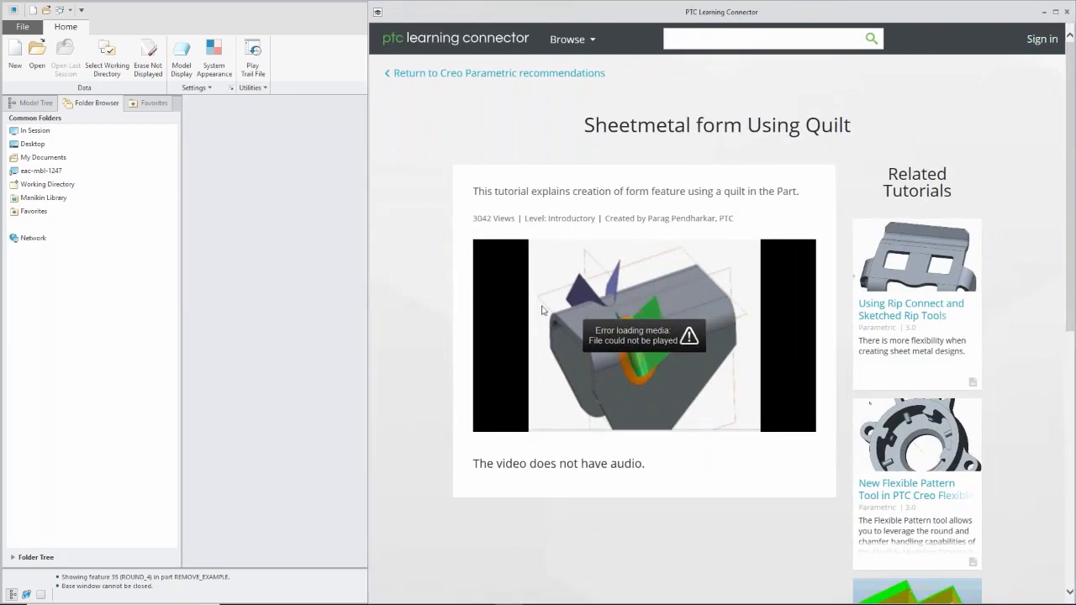
{"action": "left_click", "coordinate": [705, 324]}
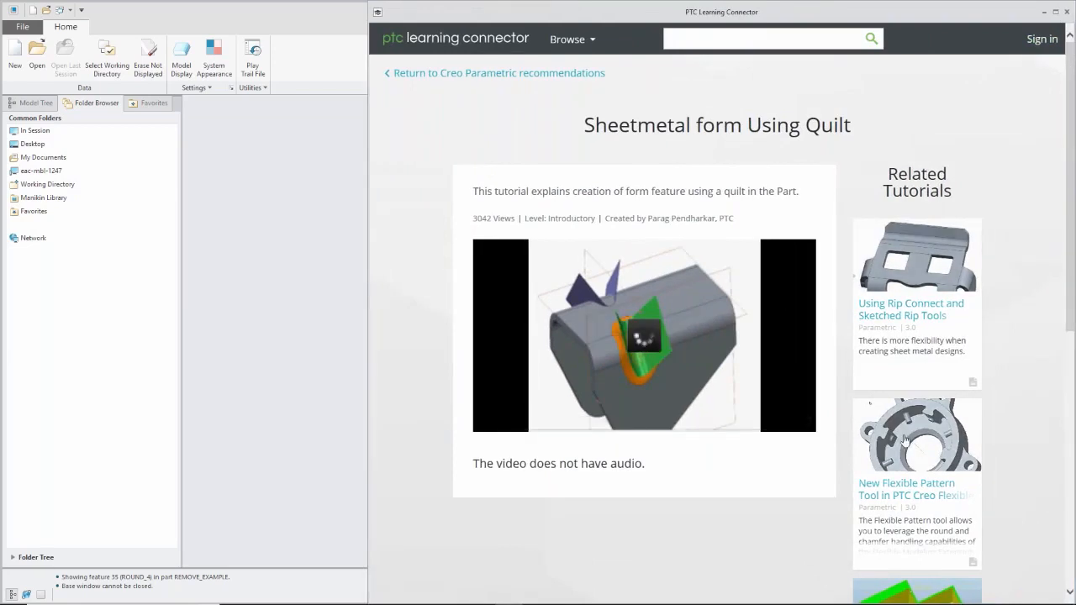
Open the related tutorial "Using Rip Connect and Sketched Rip Tools" and play its video with the sound muted.
{"action": "left_click", "coordinate": [890, 254]}
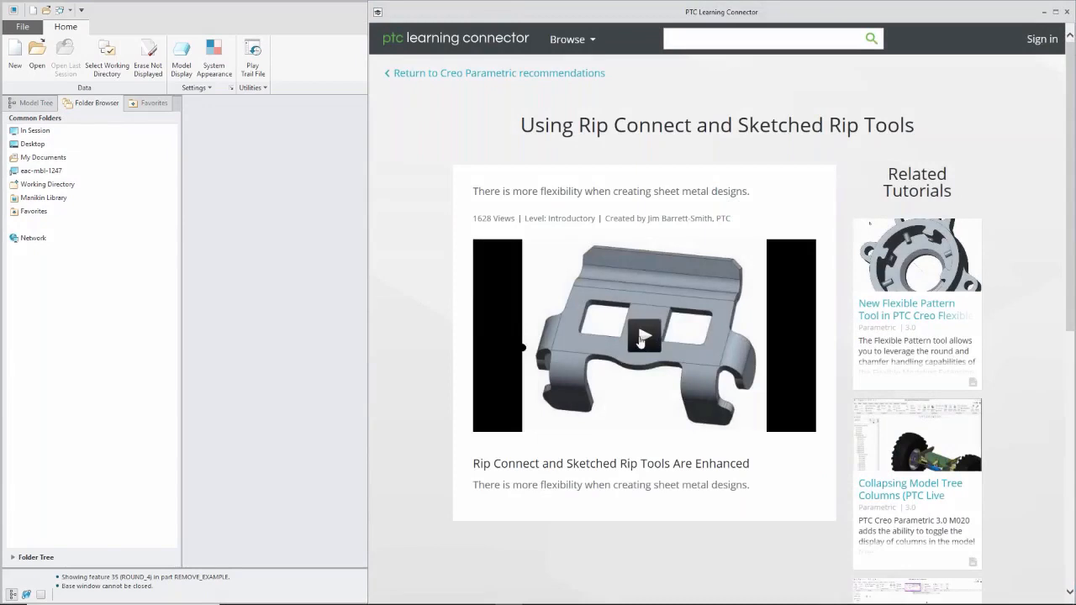
{"action": "left_click", "coordinate": [641, 338]}
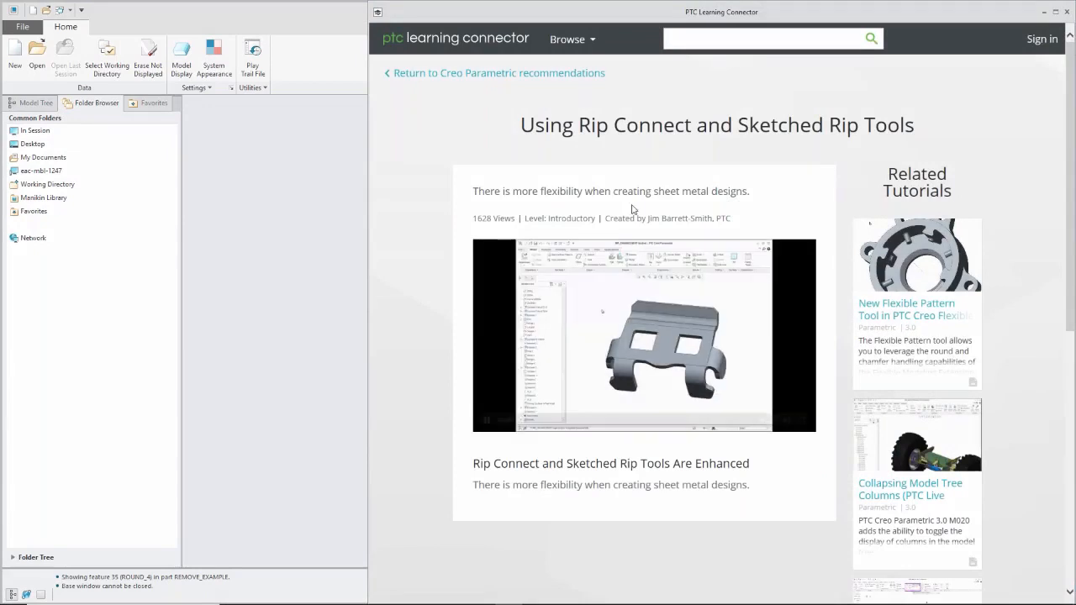
{"action": "mouse_move", "coordinate": [790, 429]}
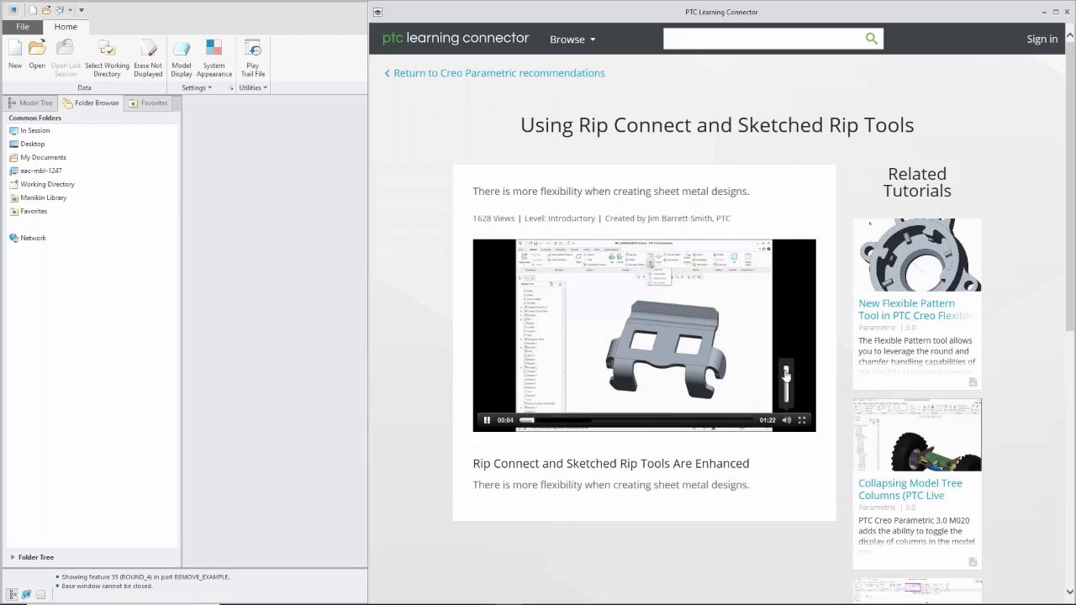
{"action": "left_click", "coordinate": [786, 403]}
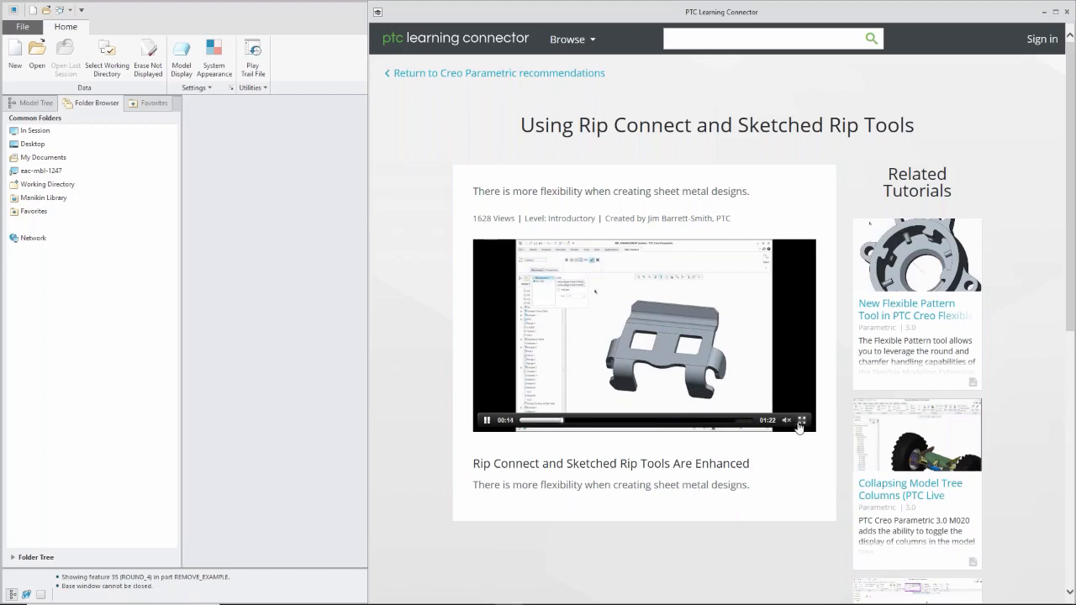
{"action": "mouse_move", "coordinate": [786, 420]}
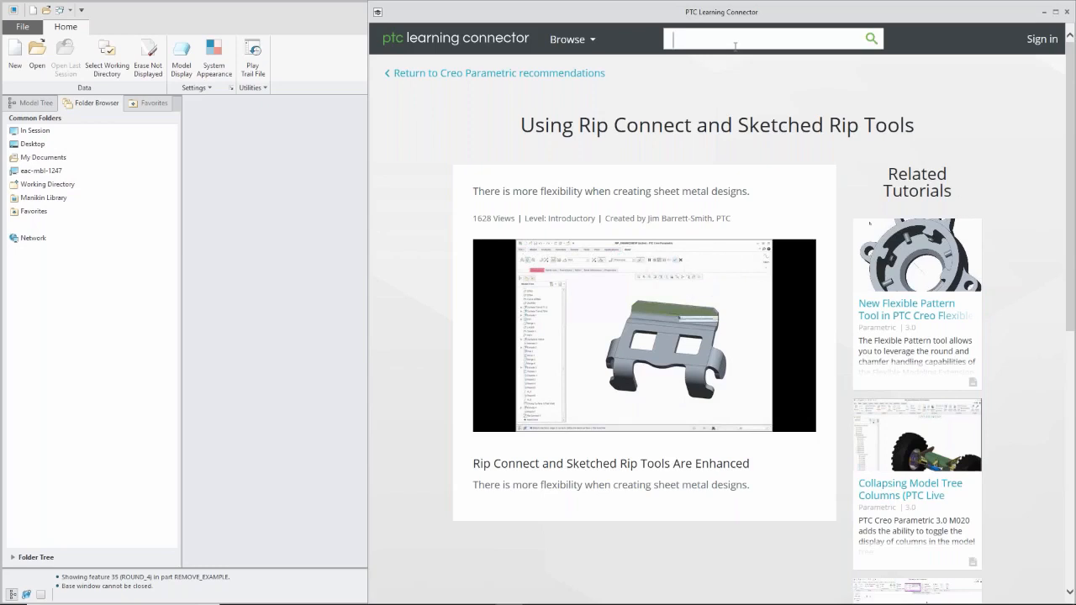
Browse the Creo Simulate learning content and open its Finite Element Analysis course.
{"action": "left_click", "coordinate": [568, 40]}
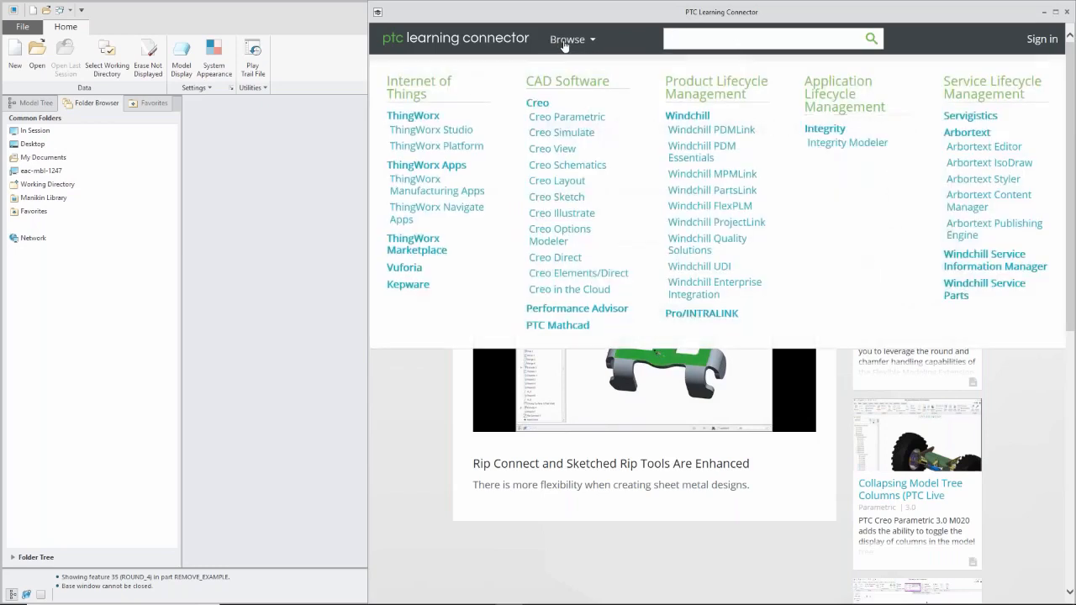
{"action": "left_click", "coordinate": [552, 137]}
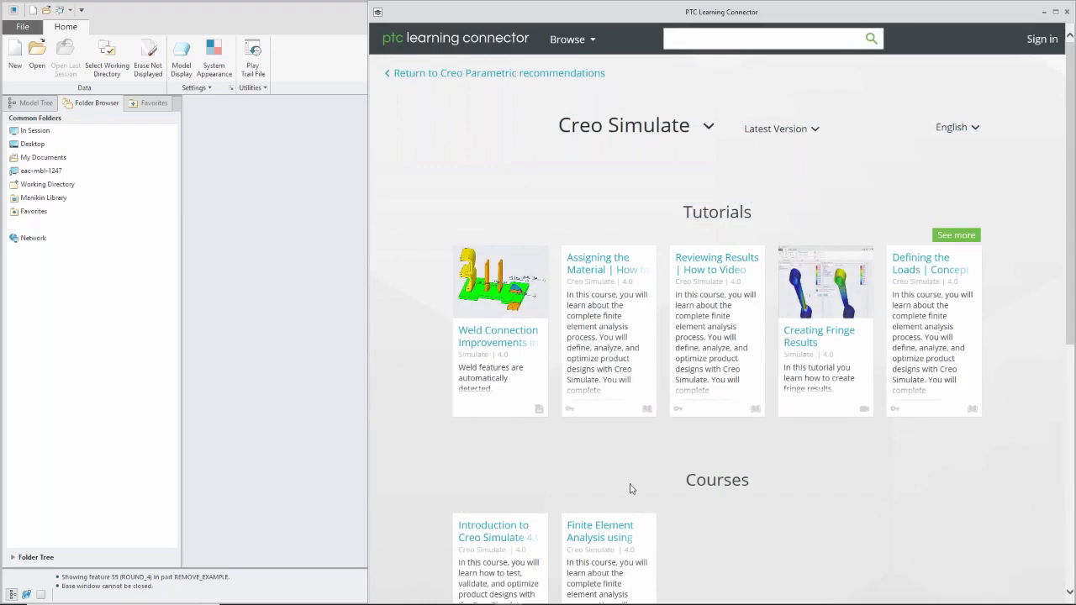
{"action": "scroll", "coordinate": [620, 505], "scroll_direction": "down", "scroll_amount": 1}
{"action": "scroll", "coordinate": [621, 498], "scroll_direction": "down", "scroll_amount": 1}
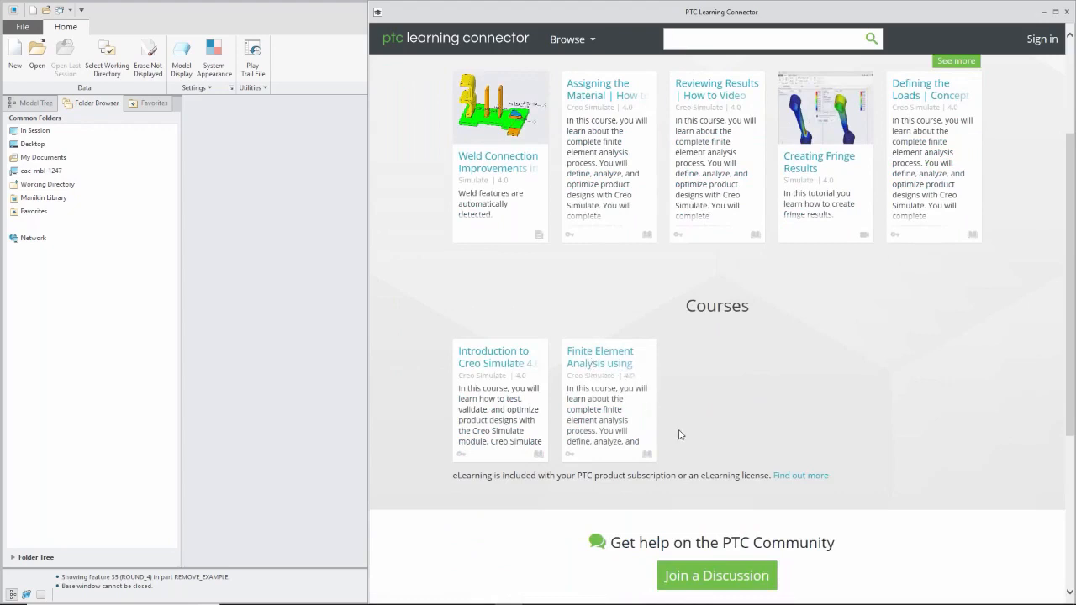
{"action": "scroll", "coordinate": [677, 424], "scroll_direction": "down", "scroll_amount": 2}
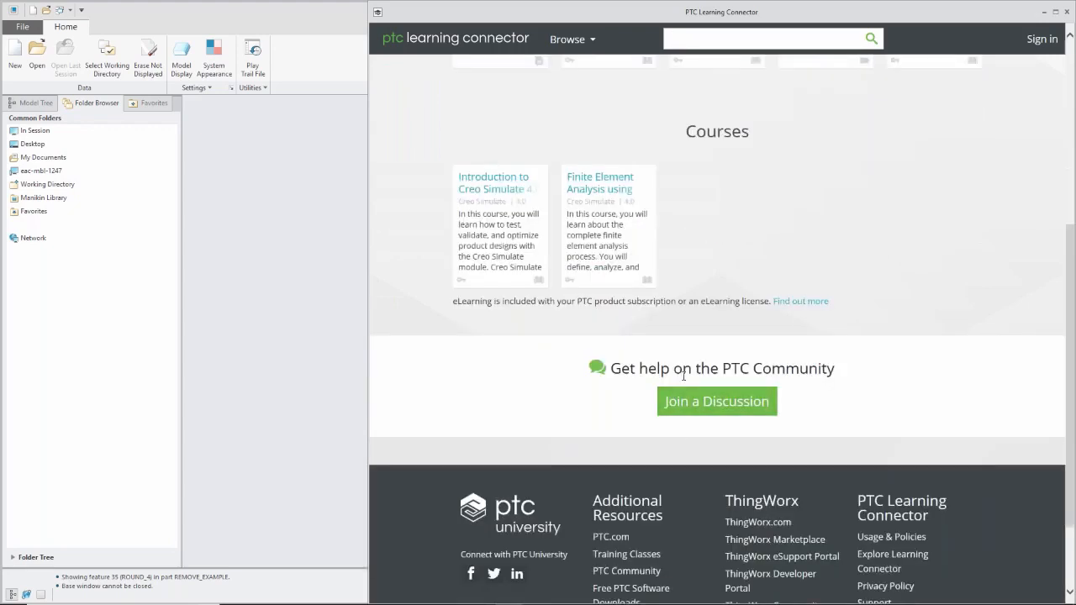
{"action": "scroll", "coordinate": [675, 370], "scroll_direction": "up", "scroll_amount": 4}
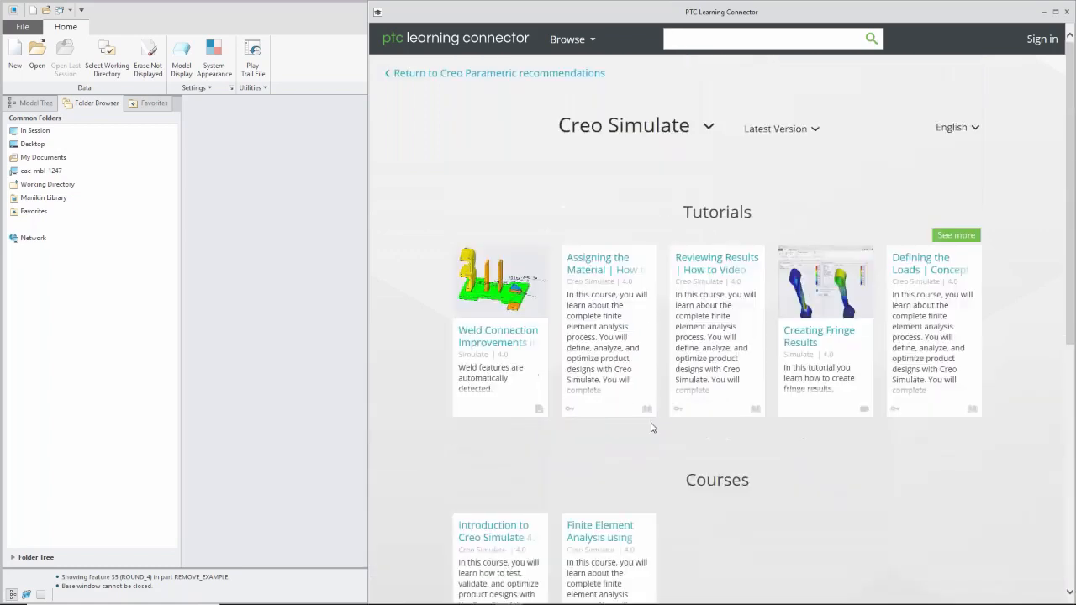
{"action": "left_click", "coordinate": [616, 538]}
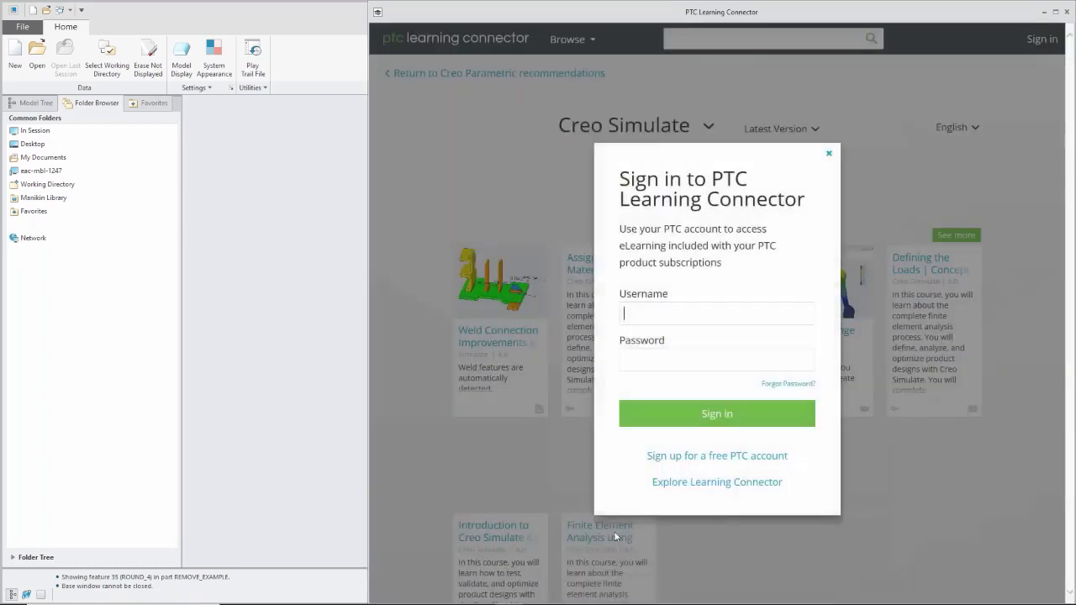
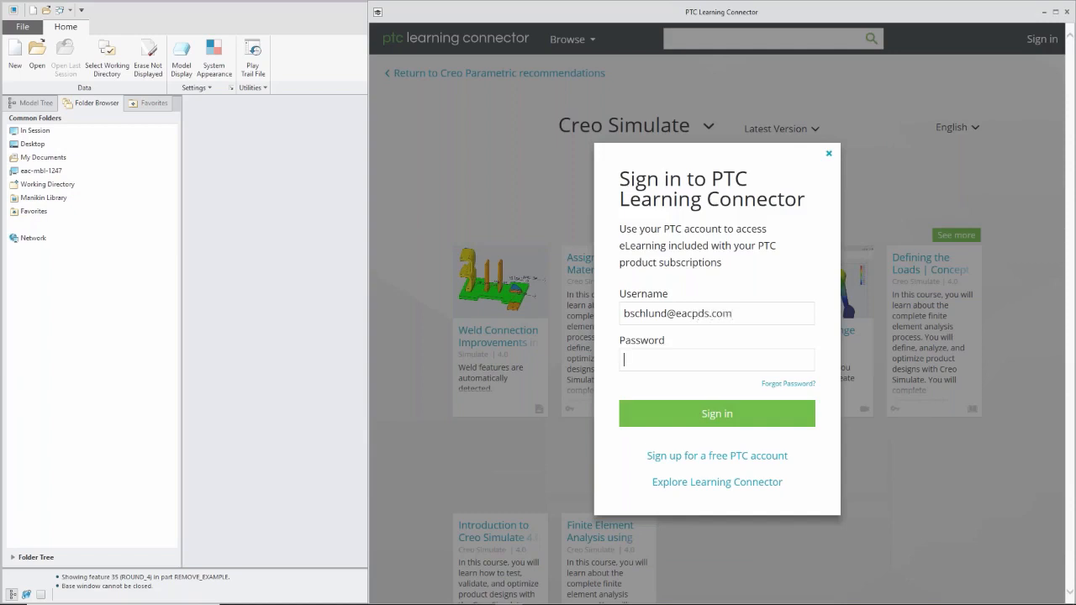
Sign in to PTC Learning Connector with the account's username and password, and dismiss the Contact PTC notice.
{"action": "type", "text": "*********"}
{"action": "left_click", "coordinate": [716, 420]}
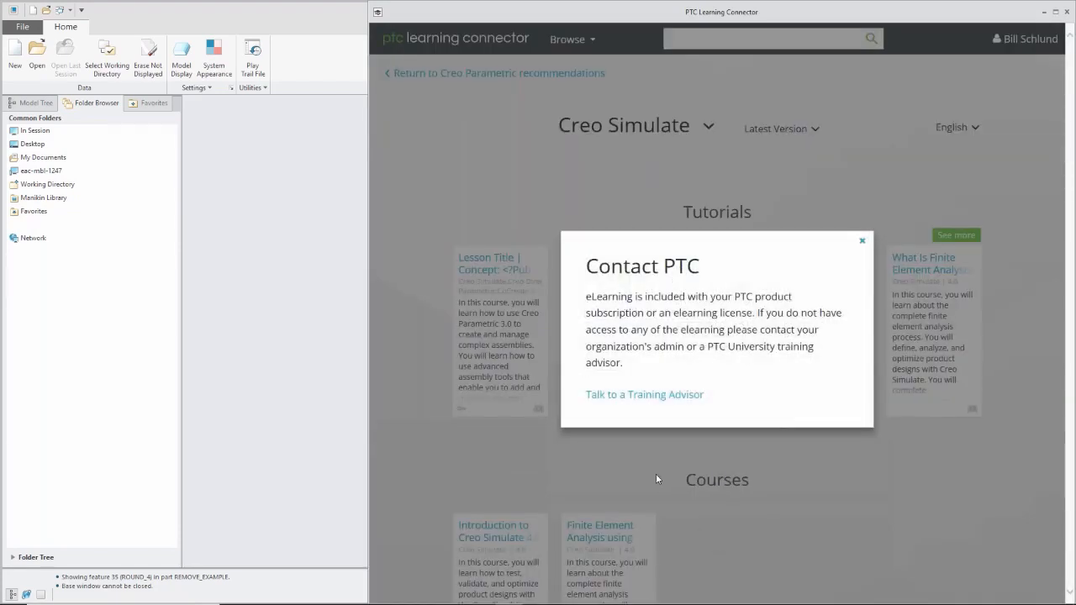
{"action": "left_click", "coordinate": [863, 248]}
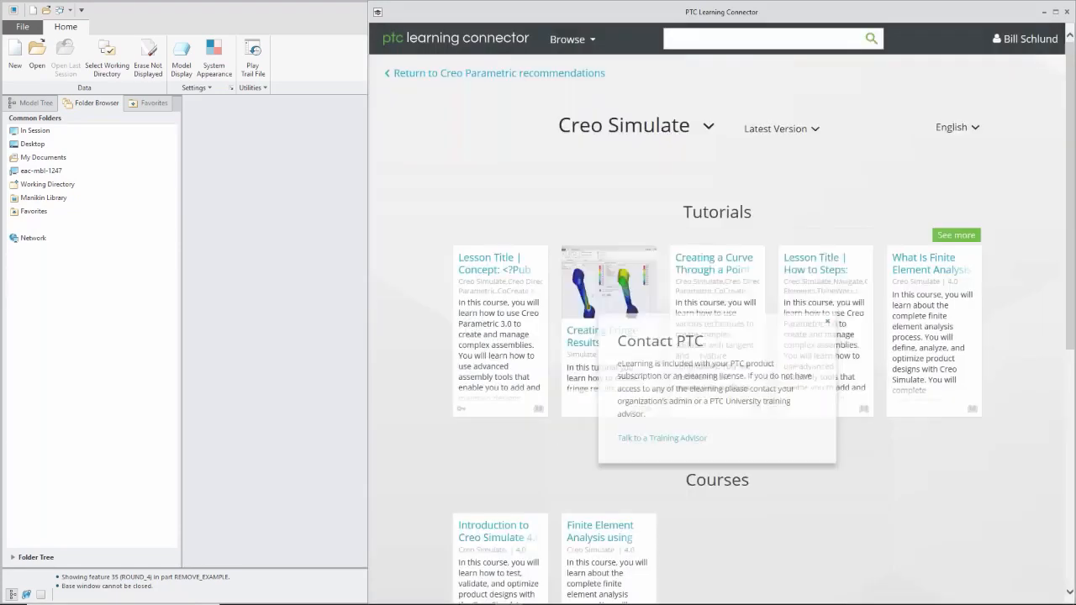
Look over the Creo Simulate tutorials and courses and search the Learning Connector for "flexible".
{"action": "scroll", "coordinate": [656, 500], "scroll_direction": "down", "scroll_amount": 1}
{"action": "scroll", "coordinate": [621, 380], "scroll_direction": "down", "scroll_amount": 3}
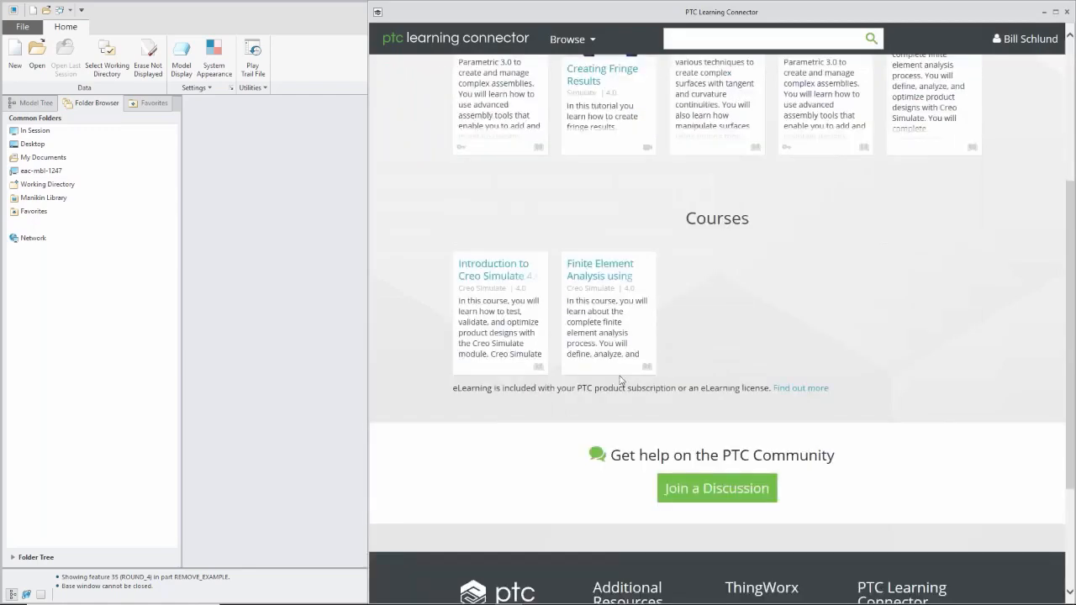
{"action": "scroll", "coordinate": [630, 361], "scroll_direction": "up", "scroll_amount": 4}
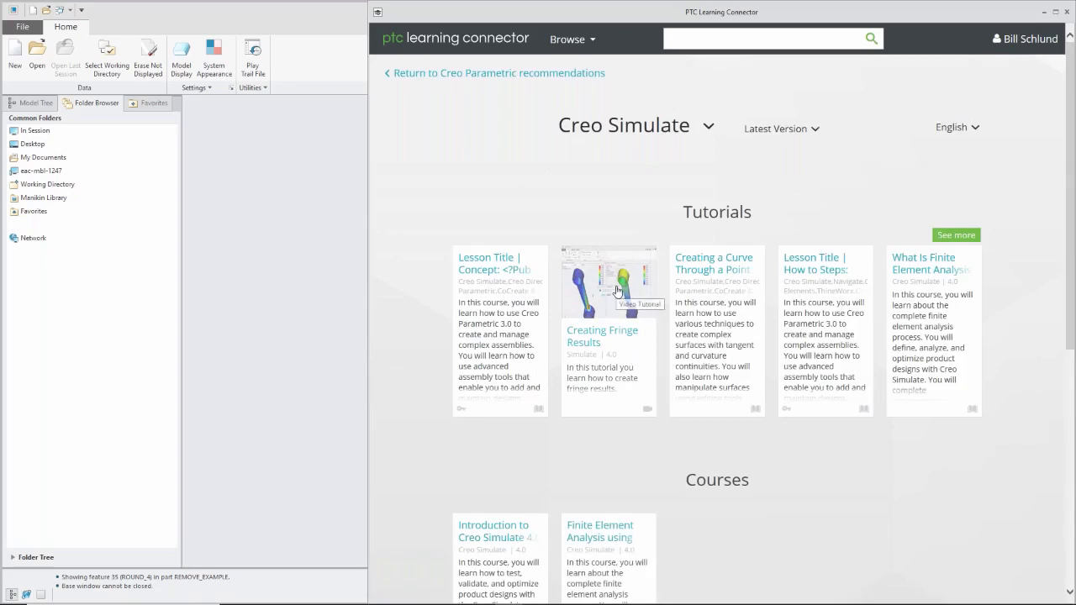
{"action": "scroll", "coordinate": [583, 454], "scroll_direction": "down", "scroll_amount": 1}
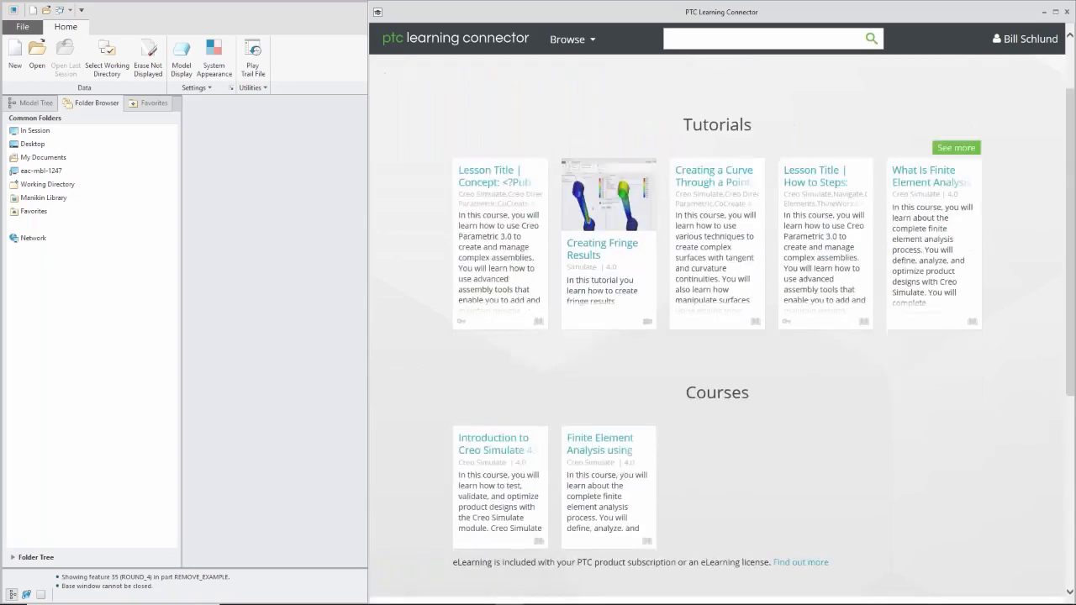
{"action": "scroll", "coordinate": [609, 278], "scroll_direction": "up", "scroll_amount": 1}
{"action": "left_click", "coordinate": [695, 39]}
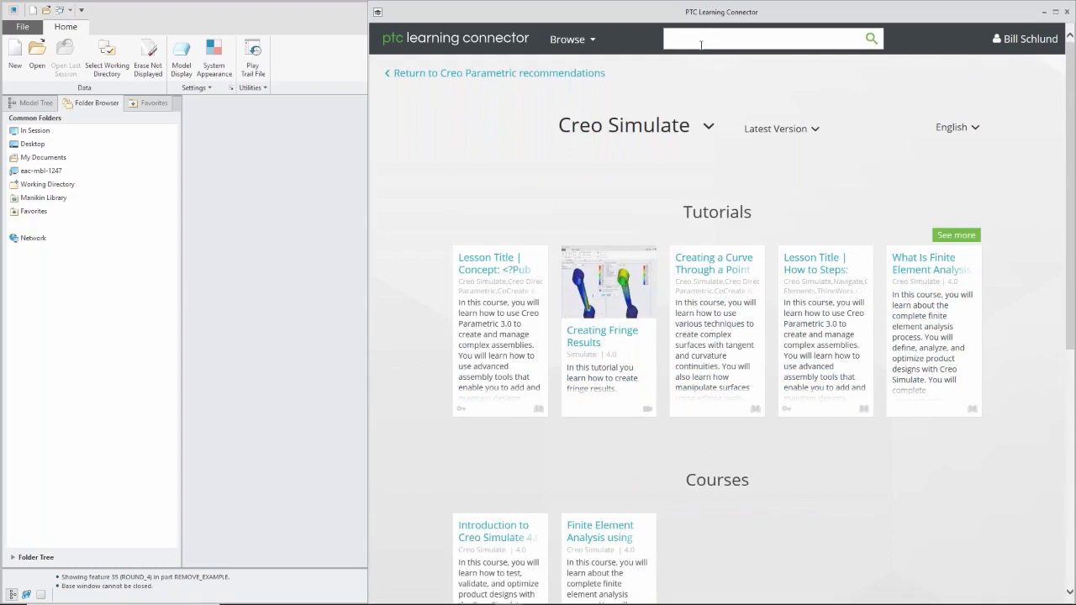
{"action": "type", "text": "flexible"}
{"action": "key", "text": "Return"}
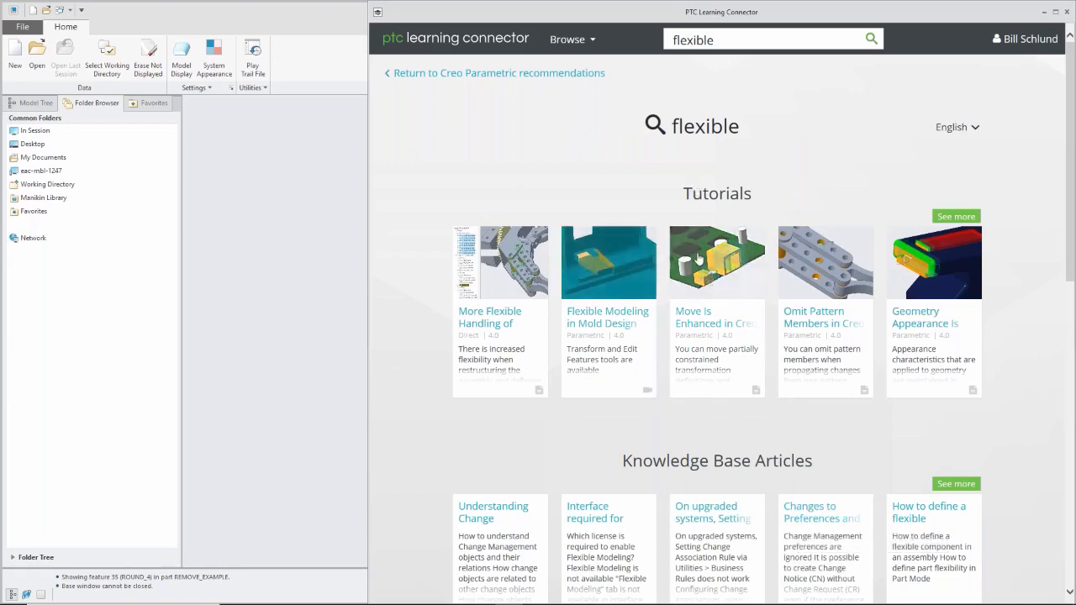
Open the tutorial "Move Is Enhanced in Creo Flexible Modeling", read through it and check the list of browsable product categories.
{"action": "left_click", "coordinate": [698, 261]}
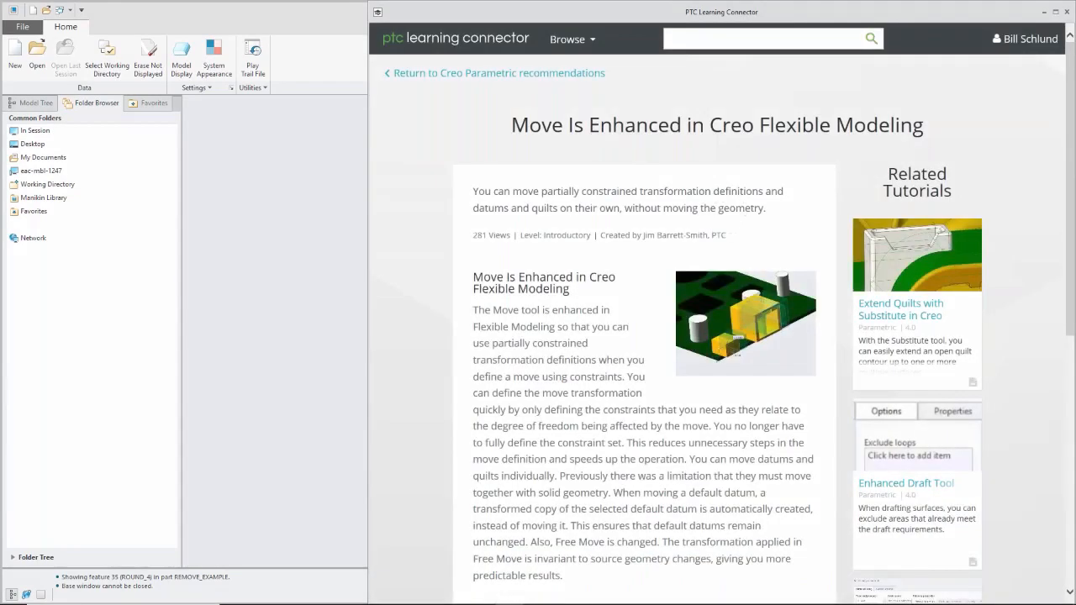
{"action": "scroll", "coordinate": [594, 413], "scroll_direction": "down", "scroll_amount": 2}
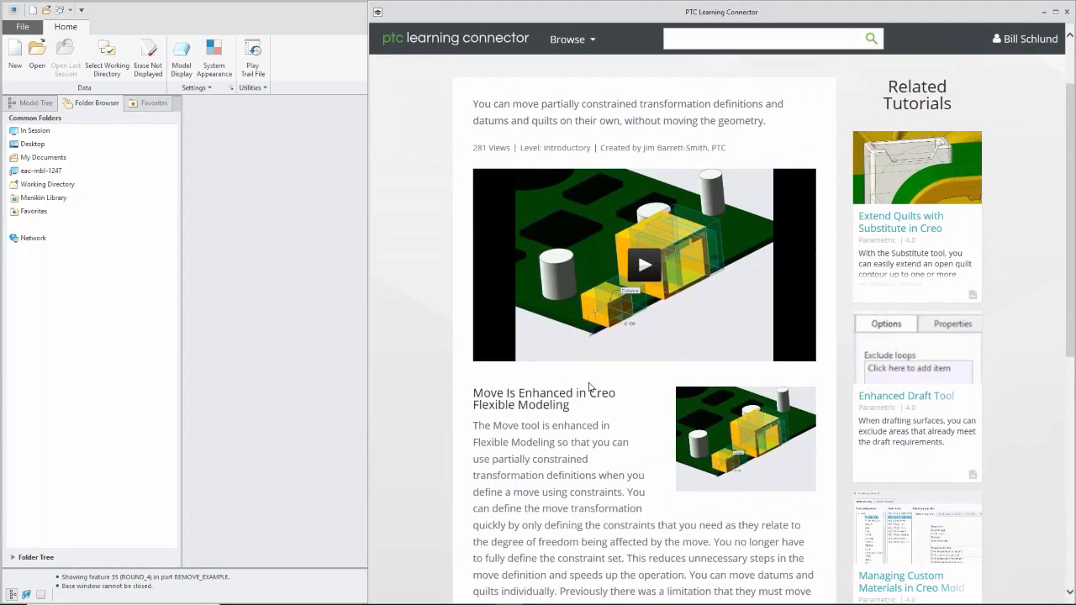
{"action": "scroll", "coordinate": [624, 397], "scroll_direction": "up", "scroll_amount": 2}
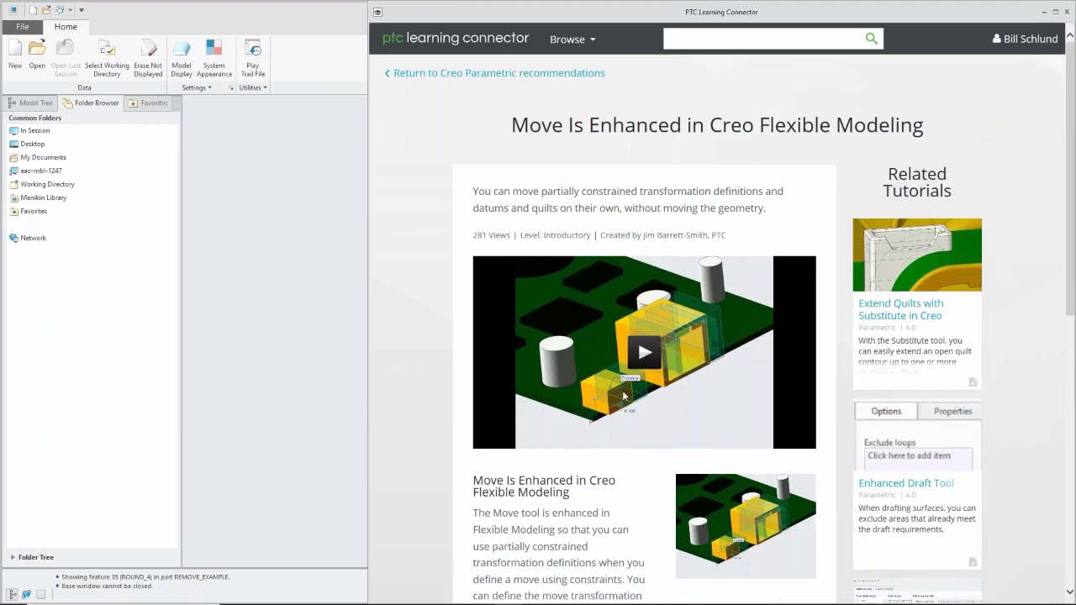
{"action": "scroll", "coordinate": [623, 396], "scroll_direction": "down", "scroll_amount": 2}
{"action": "scroll", "coordinate": [623, 397], "scroll_direction": "up", "scroll_amount": 2}
{"action": "left_click", "coordinate": [594, 42]}
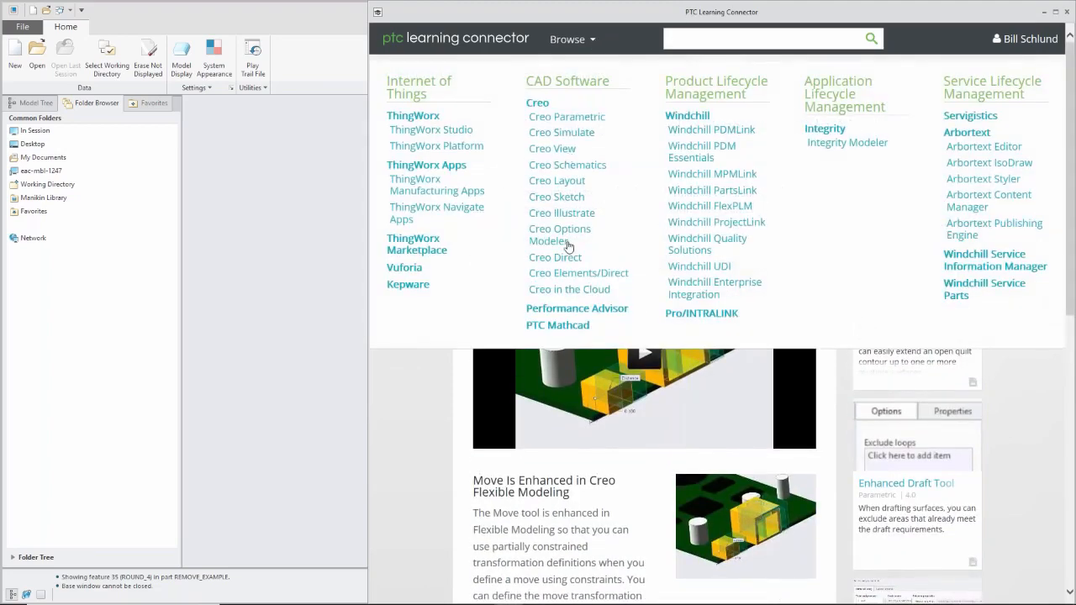
{"action": "scroll", "coordinate": [710, 433], "scroll_direction": "down", "scroll_amount": 4}
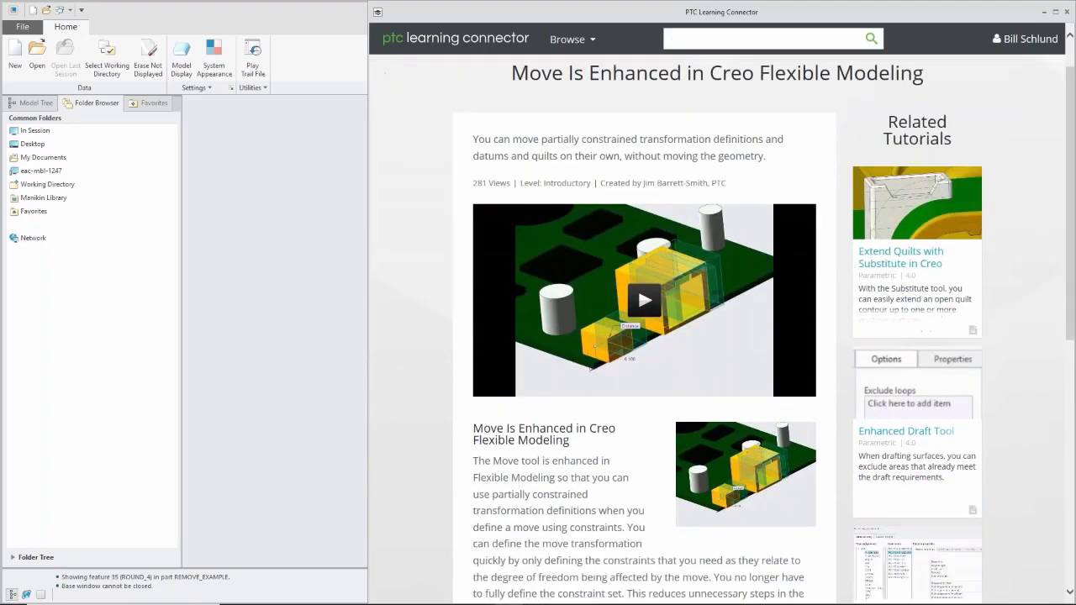
{"action": "scroll", "coordinate": [722, 329], "scroll_direction": "down", "scroll_amount": 7}
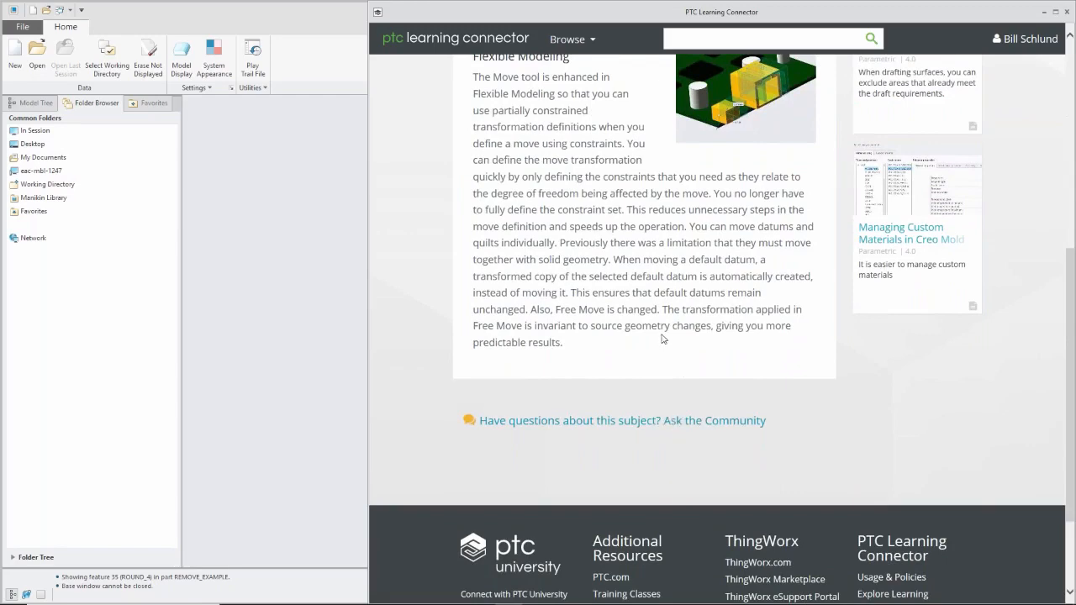
{"action": "scroll", "coordinate": [665, 340], "scroll_direction": "up", "scroll_amount": 4}
{"action": "scroll", "coordinate": [496, 283], "scroll_direction": "up", "scroll_amount": 1}
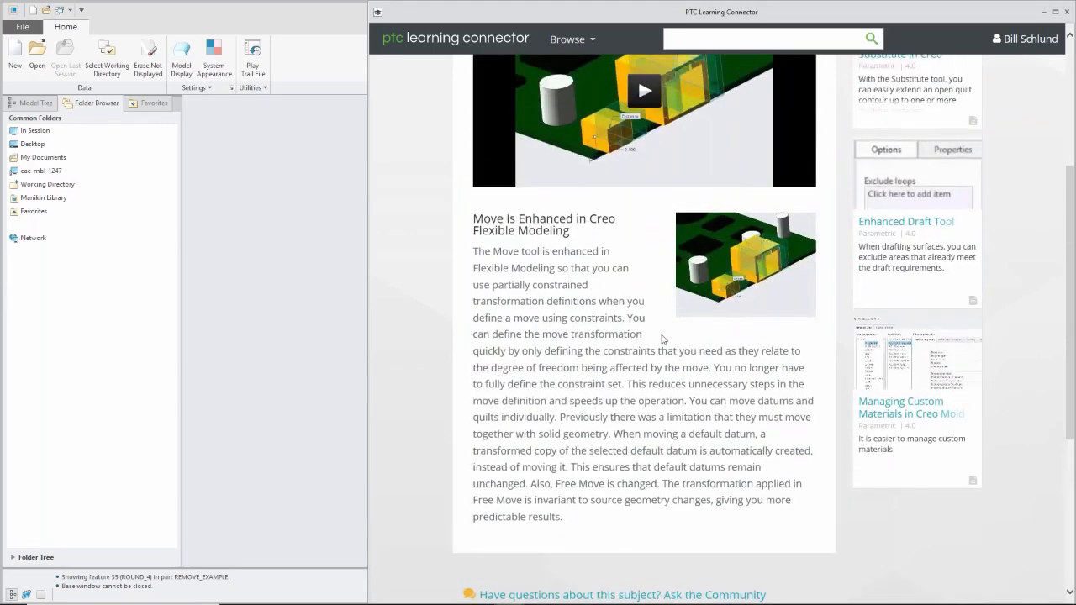
{"action": "scroll", "coordinate": [663, 339], "scroll_direction": "up", "scroll_amount": 5}
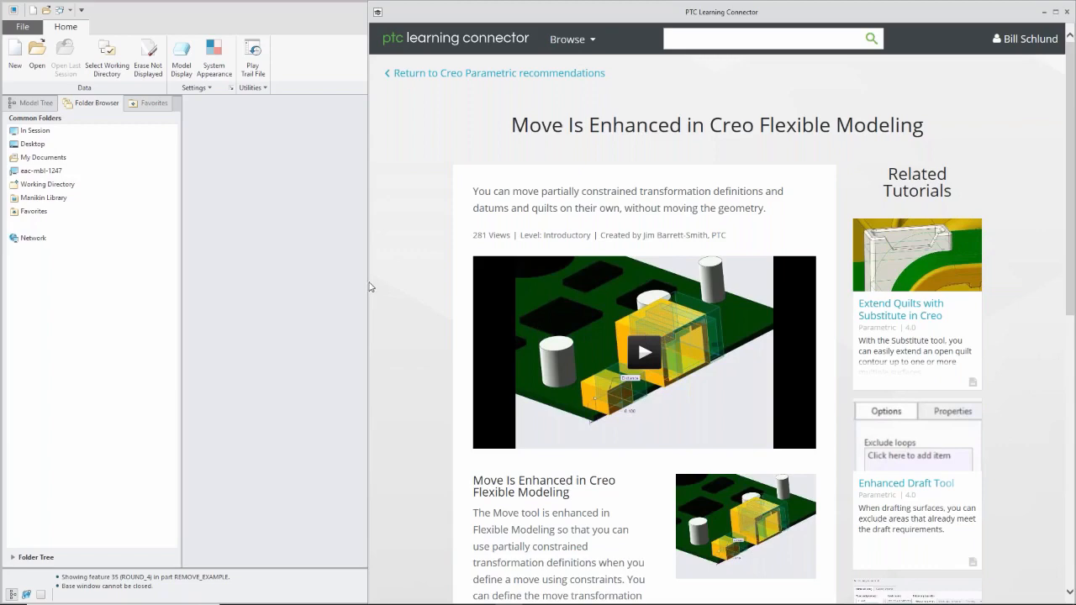
Narrow the Learning Connector window and return to the Creo Parametric recommendations.
{"action": "left_click_drag", "start_coordinate": [369, 285], "coordinate": [857, 313]}
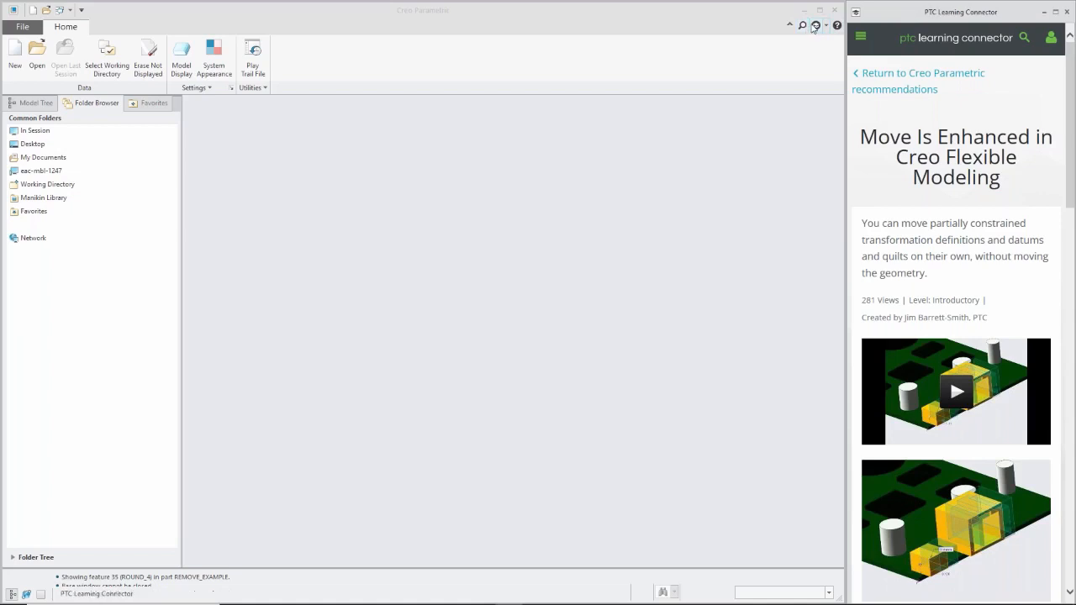
{"action": "left_click", "coordinate": [882, 79]}
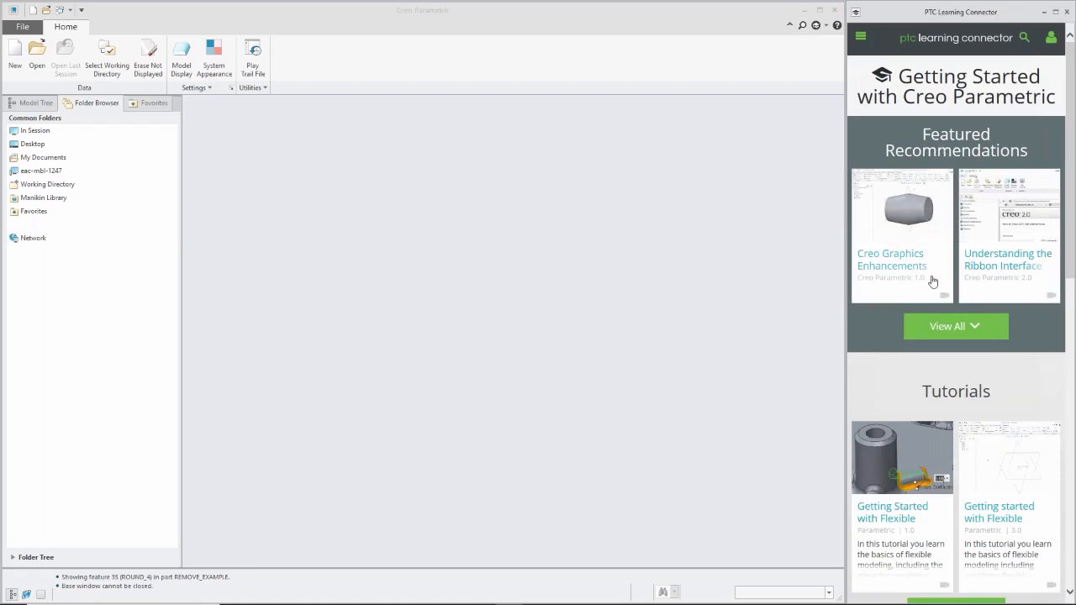
{"action": "scroll", "coordinate": [942, 298], "scroll_direction": "down", "scroll_amount": 3}
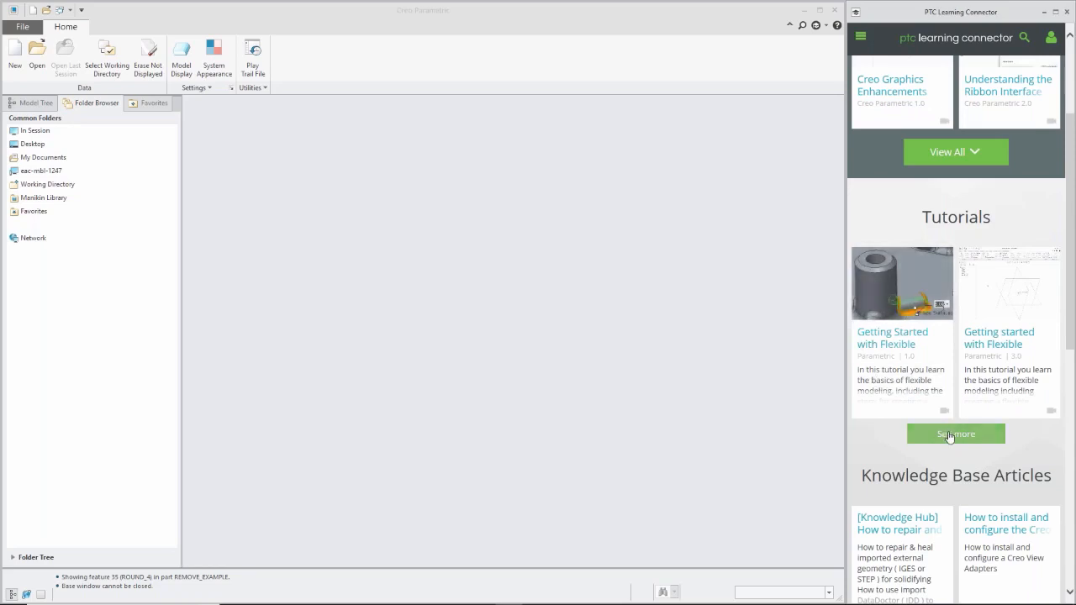
{"action": "scroll", "coordinate": [948, 435], "scroll_direction": "up", "scroll_amount": 3}
Look through the full list of "Getting Started with Creo Parametric" tutorials and close the Learning Connector.
{"action": "scroll", "coordinate": [948, 435], "scroll_direction": "down", "scroll_amount": 15}
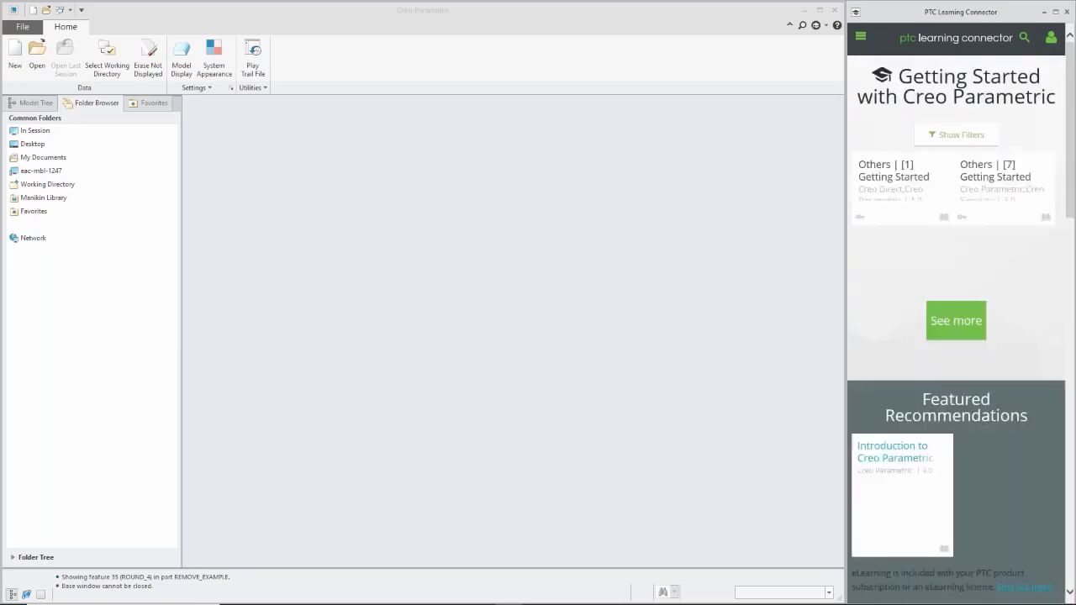
{"action": "scroll", "coordinate": [916, 361], "scroll_direction": "down", "scroll_amount": 5}
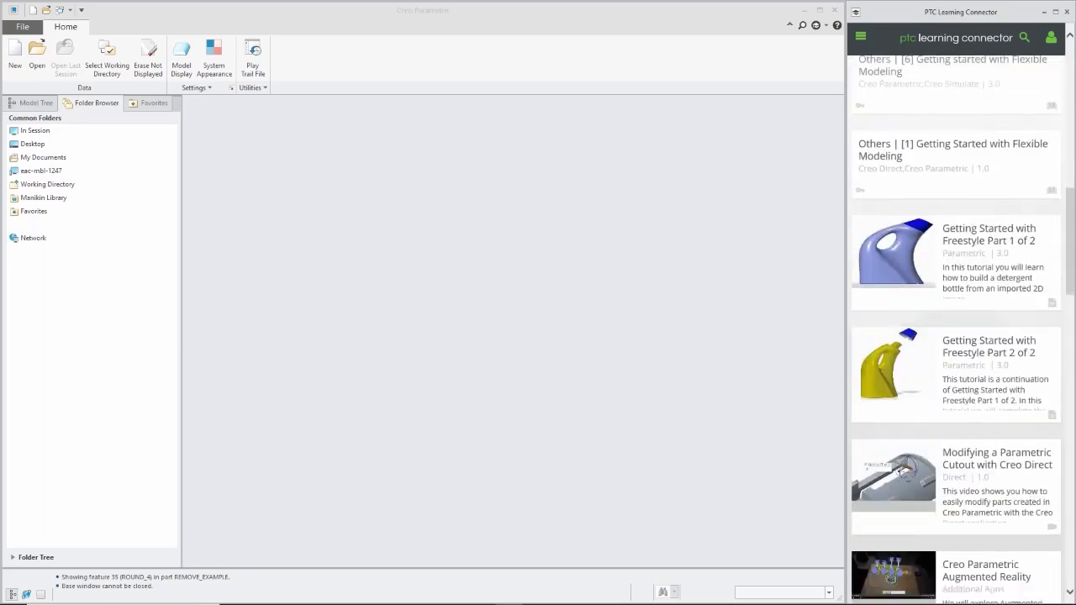
{"action": "scroll", "coordinate": [916, 361], "scroll_direction": "down", "scroll_amount": 5}
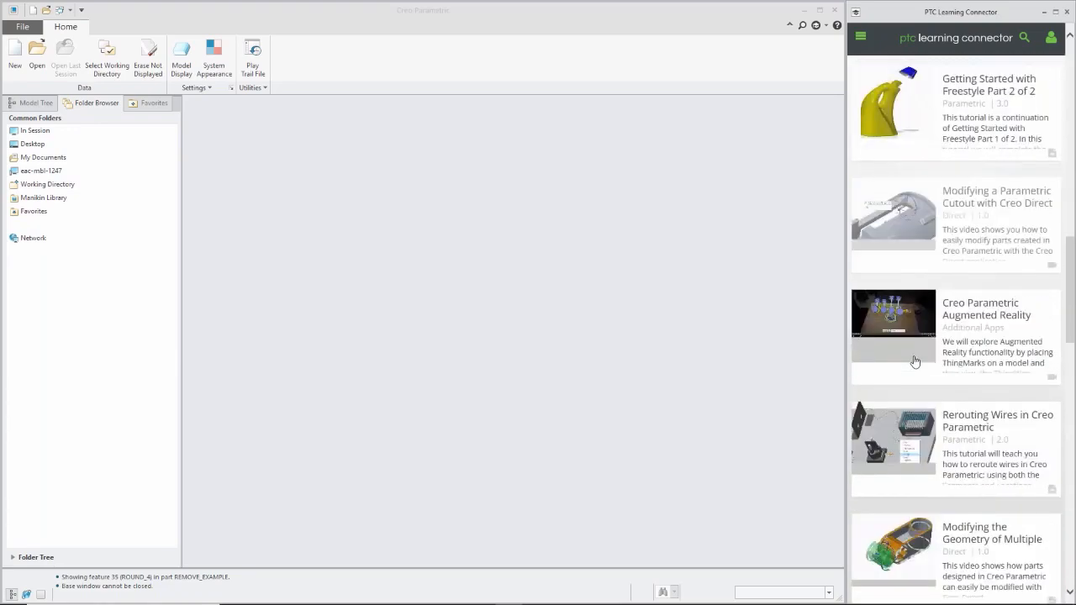
{"action": "scroll", "coordinate": [916, 361], "scroll_direction": "down", "scroll_amount": 3}
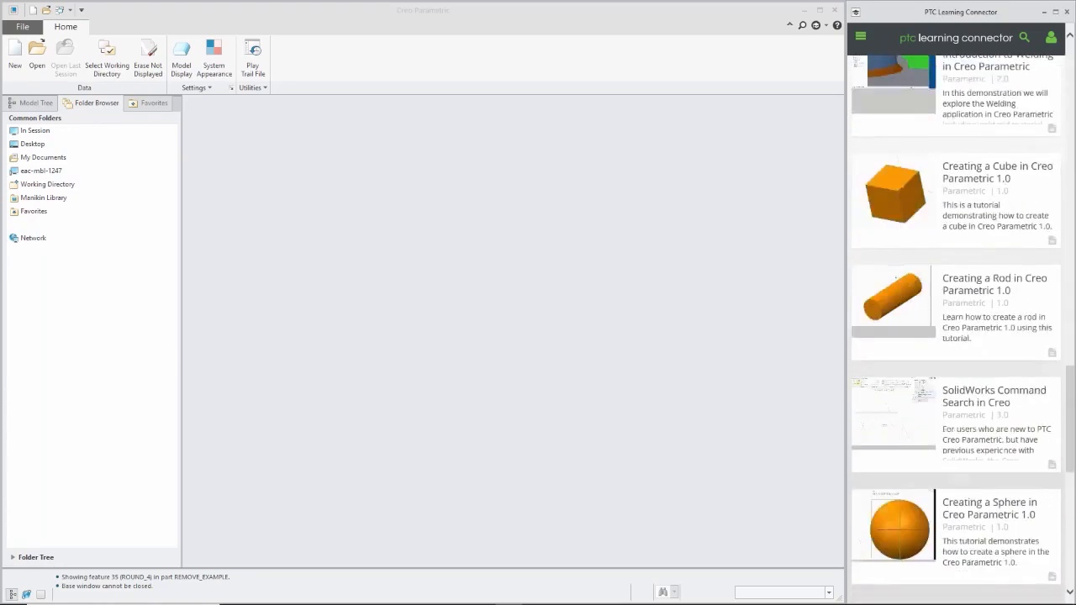
{"action": "scroll", "coordinate": [956, 321], "scroll_direction": "up", "scroll_amount": 15}
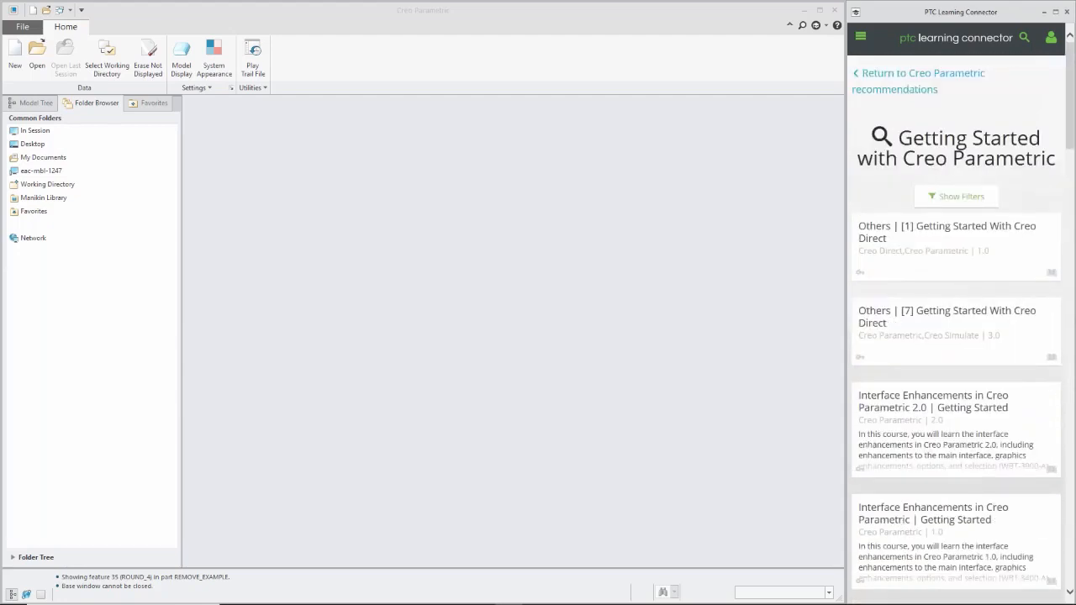
{"action": "left_click", "coordinate": [1068, 12]}
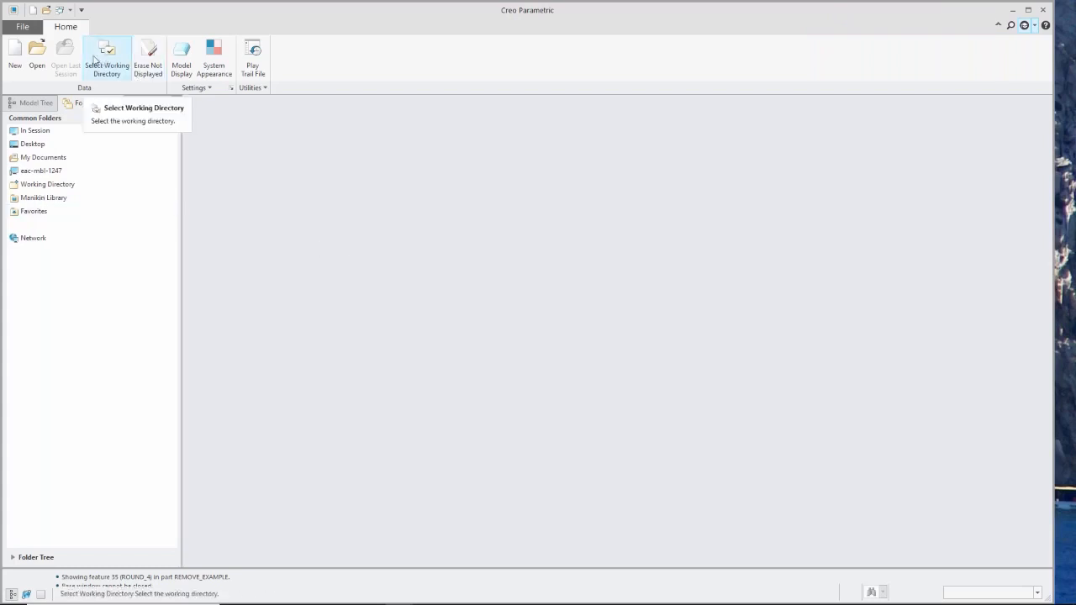
Set the working directory to the Chair folder under Demos\temp\DEX.
{"action": "left_click", "coordinate": [38, 43]}
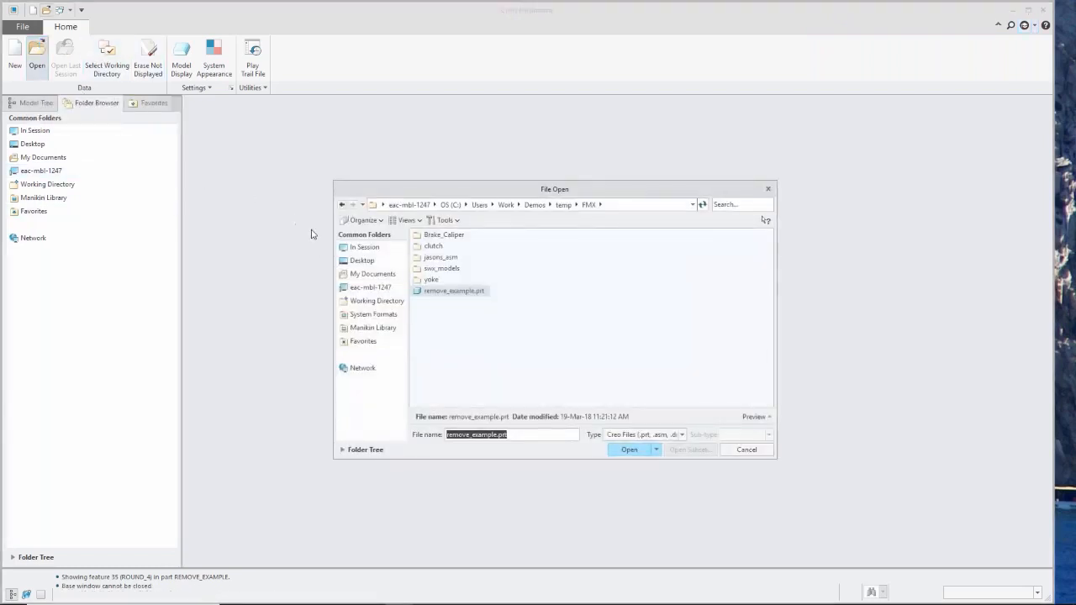
{"action": "left_click", "coordinate": [747, 450]}
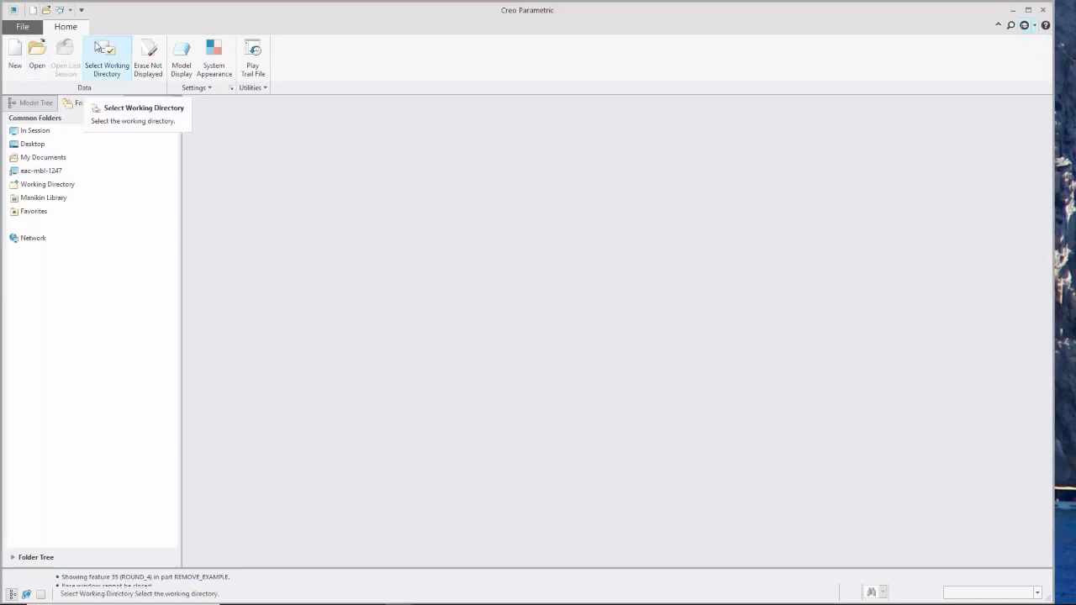
{"action": "left_click", "coordinate": [98, 48]}
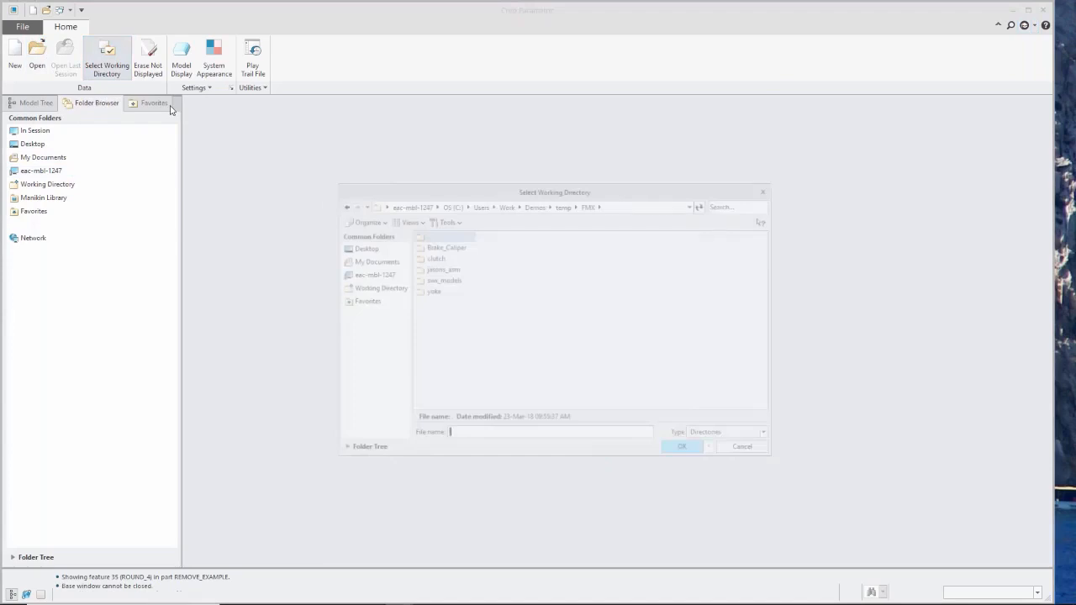
{"action": "left_click", "coordinate": [560, 206]}
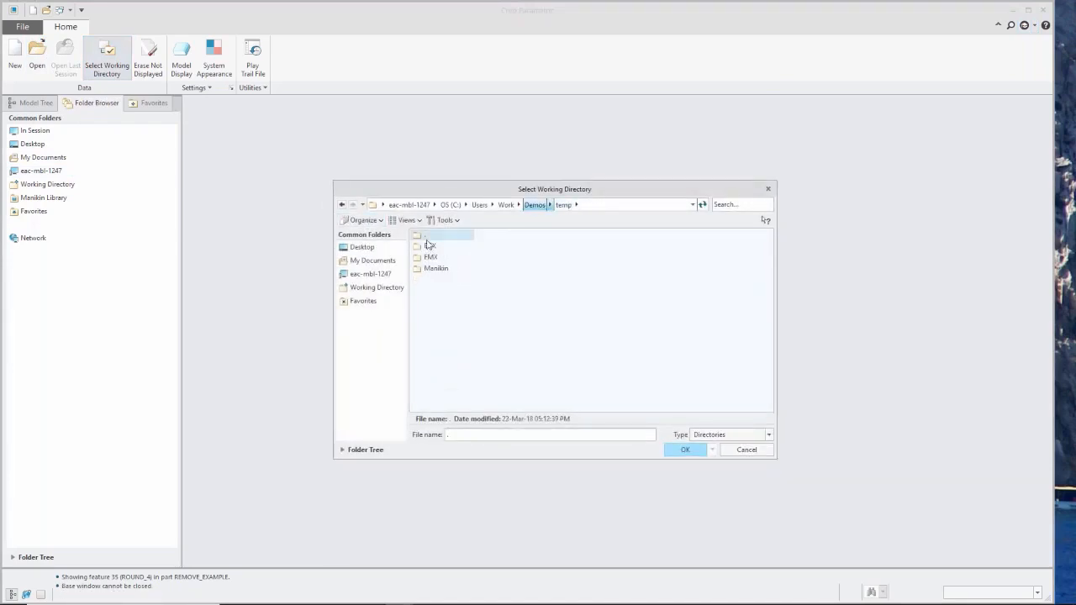
{"action": "double_click", "coordinate": [429, 245]}
{"action": "double_click", "coordinate": [437, 246]}
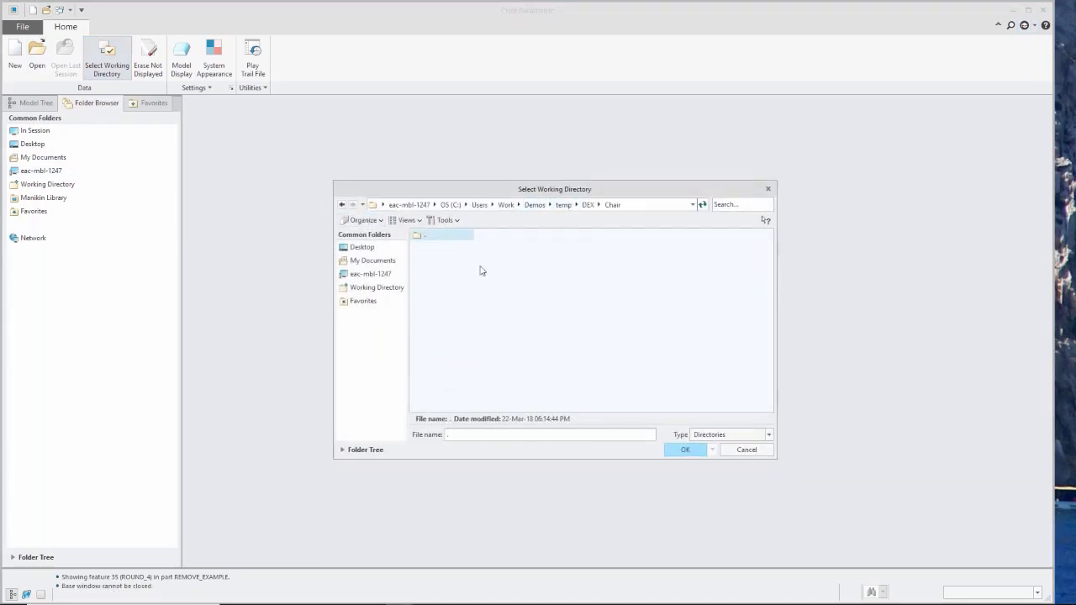
{"action": "left_click", "coordinate": [685, 449]}
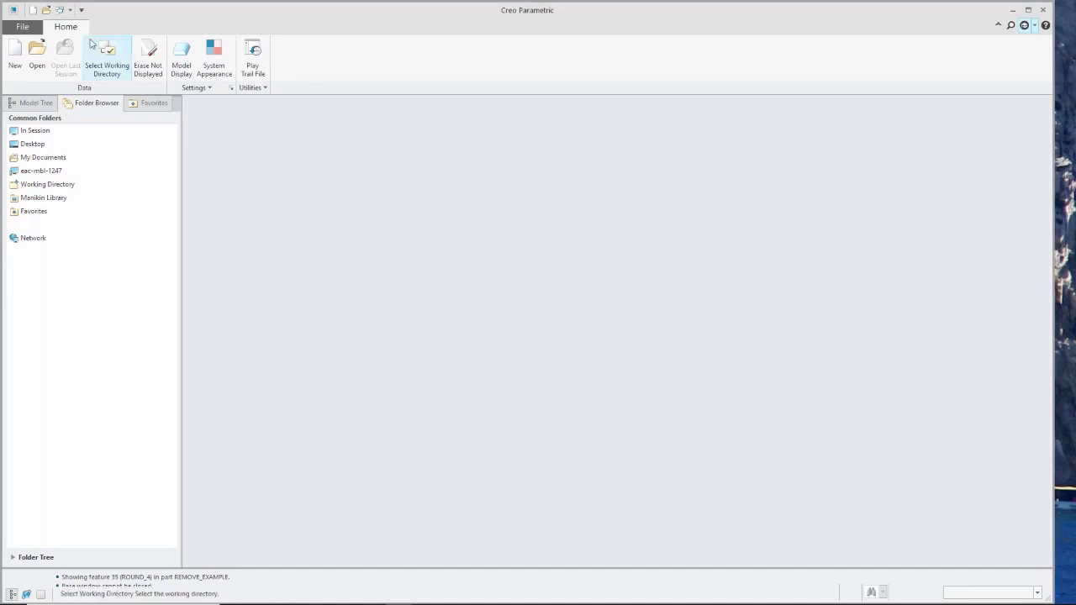
Open the chair assembly a.asm from the working directory.
{"action": "left_click", "coordinate": [37, 48]}
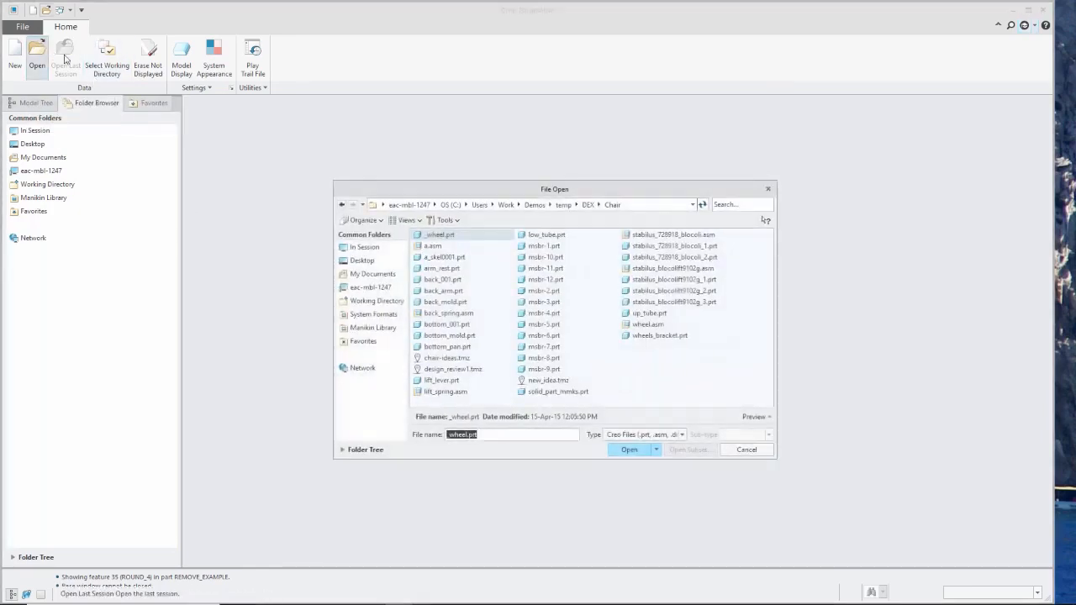
{"action": "left_click", "coordinate": [430, 246]}
{"action": "double_click", "coordinate": [426, 246]}
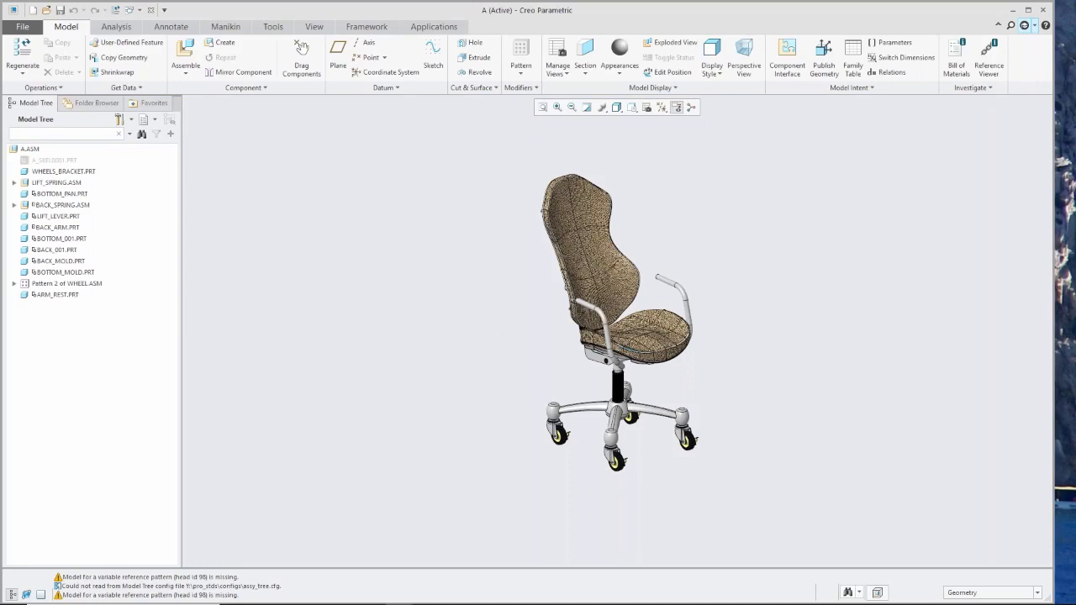
{"action": "scroll", "coordinate": [720, 303], "scroll_direction": "down", "scroll_amount": 5}
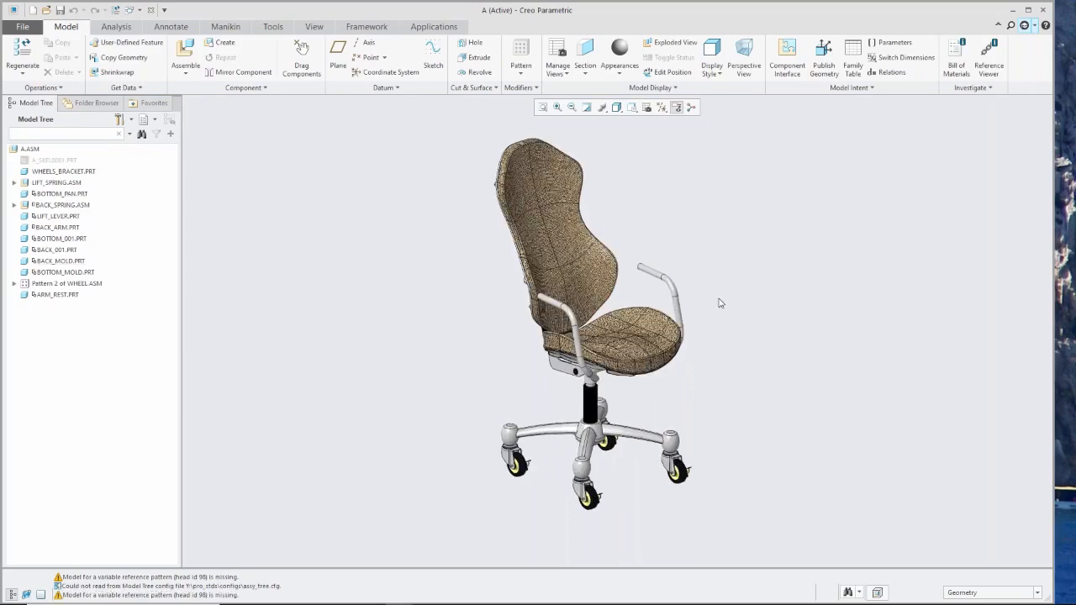
{"action": "mouse_move", "coordinate": [684, 295]}
{"action": "middle_mouse_down"}
{"action": "mouse_move", "coordinate": [588, 328]}
{"action": "mouse_move", "coordinate": [396, 353]}
{"action": "mouse_move", "coordinate": [434, 357]}
{"action": "middle_mouse_up"}
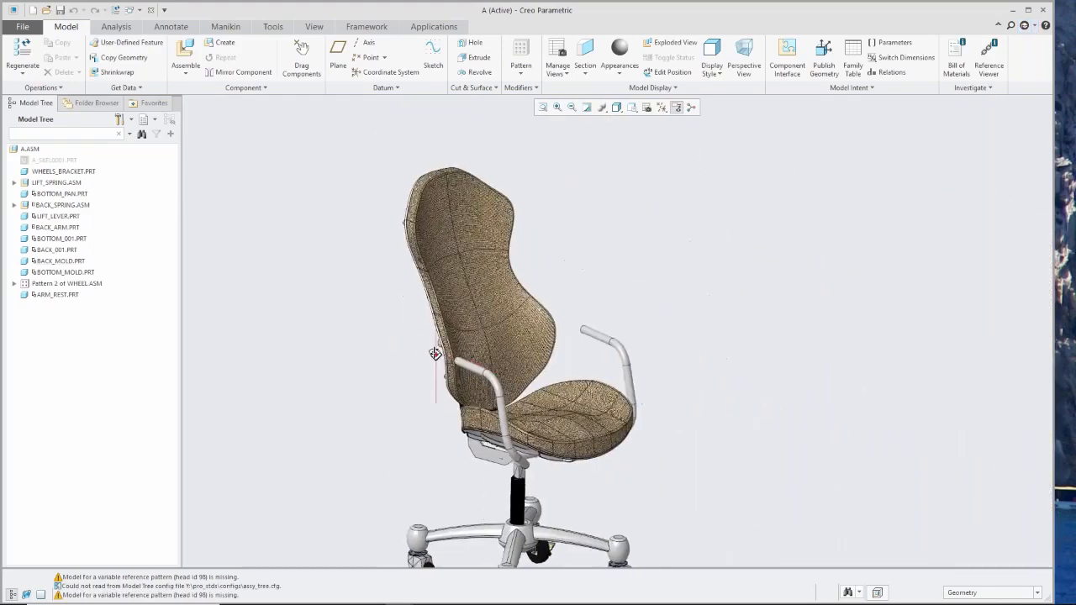
Start a new Design Exploration session for the chair assembly named chair_ideas.
{"action": "scroll", "coordinate": [370, 358], "scroll_direction": "up", "scroll_amount": 4}
{"action": "scroll", "coordinate": [482, 394], "scroll_direction": "down", "scroll_amount": 5}
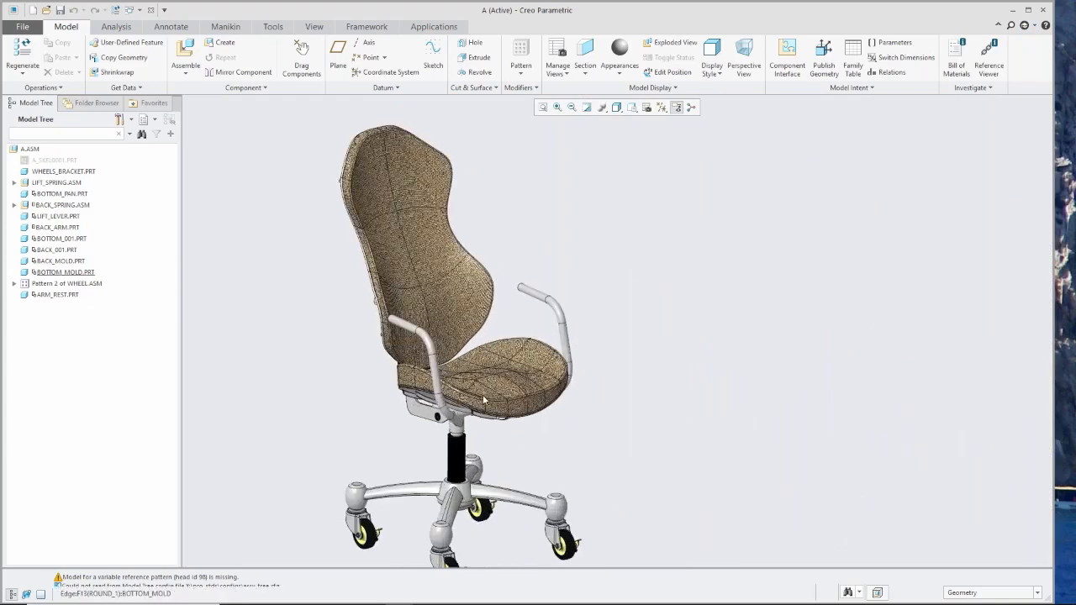
{"action": "scroll", "coordinate": [480, 393], "scroll_direction": "up", "scroll_amount": 2}
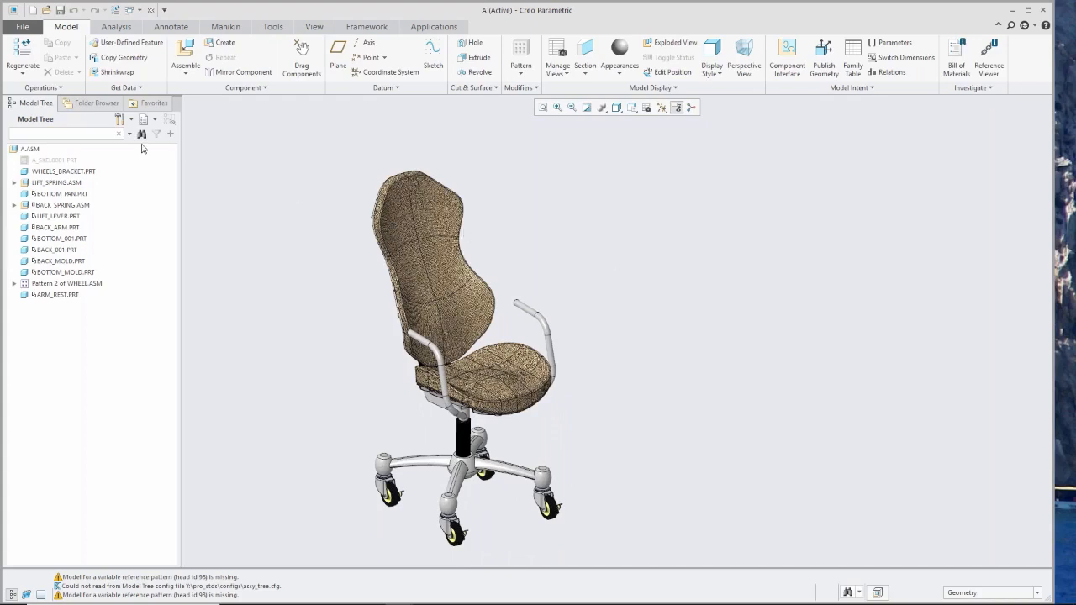
{"action": "left_click", "coordinate": [20, 28]}
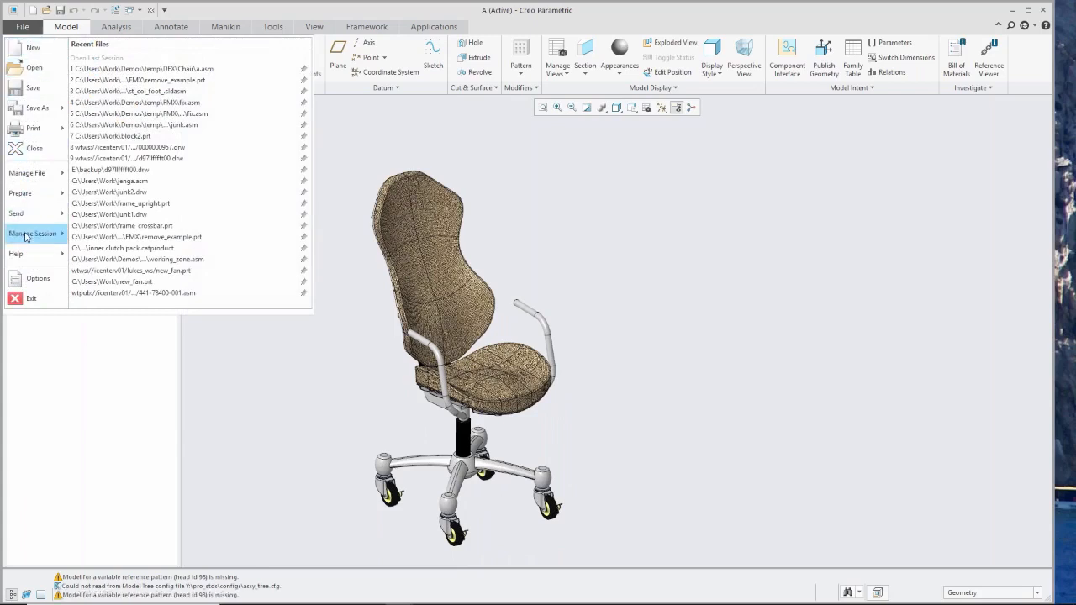
{"action": "mouse_move", "coordinate": [27, 236]}
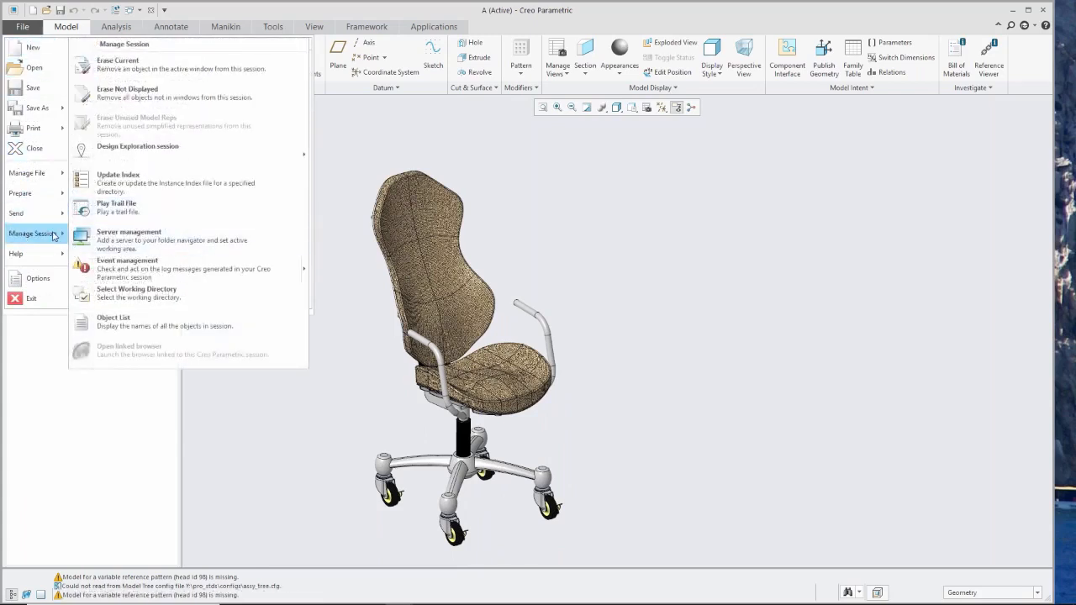
{"action": "mouse_move", "coordinate": [125, 154]}
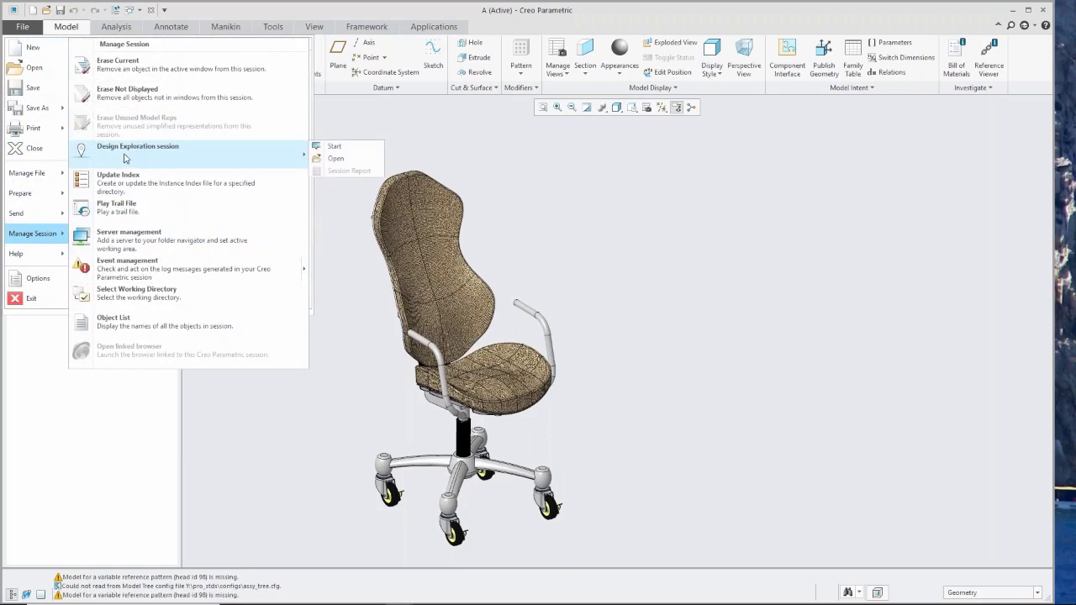
{"action": "left_click", "coordinate": [334, 148]}
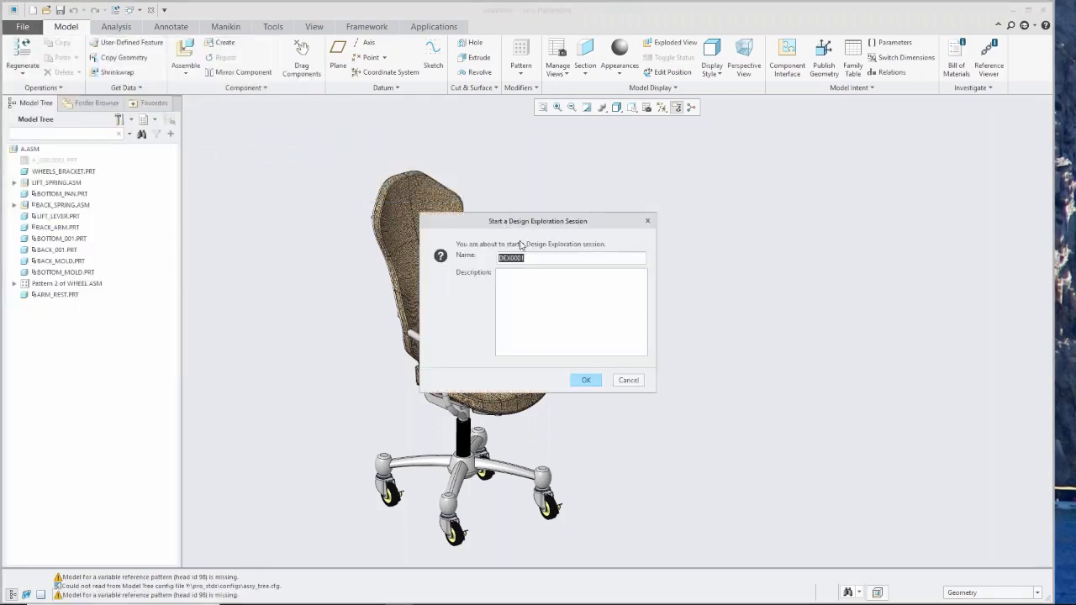
{"action": "type", "text": "chair_ideas"}
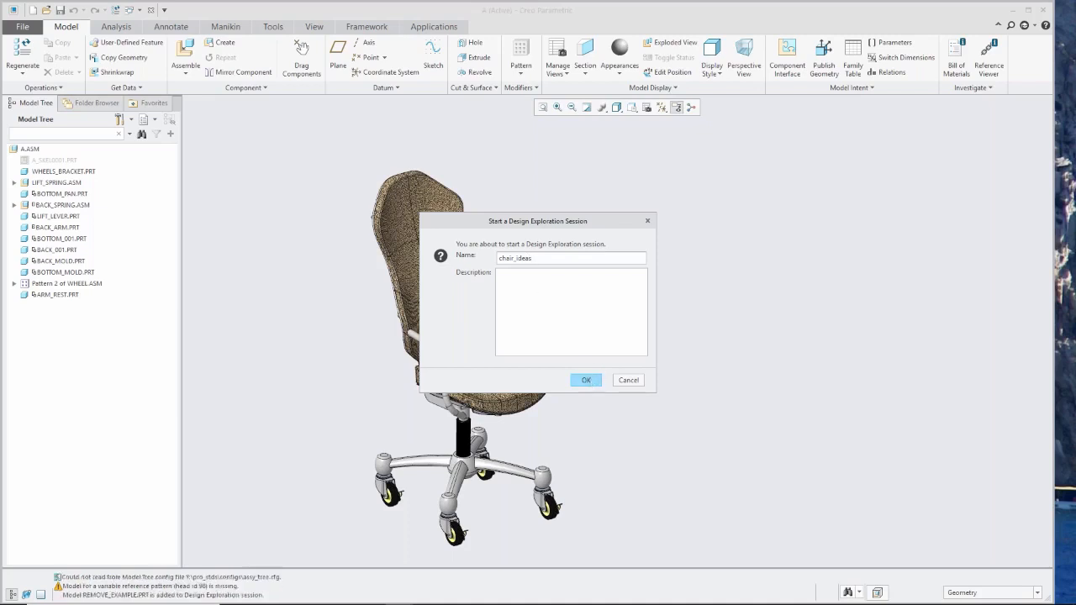
{"action": "left_click", "coordinate": [588, 381]}
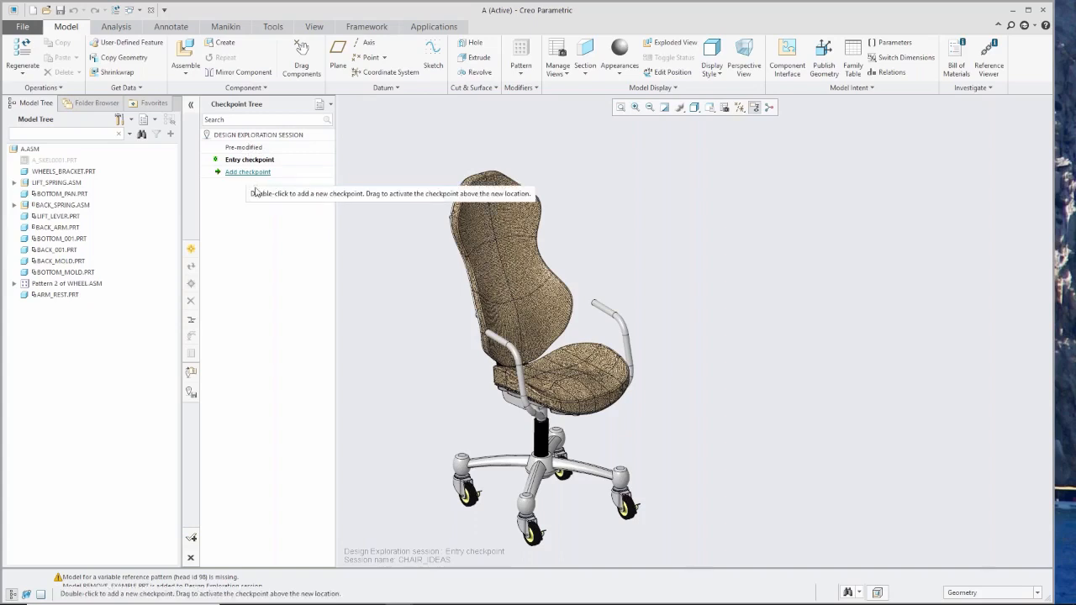
Test the backrest's motion against the original armrests with Drag Components, restoring its position and ending the command.
{"action": "mouse_move", "coordinate": [552, 387]}
{"action": "middle_mouse_down"}
{"action": "mouse_move", "coordinate": [580, 345]}
{"action": "mouse_move", "coordinate": [545, 395]}
{"action": "mouse_move", "coordinate": [520, 371]}
{"action": "middle_mouse_up"}
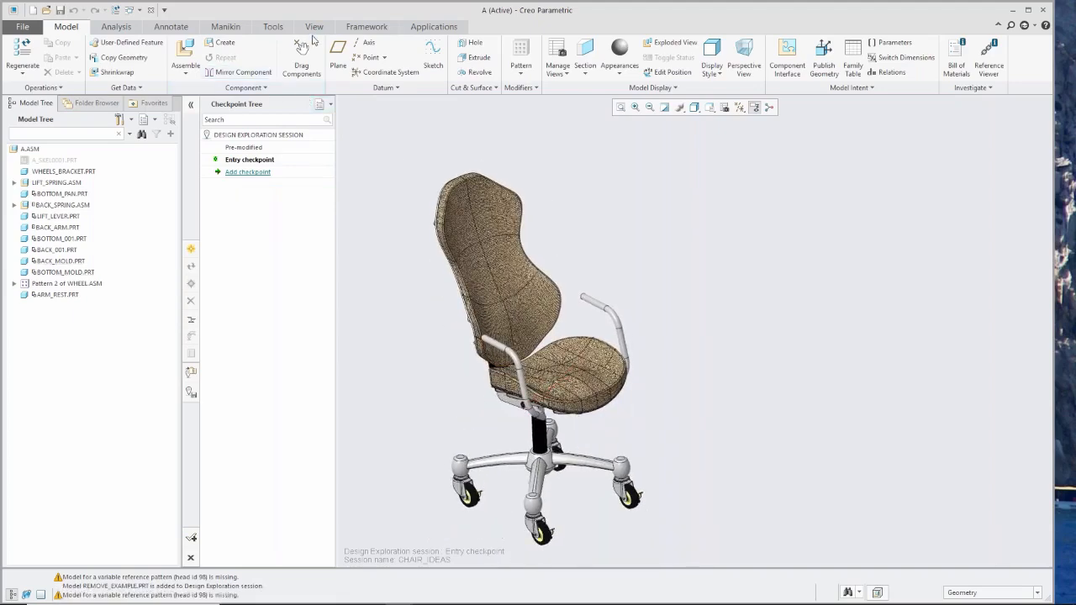
{"action": "left_click", "coordinate": [305, 50]}
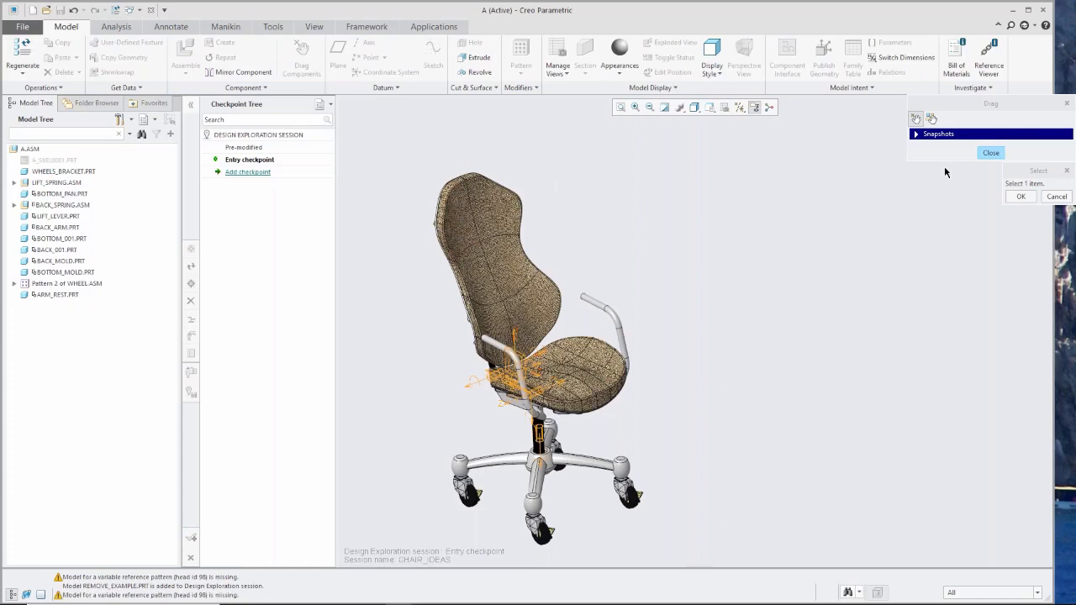
{"action": "left_click", "coordinate": [992, 152]}
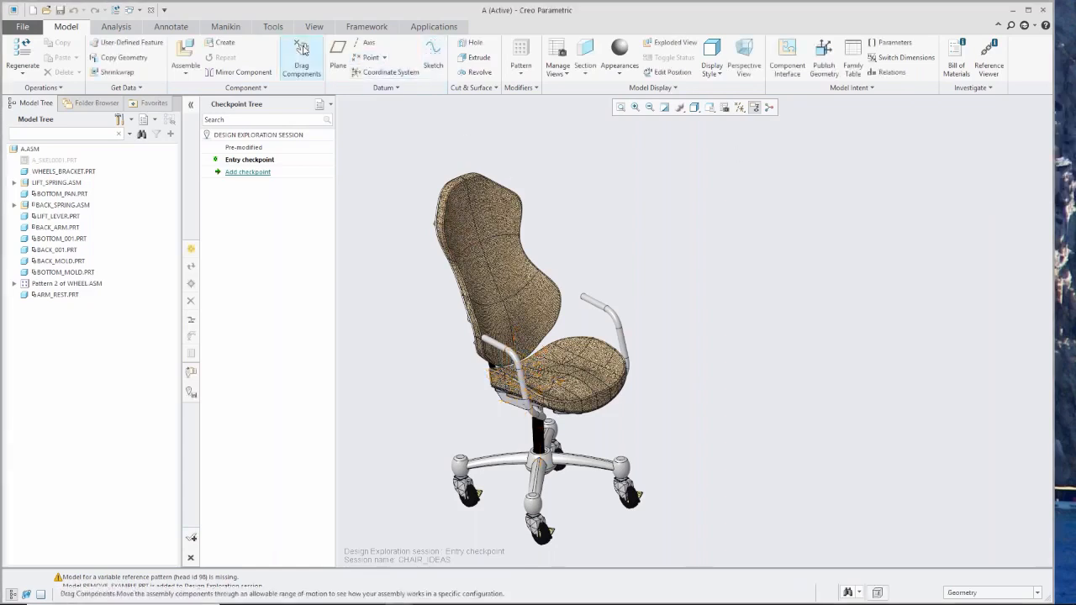
{"action": "left_click", "coordinate": [302, 52]}
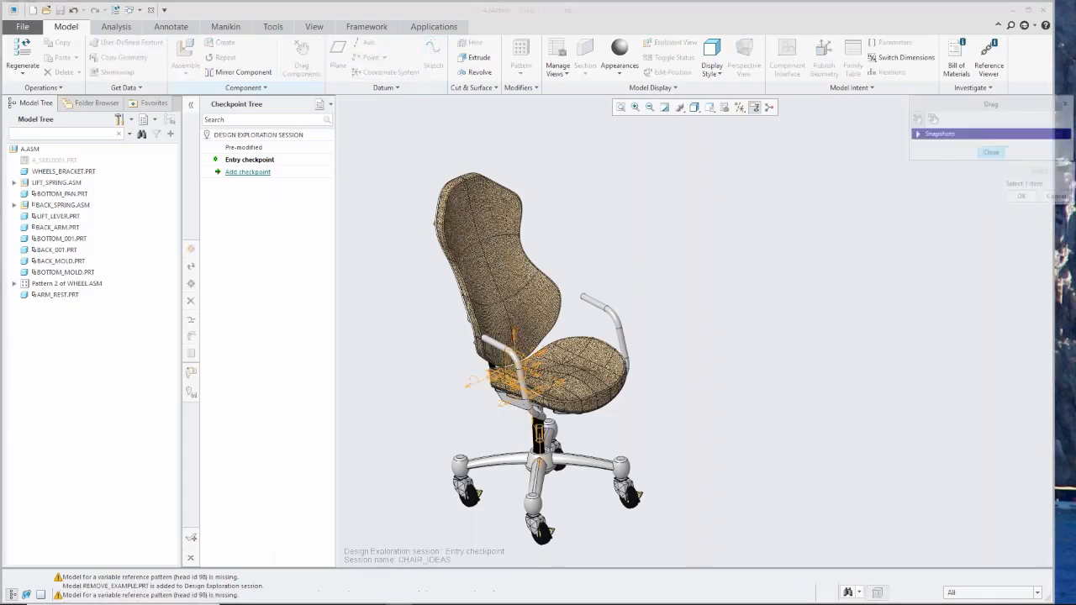
{"action": "left_click", "coordinate": [426, 222]}
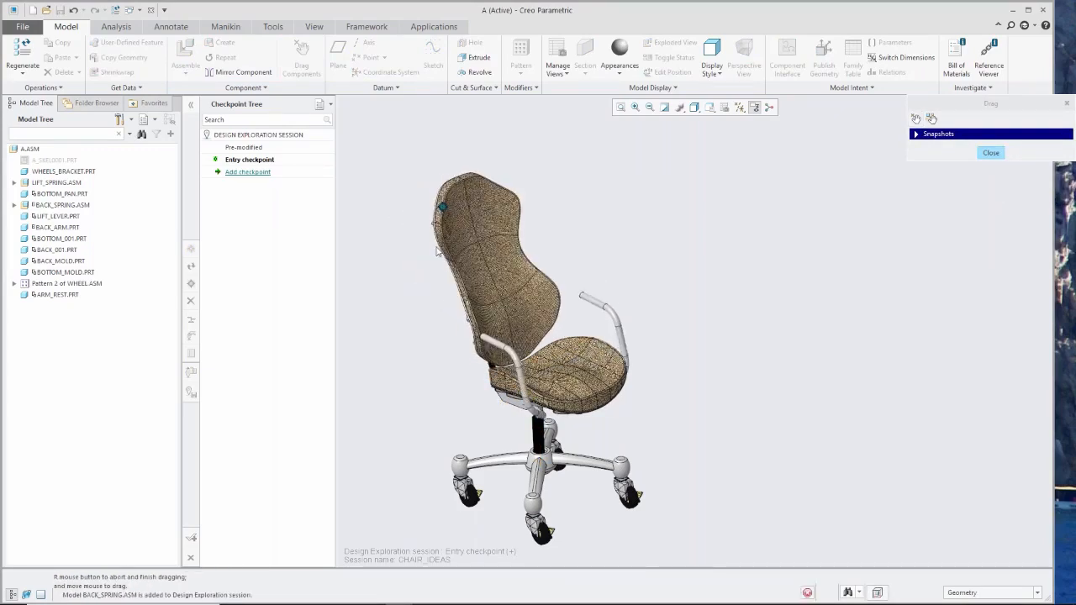
{"action": "middle_click", "coordinate": [518, 228]}
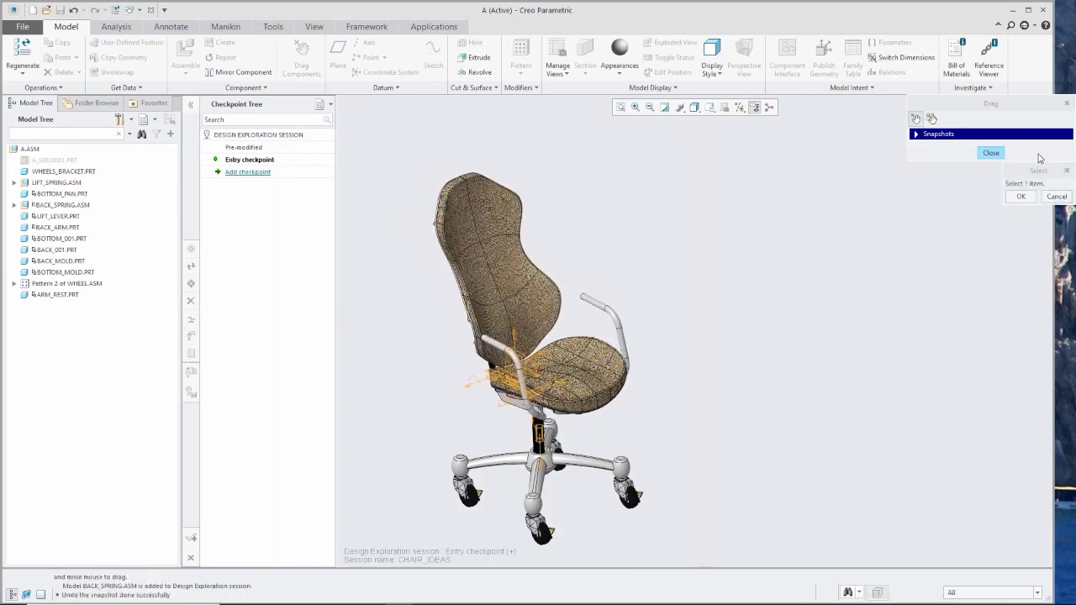
{"action": "left_click", "coordinate": [990, 154]}
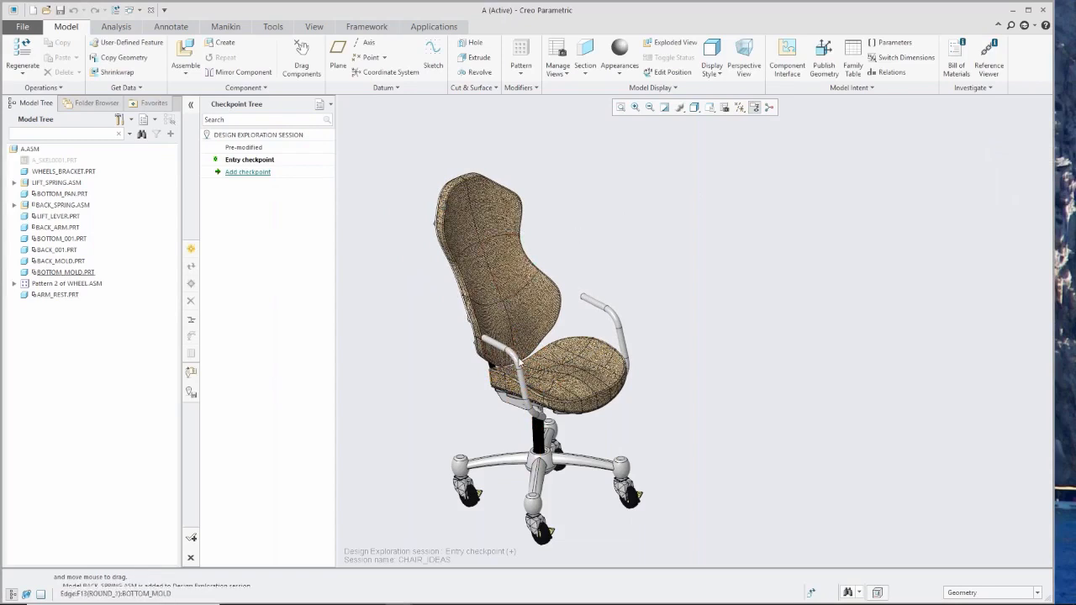
Set the model tree to display features and suppressed objects.
{"action": "left_click", "coordinate": [131, 120]}
{"action": "left_click", "coordinate": [149, 135]}
{"action": "left_click", "coordinate": [343, 215]}
{"action": "left_click", "coordinate": [348, 312]}
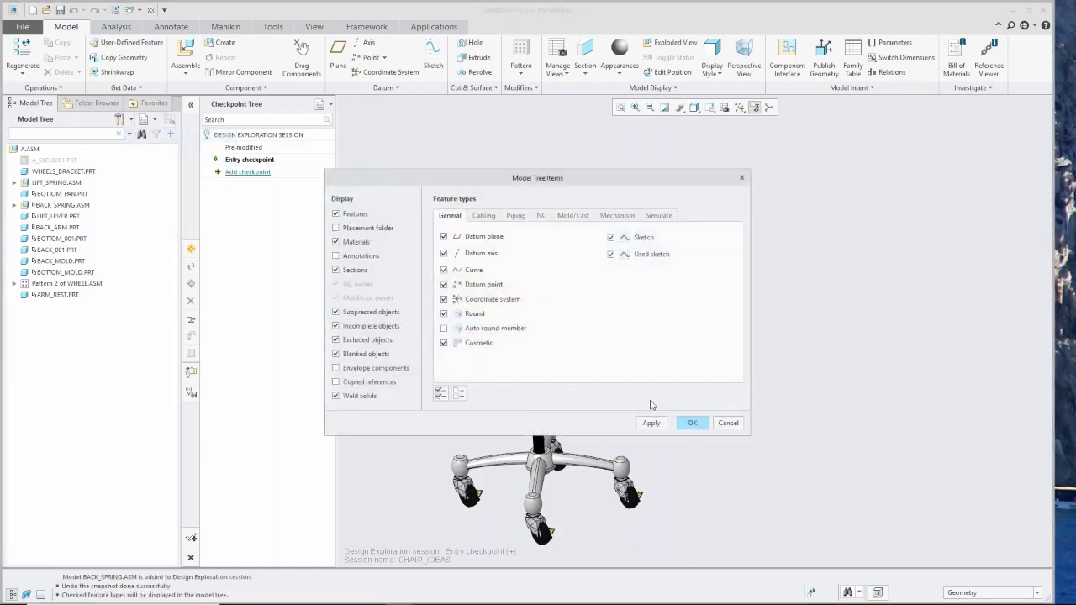
{"action": "left_click", "coordinate": [694, 423]}
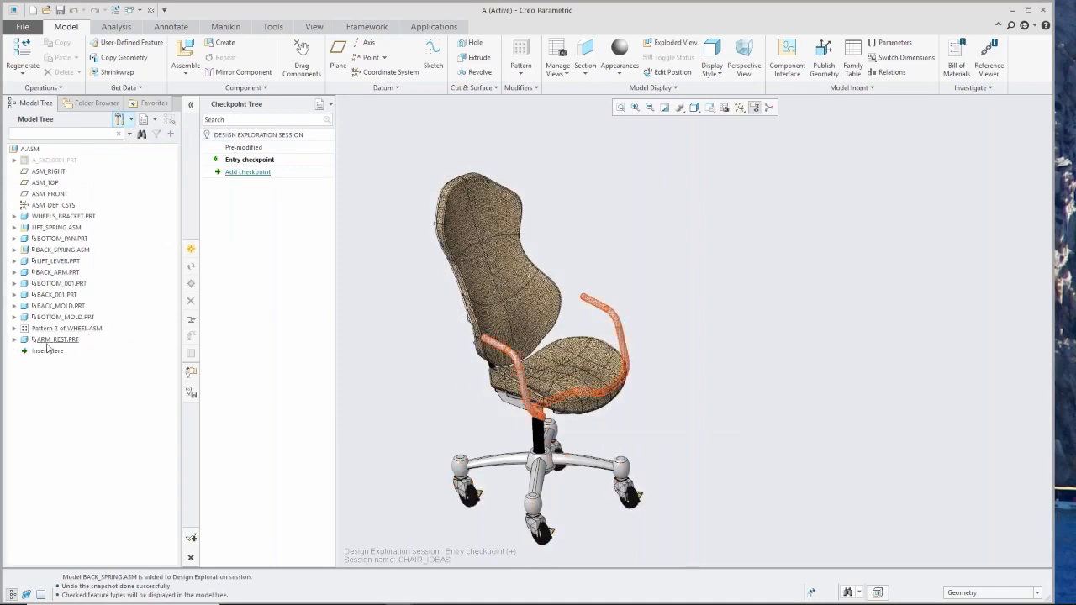
In ARM_REST.PRT, suppress Group TO_BOTTOM and resume Group TO_BACK so the armrests attach to the chair back.
{"action": "left_click", "coordinate": [14, 341]}
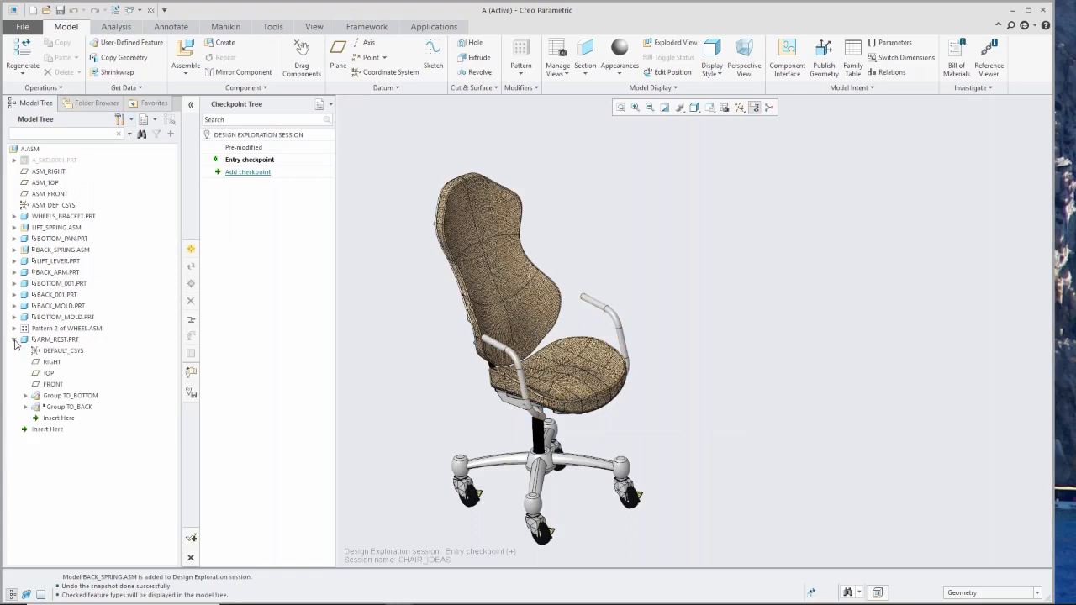
{"action": "left_click", "coordinate": [58, 397]}
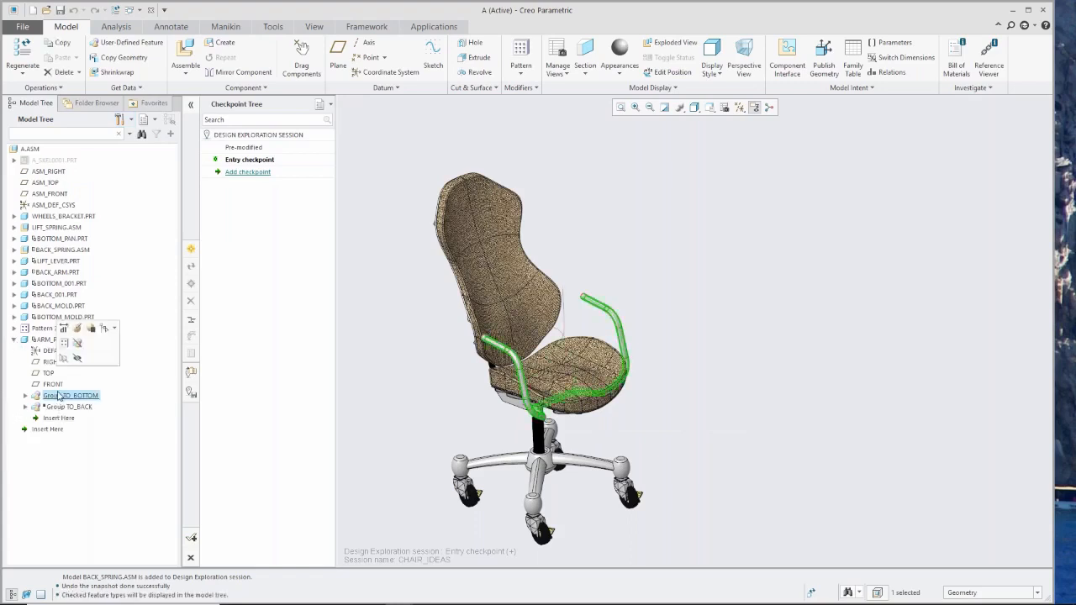
{"action": "left_click", "coordinate": [92, 331]}
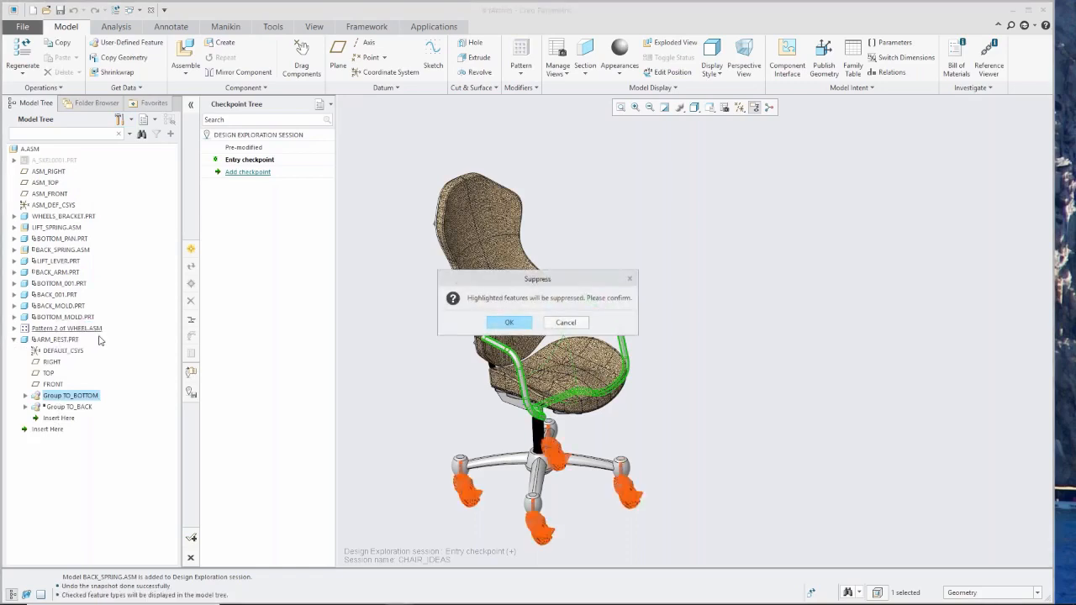
{"action": "key", "text": "Return"}
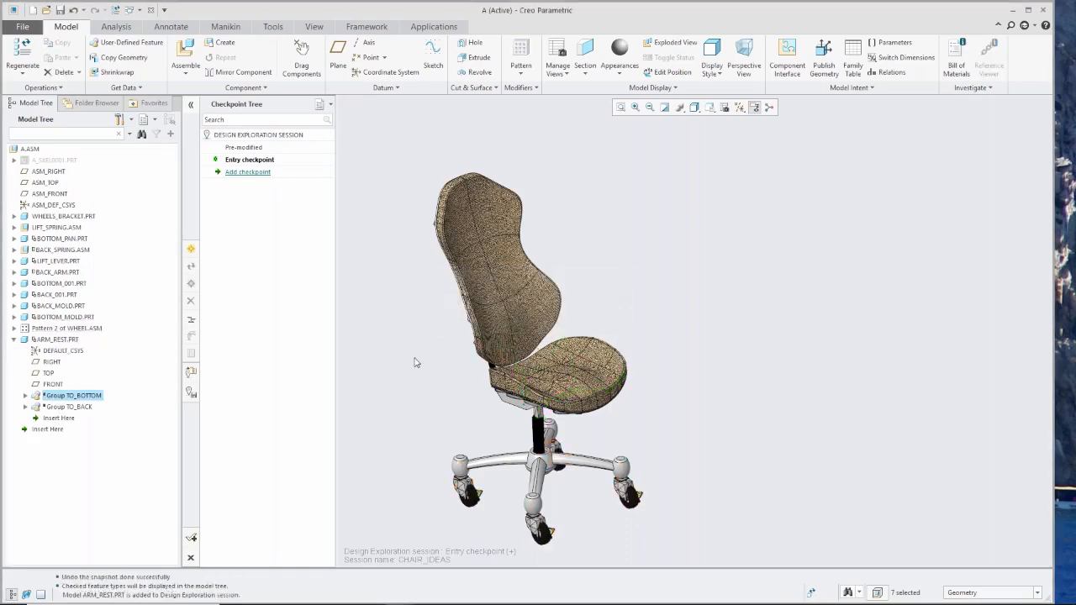
{"action": "left_click", "coordinate": [77, 408]}
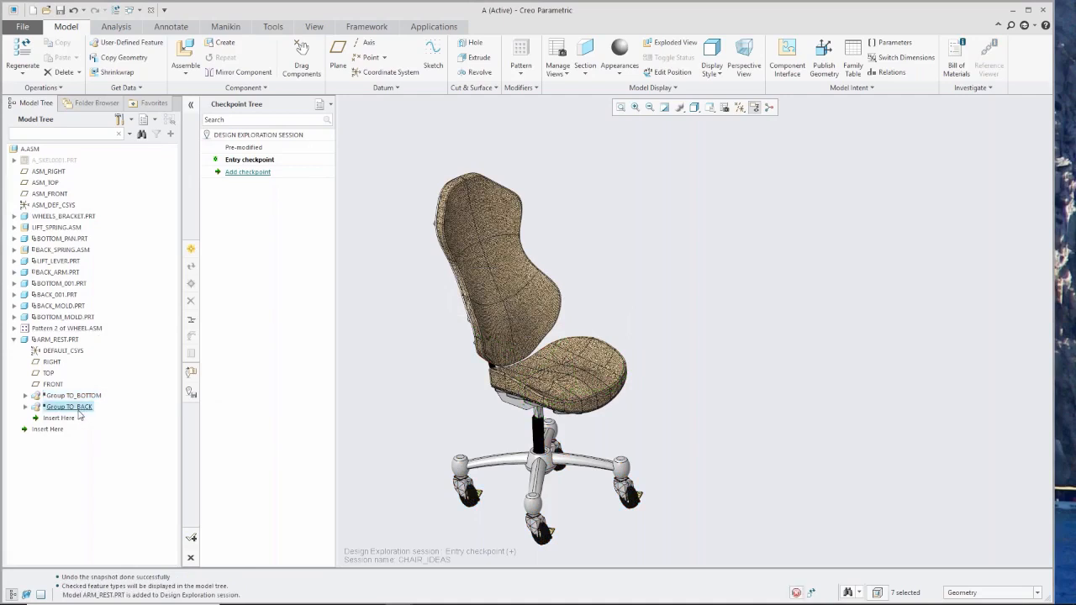
{"action": "left_click", "coordinate": [86, 362]}
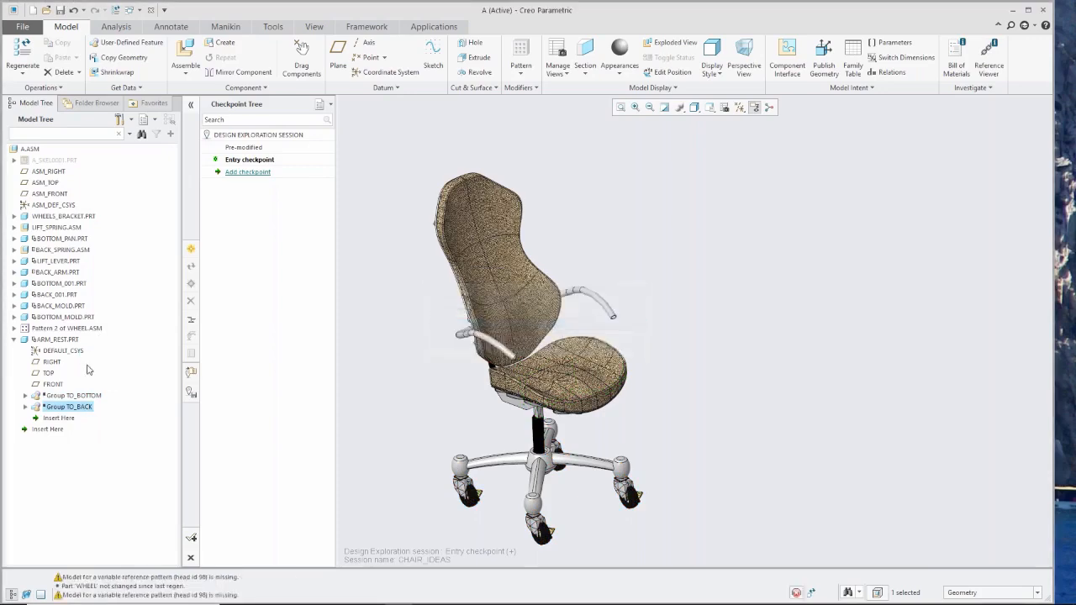
{"action": "left_click", "coordinate": [387, 409]}
Move the backrest with Drag Components to examine how the back-mounted armrests follow, abort the move and inspect the chair up close.
{"action": "mouse_move", "coordinate": [413, 398]}
{"action": "middle_mouse_down"}
{"action": "mouse_move", "coordinate": [447, 406]}
{"action": "mouse_move", "coordinate": [425, 395]}
{"action": "middle_mouse_up"}
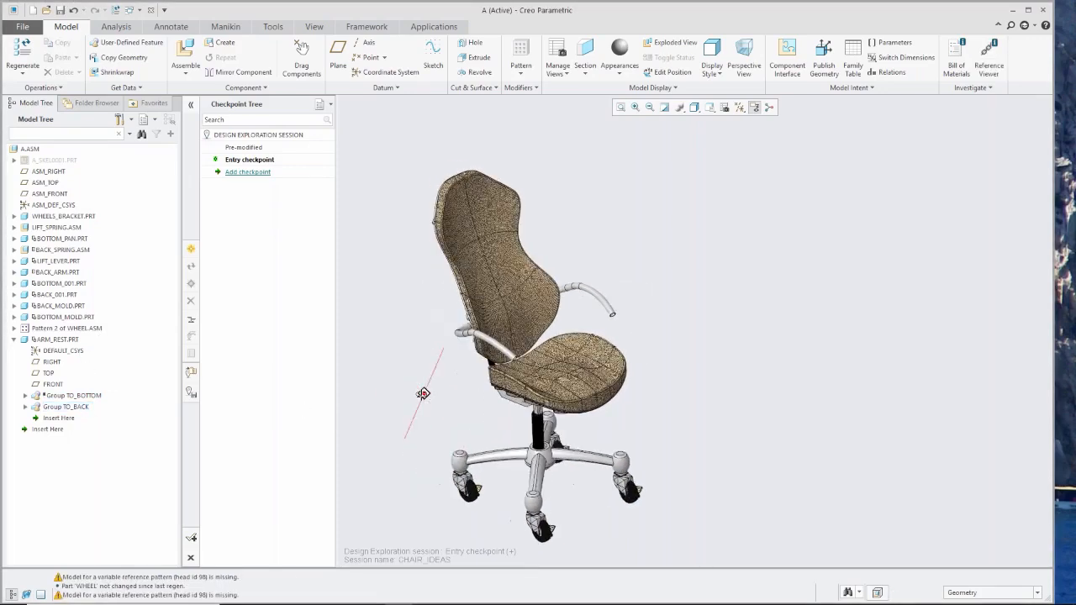
{"action": "scroll", "coordinate": [425, 395], "scroll_direction": "up", "scroll_amount": 2}
{"action": "left_click", "coordinate": [304, 49]}
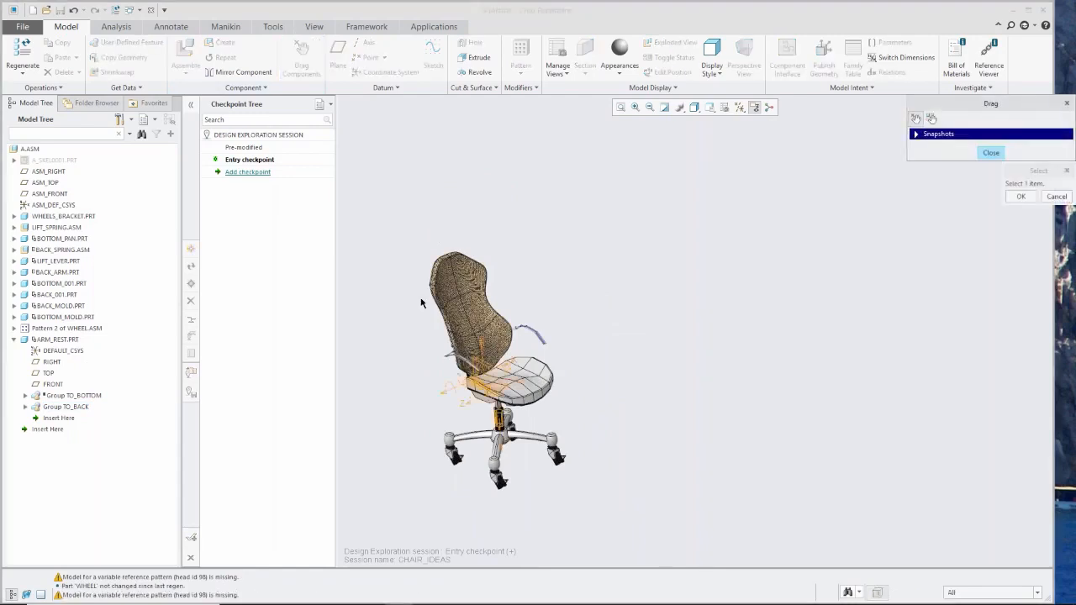
{"action": "left_click", "coordinate": [438, 269]}
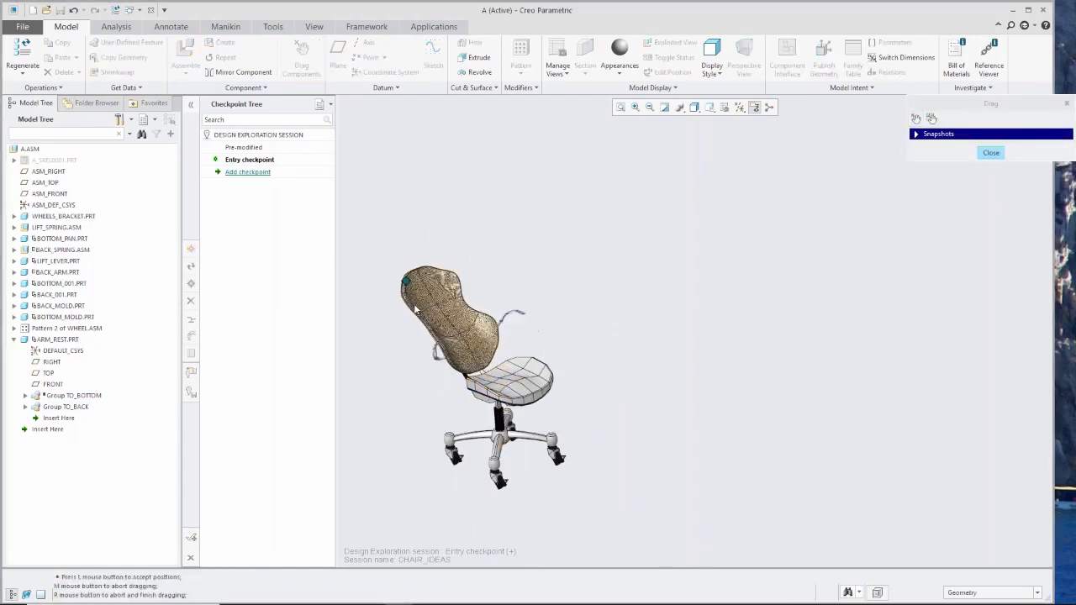
{"action": "middle_click", "coordinate": [438, 296]}
{"action": "mouse_move", "coordinate": [457, 400]}
{"action": "middle_mouse_down"}
{"action": "mouse_move", "coordinate": [569, 412]}
{"action": "mouse_move", "coordinate": [535, 394]}
{"action": "mouse_move", "coordinate": [565, 377]}
{"action": "mouse_move", "coordinate": [421, 358]}
{"action": "middle_mouse_up"}
{"action": "scroll", "coordinate": [535, 394], "scroll_direction": "up", "scroll_amount": 2}
{"action": "scroll", "coordinate": [462, 361], "scroll_direction": "down", "scroll_amount": 8}
{"action": "scroll", "coordinate": [420, 358], "scroll_direction": "up", "scroll_amount": 6}
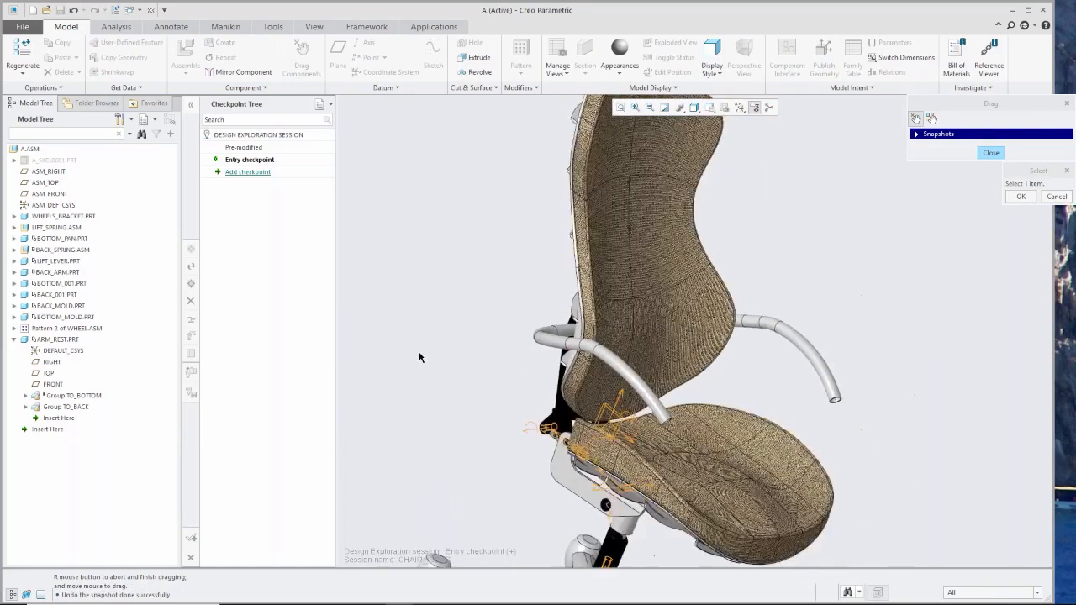
{"action": "middle_click_drag", "start_coordinate": [557, 408], "coordinate": [556, 432]}
{"action": "scroll", "coordinate": [572, 446], "scroll_direction": "up", "scroll_amount": 1}
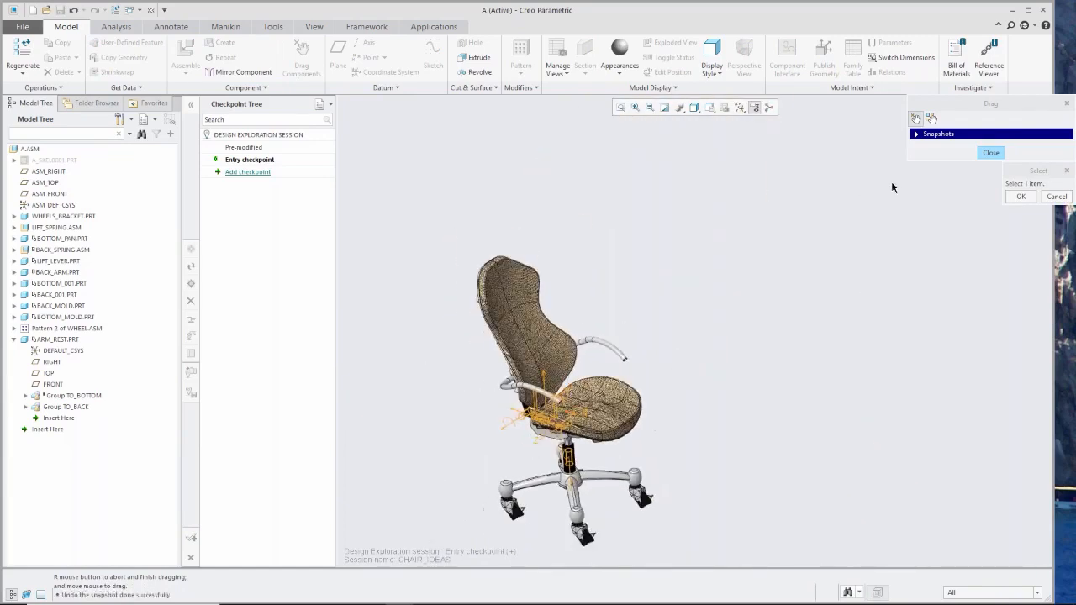
{"action": "left_click", "coordinate": [990, 154]}
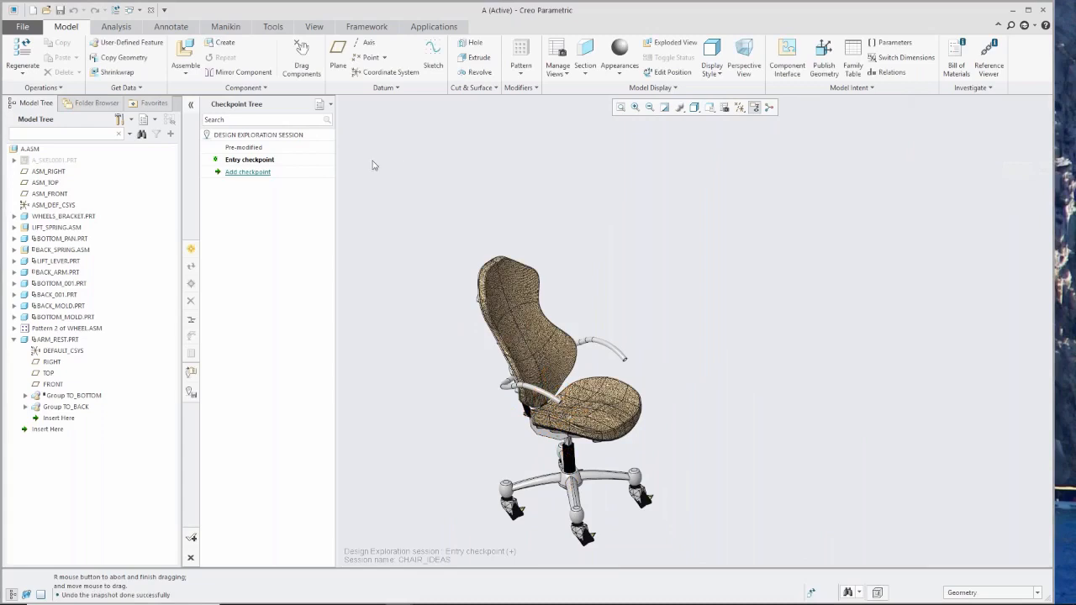
Add a checkpoint named new_arms after the entry checkpoint.
{"action": "left_click", "coordinate": [248, 172]}
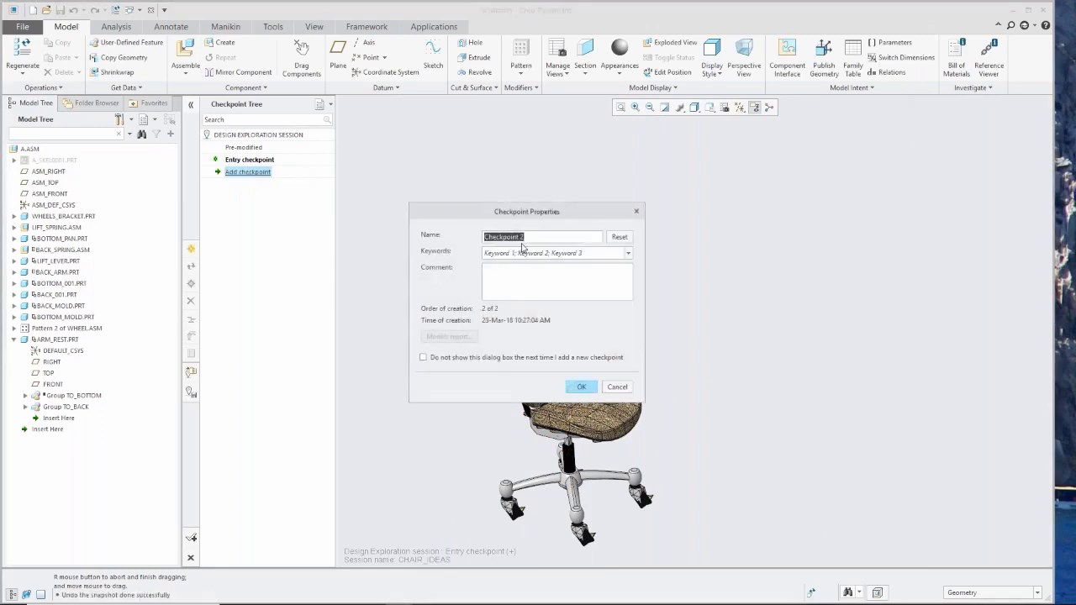
{"action": "type", "text": "new_arms"}
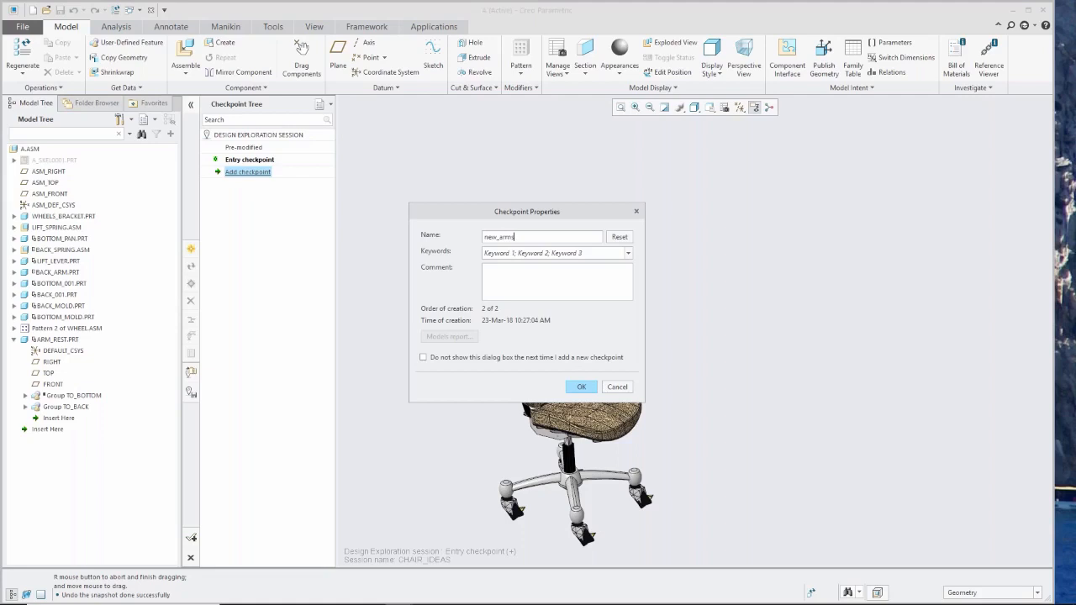
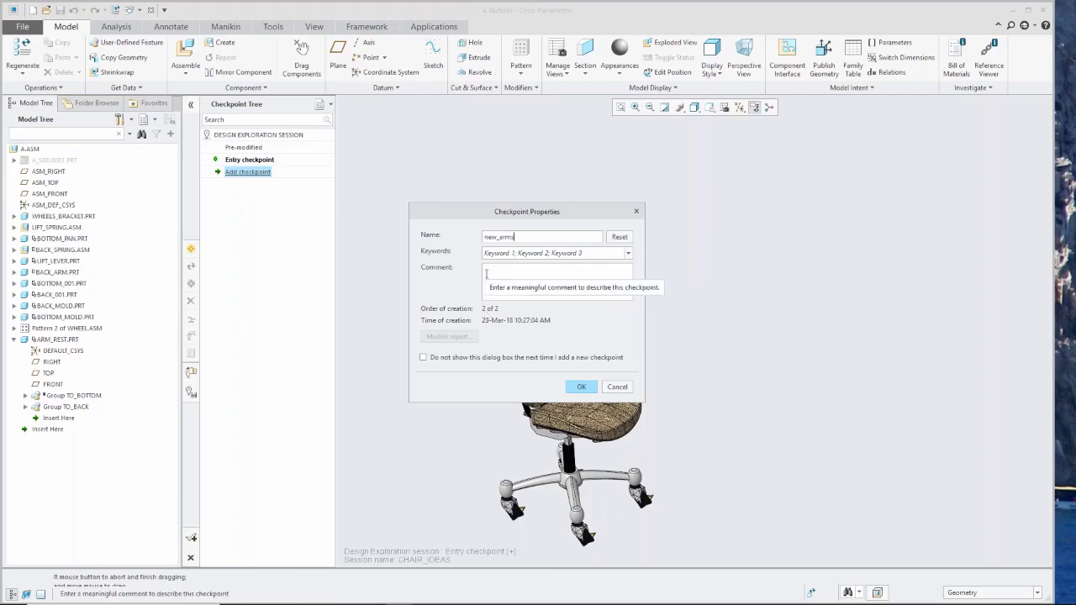
Finish adding the new_arms checkpoint, and restore Pre-modified and new_arms in turn to compare the armrest designs.
{"action": "left_click", "coordinate": [581, 388]}
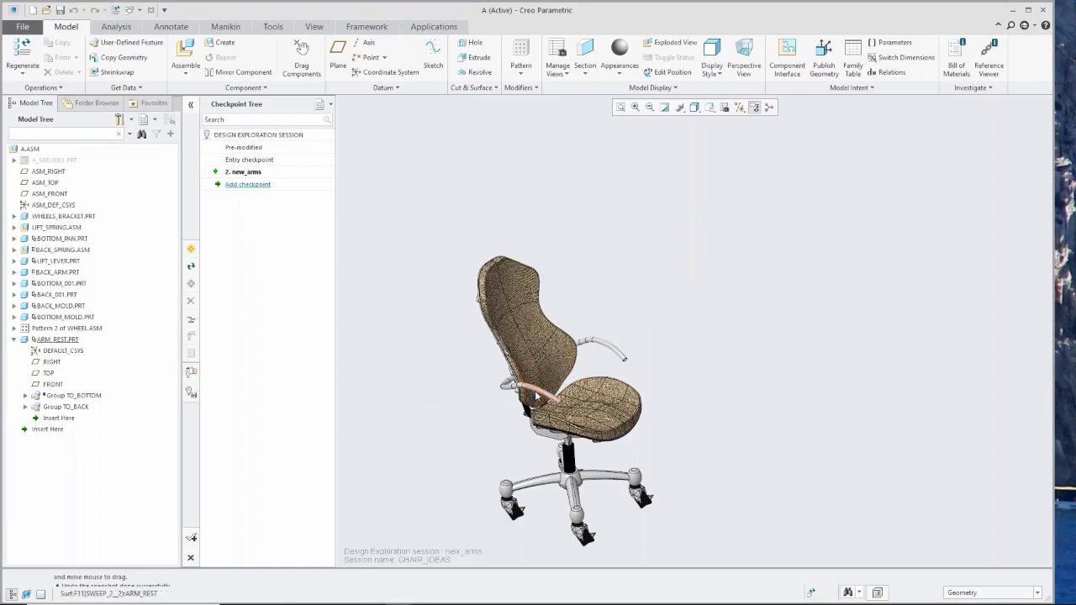
{"action": "double_click", "coordinate": [244, 148]}
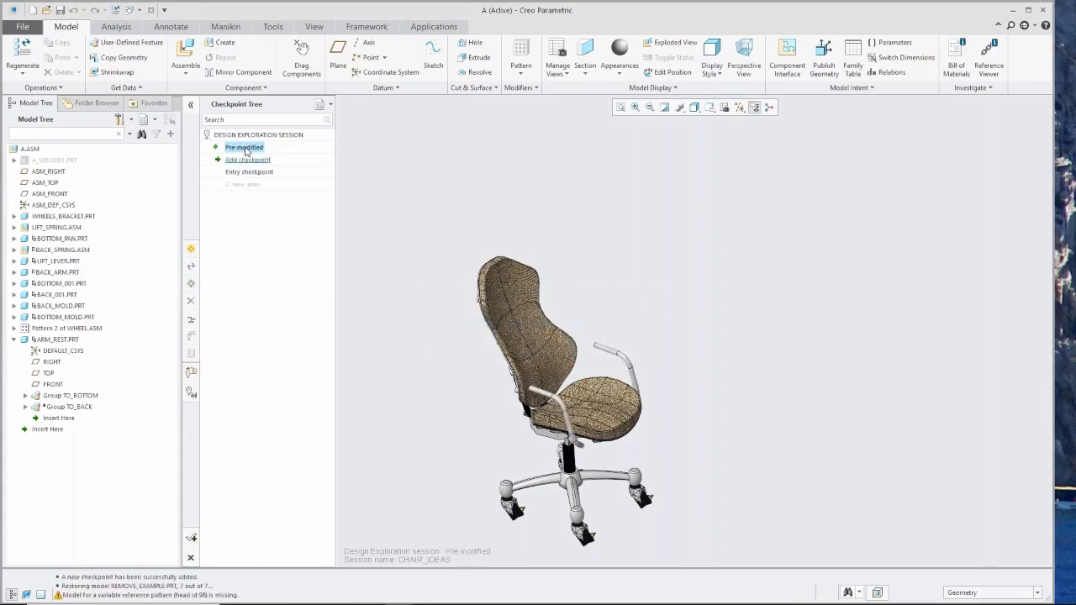
{"action": "double_click", "coordinate": [244, 186]}
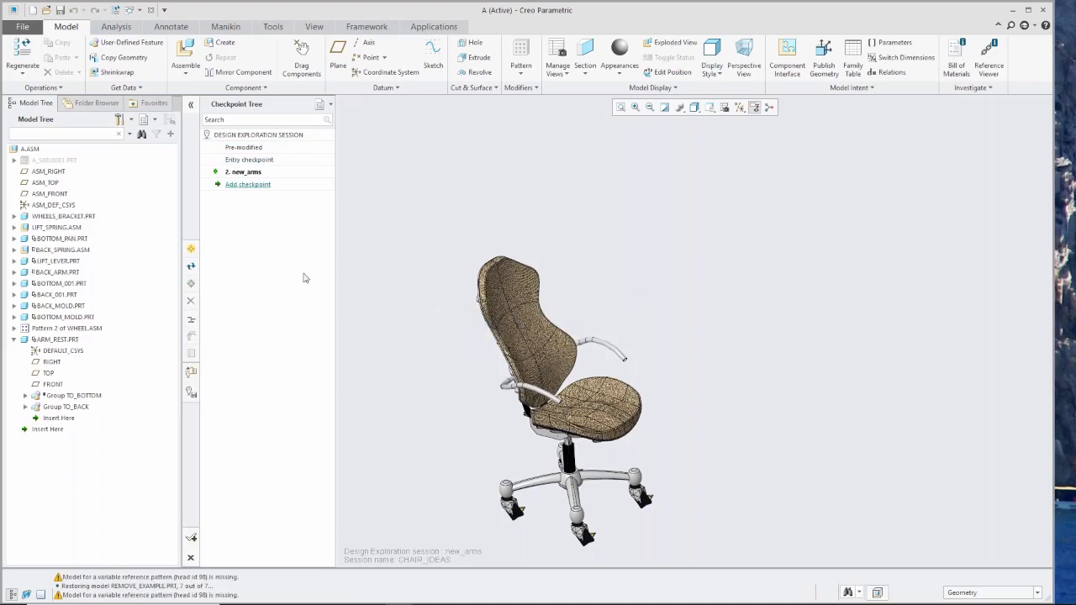
{"action": "middle_click_drag", "start_coordinate": [543, 430], "coordinate": [545, 425]}
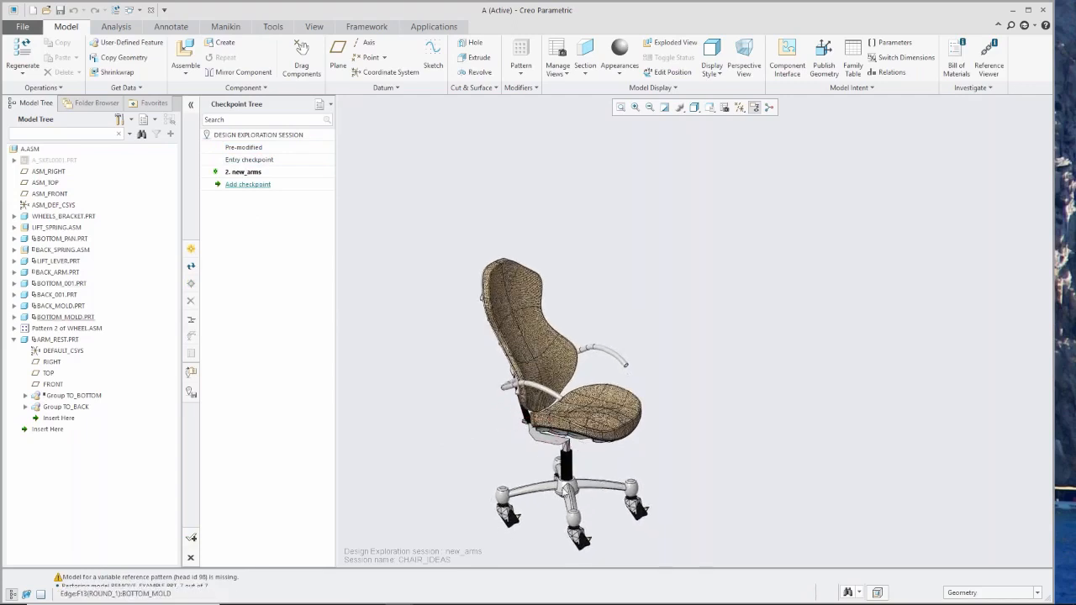
{"action": "scroll", "coordinate": [564, 551], "scroll_direction": "up", "scroll_amount": 1}
{"action": "scroll", "coordinate": [564, 551], "scroll_direction": "down", "scroll_amount": 3}
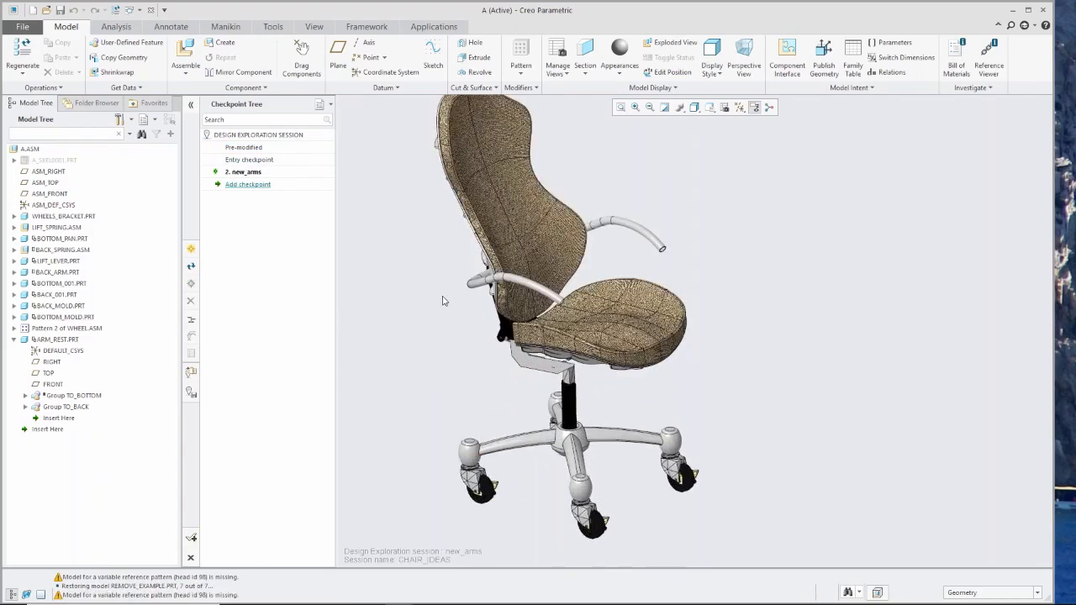
{"action": "middle_click_drag", "start_coordinate": [445, 305], "coordinate": [491, 345]}
{"action": "scroll", "coordinate": [724, 246], "scroll_direction": "down", "scroll_amount": 3}
{"action": "scroll", "coordinate": [712, 241], "scroll_direction": "up", "scroll_amount": 1}
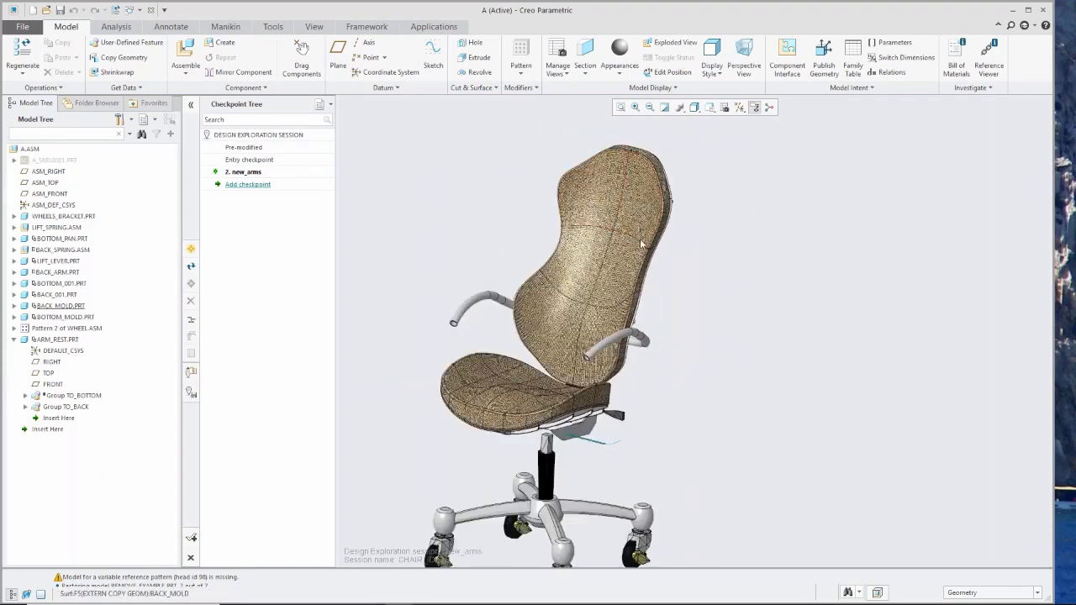
Show the hidden skeleton A_SKEL0001.PRT and expand its features in the model tree.
{"action": "left_click", "coordinate": [53, 160]}
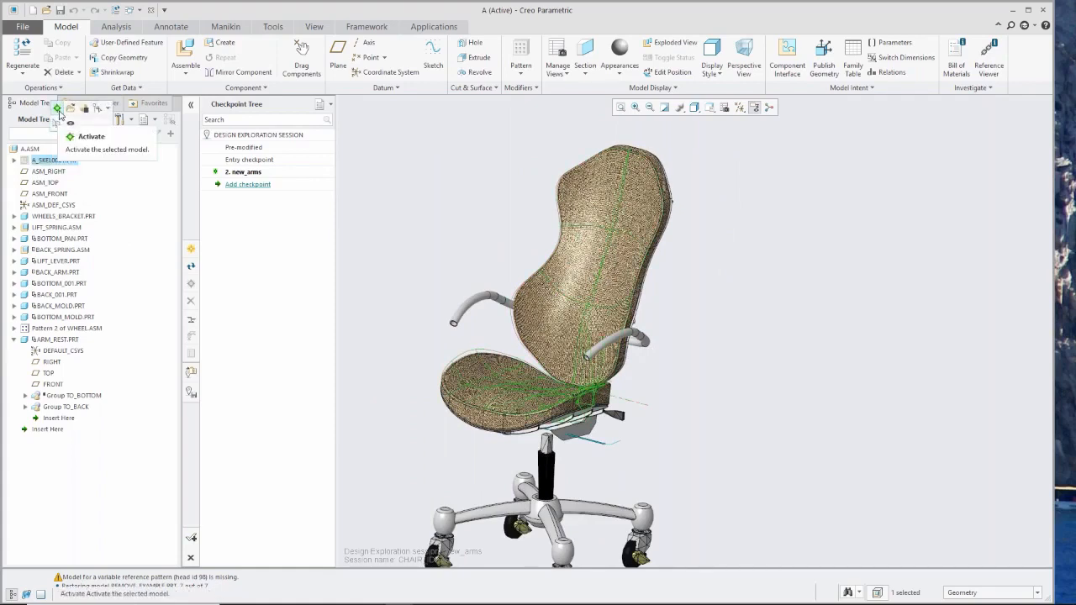
{"action": "left_click", "coordinate": [70, 124]}
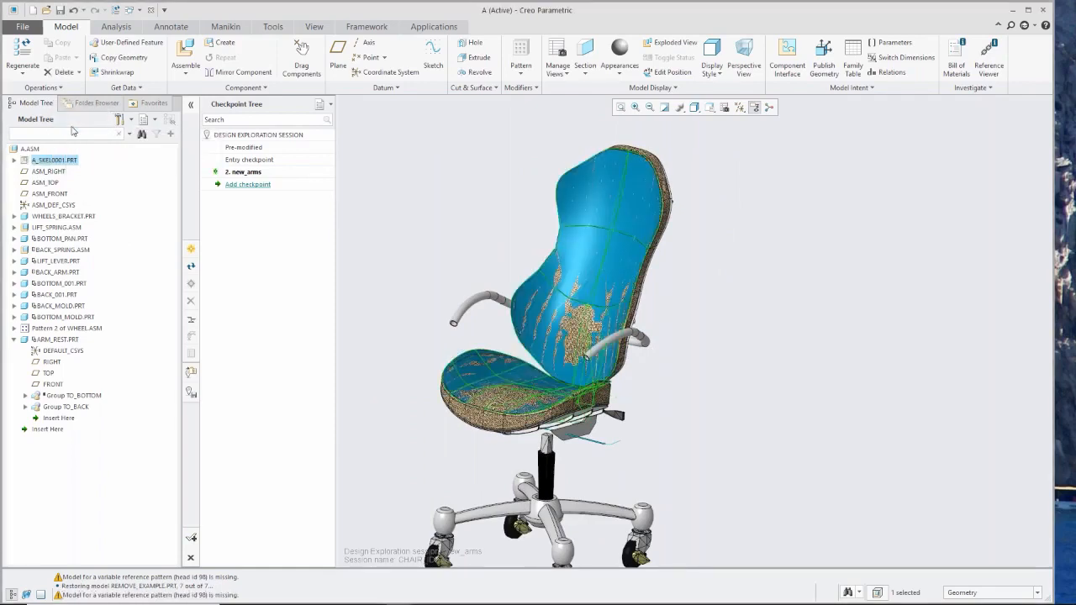
{"action": "left_click", "coordinate": [14, 159]}
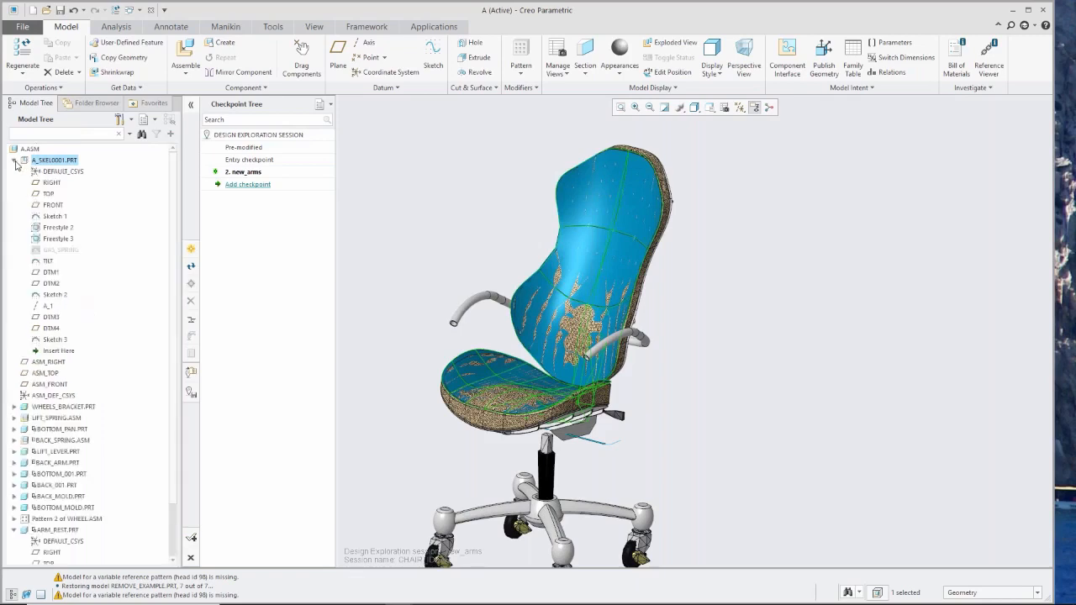
Open the definition of the Freestyle 2 backrest feature in A_SKEL0001.PRT for editing.
{"action": "left_click", "coordinate": [49, 229]}
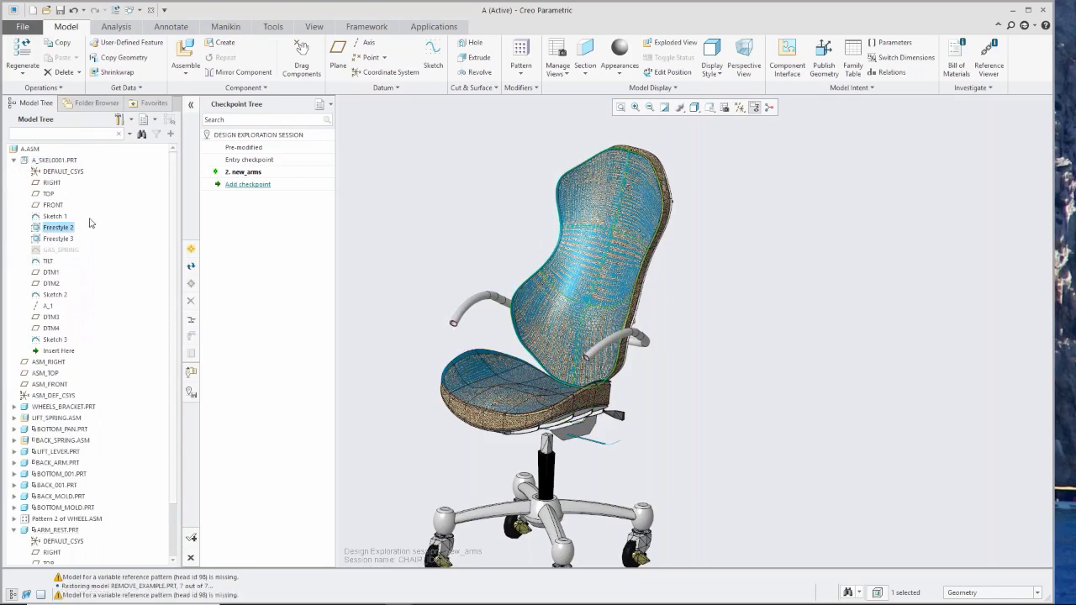
{"action": "right_click", "coordinate": [63, 235]}
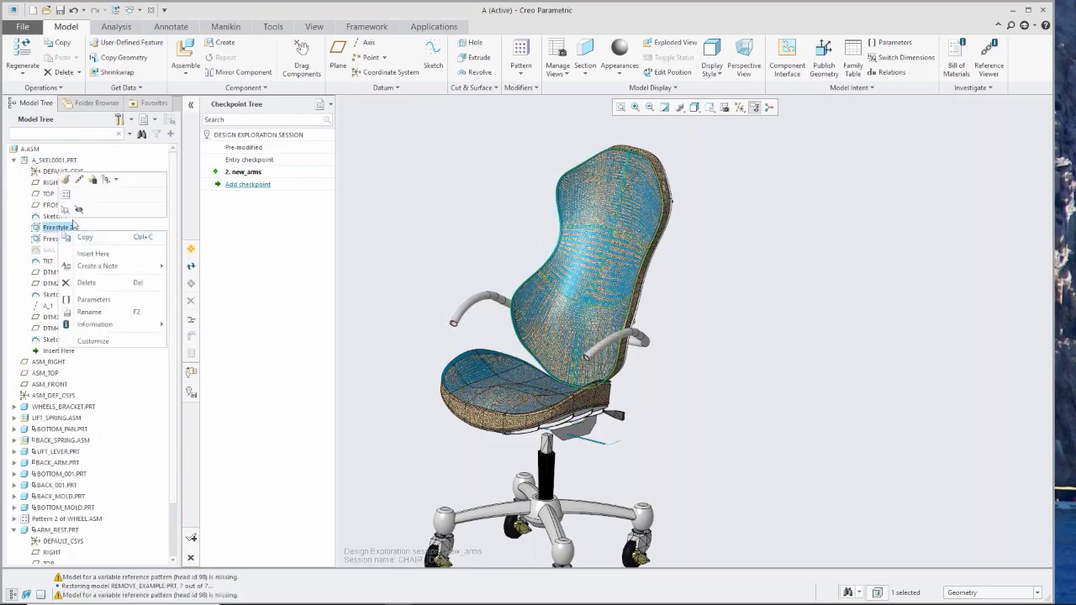
{"action": "left_click", "coordinate": [359, 269]}
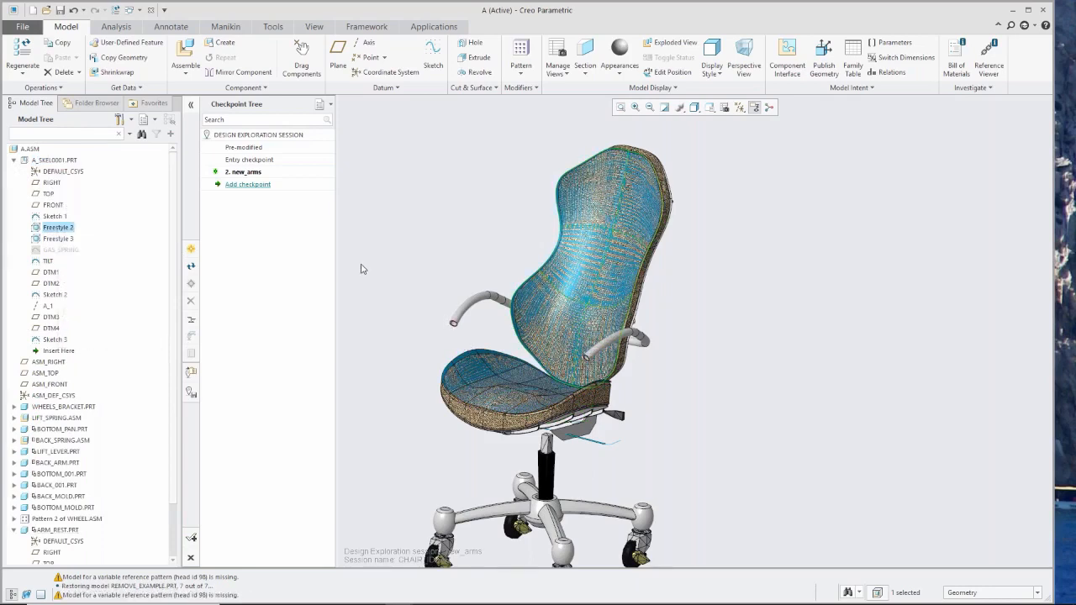
{"action": "middle_click_drag", "start_coordinate": [450, 341], "coordinate": [413, 317]}
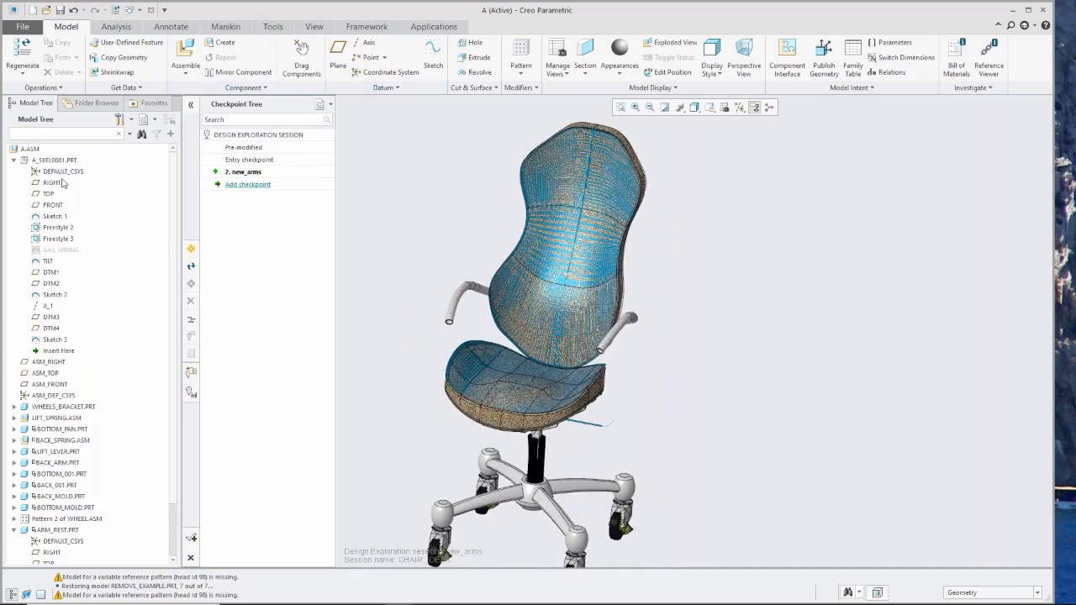
{"action": "left_click", "coordinate": [58, 227]}
{"action": "left_click", "coordinate": [73, 173]}
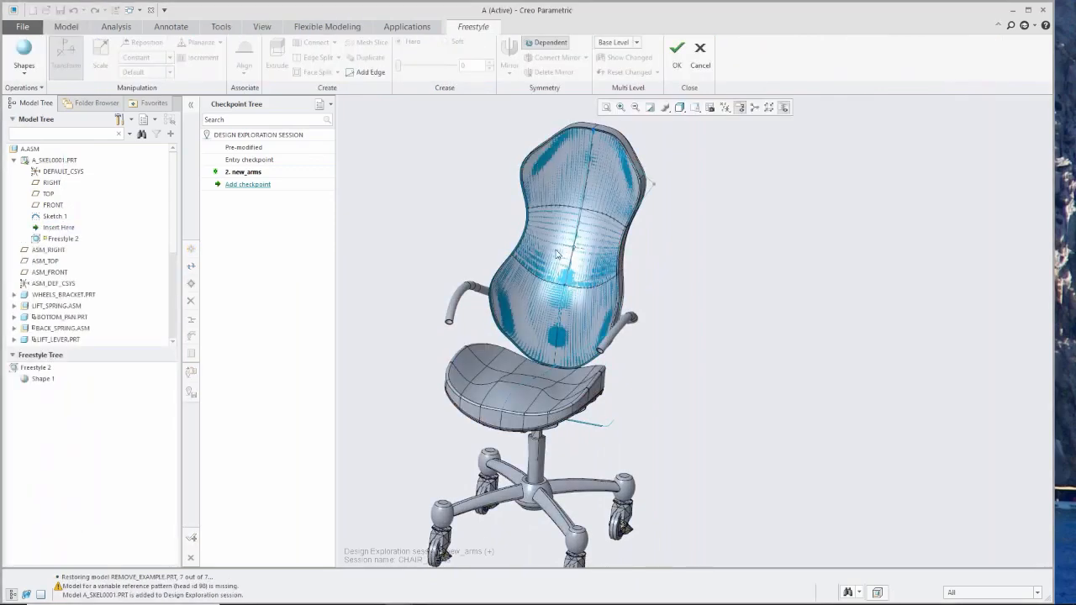
Select the control mesh at the backrest's upper side and pull it slightly forward, away from the back.
{"action": "scroll", "coordinate": [550, 334], "scroll_direction": "down", "scroll_amount": 2}
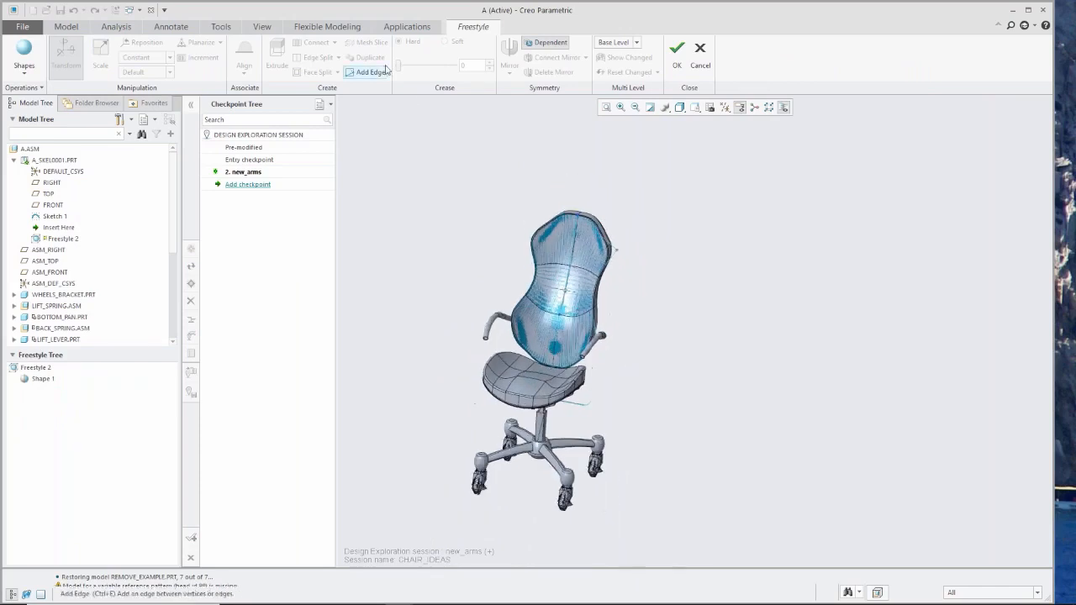
{"action": "left_click_drag", "start_coordinate": [567, 193], "coordinate": [629, 302]}
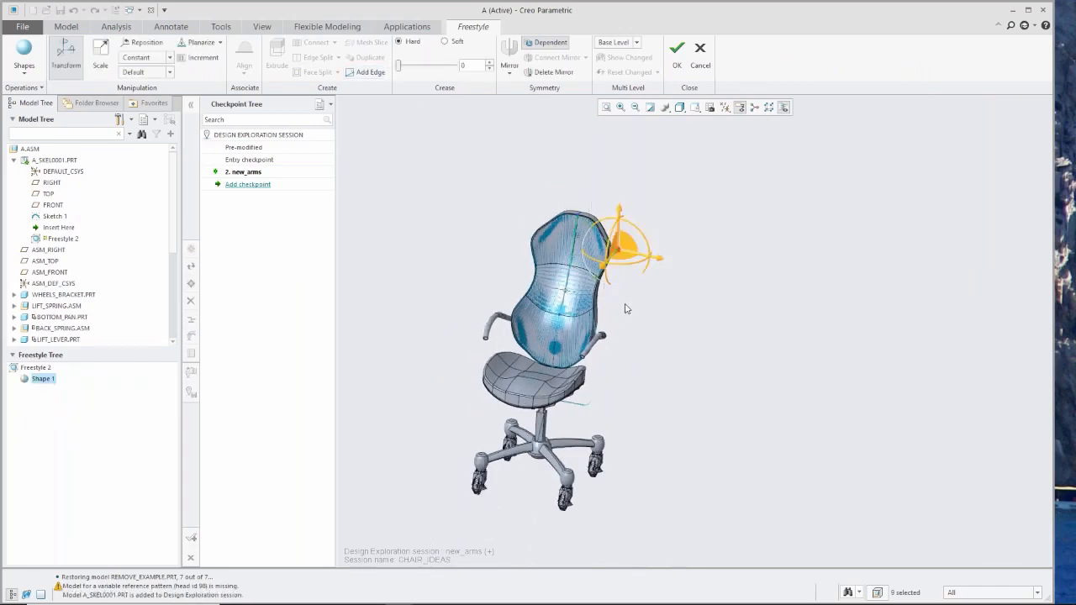
{"action": "mouse_move", "coordinate": [627, 302]}
{"action": "middle_mouse_down"}
{"action": "mouse_move", "coordinate": [580, 321]}
{"action": "mouse_move", "coordinate": [599, 313]}
{"action": "mouse_move", "coordinate": [575, 345]}
{"action": "mouse_move", "coordinate": [560, 346]}
{"action": "mouse_move", "coordinate": [543, 315]}
{"action": "middle_mouse_up"}
{"action": "scroll", "coordinate": [602, 239], "scroll_direction": "down", "scroll_amount": 5}
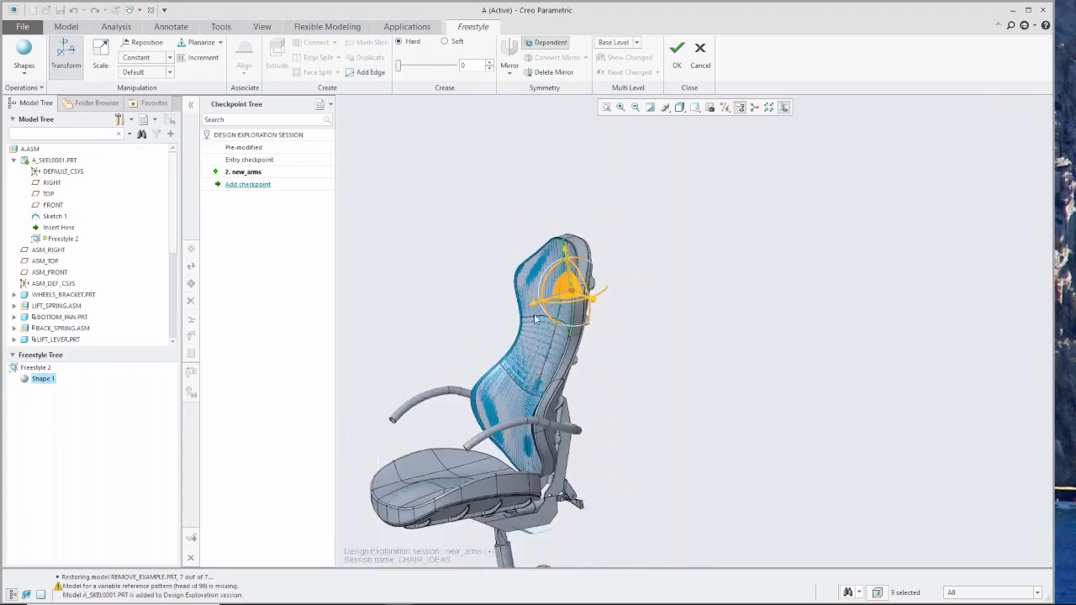
{"action": "mouse_move", "coordinate": [533, 310]}
{"action": "left_mouse_down"}
{"action": "mouse_move", "coordinate": [503, 323]}
{"action": "mouse_move", "coordinate": [521, 318]}
{"action": "left_mouse_up"}
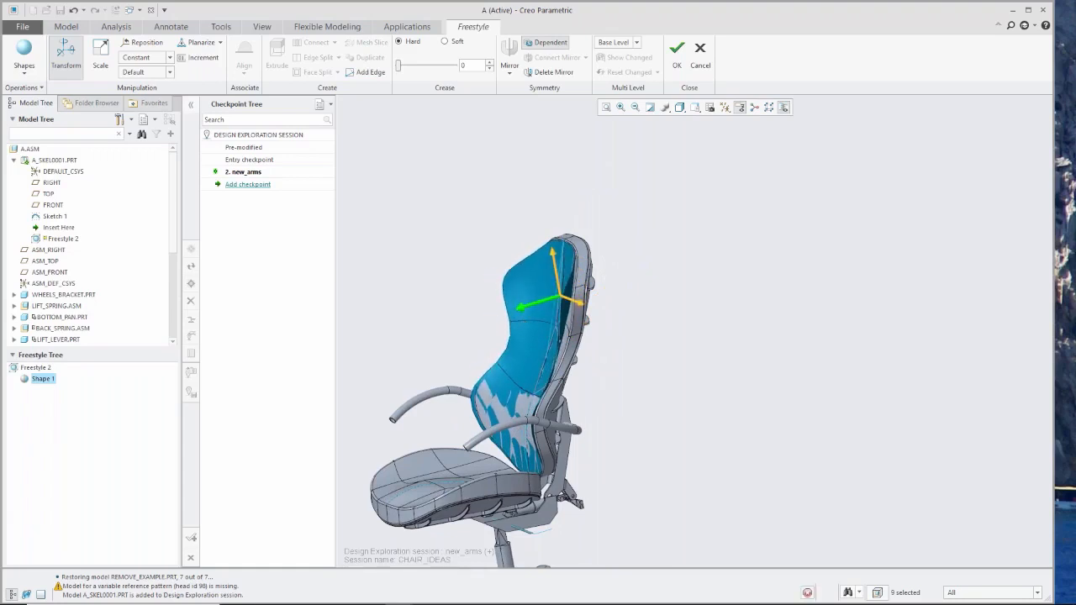
{"action": "left_click", "coordinate": [481, 263]}
{"action": "middle_click_drag", "start_coordinate": [479, 374], "coordinate": [560, 389]}
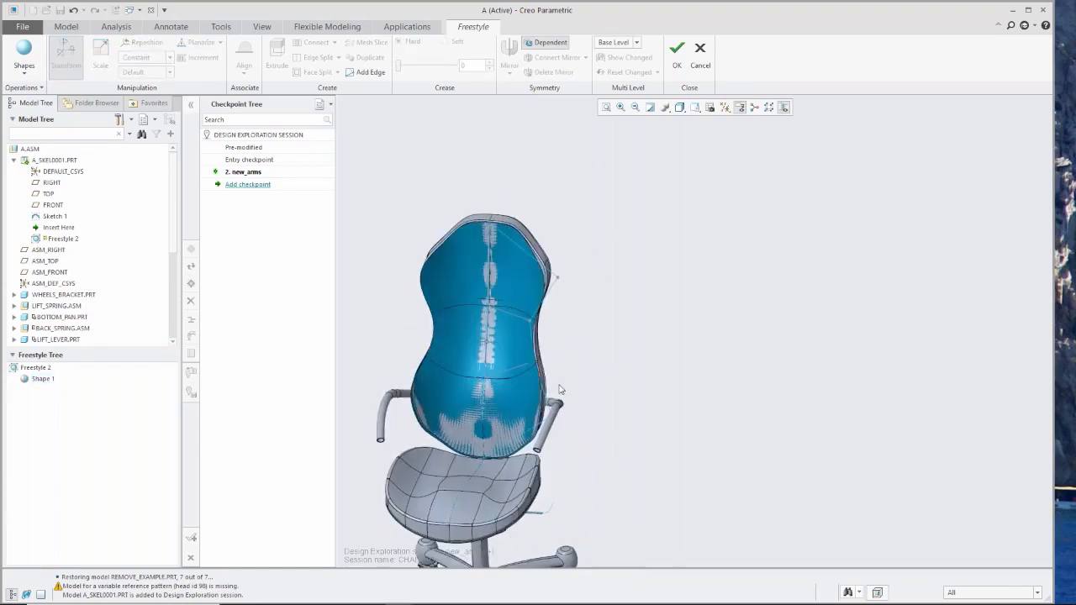
Select the control mesh at the backrest's lower end, adjust its position along the forward direction and accept the Freestyle changes.
{"action": "scroll", "coordinate": [558, 389], "scroll_direction": "up", "scroll_amount": 2}
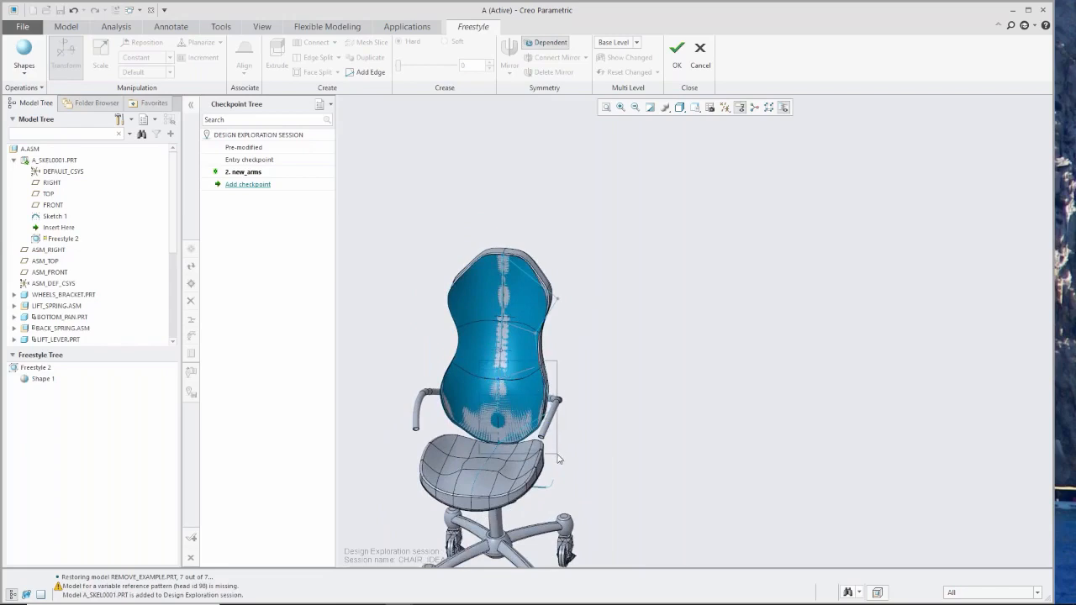
{"action": "left_click", "coordinate": [511, 460]}
{"action": "middle_click_drag", "start_coordinate": [511, 460], "coordinate": [444, 475]}
{"action": "scroll", "coordinate": [444, 475], "scroll_direction": "down", "scroll_amount": 2}
{"action": "left_click_drag", "start_coordinate": [501, 460], "coordinate": [502, 462]}
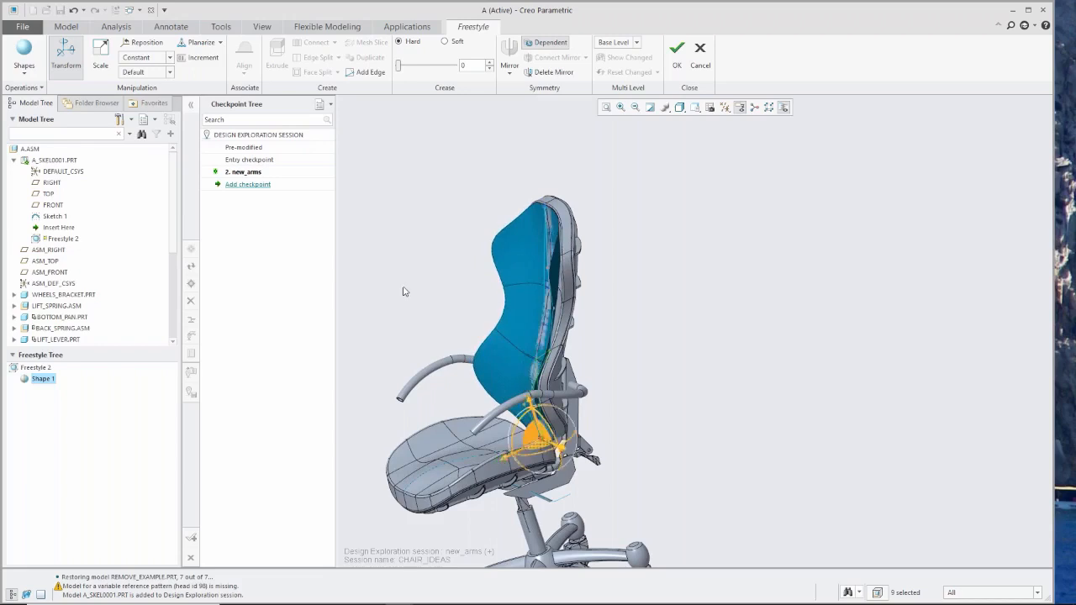
{"action": "left_click", "coordinate": [677, 52]}
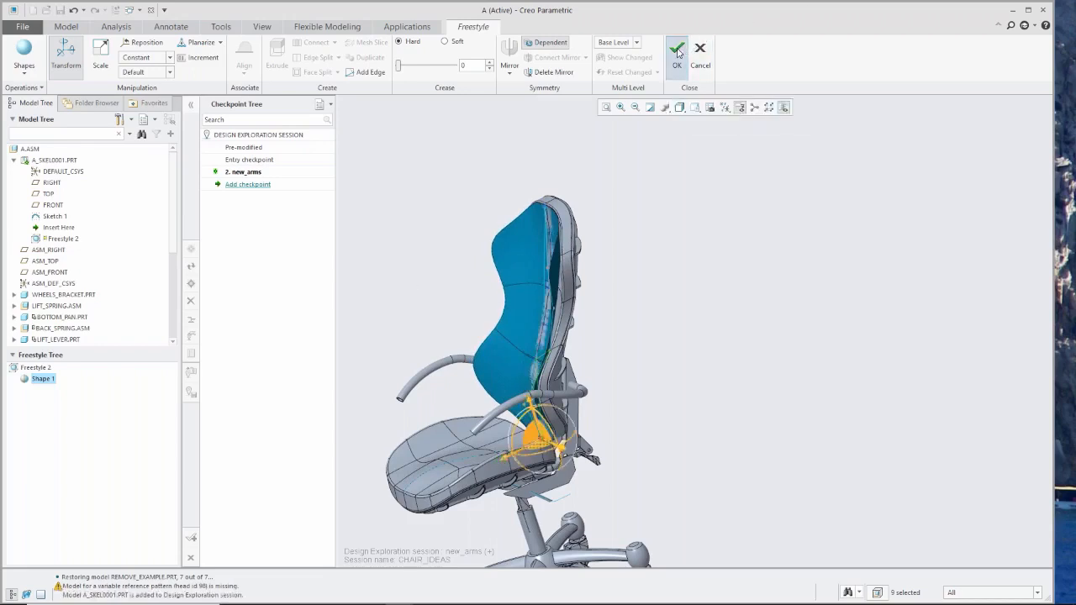
Hide the skeleton A_SKEL0001.PRT so only the chair's components are displayed.
{"action": "middle_click_drag", "start_coordinate": [579, 342], "coordinate": [649, 313]}
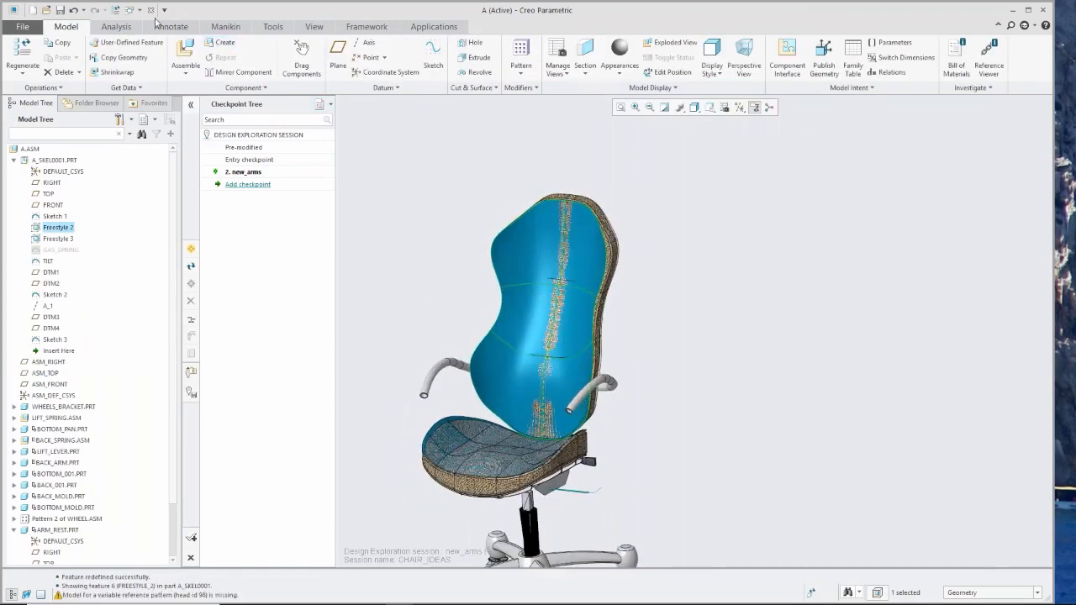
{"action": "left_click", "coordinate": [132, 11]}
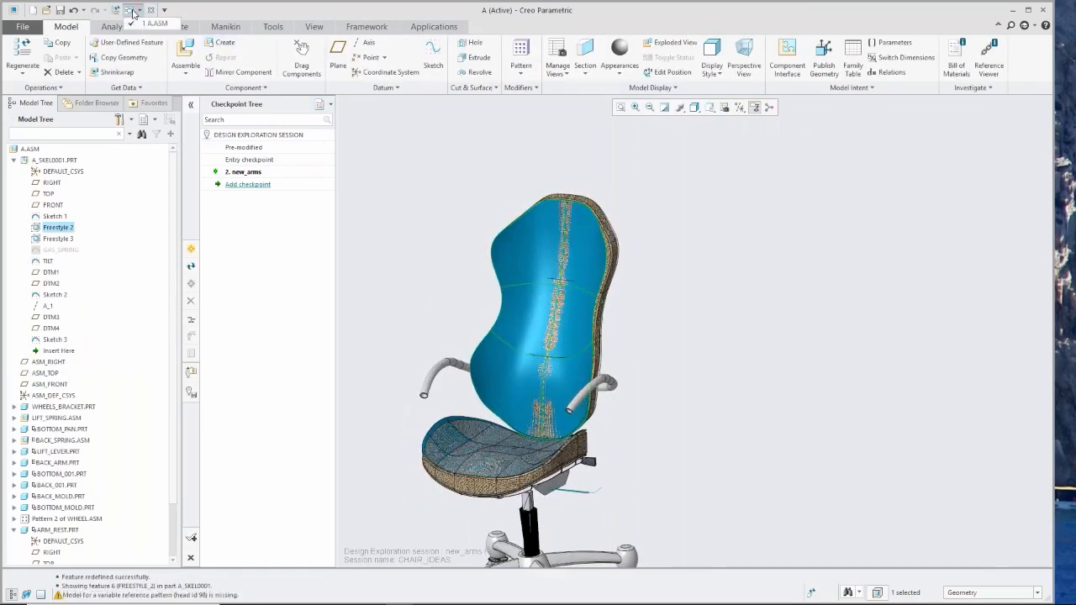
{"action": "left_click", "coordinate": [47, 164]}
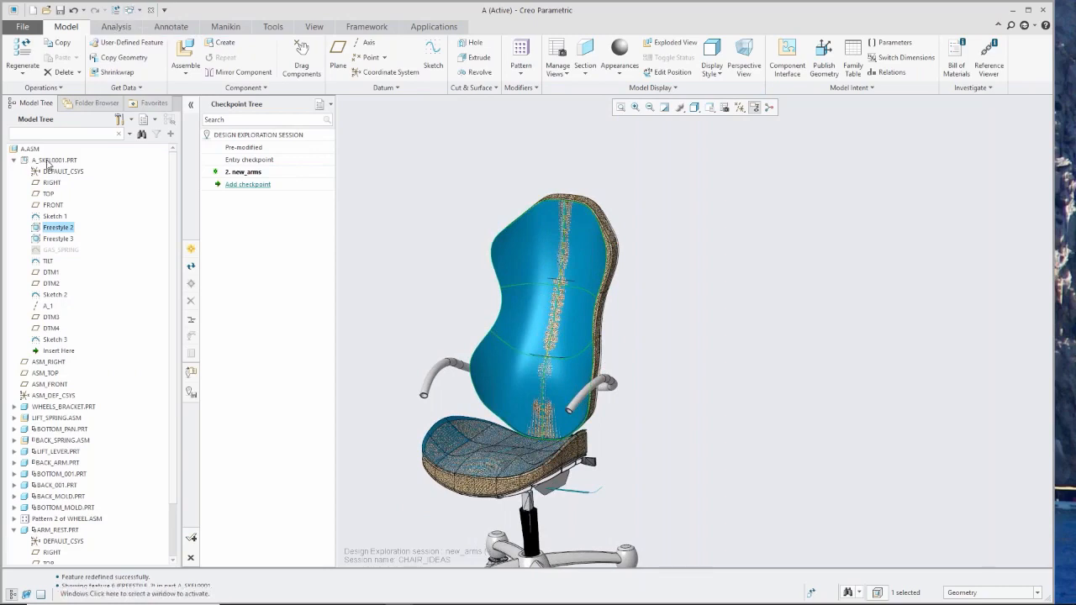
{"action": "right_click", "coordinate": [48, 164]}
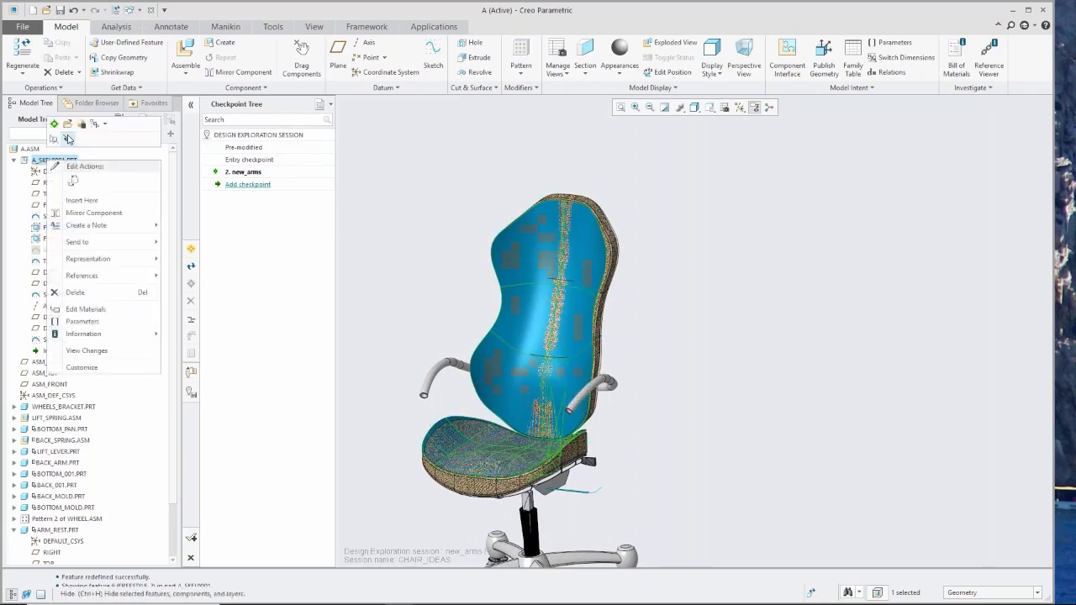
{"action": "left_click", "coordinate": [70, 139]}
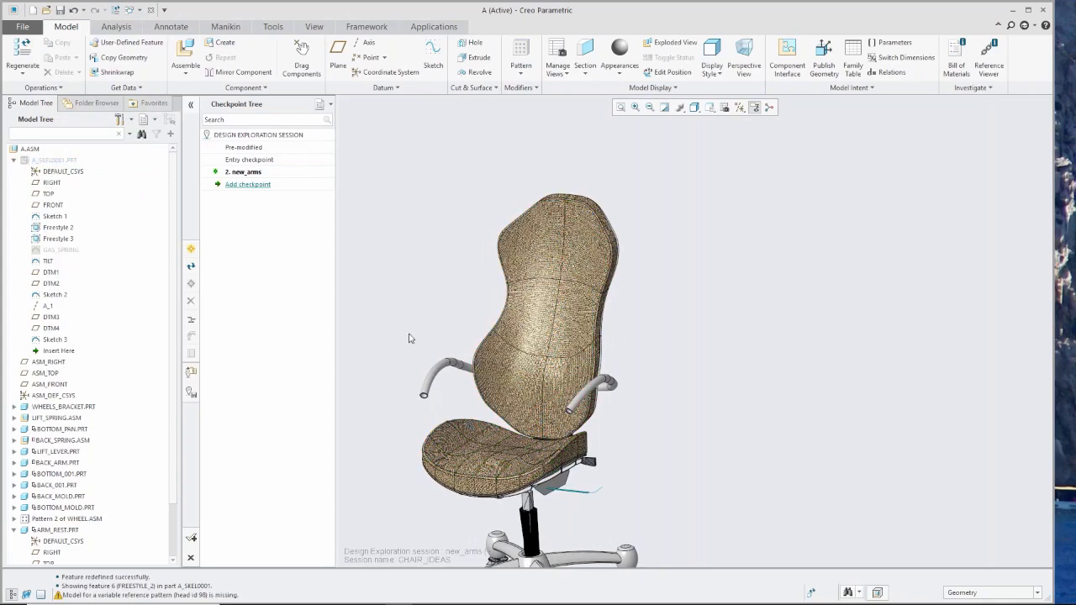
Regenerate the chair assembly to update the backrest from the edited skeleton, and inspect its new shape.
{"action": "mouse_move", "coordinate": [417, 339]}
{"action": "middle_mouse_down"}
{"action": "mouse_move", "coordinate": [326, 336]}
{"action": "mouse_move", "coordinate": [417, 338]}
{"action": "mouse_move", "coordinate": [443, 324]}
{"action": "mouse_move", "coordinate": [423, 337]}
{"action": "mouse_move", "coordinate": [476, 343]}
{"action": "mouse_move", "coordinate": [543, 388]}
{"action": "middle_mouse_up"}
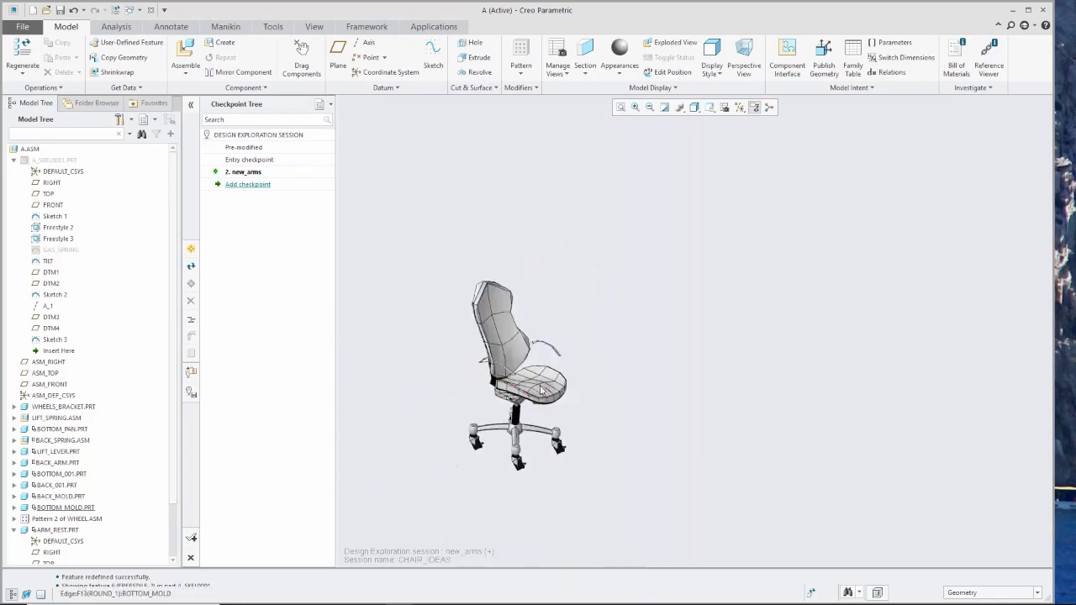
{"action": "scroll", "coordinate": [501, 368], "scroll_direction": "up", "scroll_amount": 3}
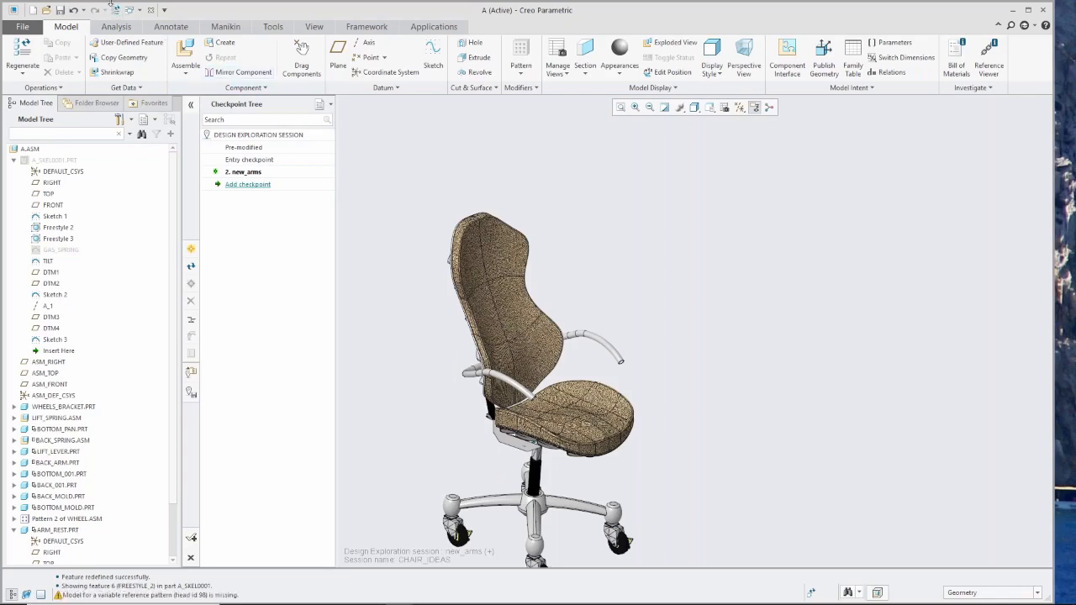
{"action": "left_click", "coordinate": [119, 12]}
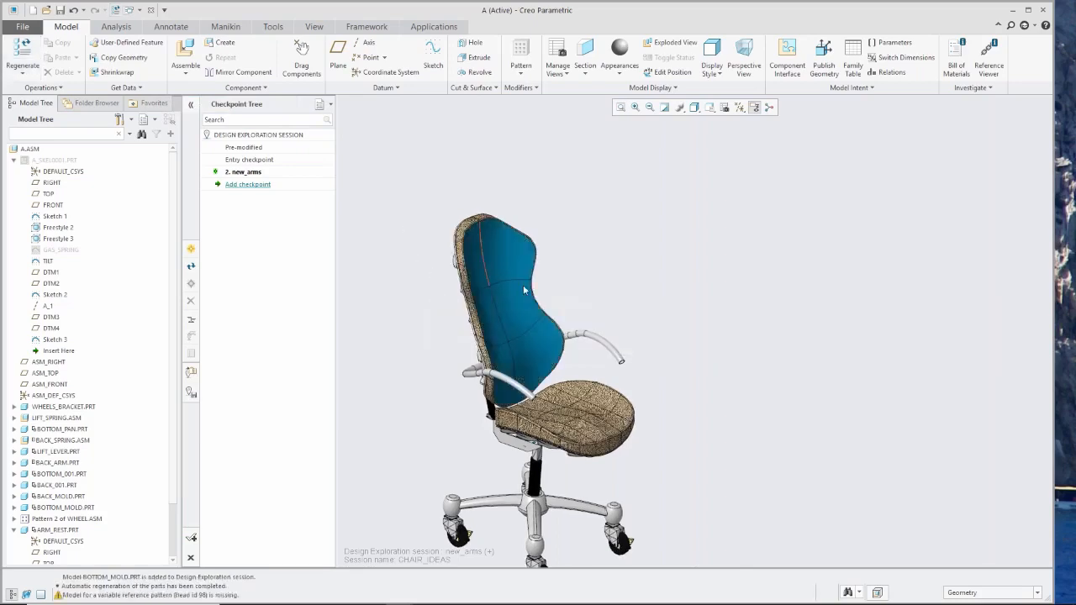
{"action": "middle_click_drag", "start_coordinate": [532, 290], "coordinate": [387, 284]}
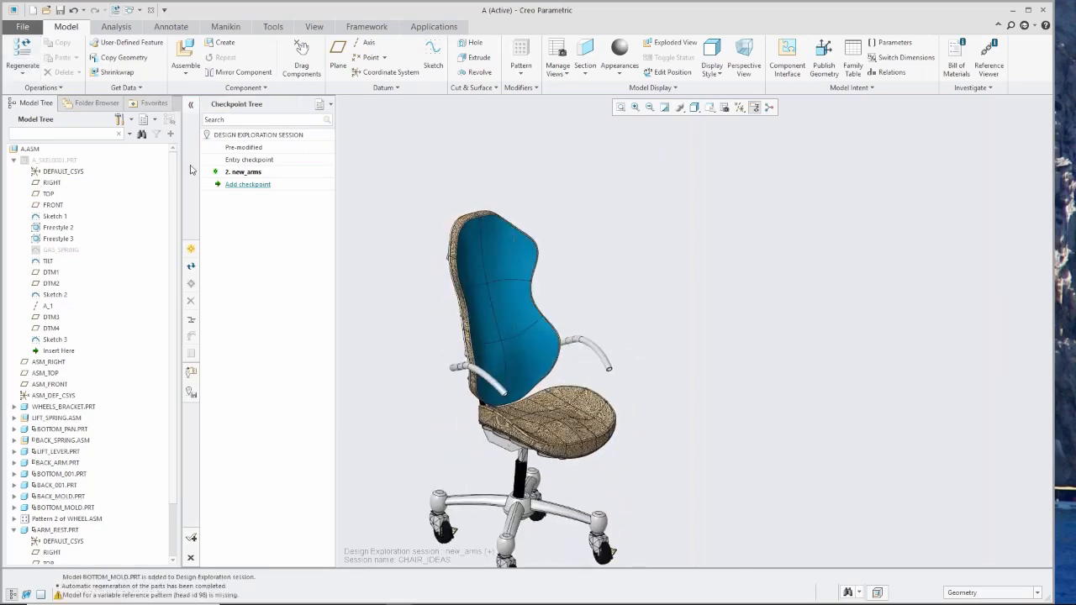
Add a checkpoint named lumbar after the new_arms checkpoint.
{"action": "double_click", "coordinate": [252, 185]}
{"action": "left_click", "coordinate": [541, 236]}
{"action": "left_click_drag", "start_coordinate": [540, 236], "coordinate": [445, 229]}
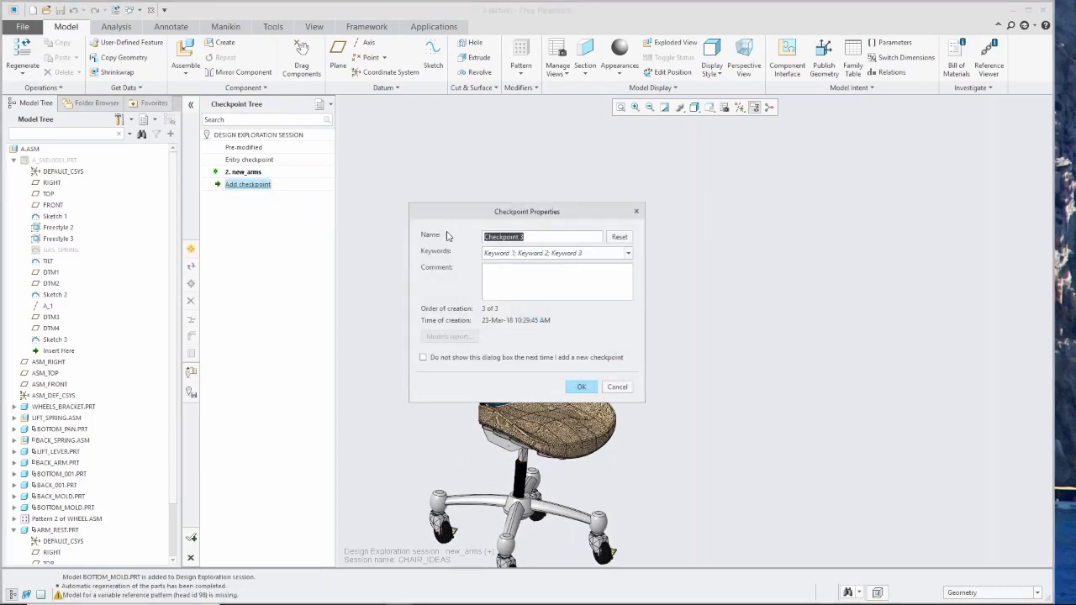
{"action": "type", "text": "lu"}
{"action": "left_click", "coordinate": [581, 388]}
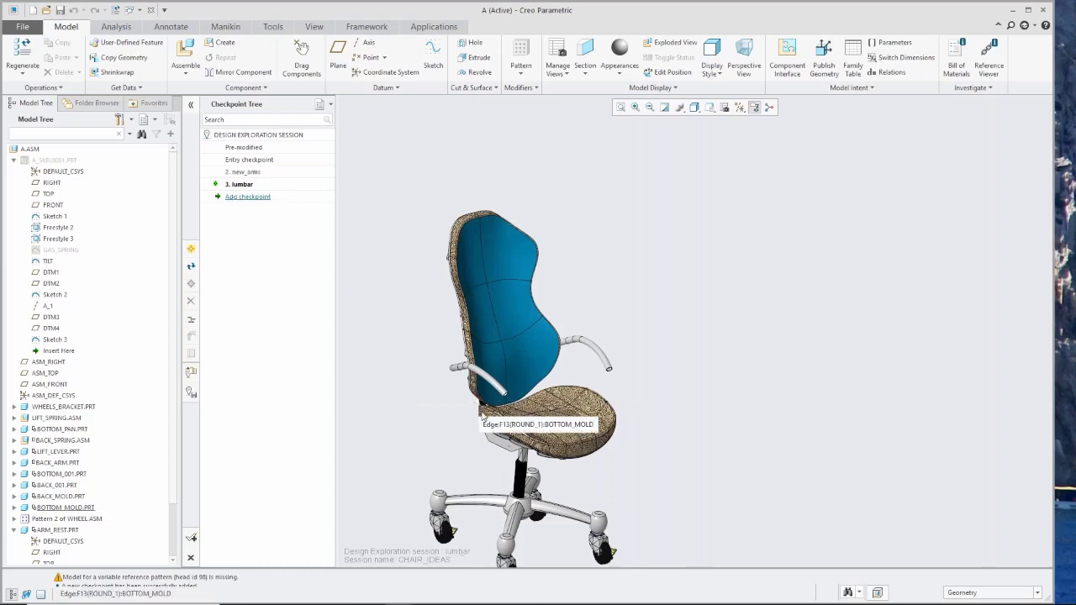
Collapse ARM_REST.PRT in the model structure and expand WHEELS_BRACKET.PRT to list its features.
{"action": "scroll", "coordinate": [493, 422], "scroll_direction": "down", "scroll_amount": 3}
{"action": "scroll", "coordinate": [494, 461], "scroll_direction": "down", "scroll_amount": 4}
{"action": "mouse_move", "coordinate": [496, 454]}
{"action": "middle_mouse_down"}
{"action": "mouse_move", "coordinate": [473, 430]}
{"action": "mouse_move", "coordinate": [491, 449]}
{"action": "middle_mouse_up"}
{"action": "scroll", "coordinate": [491, 449], "scroll_direction": "up", "scroll_amount": 1}
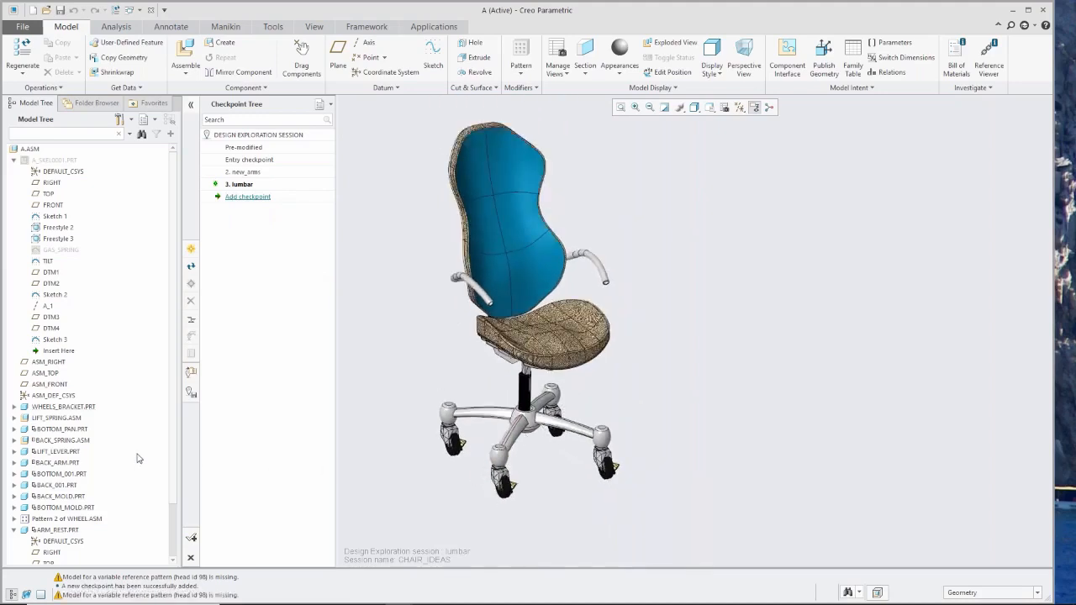
{"action": "scroll", "coordinate": [110, 491], "scroll_direction": "down", "scroll_amount": 2}
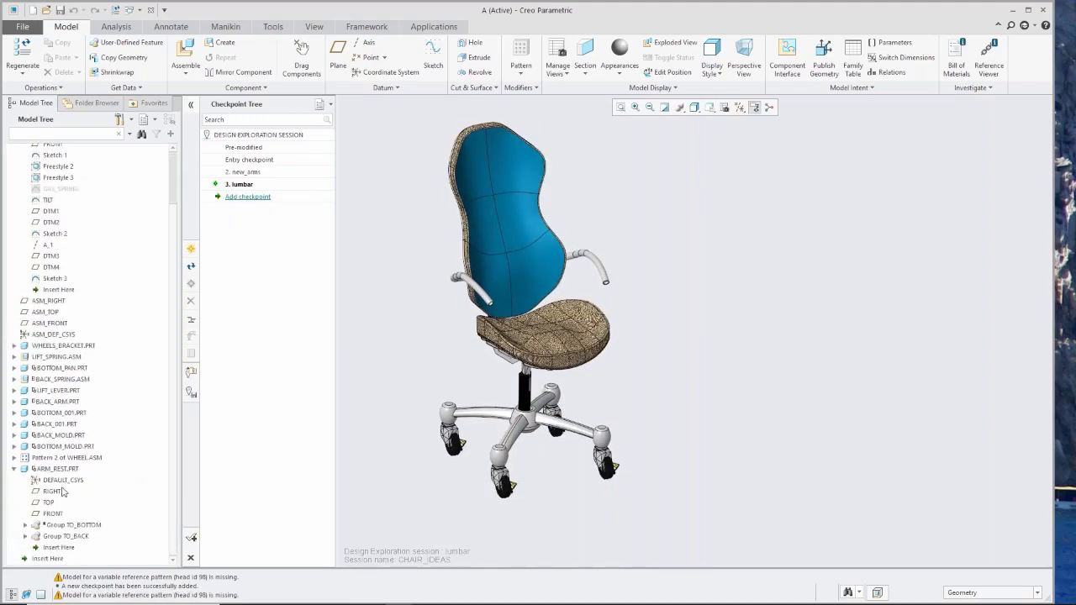
{"action": "left_click", "coordinate": [13, 469]}
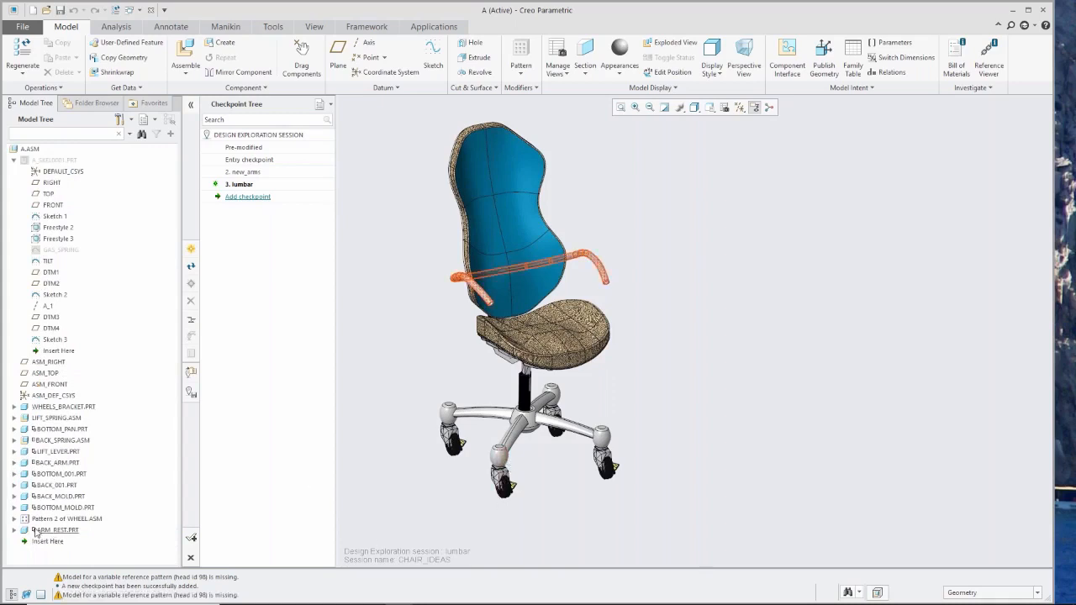
{"action": "left_click", "coordinate": [13, 407]}
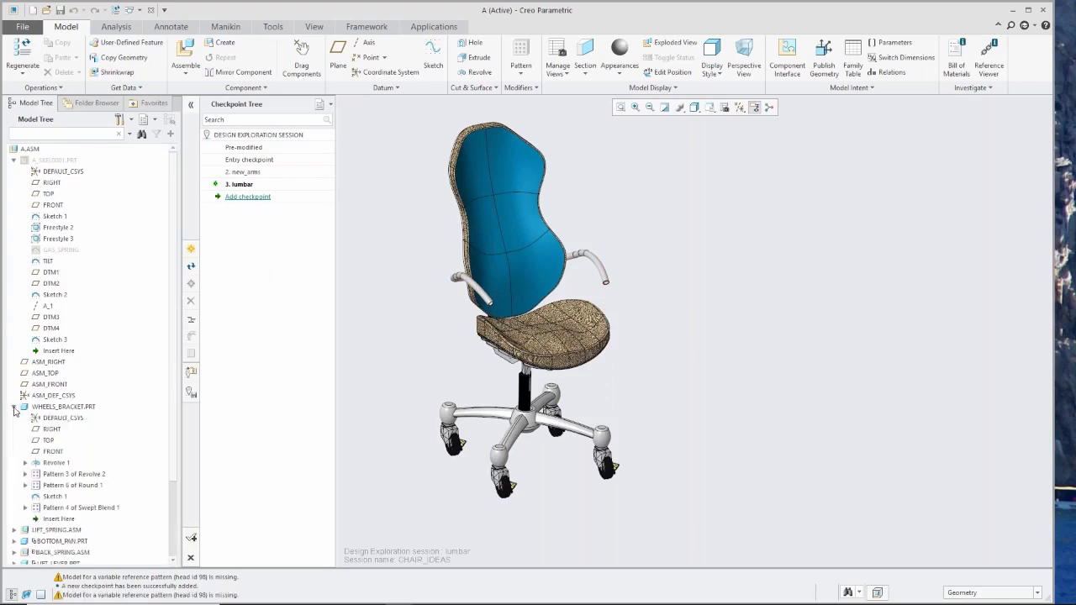
Edit the dimensions of Pattern 3 of Revolve 2 in WHEELS_BRACKET.PRT and set the number of revolves to 5.
{"action": "left_click", "coordinate": [48, 476]}
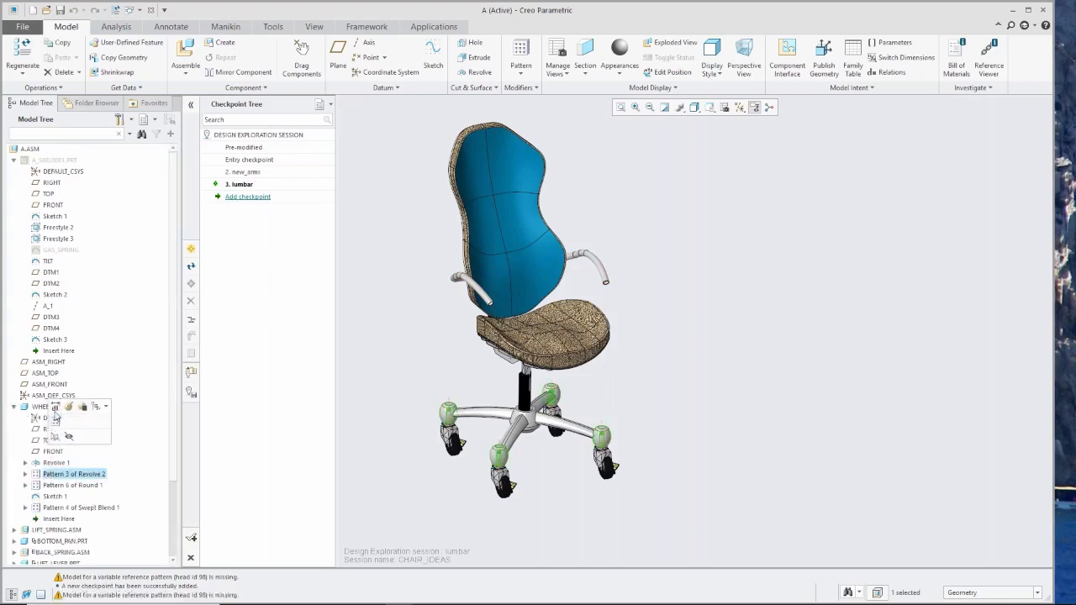
{"action": "left_click", "coordinate": [54, 407]}
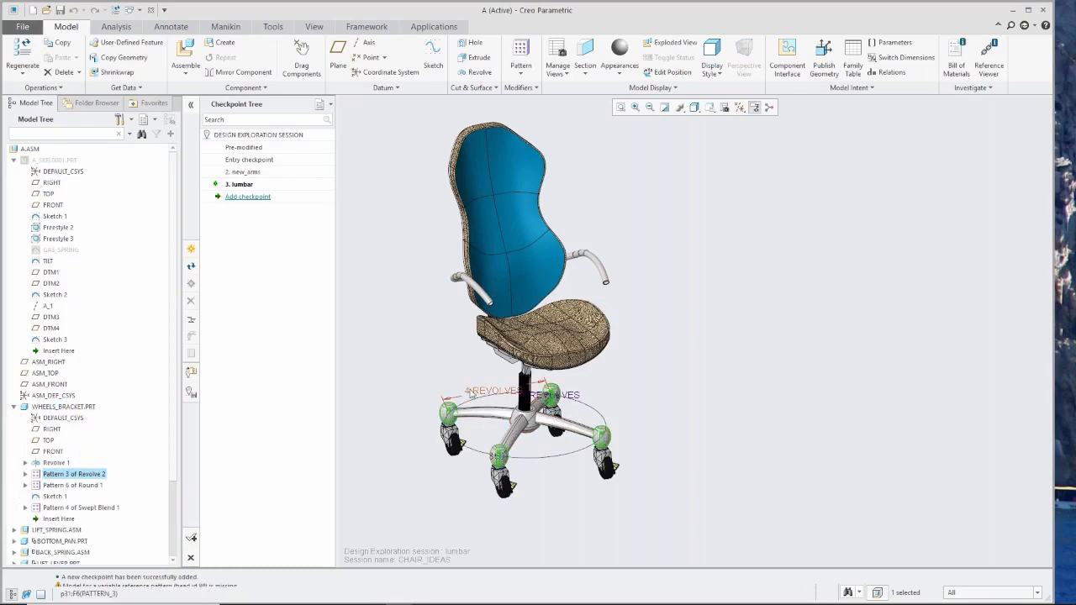
{"action": "double_click", "coordinate": [471, 391]}
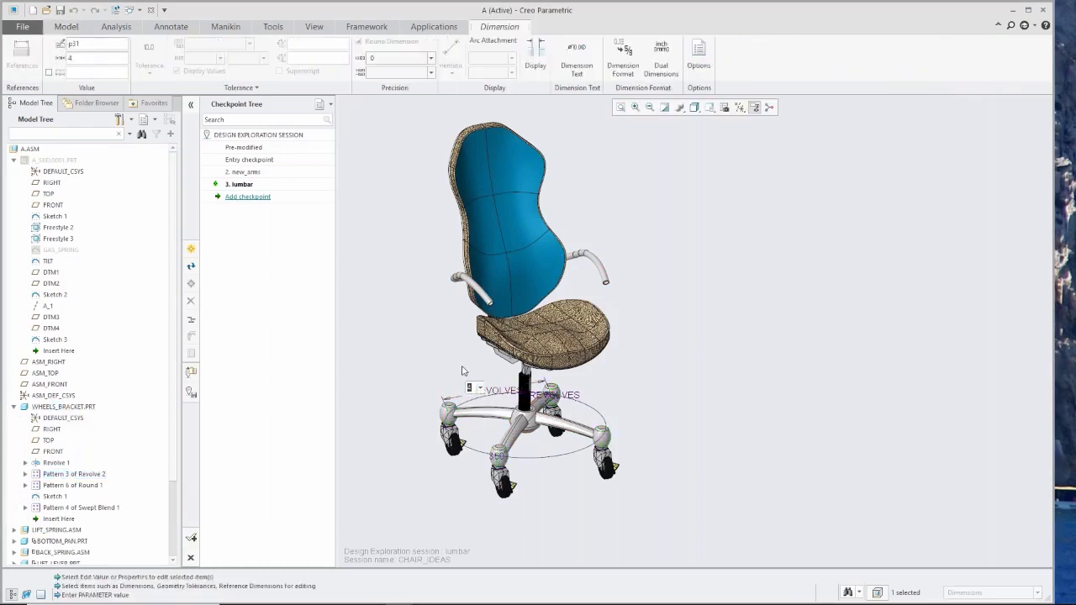
{"action": "type", "text": "5"}
{"action": "key", "text": "Return"}
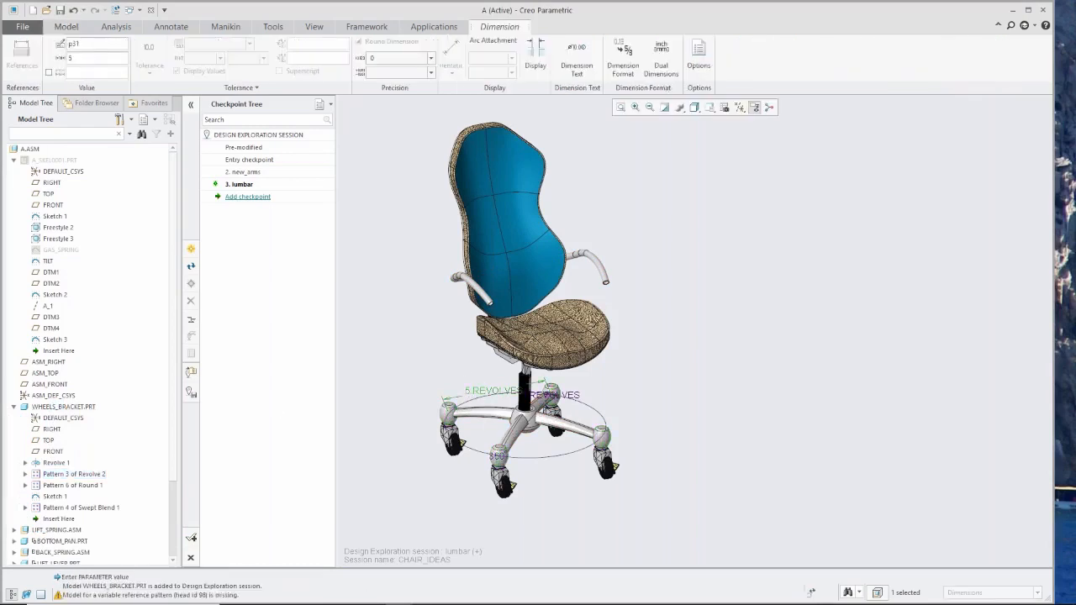
Regenerate the chair assembly and add a checkpoint after lumbar with the default name Checkpoint 4.
{"action": "left_click", "coordinate": [116, 9]}
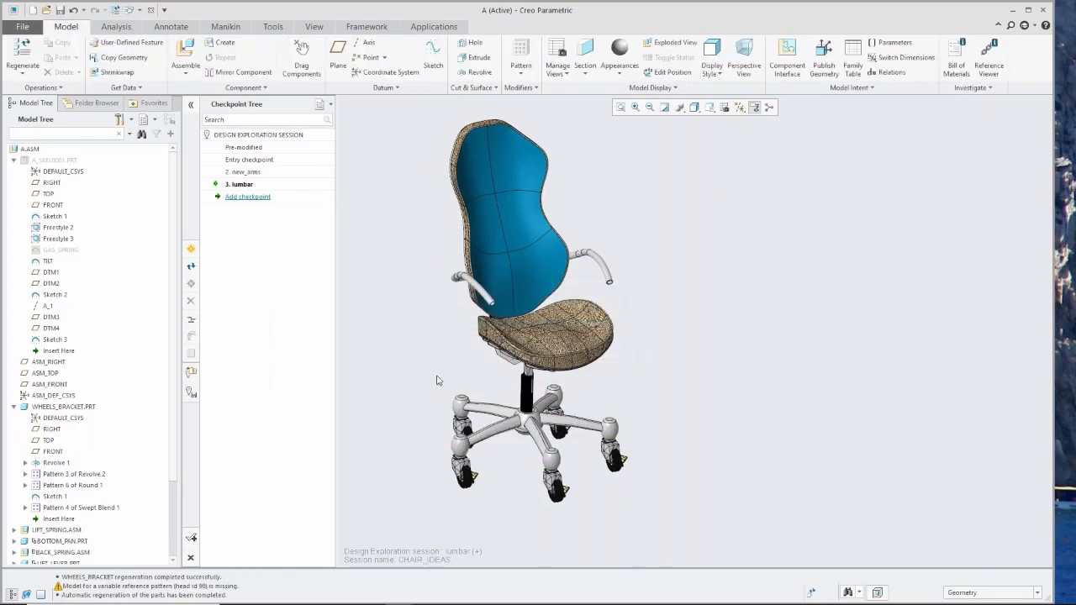
{"action": "double_click", "coordinate": [248, 198]}
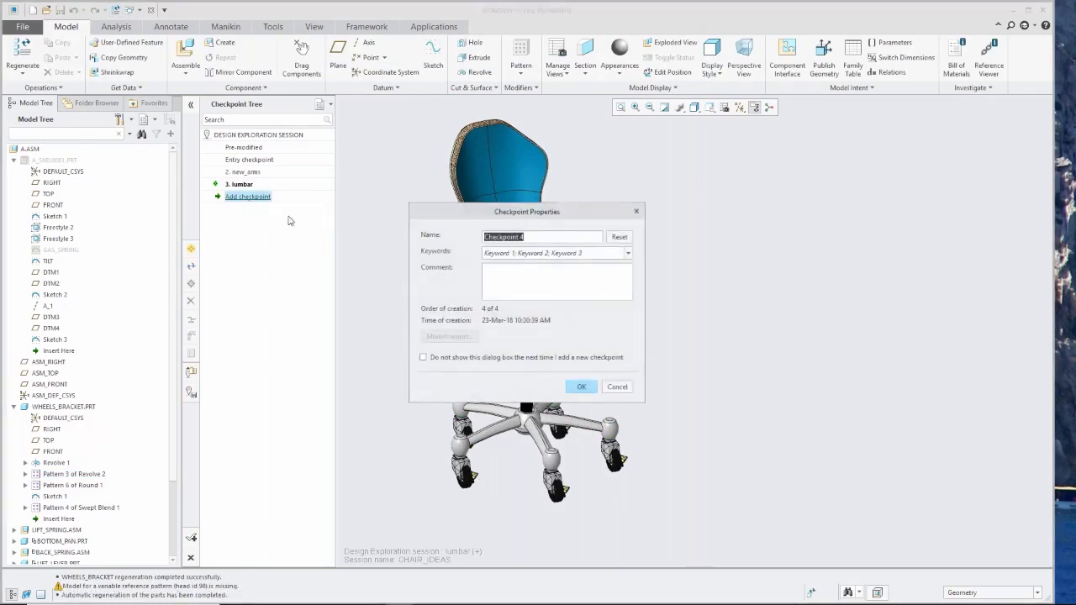
{"action": "left_click", "coordinate": [586, 387]}
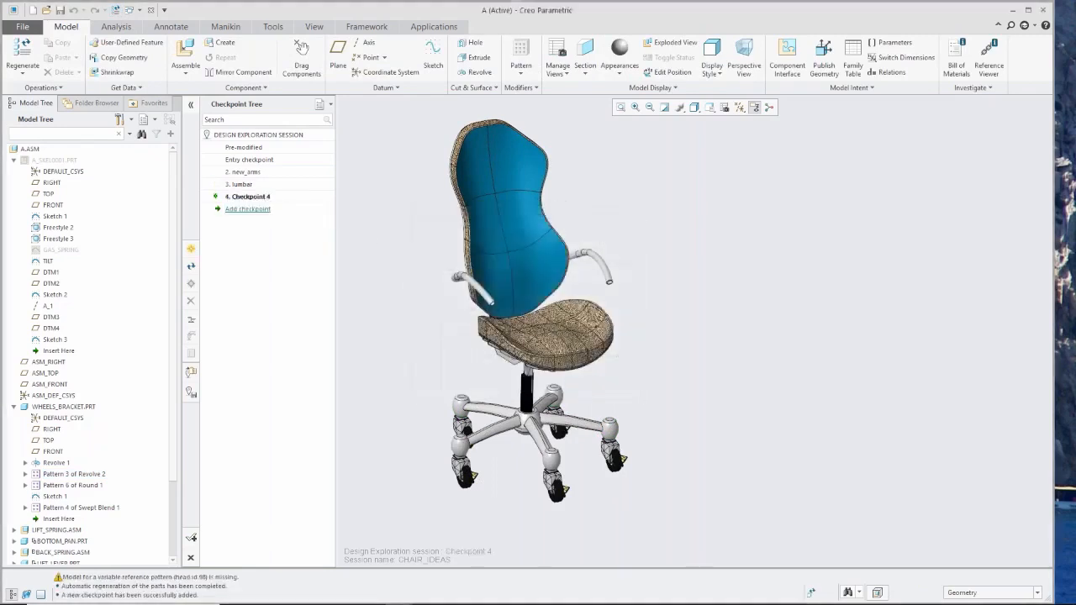
{"action": "left_click", "coordinate": [249, 198]}
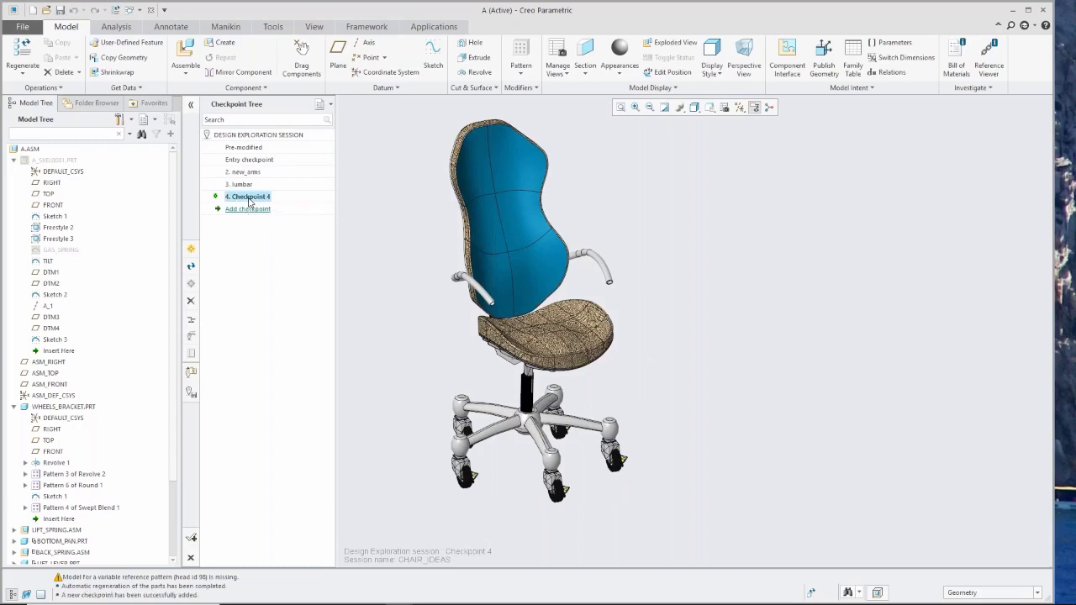
{"action": "left_click", "coordinate": [249, 199]}
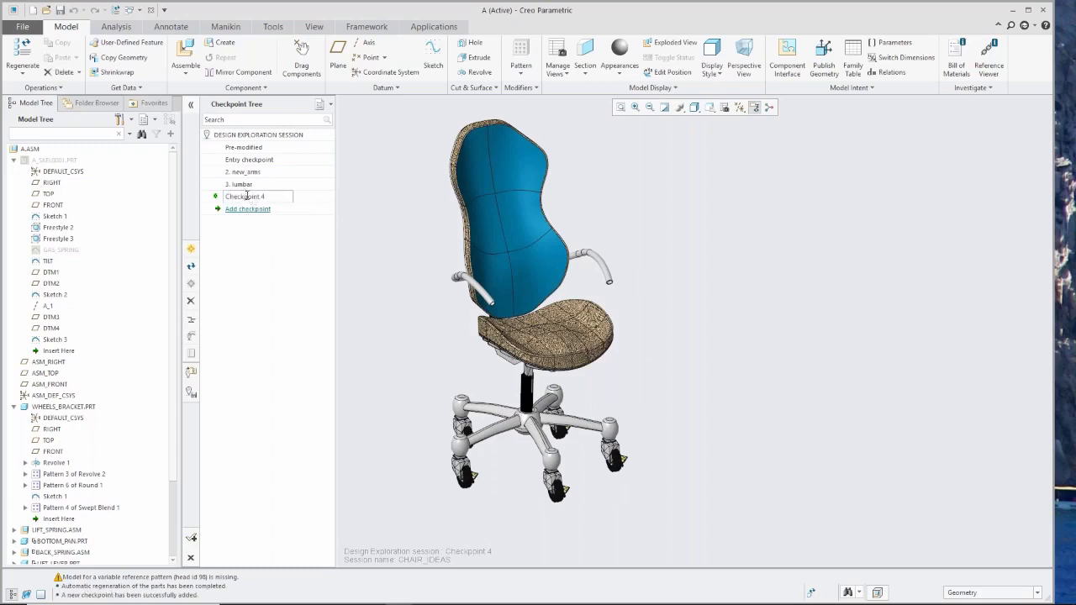
{"action": "double_click", "coordinate": [244, 196]}
{"action": "left_click", "coordinate": [300, 271]}
Activate the new_arms, lumbar and Checkpoint 4 checkpoints in turn and compare the chair's base between them.
{"action": "double_click", "coordinate": [245, 173]}
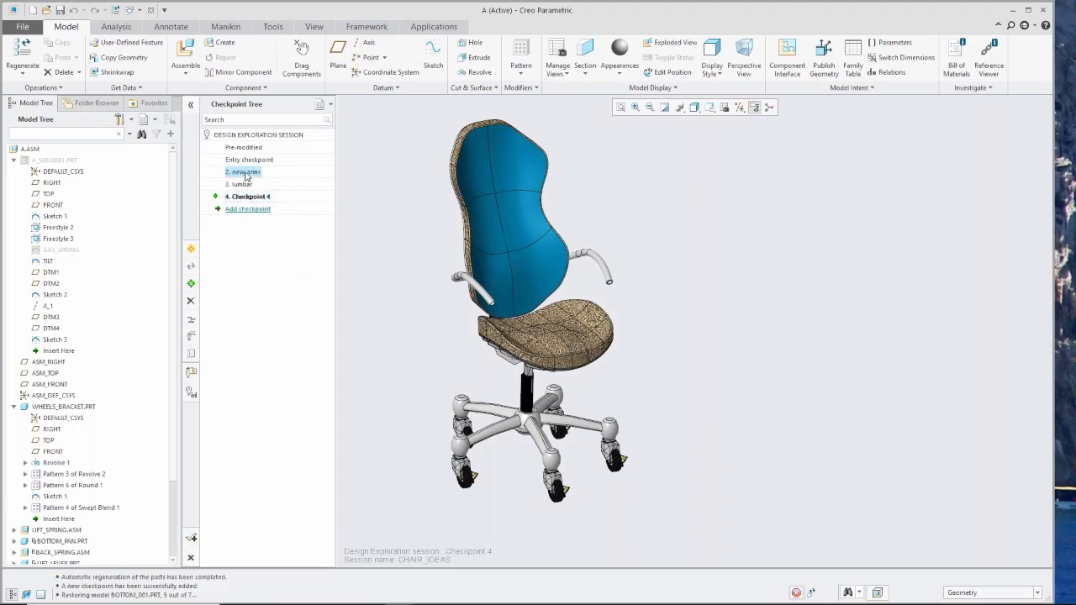
{"action": "left_click", "coordinate": [245, 199]}
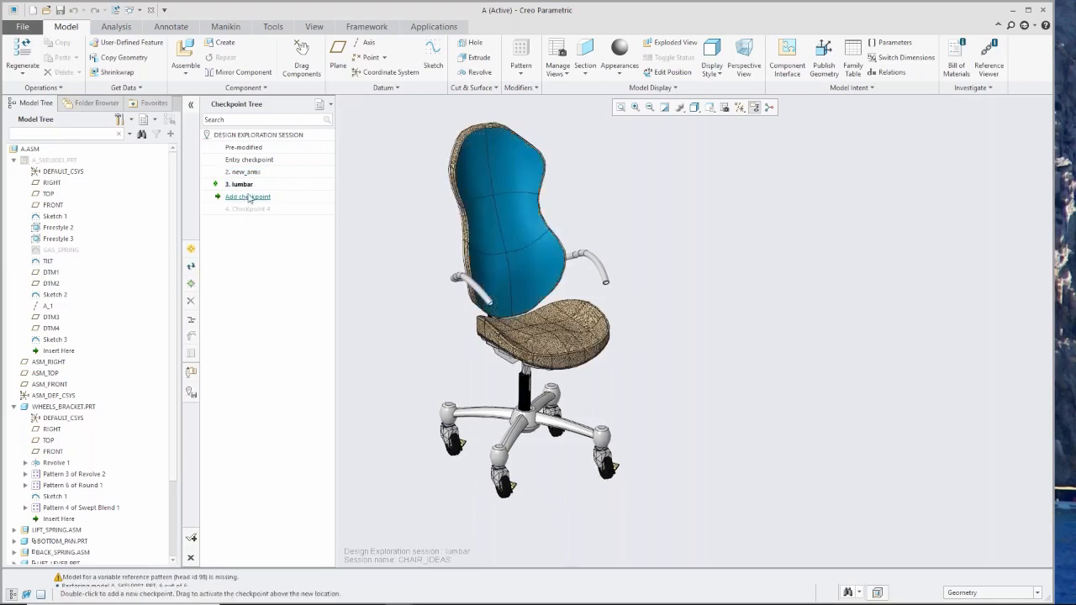
{"action": "double_click", "coordinate": [249, 209]}
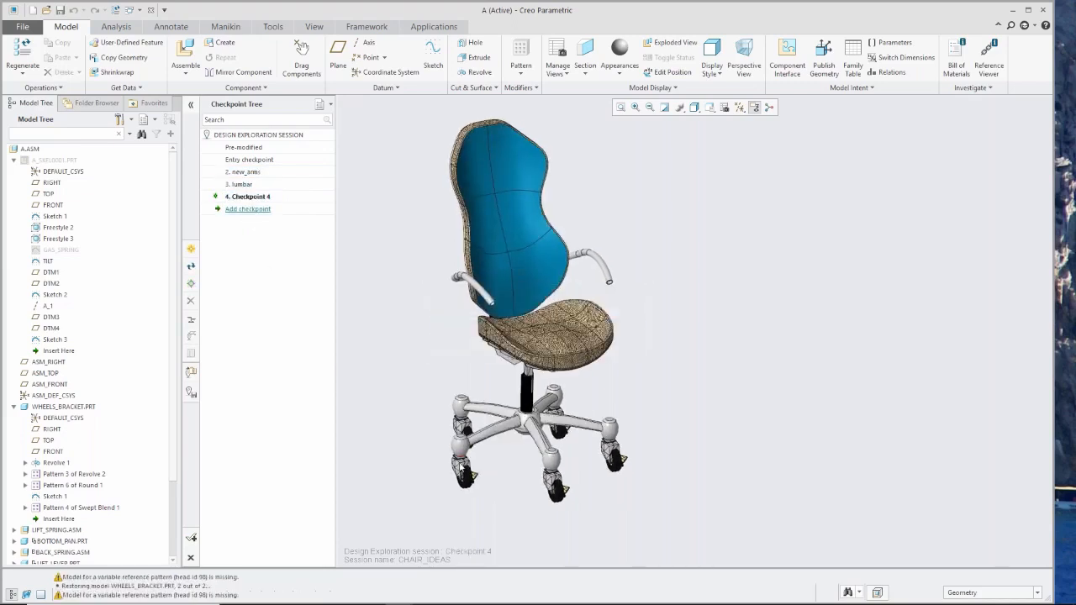
{"action": "scroll", "coordinate": [517, 479], "scroll_direction": "down", "scroll_amount": 5}
{"action": "scroll", "coordinate": [501, 402], "scroll_direction": "up", "scroll_amount": 5}
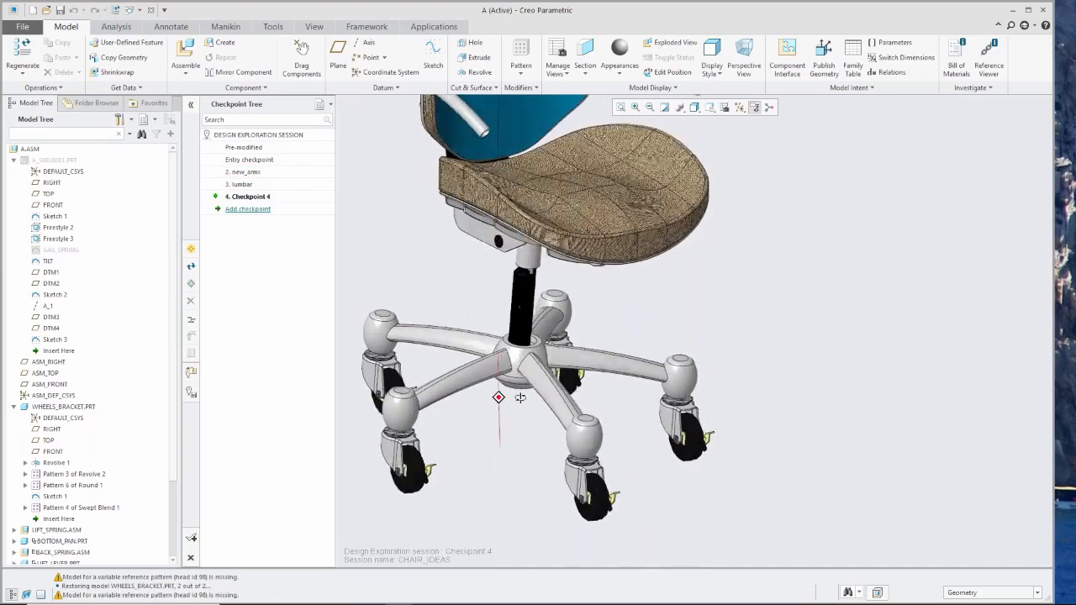
Activate the lumbar checkpoint and redefine Sketch 1 of WHEELS_BRACKET.PRT, pulling the middle of the leg curve upward into an arch.
{"action": "double_click", "coordinate": [238, 185]}
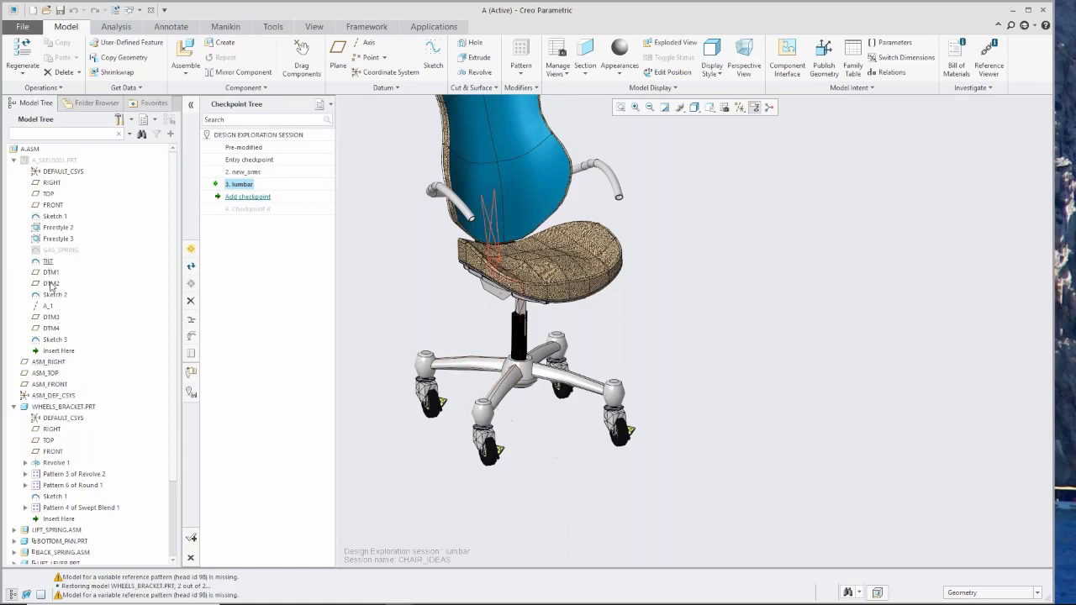
{"action": "left_click", "coordinate": [13, 160]}
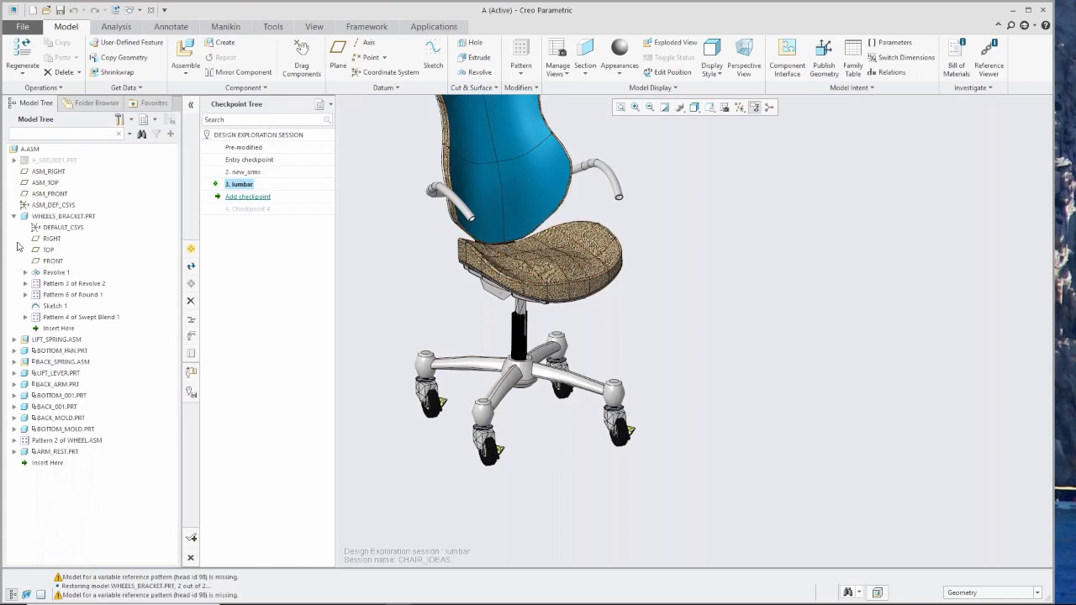
{"action": "left_click", "coordinate": [52, 306]}
{"action": "left_click", "coordinate": [69, 239]}
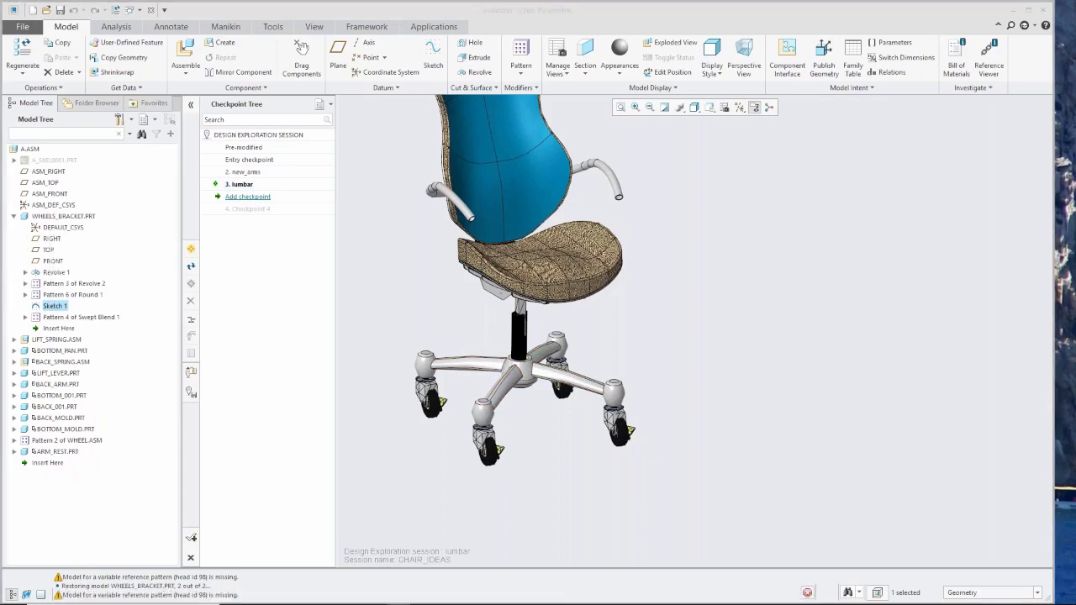
{"action": "left_click_drag", "start_coordinate": [698, 329], "coordinate": [700, 306]}
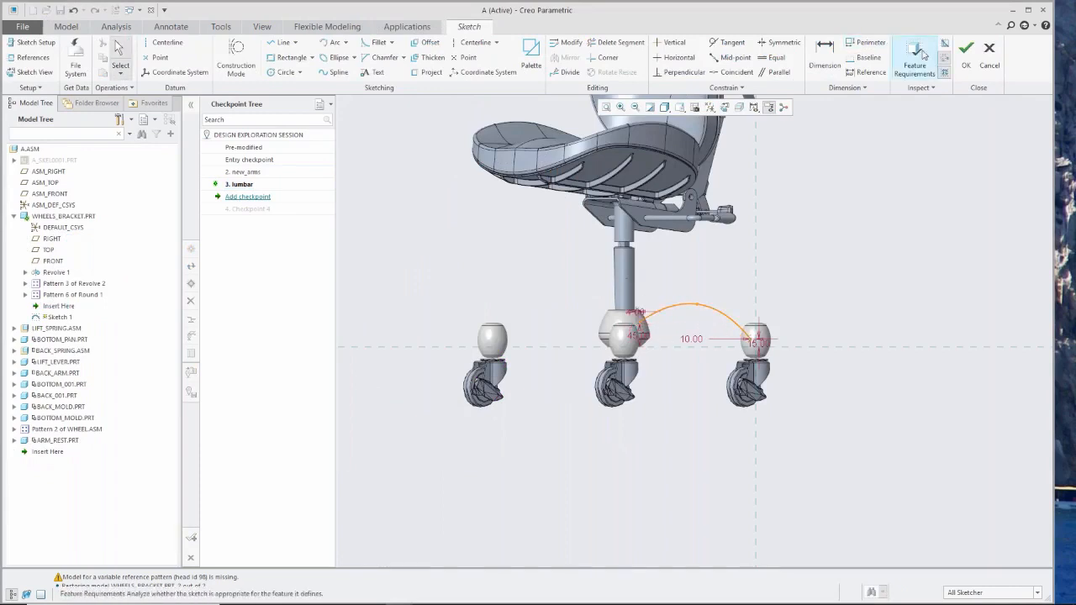
{"action": "left_click", "coordinate": [966, 68]}
Add a checkpoint named 4_legs_arched branching from the lumbar checkpoint.
{"action": "middle_click_drag", "start_coordinate": [451, 386], "coordinate": [501, 400]}
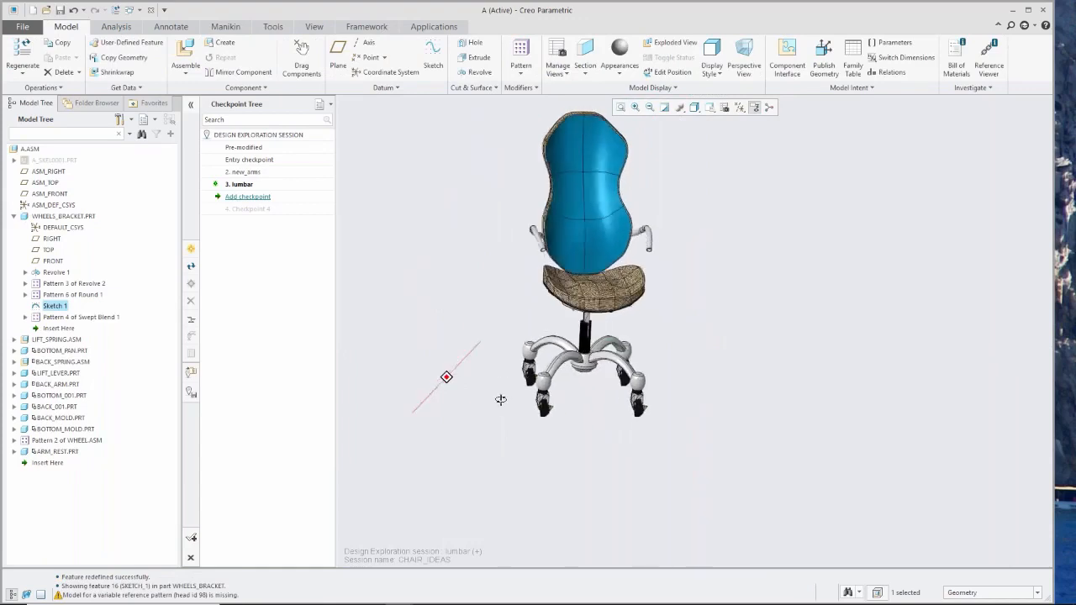
{"action": "double_click", "coordinate": [260, 198]}
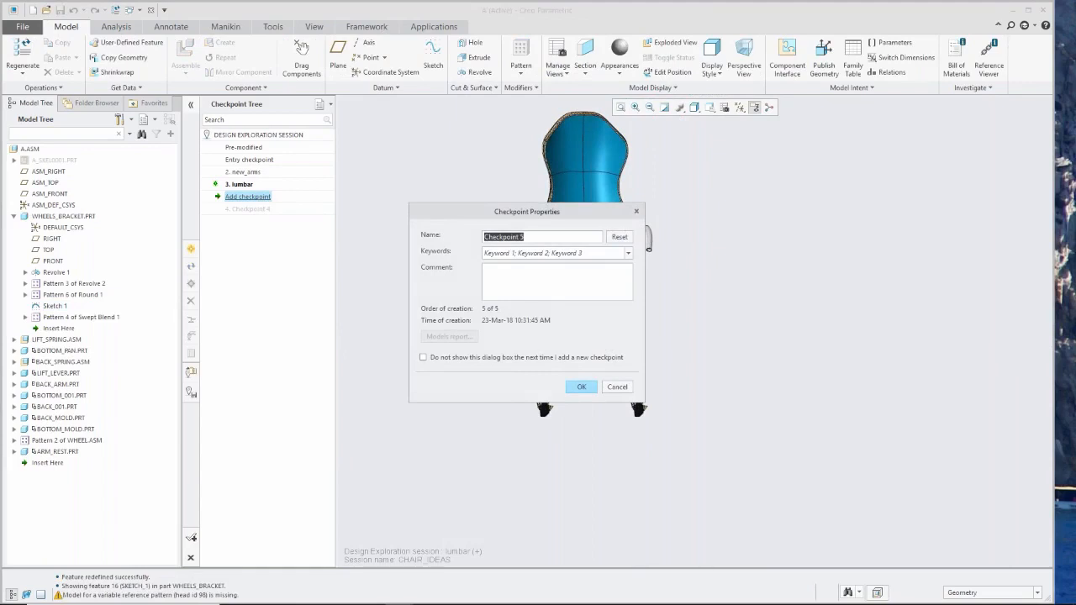
{"action": "type", "text": "4_legs."}
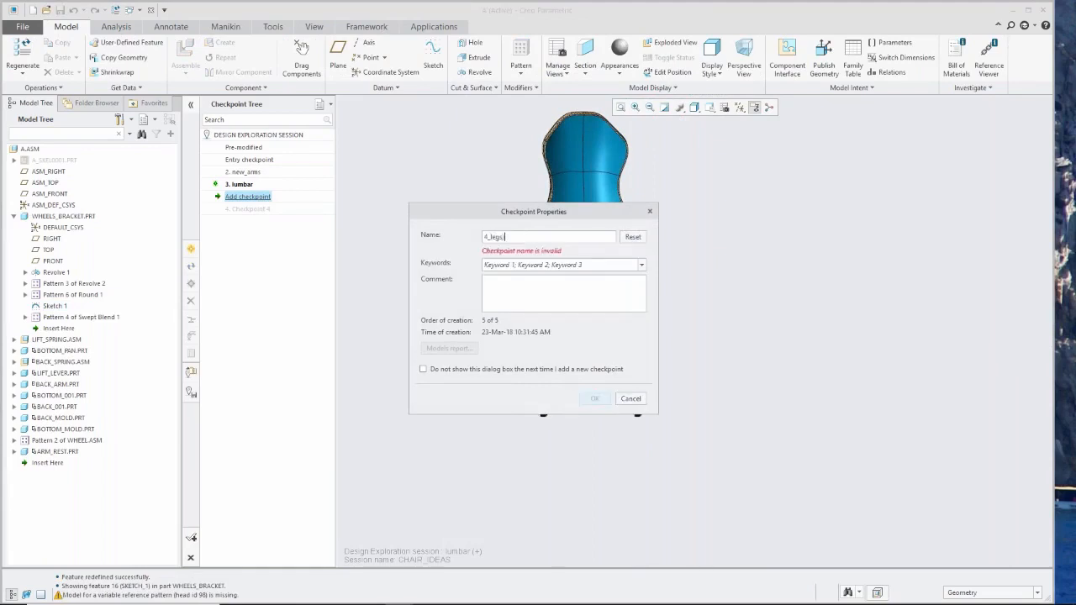
{"action": "key", "text": "BackSpace"}
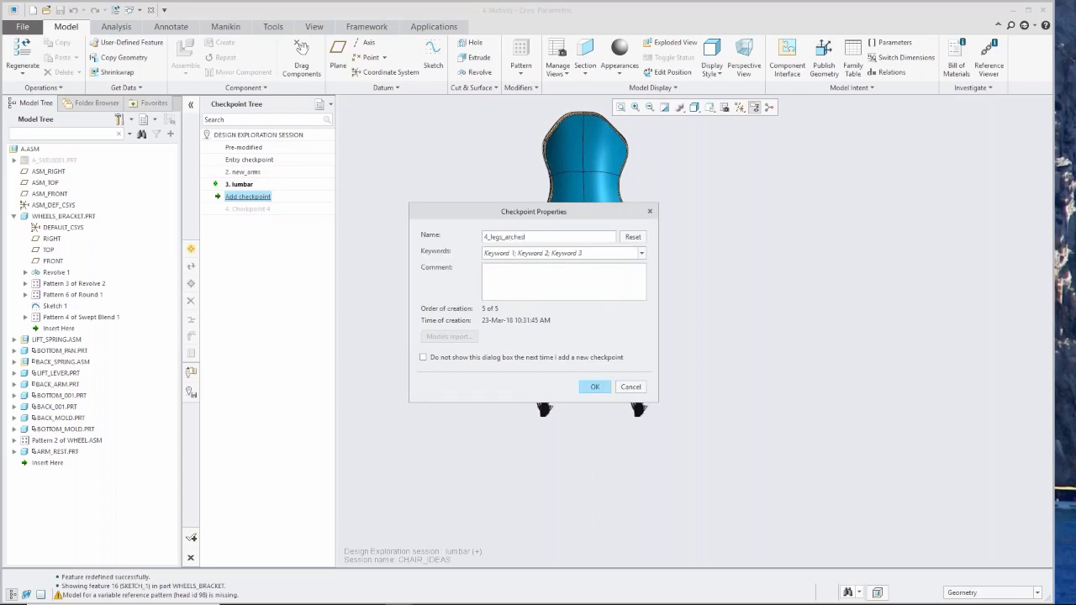
{"action": "left_click", "coordinate": [593, 387]}
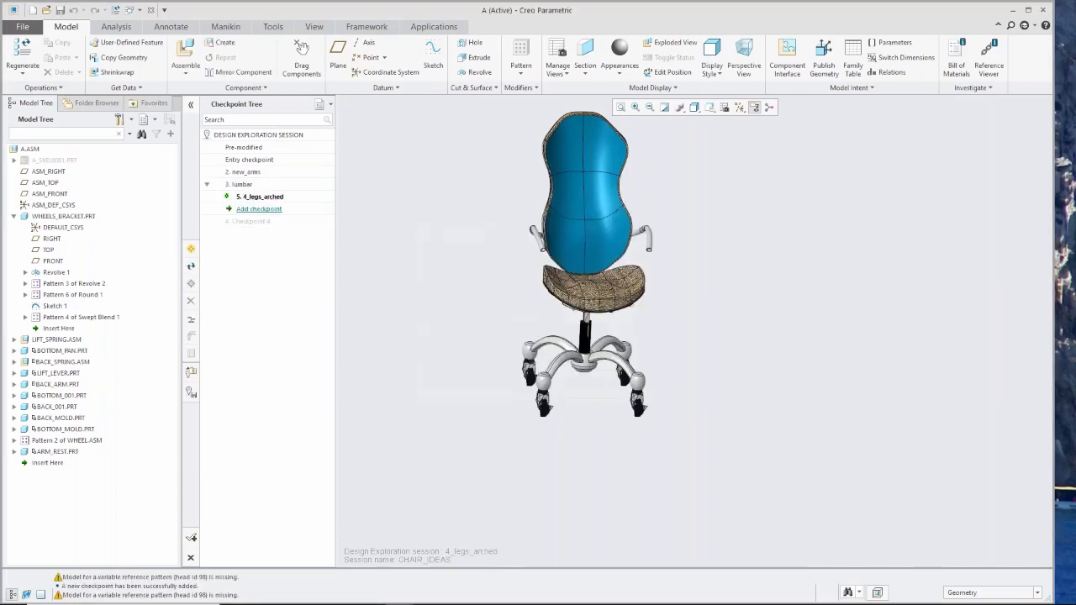
Activate the lumbar, 4_legs_arched and Checkpoint 4 checkpoints in turn and examine the leg design of each alternative.
{"action": "middle_click_drag", "start_coordinate": [569, 391], "coordinate": [586, 383]}
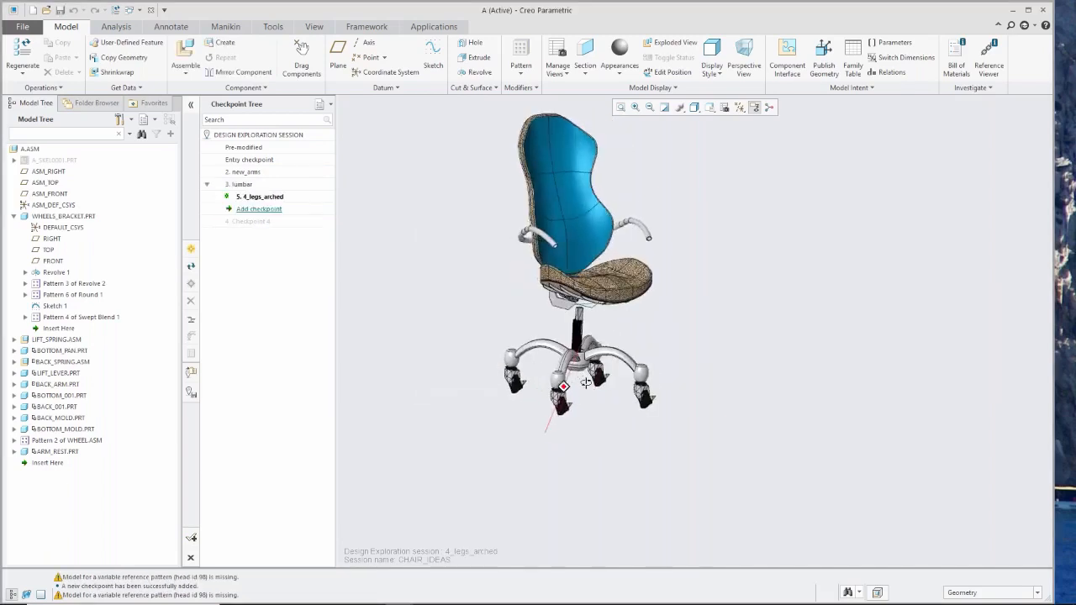
{"action": "scroll", "coordinate": [585, 385], "scroll_direction": "up", "scroll_amount": 2}
{"action": "double_click", "coordinate": [246, 186]}
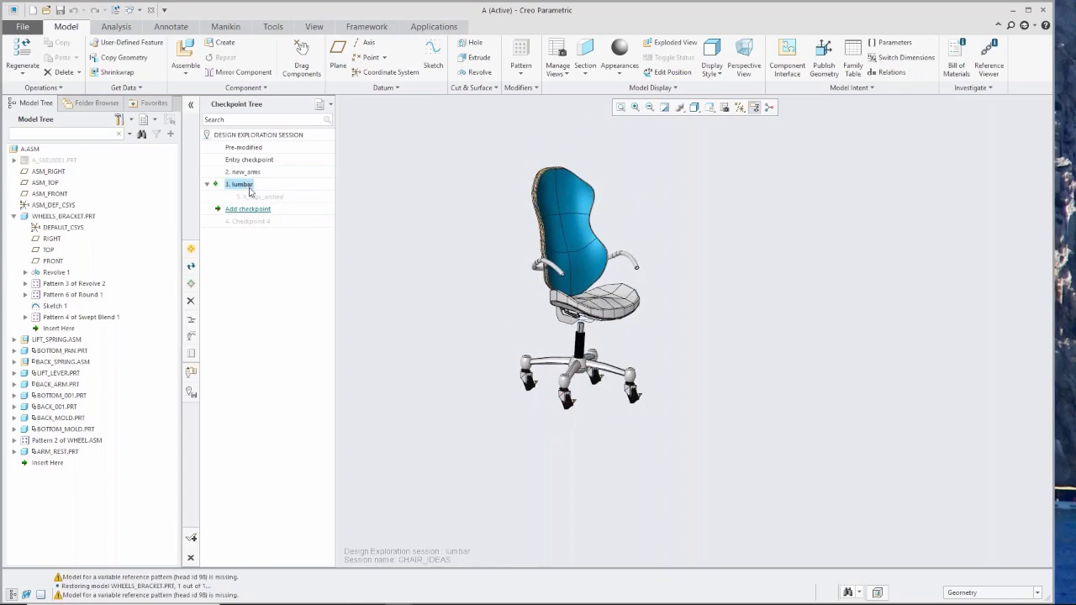
{"action": "double_click", "coordinate": [257, 197]}
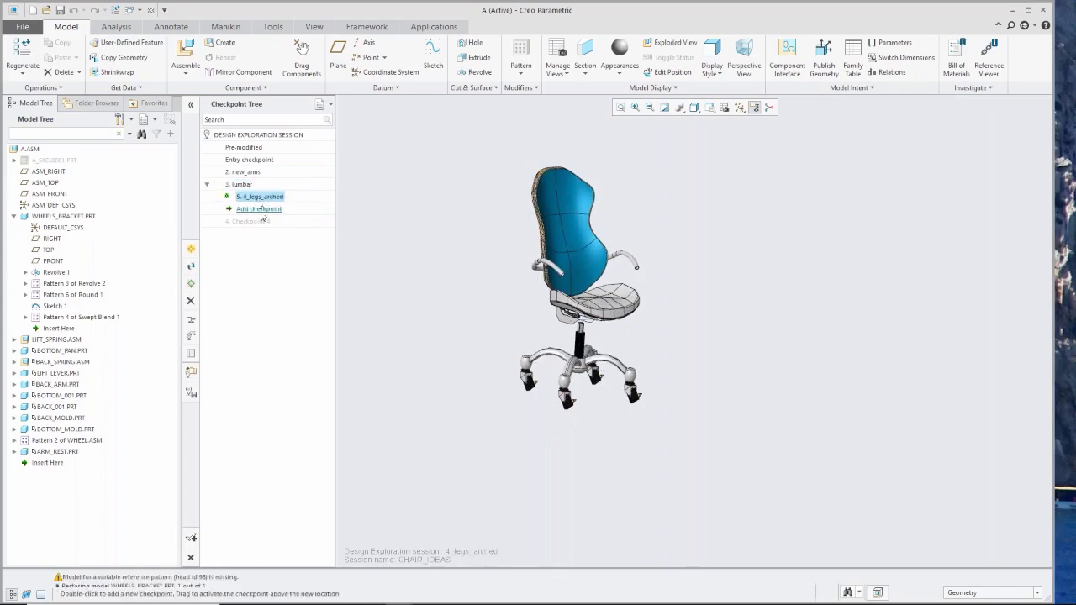
{"action": "double_click", "coordinate": [261, 215]}
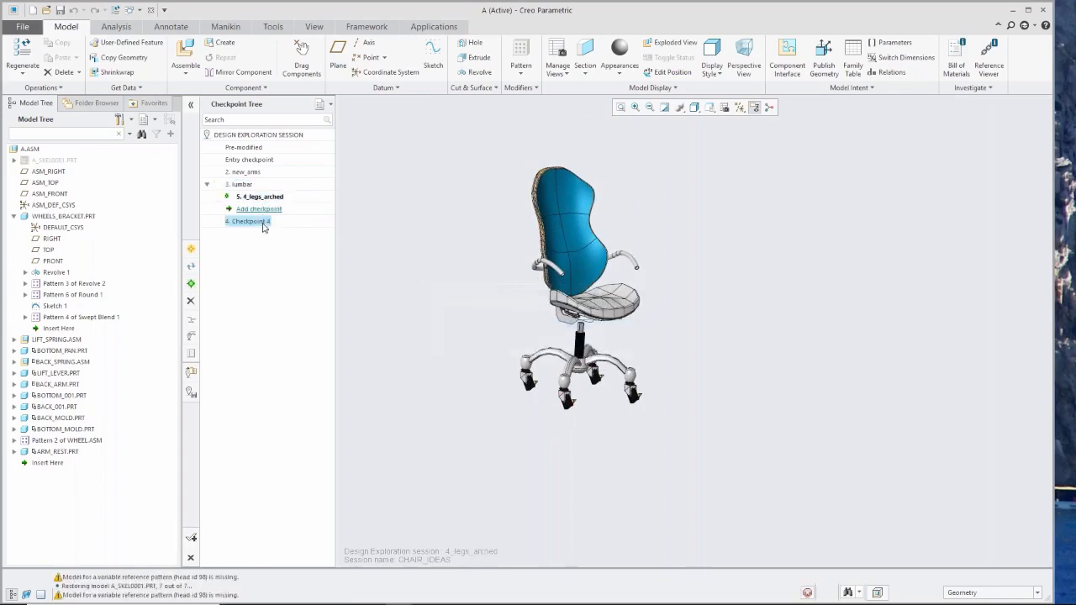
{"action": "scroll", "coordinate": [589, 346], "scroll_direction": "up", "scroll_amount": 4}
{"action": "middle_click_drag", "start_coordinate": [588, 347], "coordinate": [577, 401]}
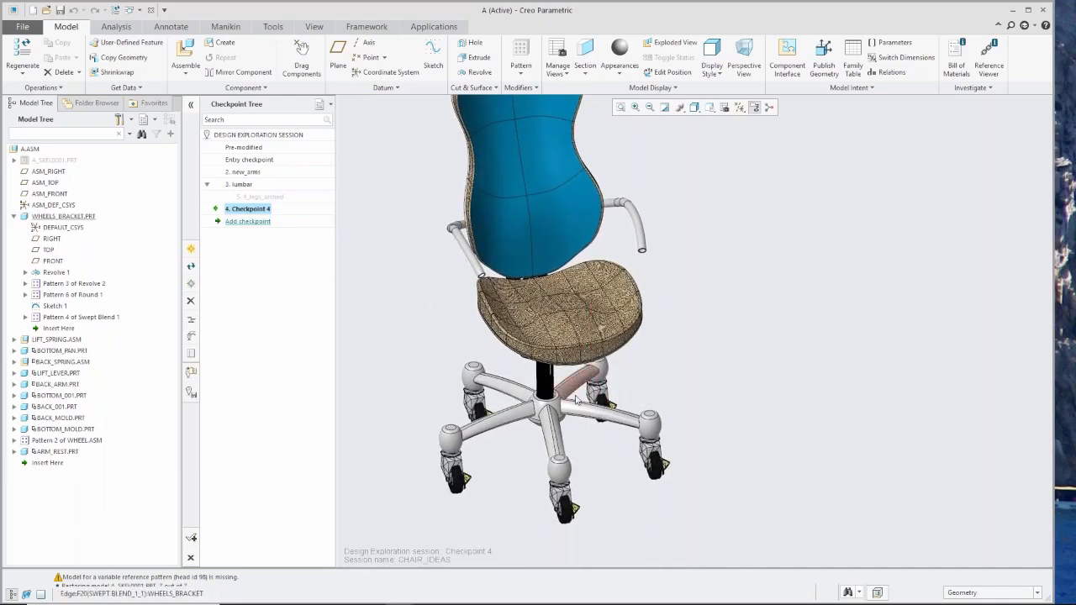
{"action": "scroll", "coordinate": [577, 401], "scroll_direction": "down", "scroll_amount": 3}
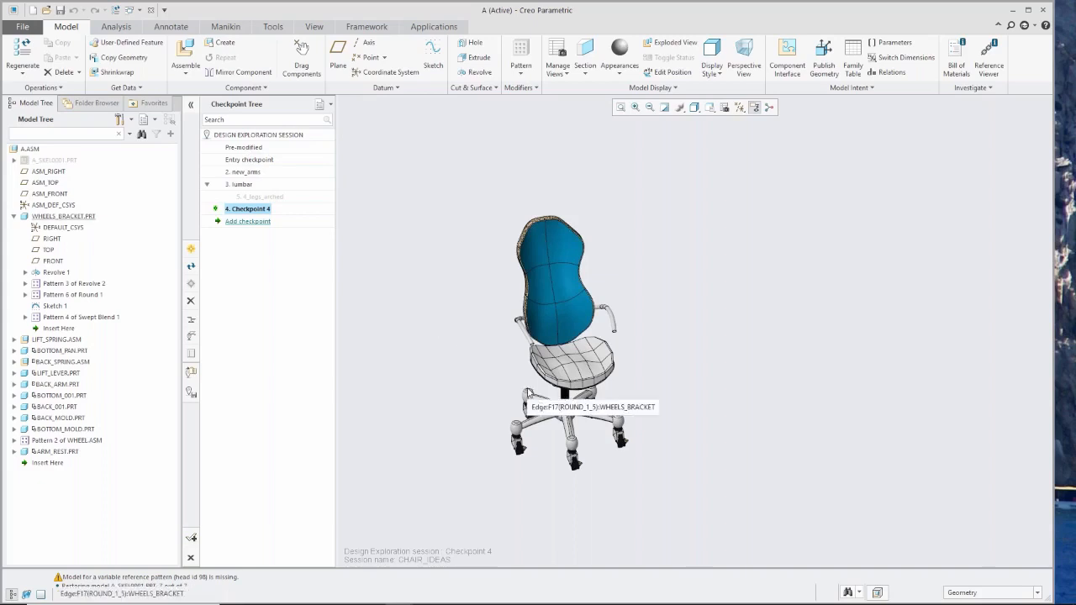
{"action": "middle_click_drag", "start_coordinate": [528, 380], "coordinate": [538, 377]}
{"action": "scroll", "coordinate": [574, 359], "scroll_direction": "down", "scroll_amount": 2}
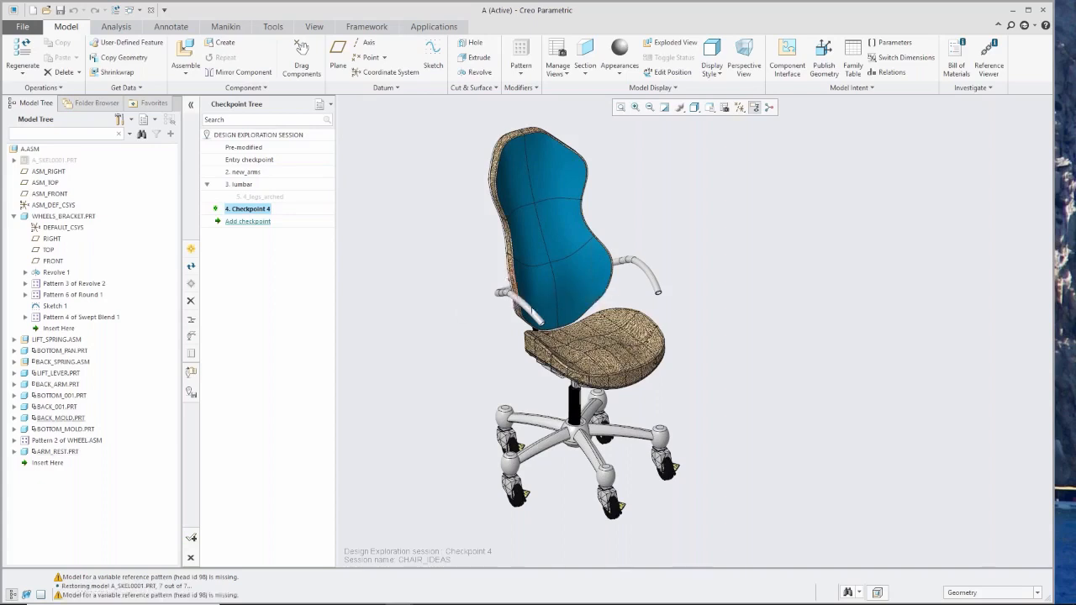
Close the CHAIR_IDEAS Design Exploration session without saving it or erasing its models.
{"action": "left_click", "coordinate": [191, 560]}
{"action": "left_click", "coordinate": [427, 293]}
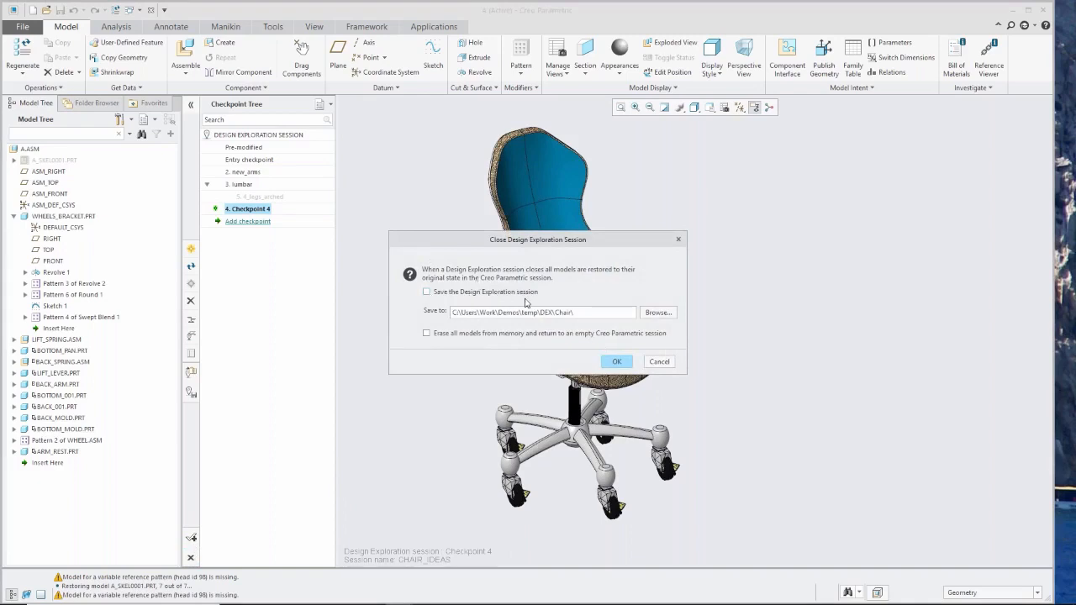
{"action": "left_click", "coordinate": [617, 362]}
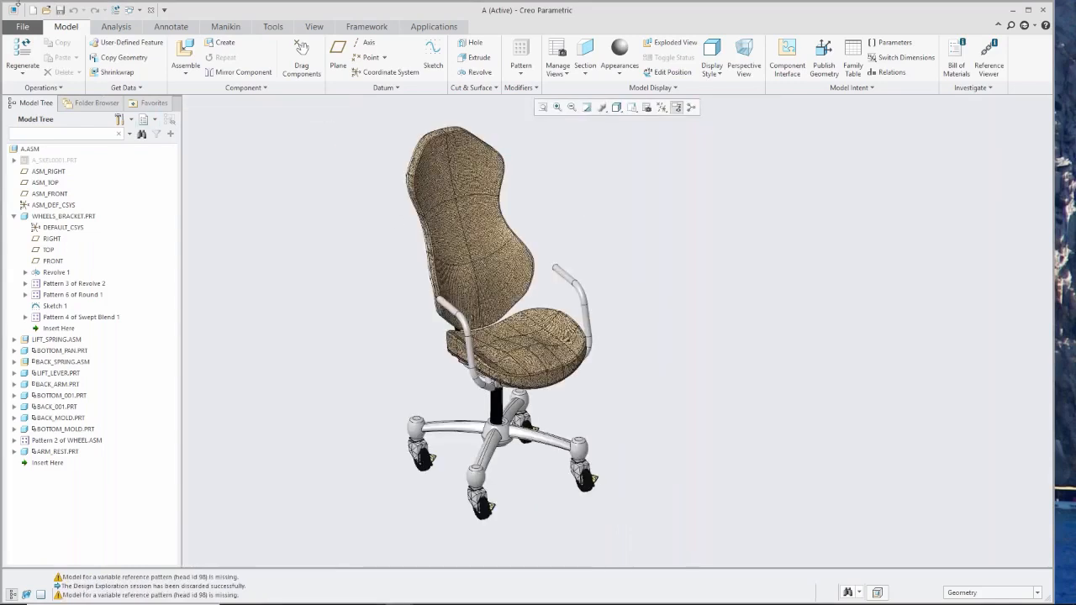
Close the chair assembly and erase all models that are not displayed from memory.
{"action": "left_click", "coordinate": [150, 9]}
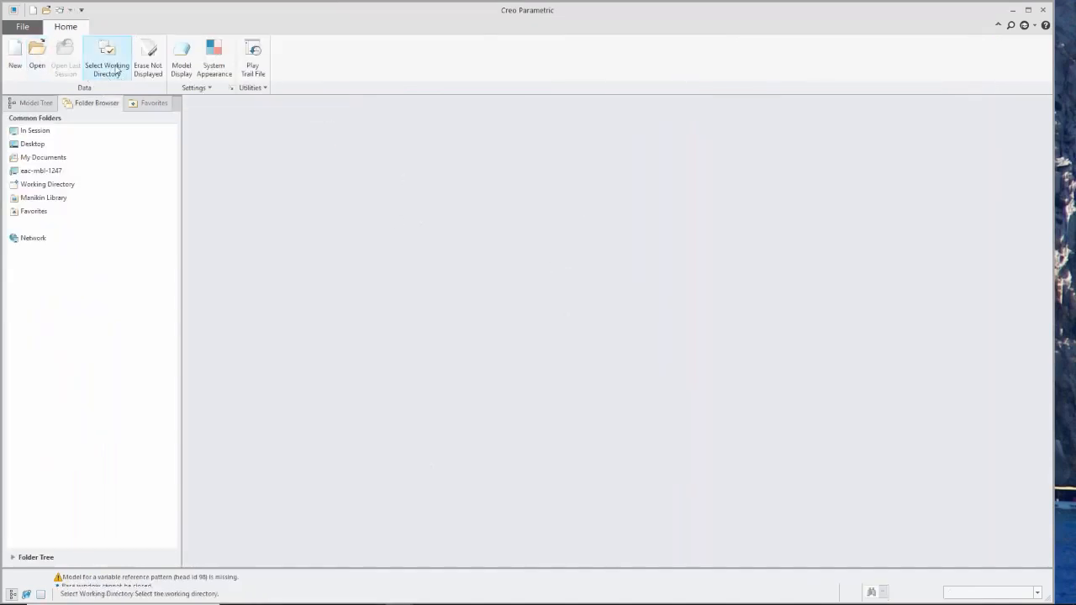
{"action": "left_click", "coordinate": [148, 67]}
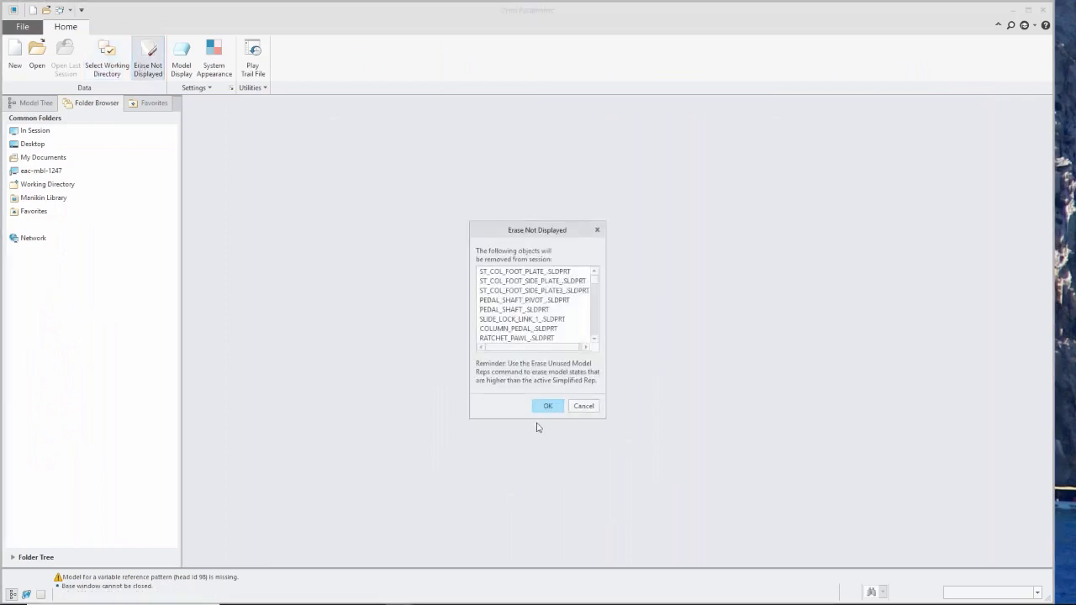
{"action": "left_click", "coordinate": [545, 406]}
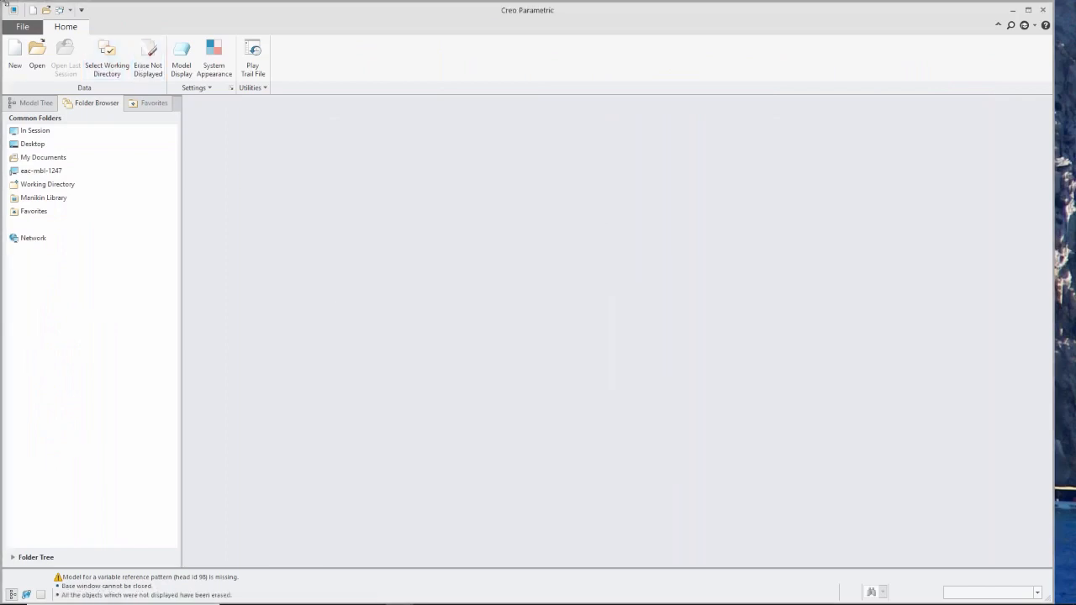
Open the saved Design Exploration session design_review1.tmz, retrieving assembly A and allowing retrieval of non-displayed models.
{"action": "left_click", "coordinate": [37, 57]}
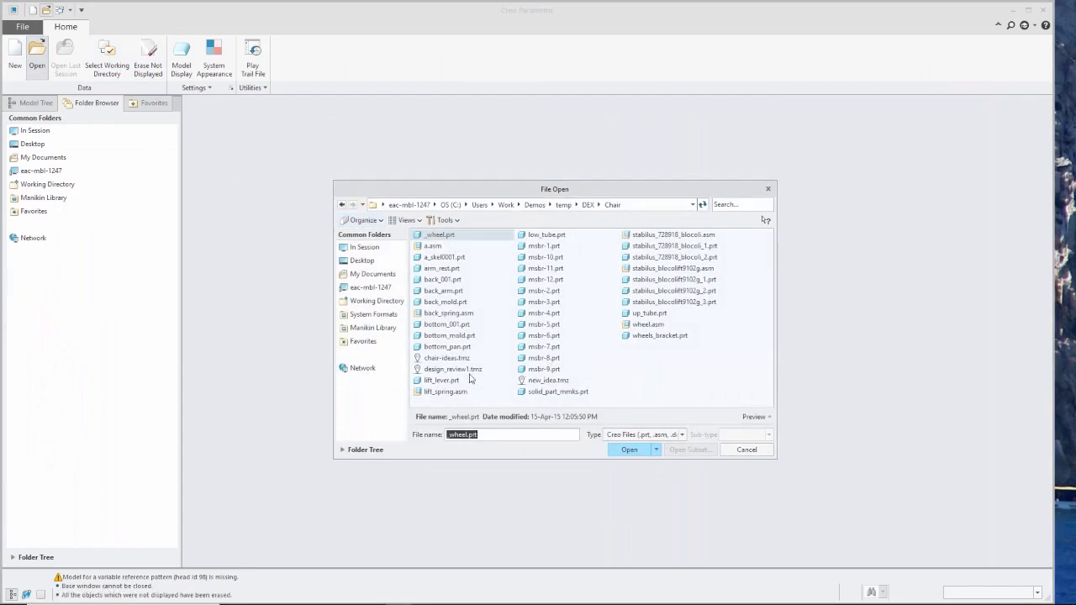
{"action": "double_click", "coordinate": [449, 372]}
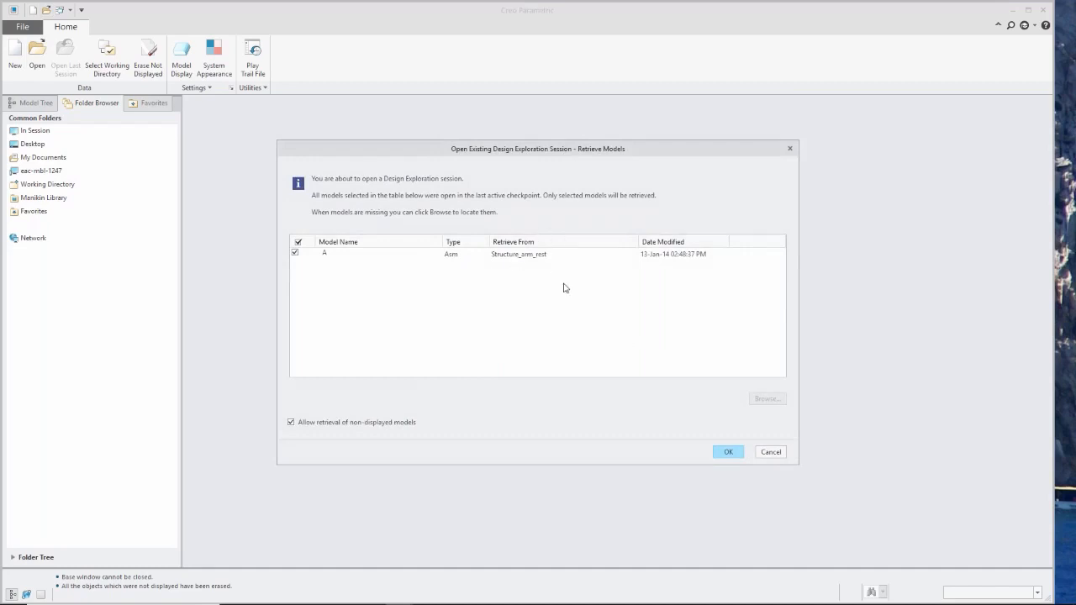
{"action": "left_click", "coordinate": [730, 454]}
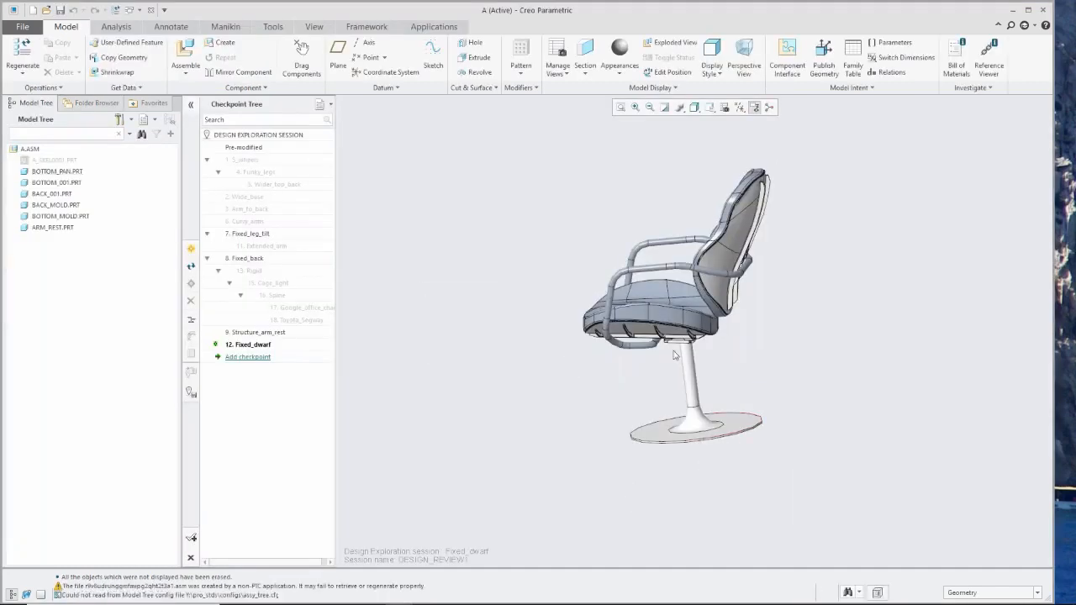
Examine the Fixed_dwarf chair, and activate the Pre-modified, Funky_legs and Curvy_arms checkpoints in turn to compare their designs.
{"action": "middle_click_drag", "start_coordinate": [674, 355], "coordinate": [786, 318]}
{"action": "scroll", "coordinate": [604, 287], "scroll_direction": "down", "scroll_amount": 2}
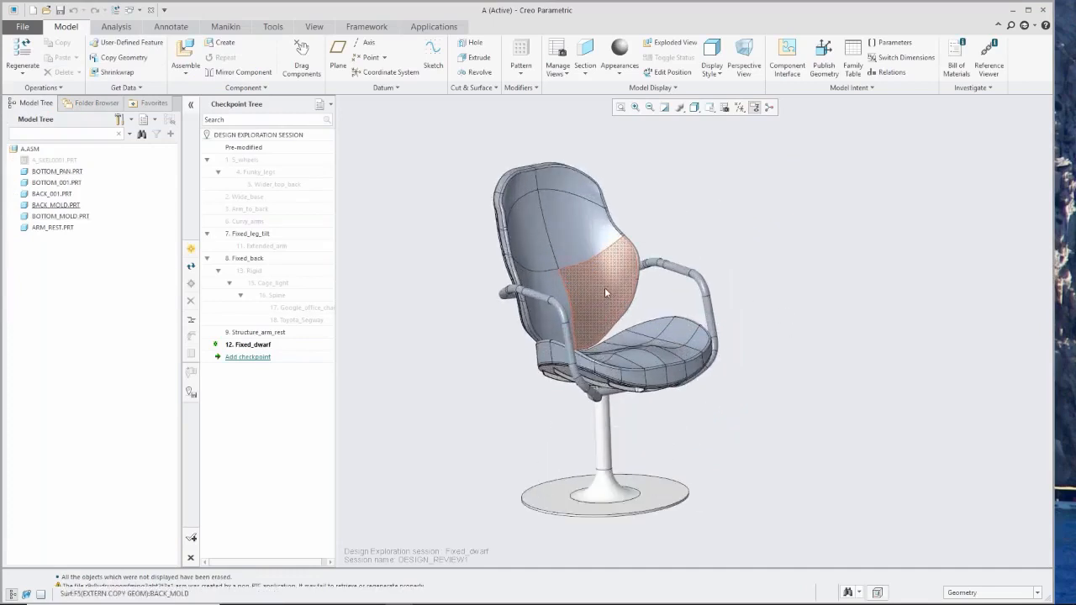
{"action": "scroll", "coordinate": [604, 292], "scroll_direction": "down", "scroll_amount": 2}
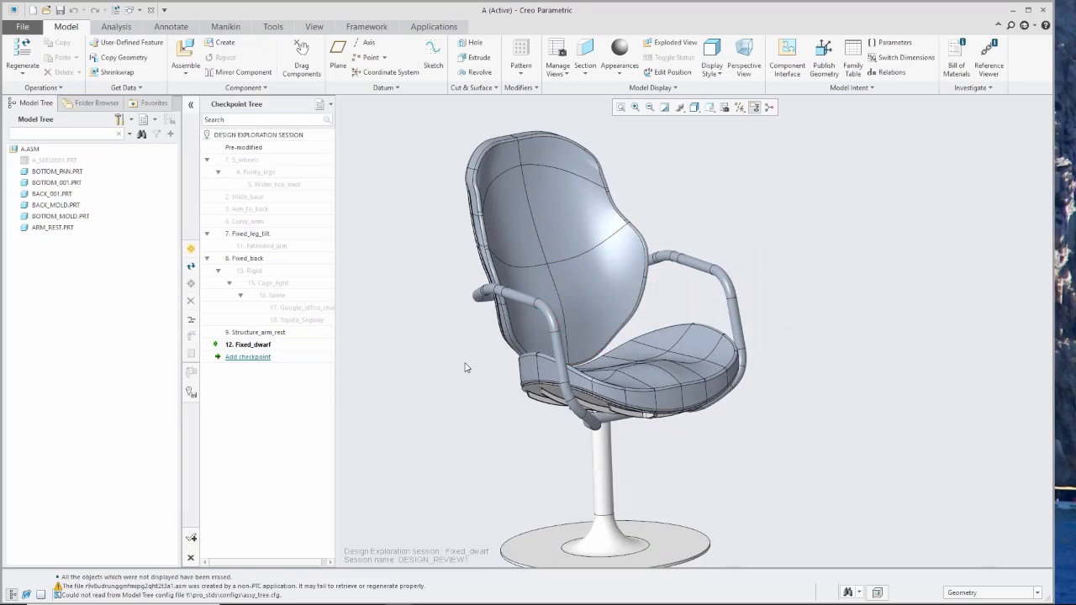
{"action": "scroll", "coordinate": [467, 367], "scroll_direction": "up", "scroll_amount": 2}
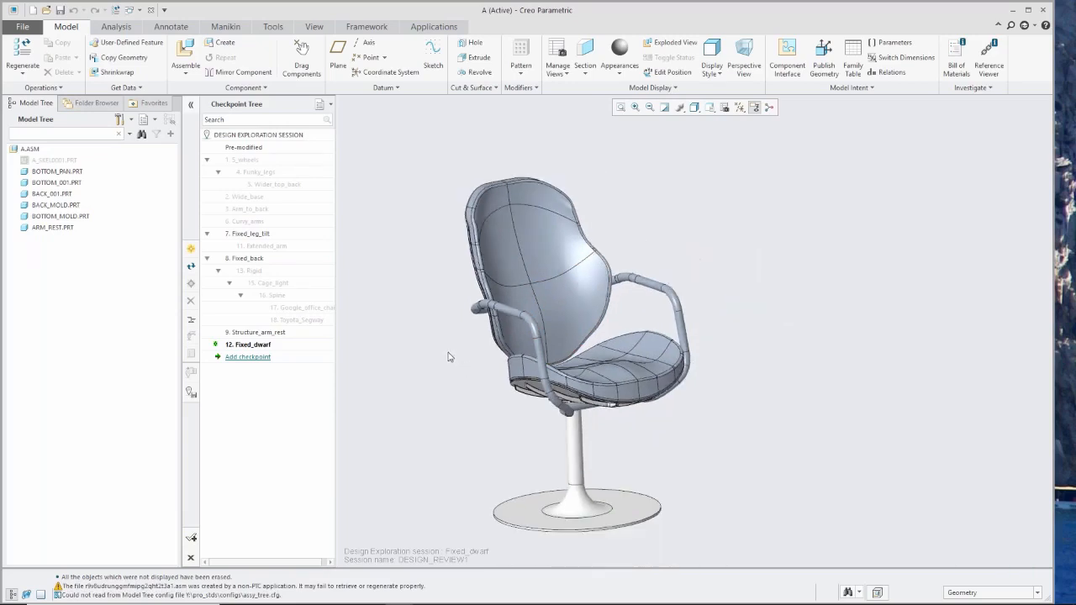
{"action": "left_click", "coordinate": [243, 148]}
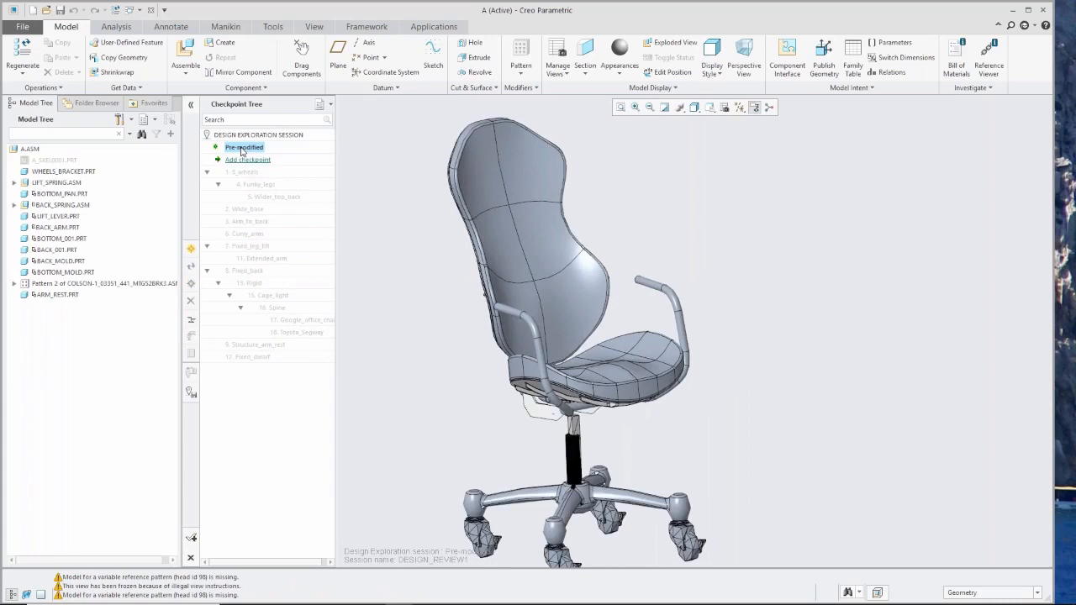
{"action": "left_click", "coordinate": [249, 185]}
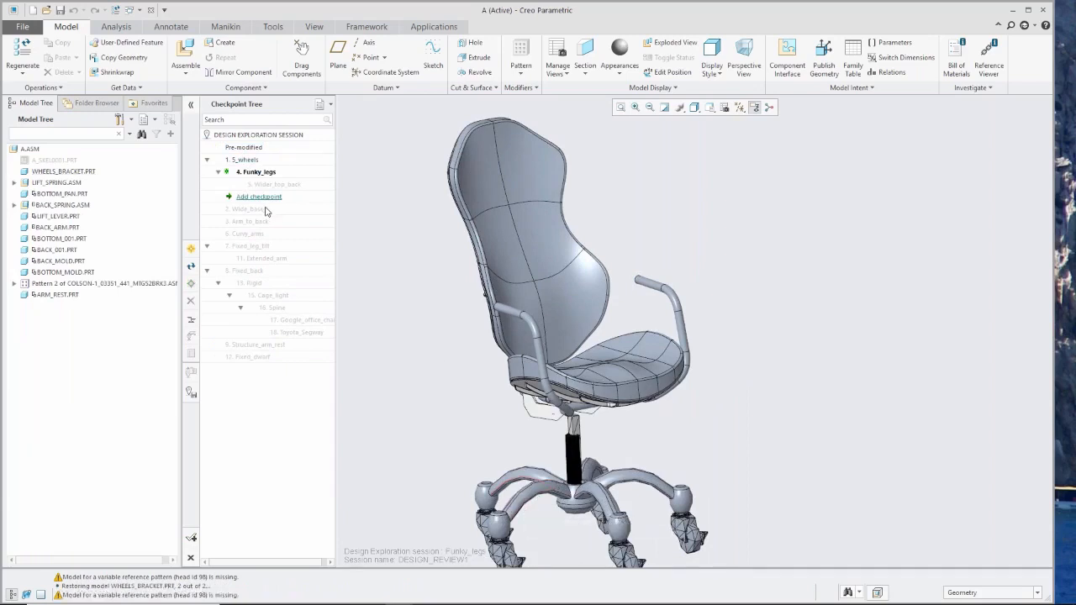
{"action": "left_click", "coordinate": [263, 235]}
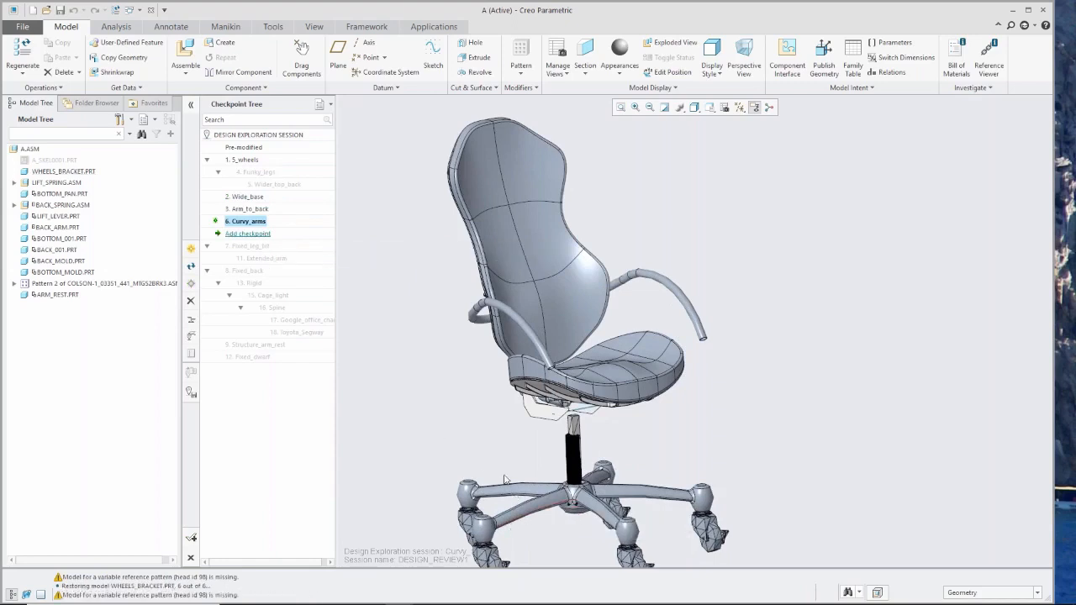
Activate the Fixed_back checkpoint and its Spine descendant in turn and examine the seat and back of each.
{"action": "left_click", "coordinate": [254, 272]}
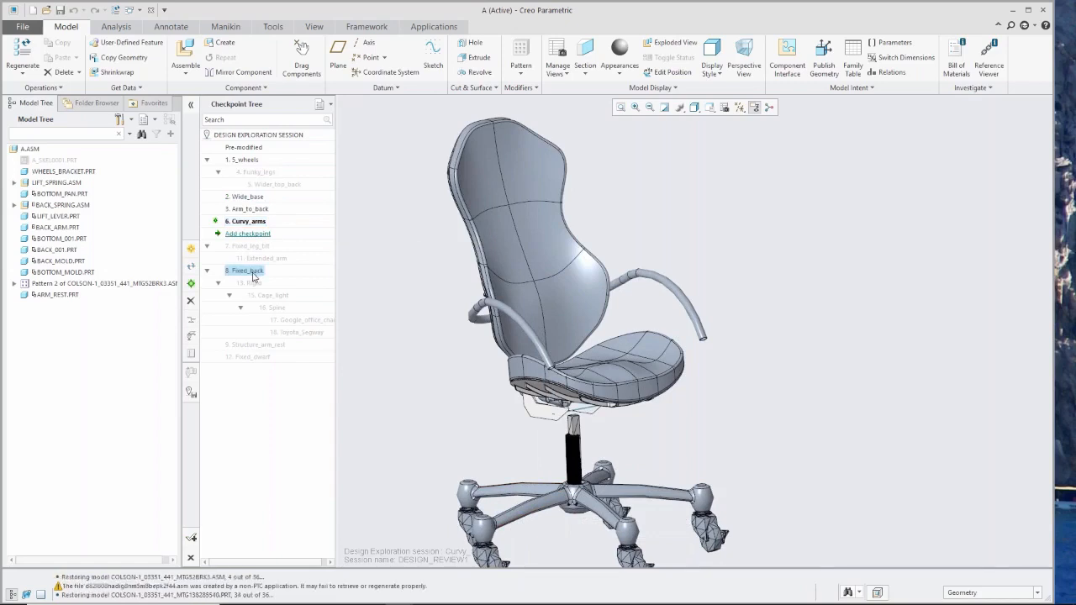
{"action": "mouse_move", "coordinate": [525, 401]}
{"action": "middle_mouse_down"}
{"action": "mouse_move", "coordinate": [503, 436]}
{"action": "mouse_move", "coordinate": [510, 454]}
{"action": "mouse_move", "coordinate": [518, 435]}
{"action": "middle_mouse_up"}
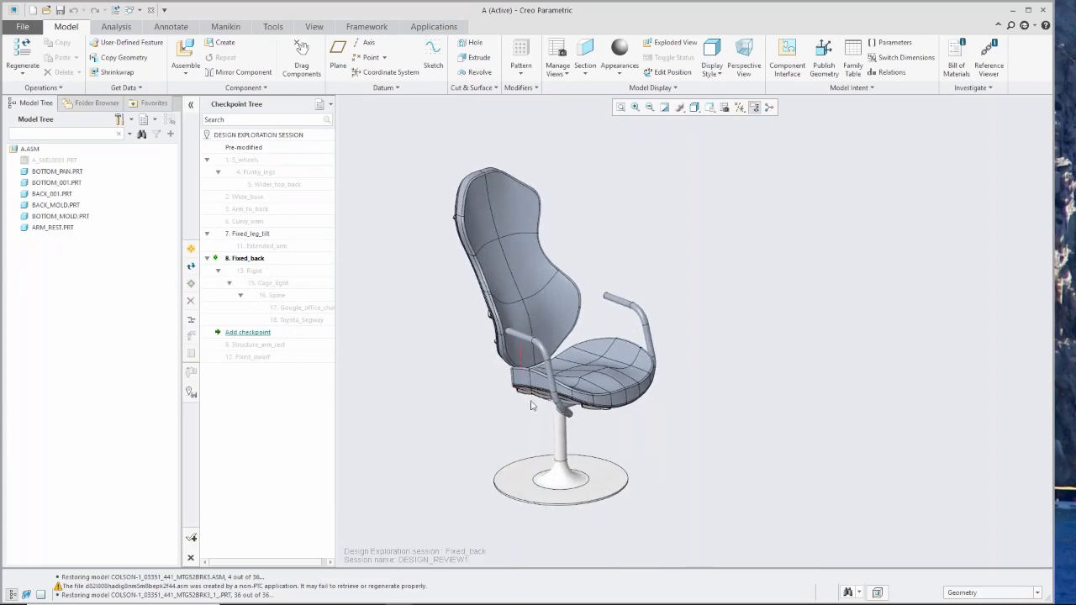
{"action": "double_click", "coordinate": [279, 296]}
{"action": "mouse_move", "coordinate": [521, 377]}
{"action": "middle_mouse_down"}
{"action": "mouse_move", "coordinate": [470, 389]}
{"action": "mouse_move", "coordinate": [550, 356]}
{"action": "mouse_move", "coordinate": [516, 392]}
{"action": "mouse_move", "coordinate": [483, 347]}
{"action": "middle_mouse_up"}
{"action": "scroll", "coordinate": [482, 347], "scroll_direction": "up", "scroll_amount": 3}
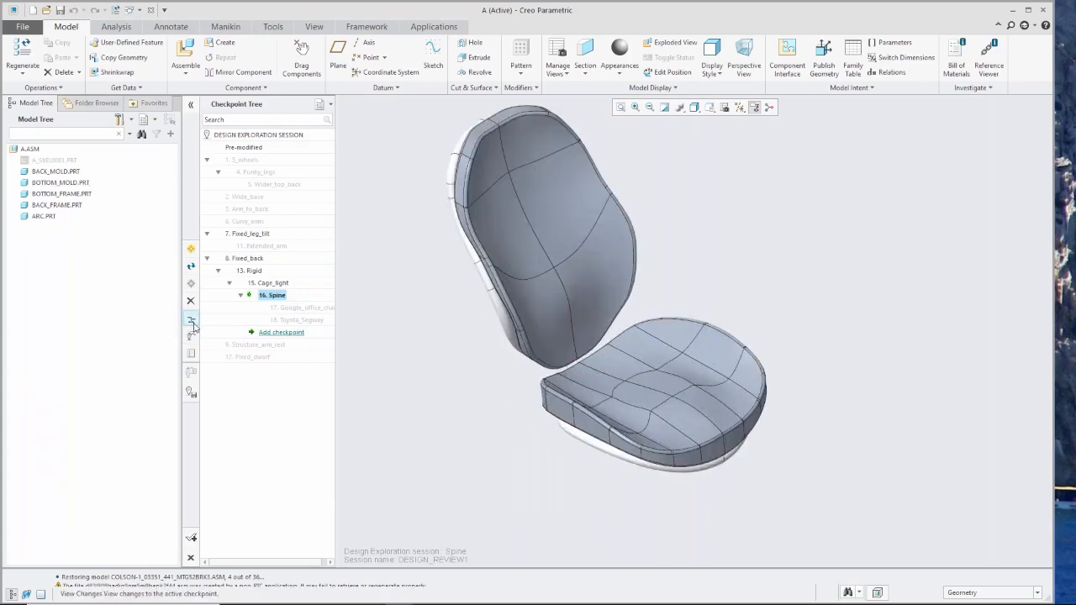
Activate the Google_office_chair, Toyota_Segway and Extended_arm checkpoints in turn and examine each chair concept.
{"action": "left_click", "coordinate": [308, 308]}
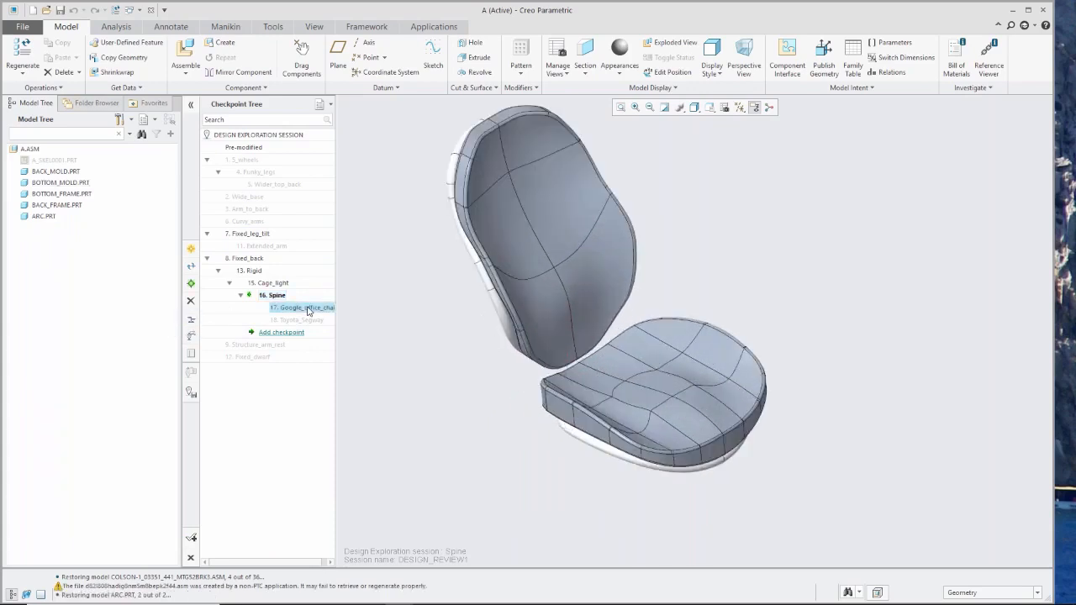
{"action": "mouse_move", "coordinate": [592, 457]}
{"action": "middle_mouse_down"}
{"action": "mouse_move", "coordinate": [562, 434]}
{"action": "mouse_move", "coordinate": [580, 454]}
{"action": "mouse_move", "coordinate": [604, 436]}
{"action": "mouse_move", "coordinate": [588, 425]}
{"action": "middle_mouse_up"}
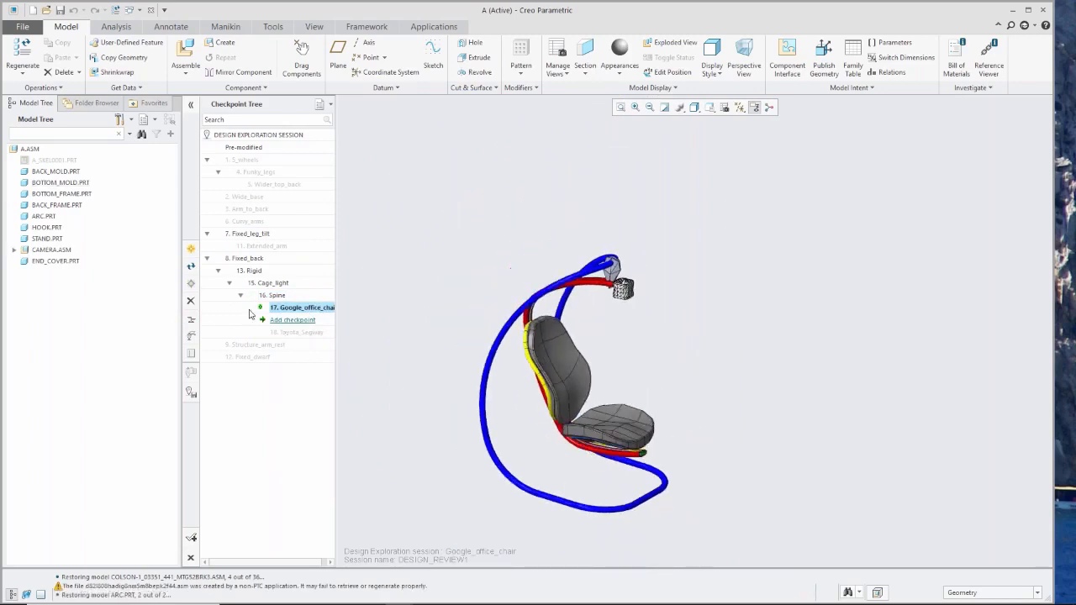
{"action": "left_click", "coordinate": [293, 320]}
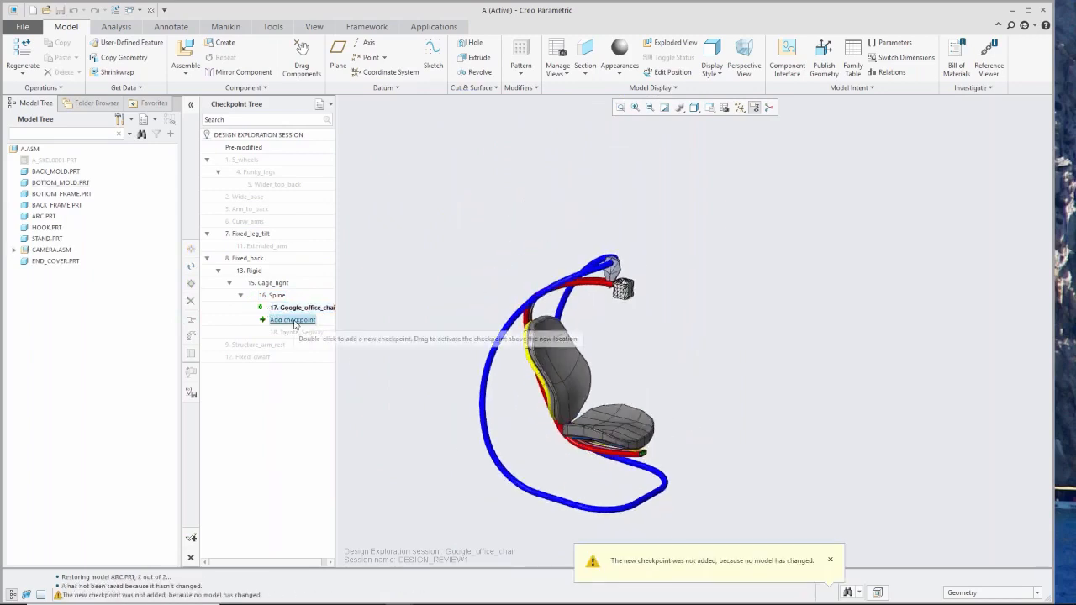
{"action": "left_click", "coordinate": [296, 333]}
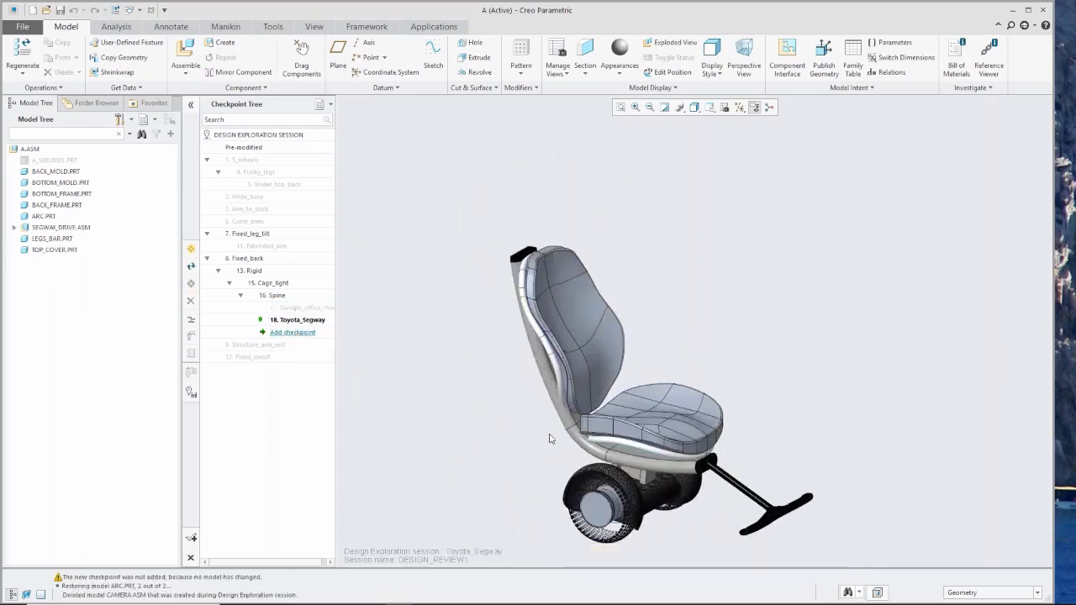
{"action": "mouse_move", "coordinate": [599, 454]}
{"action": "middle_mouse_down"}
{"action": "mouse_move", "coordinate": [475, 406]}
{"action": "mouse_move", "coordinate": [505, 401]}
{"action": "middle_mouse_up"}
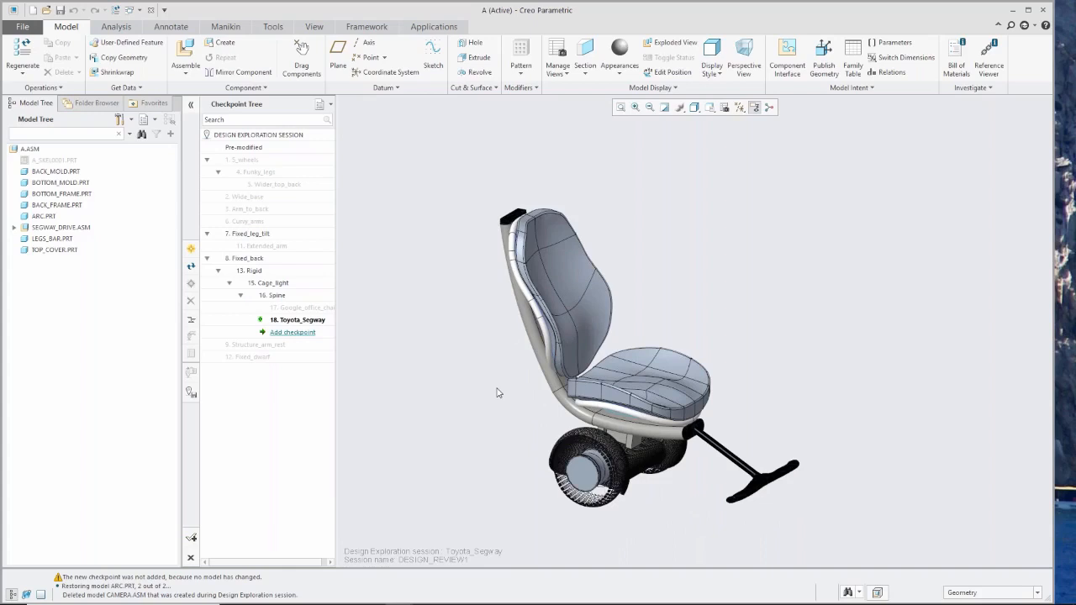
{"action": "double_click", "coordinate": [262, 245]}
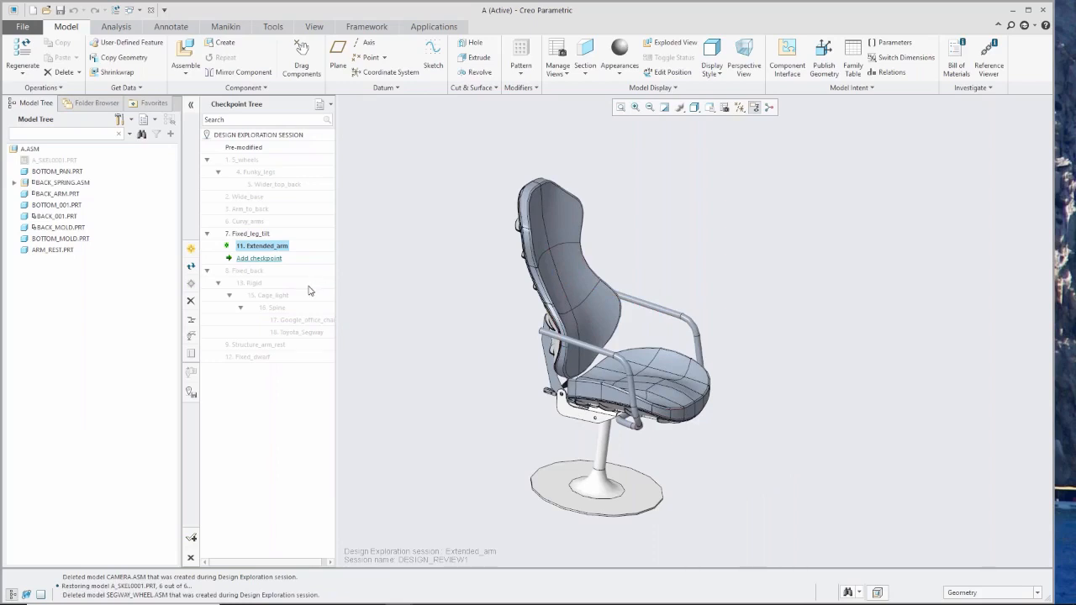
{"action": "middle_click_drag", "start_coordinate": [487, 358], "coordinate": [475, 376]}
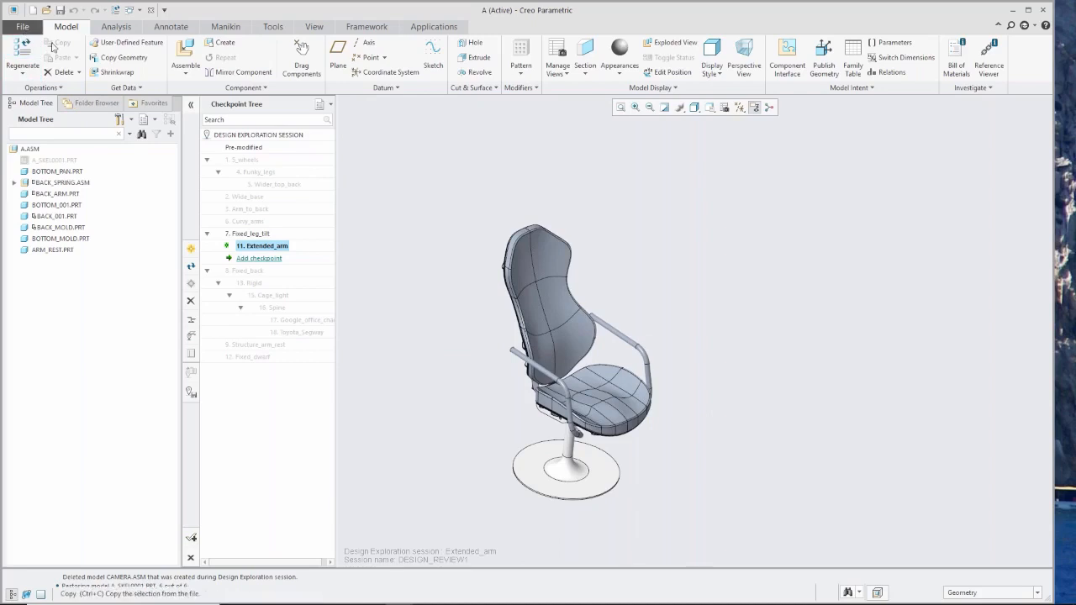
Close the DESIGN_REVIEW1 Design Exploration session with saving turned off.
{"action": "left_click", "coordinate": [191, 556]}
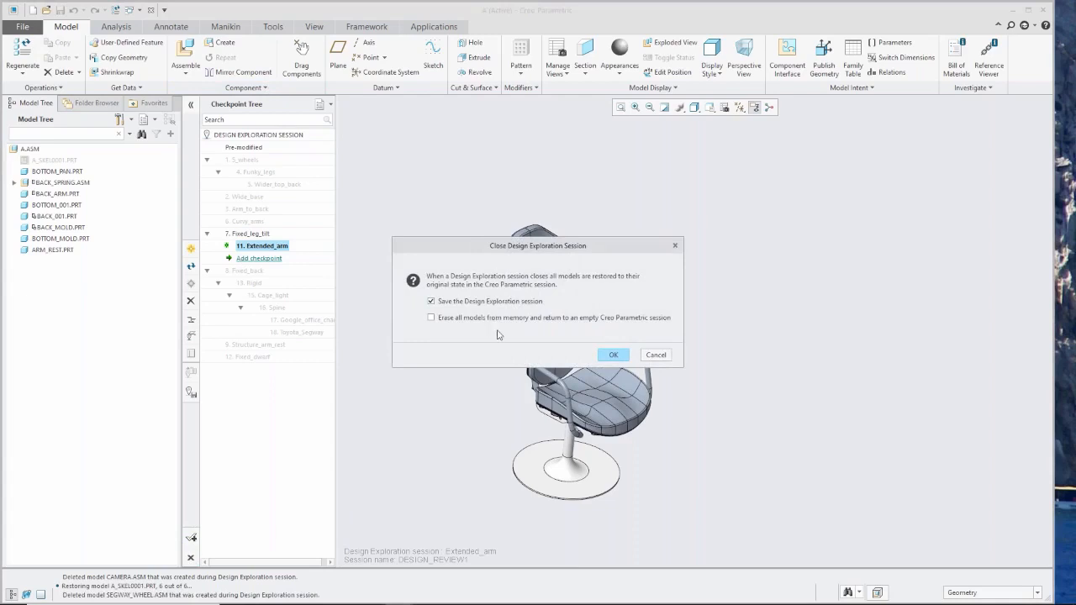
{"action": "left_click", "coordinate": [451, 302]}
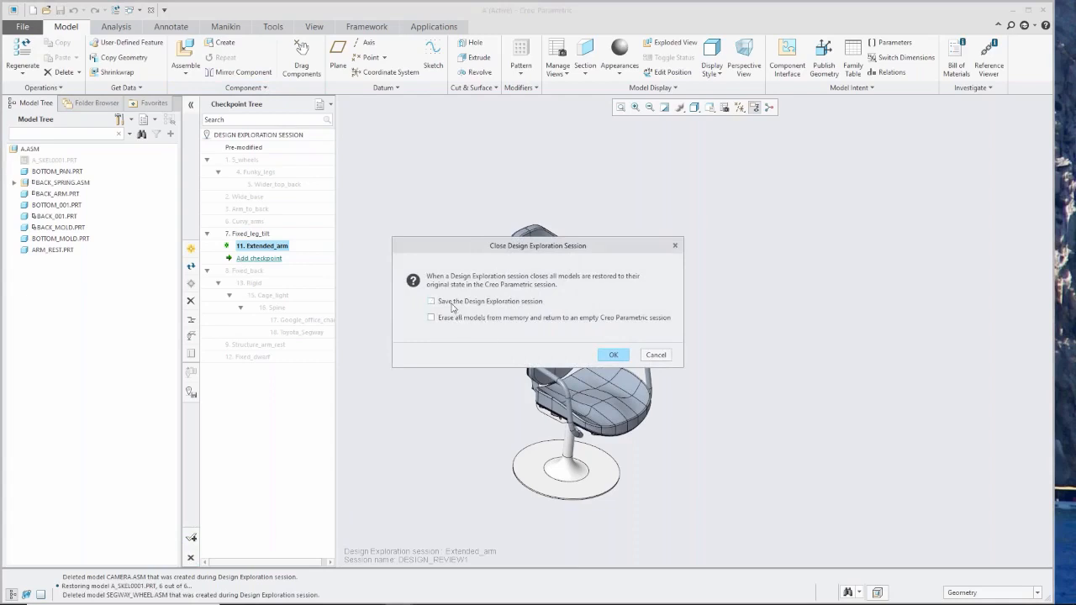
{"action": "left_click", "coordinate": [612, 355]}
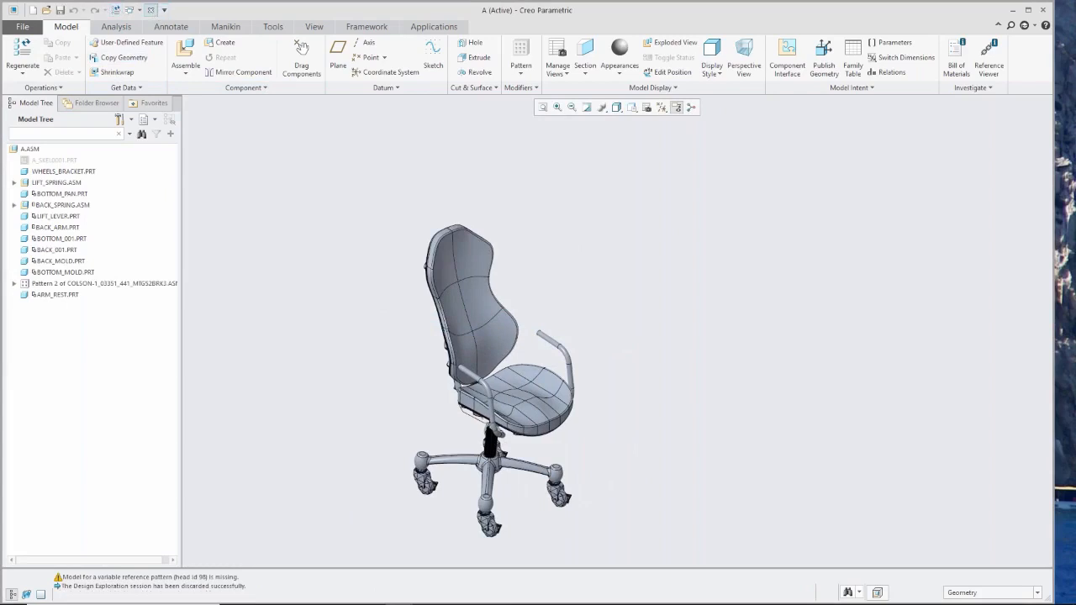
Close the restored chair assembly and erase the non-displayed models left over from the design review.
{"action": "left_click", "coordinate": [156, 13]}
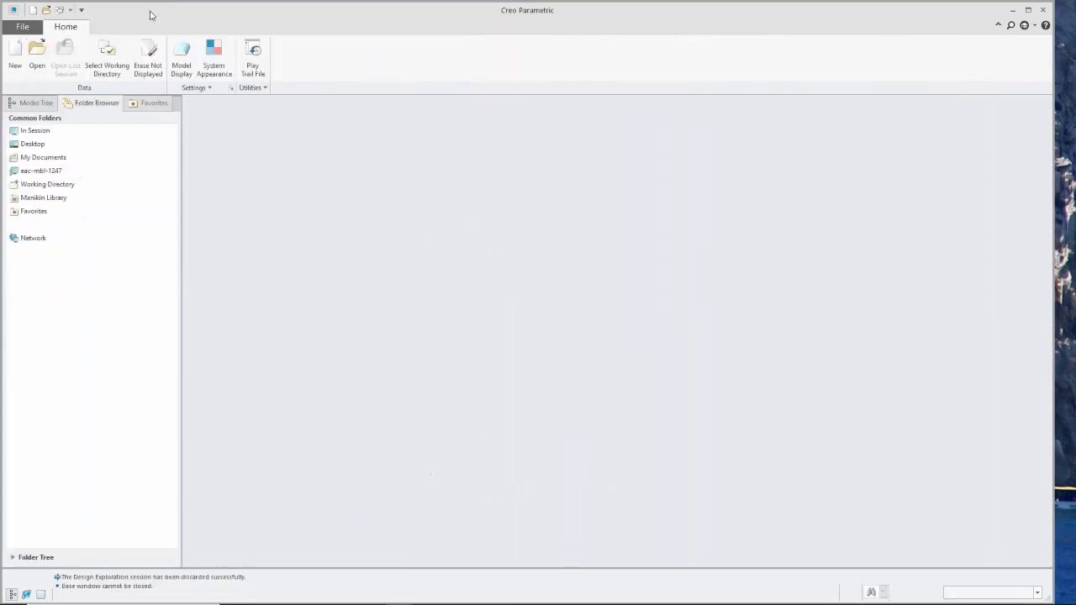
{"action": "left_click", "coordinate": [148, 67]}
{"action": "left_click", "coordinate": [545, 406]}
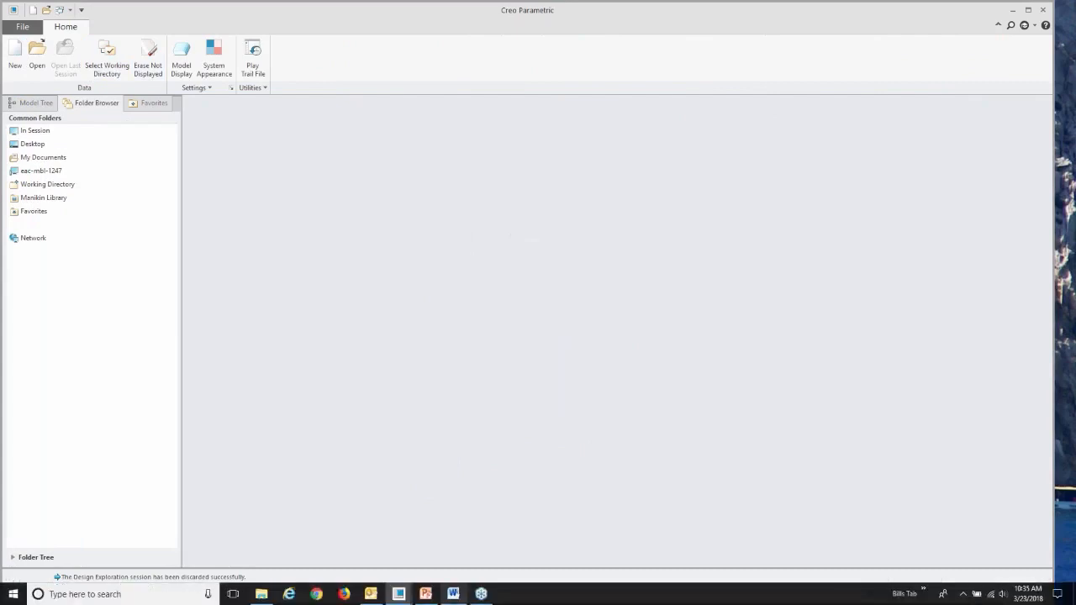
Switch to the WORKING_ZONE assembly window, examine the machine stations and bring up the manikin commands.
{"action": "mouse_move", "coordinate": [401, 596]}
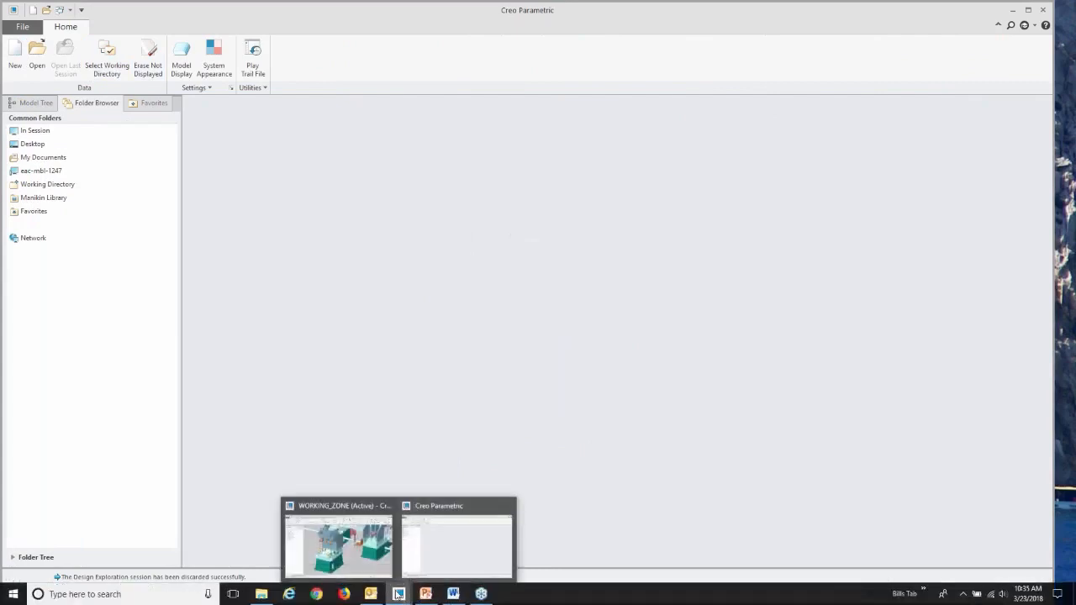
{"action": "left_click", "coordinate": [370, 566]}
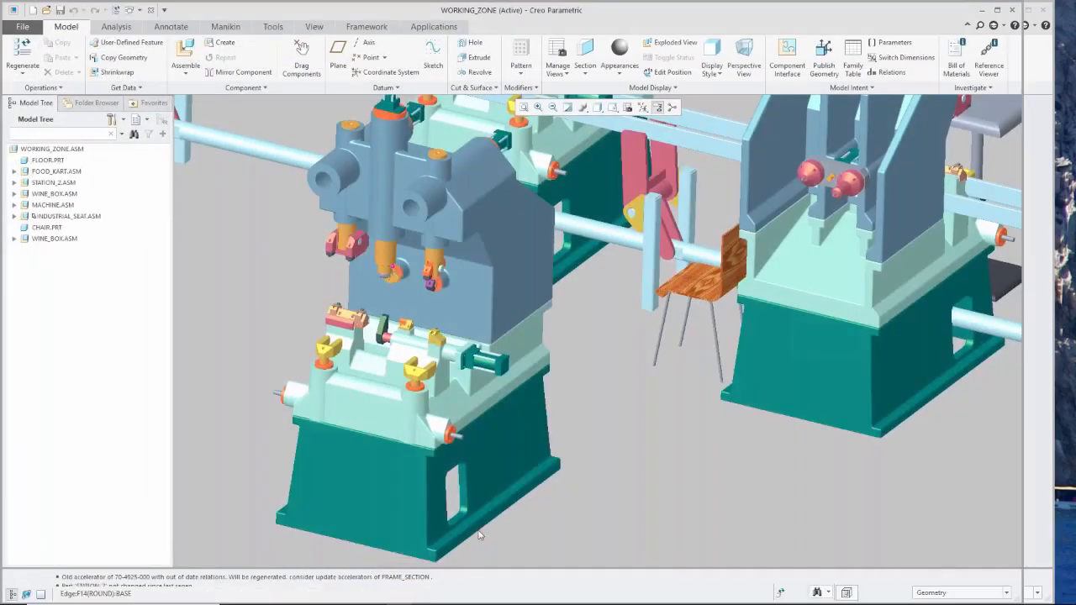
{"action": "scroll", "coordinate": [469, 521], "scroll_direction": "up", "scroll_amount": 5}
{"action": "scroll", "coordinate": [469, 522], "scroll_direction": "down", "scroll_amount": 2}
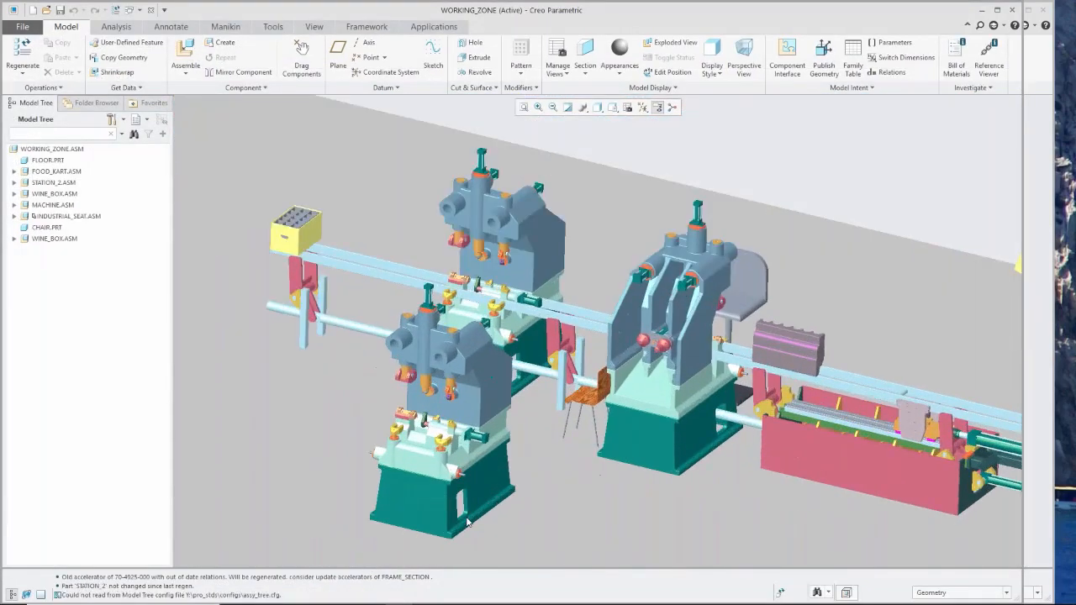
{"action": "scroll", "coordinate": [469, 521], "scroll_direction": "down", "scroll_amount": 2}
{"action": "scroll", "coordinate": [534, 438], "scroll_direction": "down", "scroll_amount": 3}
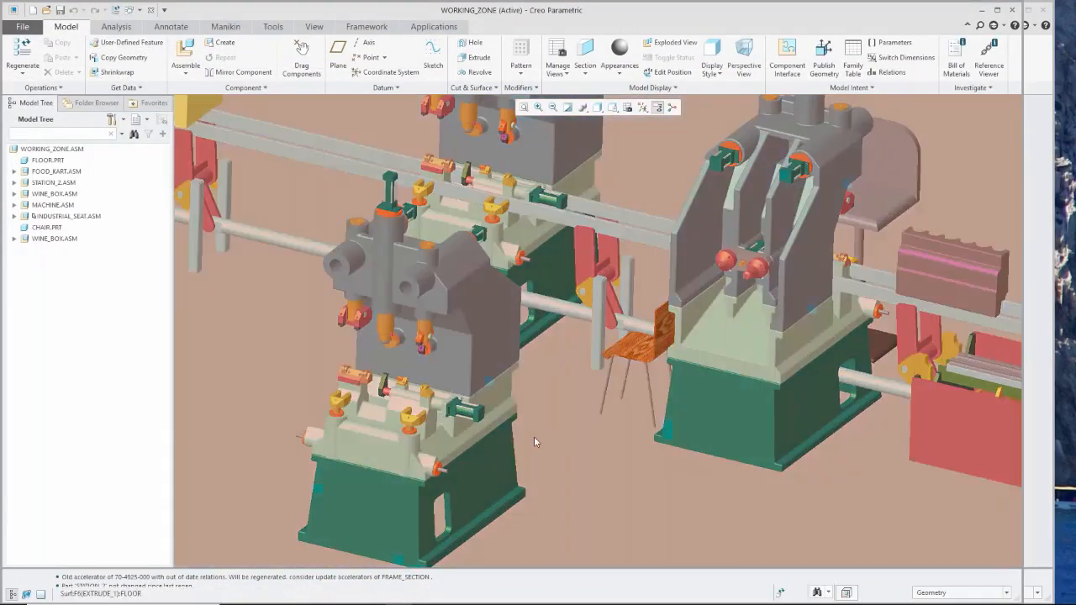
{"action": "mouse_move", "coordinate": [573, 475]}
{"action": "middle_mouse_down"}
{"action": "mouse_move", "coordinate": [543, 468]}
{"action": "mouse_move", "coordinate": [578, 486]}
{"action": "middle_mouse_up"}
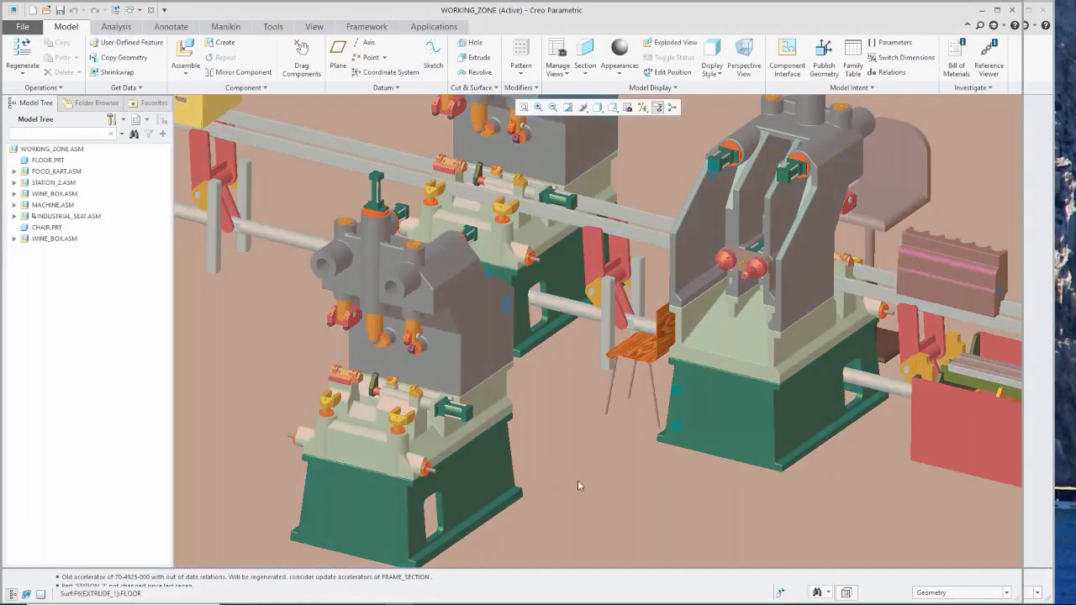
{"action": "left_click", "coordinate": [226, 28]}
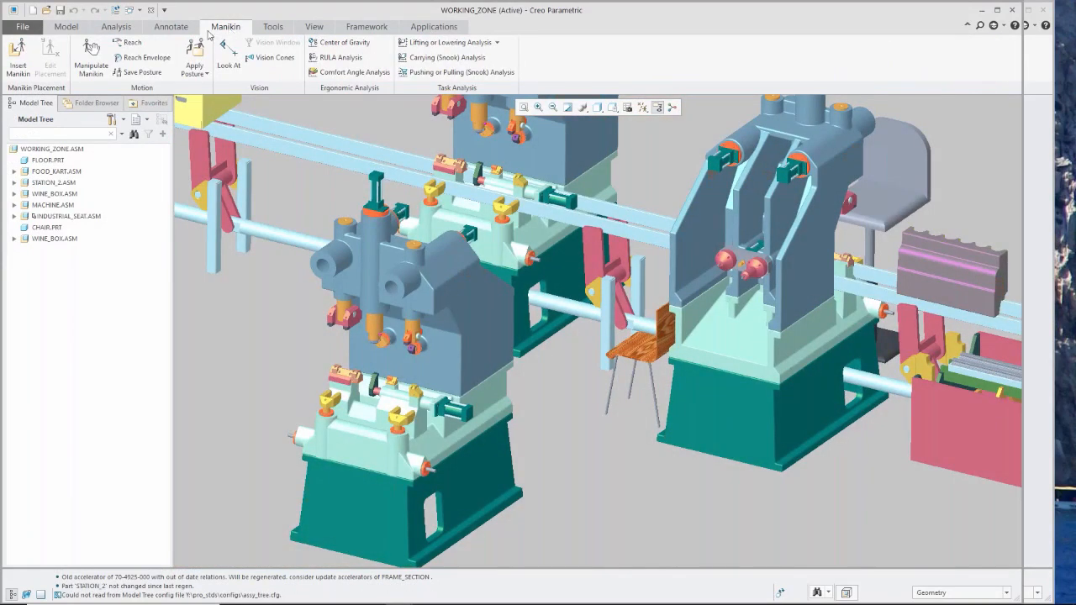
Start inserting a manikin and load m_nasa_95.asm from the Manikin Library.
{"action": "left_click", "coordinate": [18, 65]}
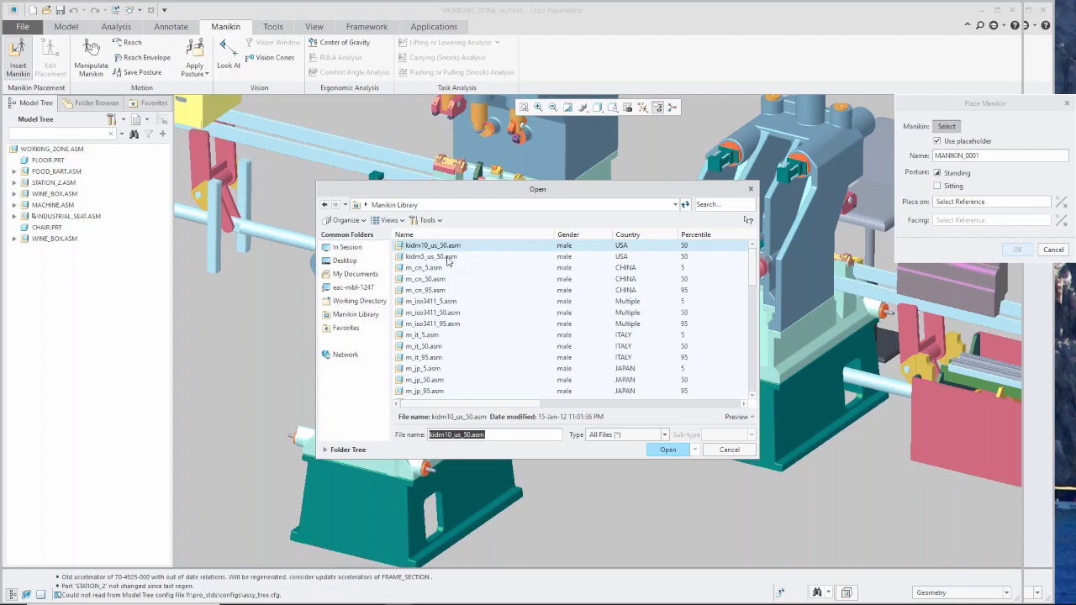
{"action": "scroll", "coordinate": [462, 293], "scroll_direction": "down", "scroll_amount": 1}
{"action": "scroll", "coordinate": [461, 293], "scroll_direction": "down", "scroll_amount": 4}
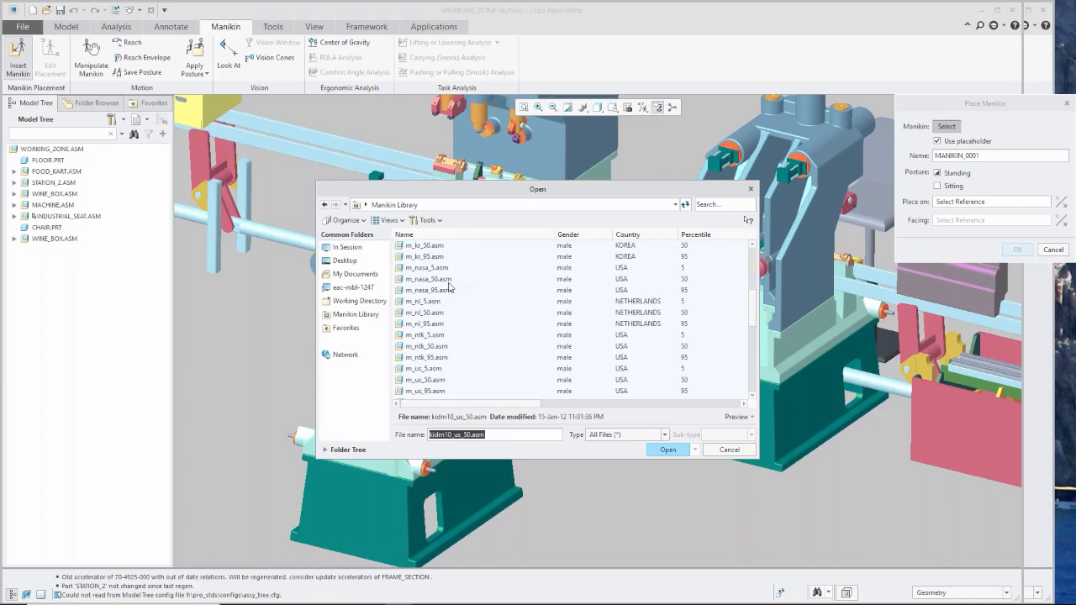
{"action": "left_click", "coordinate": [450, 292]}
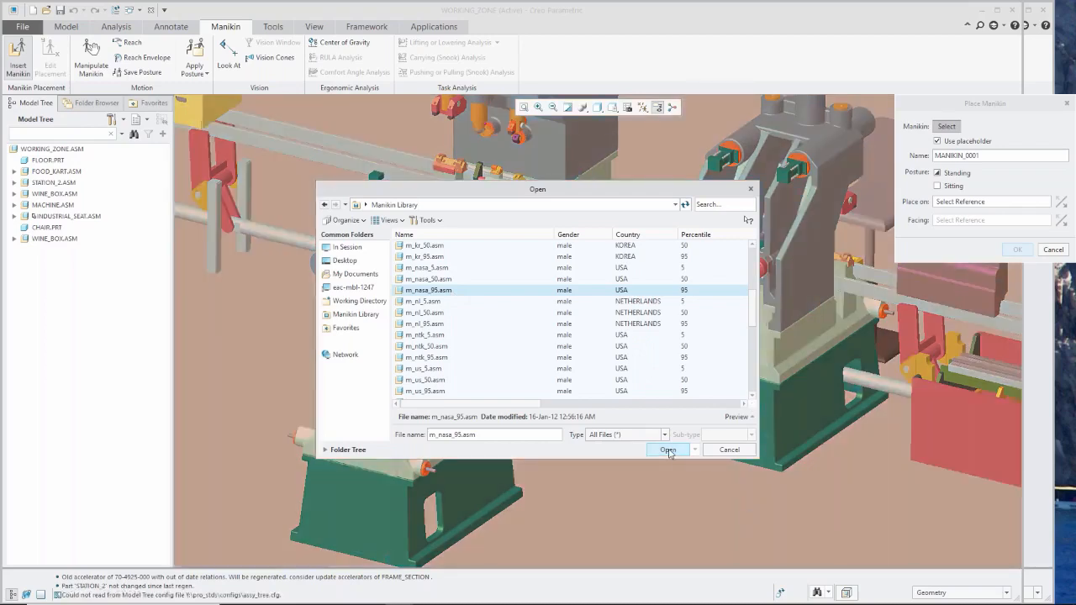
{"action": "left_click", "coordinate": [668, 451]}
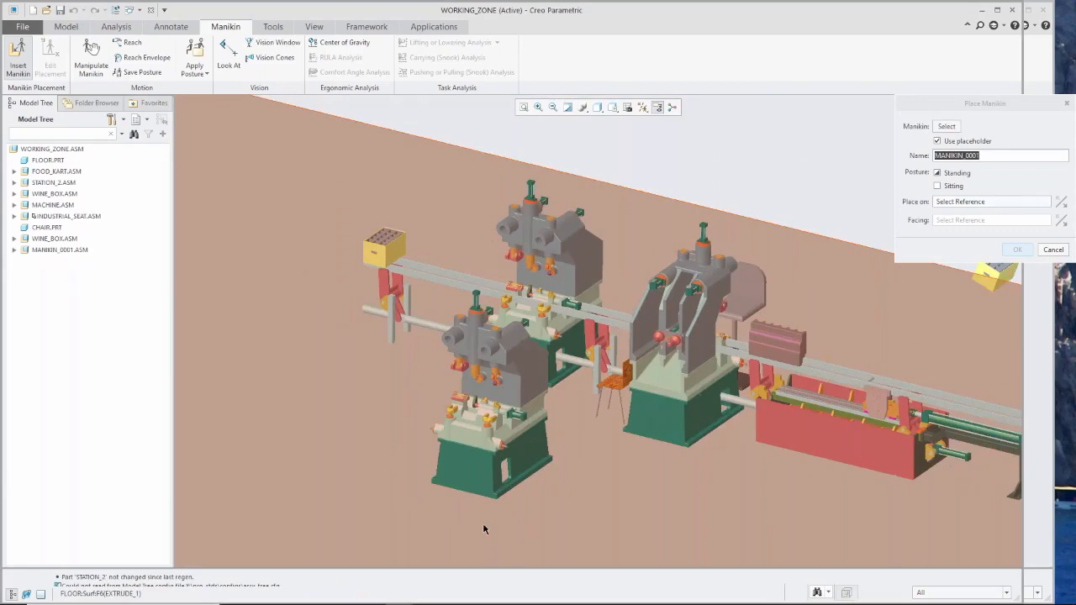
Stand the manikin on the FLOOR surface at the foot of the nearest machine station.
{"action": "left_click", "coordinate": [477, 501]}
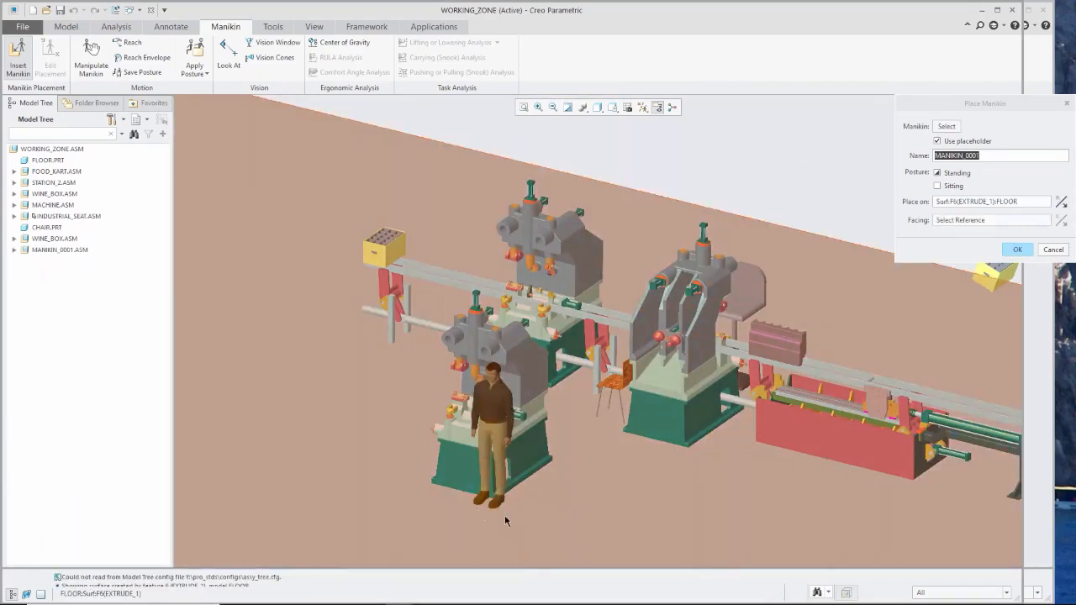
{"action": "scroll", "coordinate": [505, 521], "scroll_direction": "up", "scroll_amount": 3}
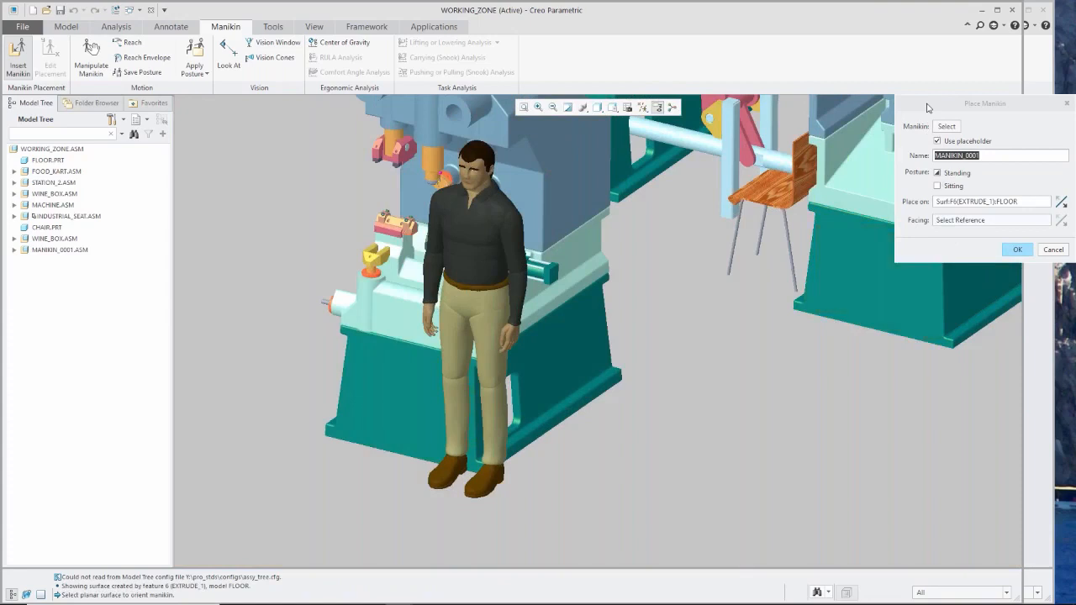
{"action": "left_click_drag", "start_coordinate": [929, 104], "coordinate": [810, 122]}
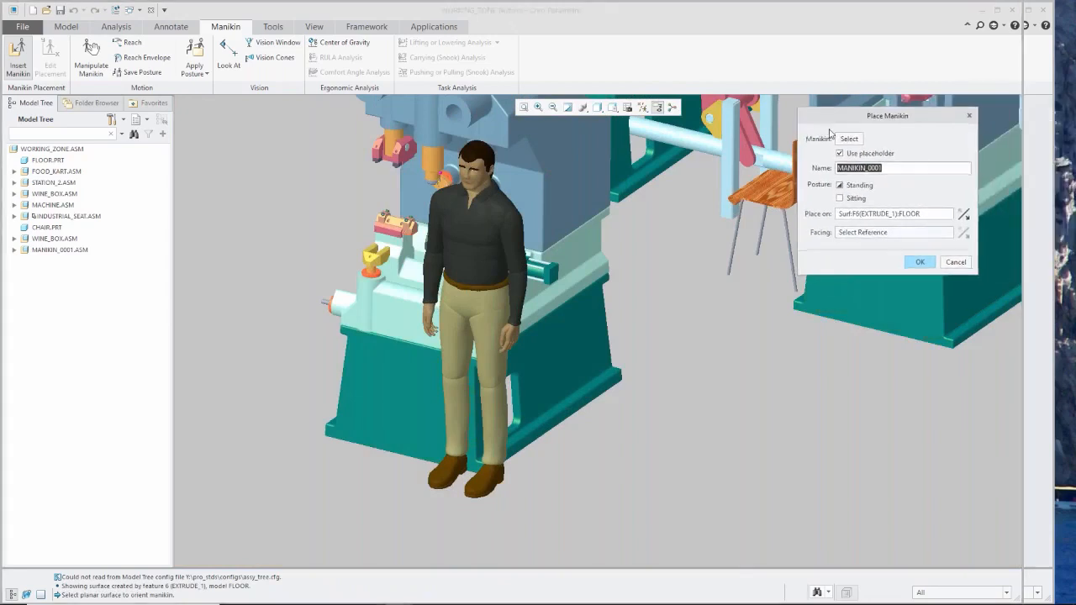
{"action": "left_click", "coordinate": [855, 213]}
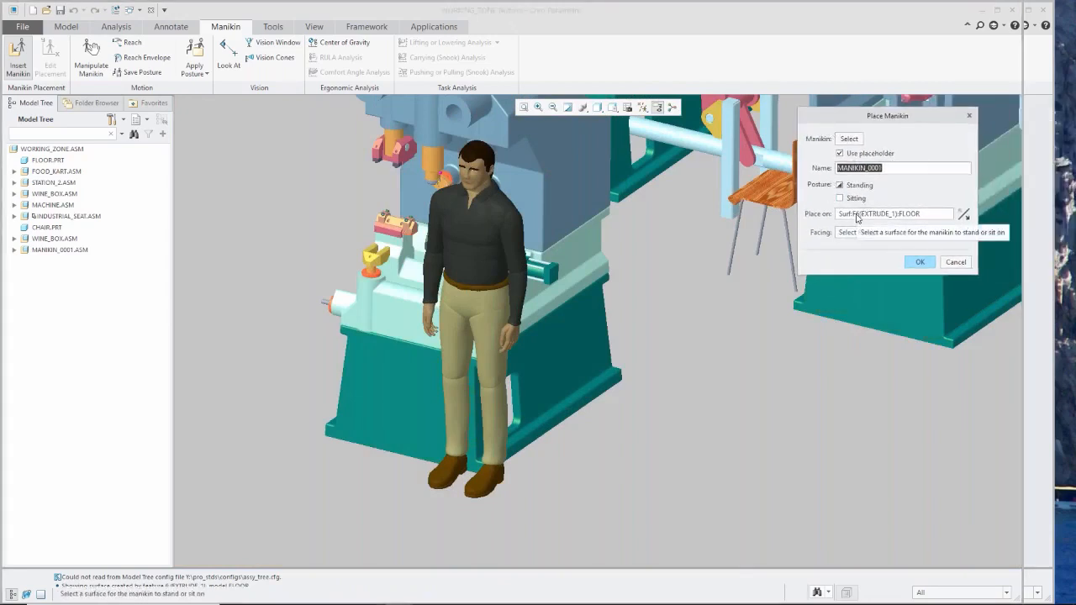
{"action": "left_click", "coordinate": [857, 216]}
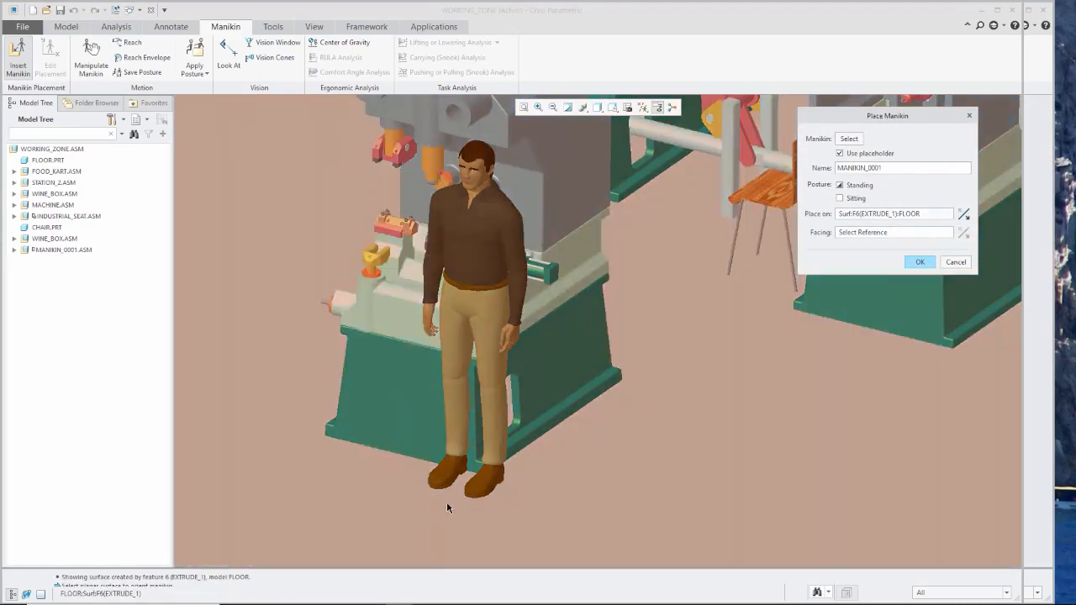
{"action": "left_click", "coordinate": [446, 501]}
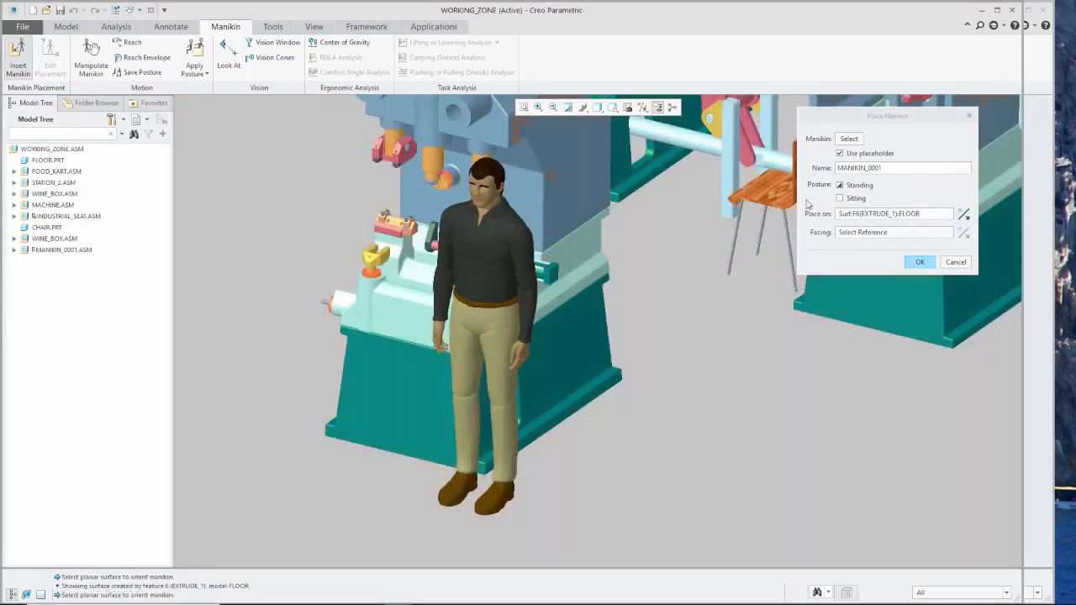
Make the manikin face the CAST_1 cut surface, reposition it on the floor in front of the machine and accept the placement.
{"action": "left_click", "coordinate": [849, 236]}
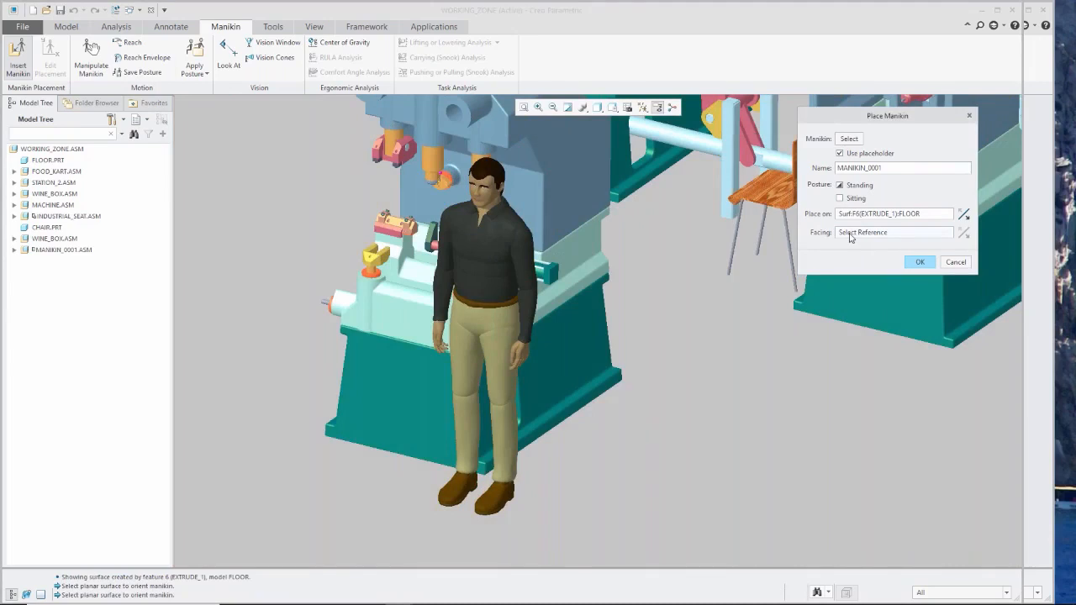
{"action": "left_click", "coordinate": [526, 186]}
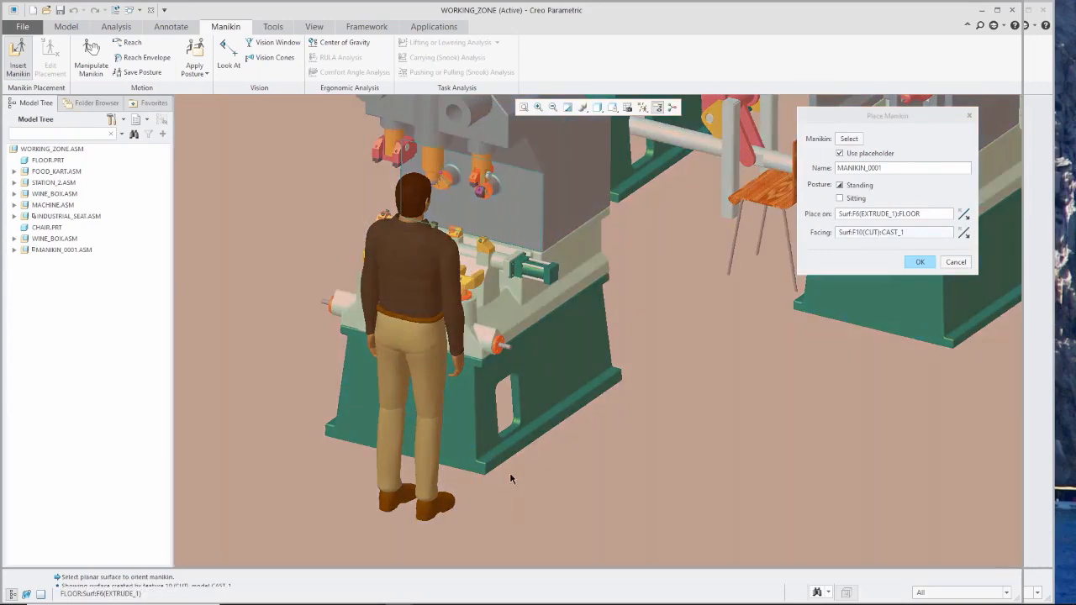
{"action": "left_click", "coordinate": [849, 214]}
{"action": "left_click", "coordinate": [851, 216]}
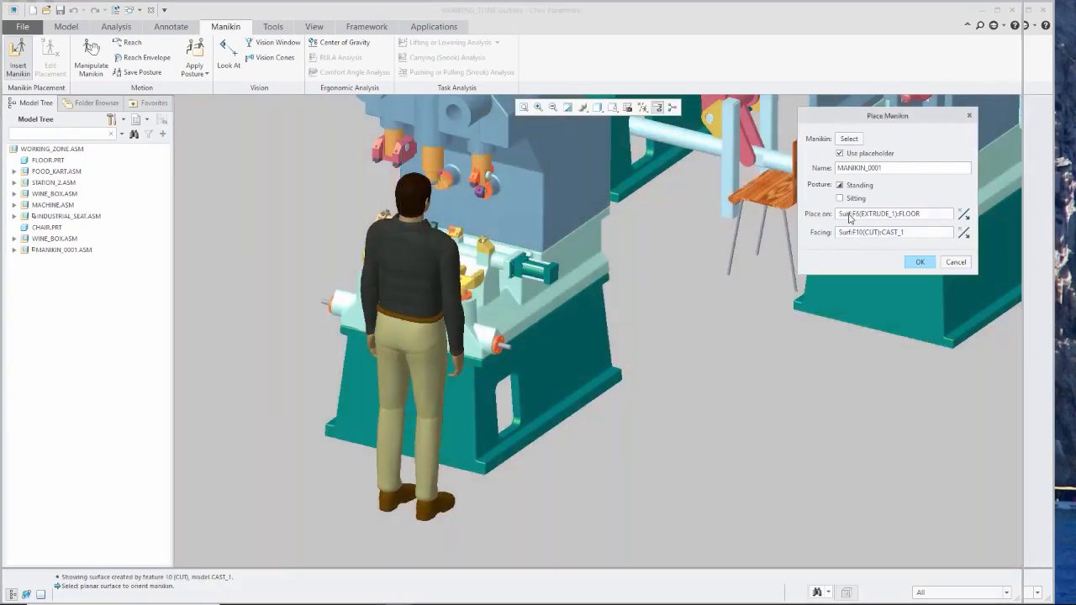
{"action": "left_click", "coordinate": [490, 488]}
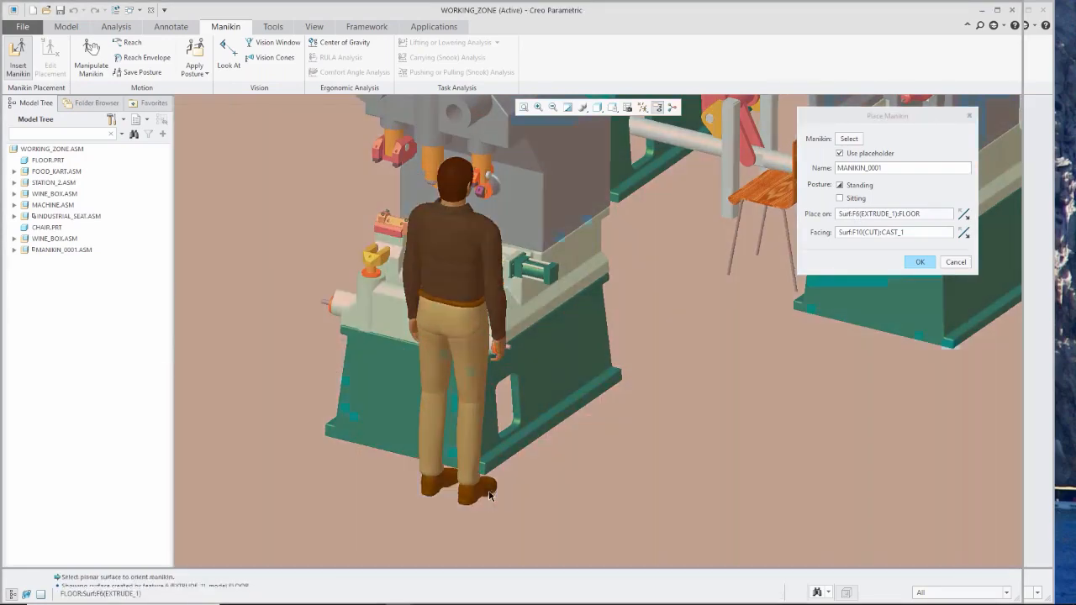
{"action": "middle_click_drag", "start_coordinate": [498, 488], "coordinate": [481, 535]}
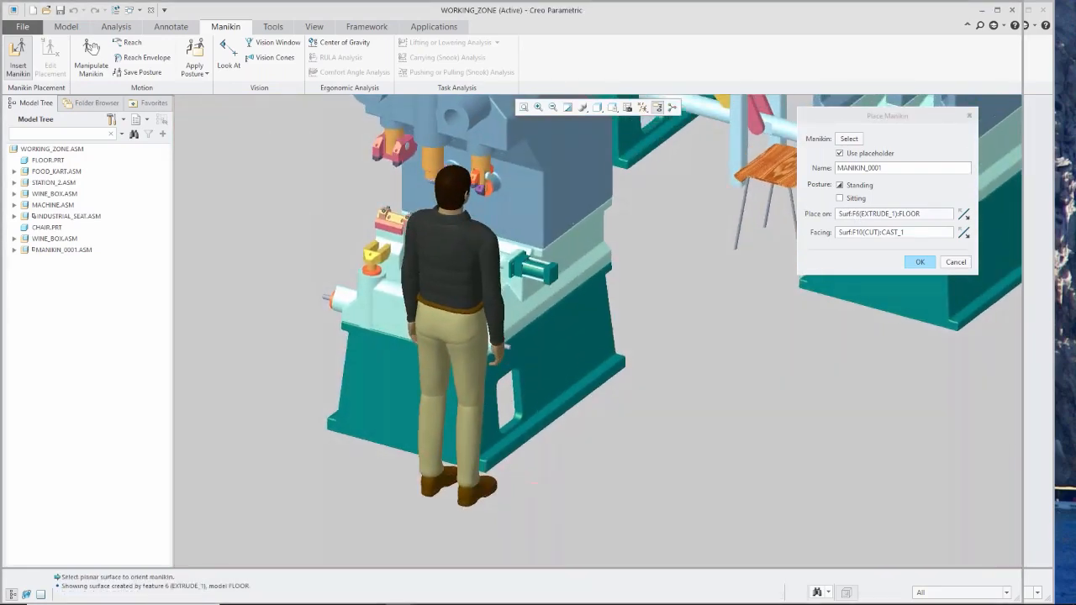
{"action": "left_click", "coordinate": [920, 261]}
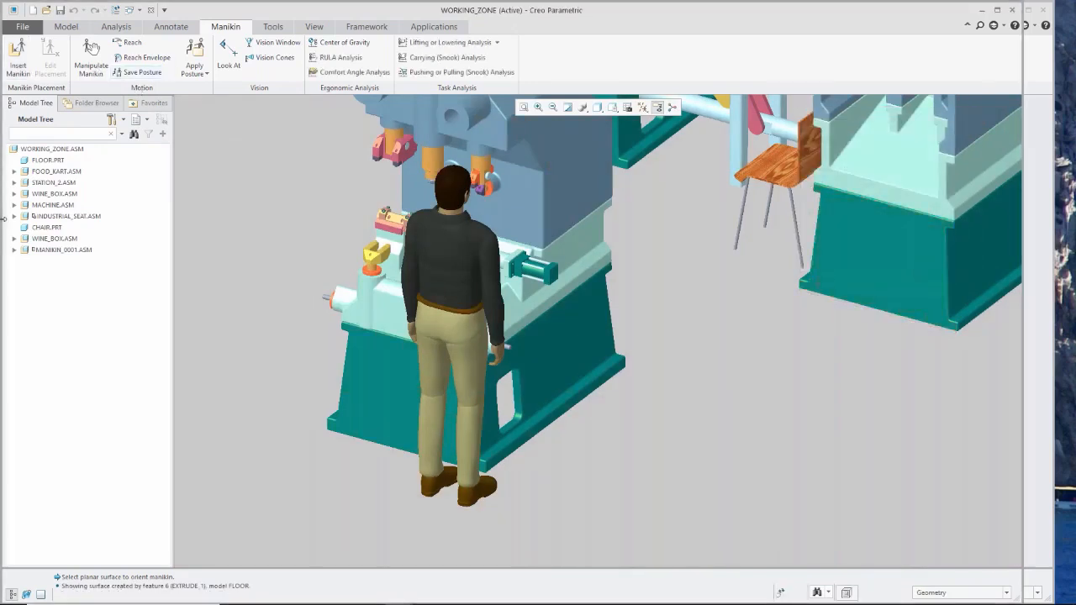
Redefine the MANIKIN_0001 placement by shifting the manikin slightly along the floor in front of the machine.
{"action": "left_click", "coordinate": [49, 249]}
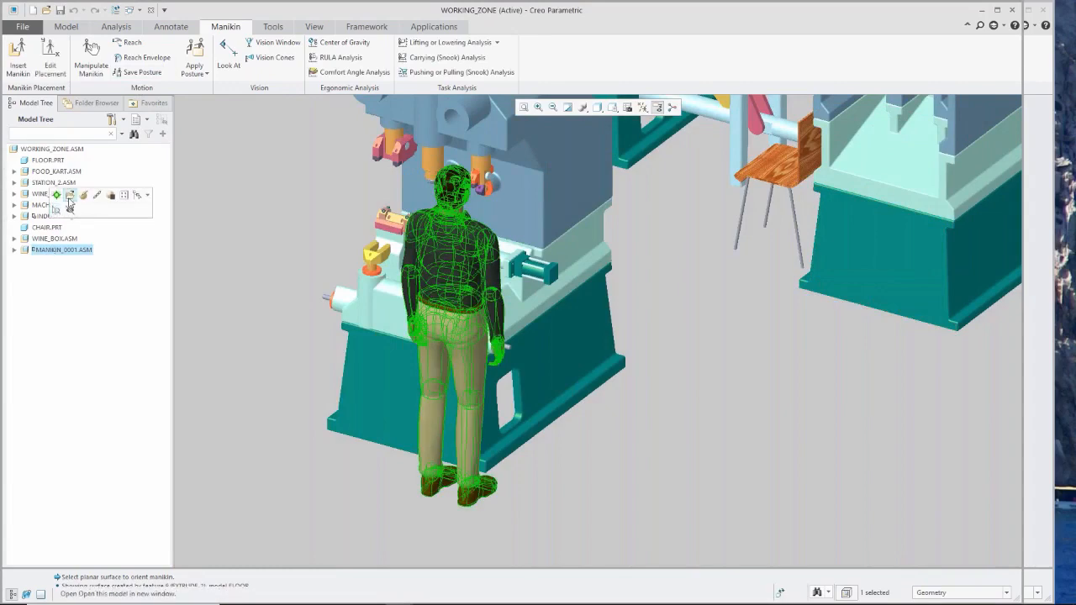
{"action": "left_click", "coordinate": [84, 195]}
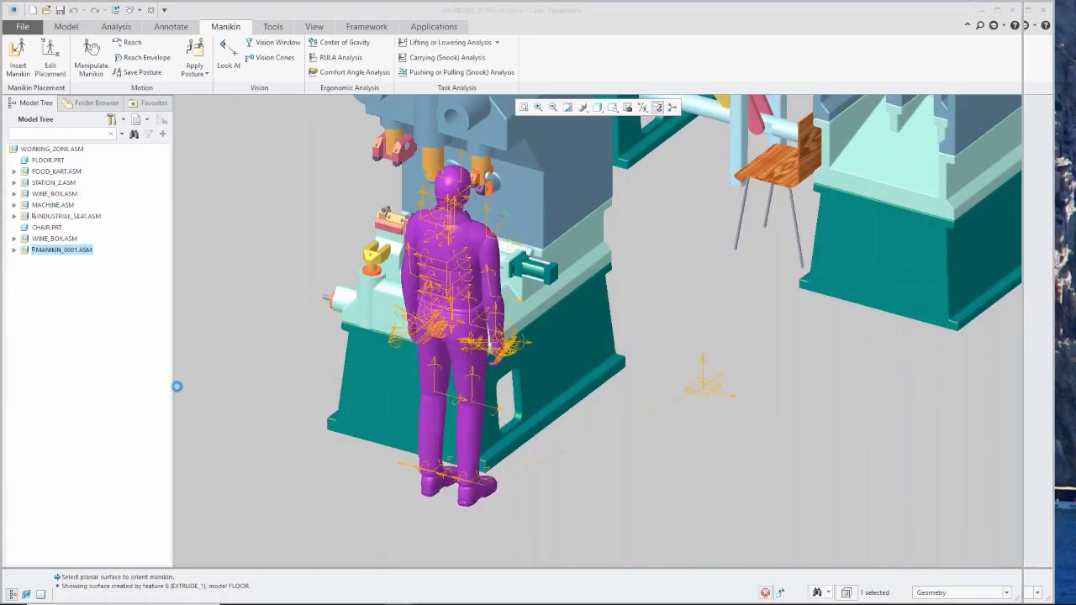
{"action": "scroll", "coordinate": [461, 497], "scroll_direction": "down", "scroll_amount": 1}
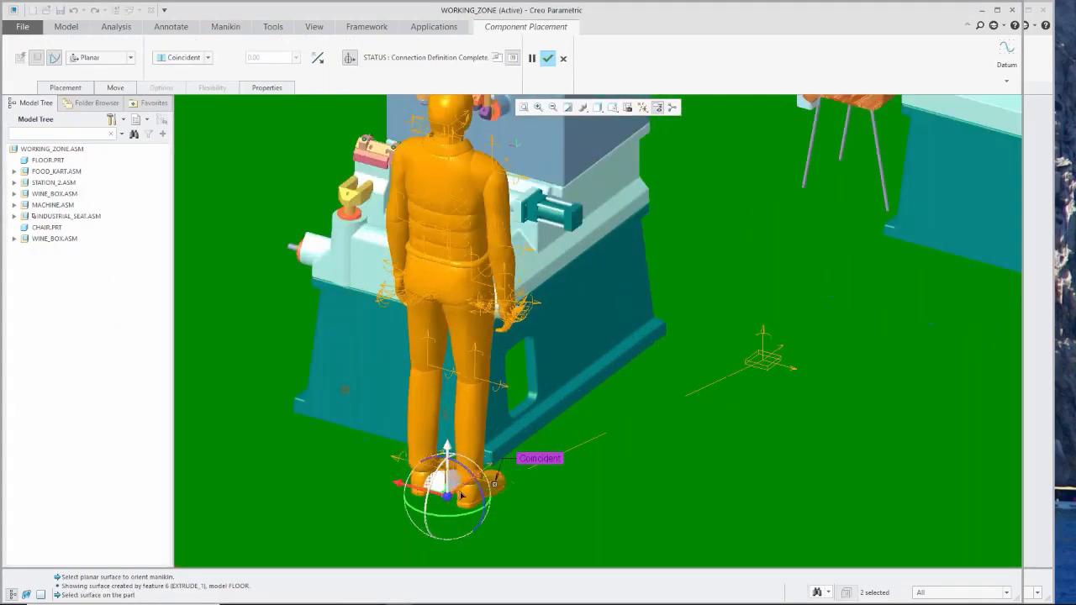
{"action": "left_click_drag", "start_coordinate": [460, 495], "coordinate": [436, 473]}
{"action": "left_click", "coordinate": [548, 58]}
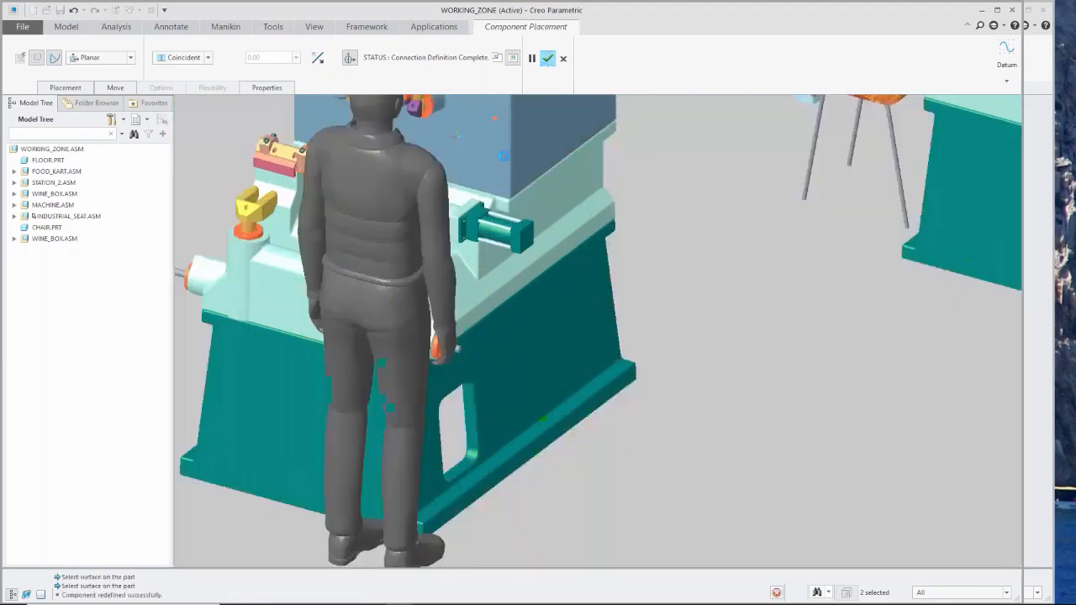
Show the manikin's reach envelope, examine it against the machine from different angles and hide it again.
{"action": "scroll", "coordinate": [414, 409], "scroll_direction": "up", "scroll_amount": 2}
{"action": "middle_click_drag", "start_coordinate": [416, 411], "coordinate": [382, 416]}
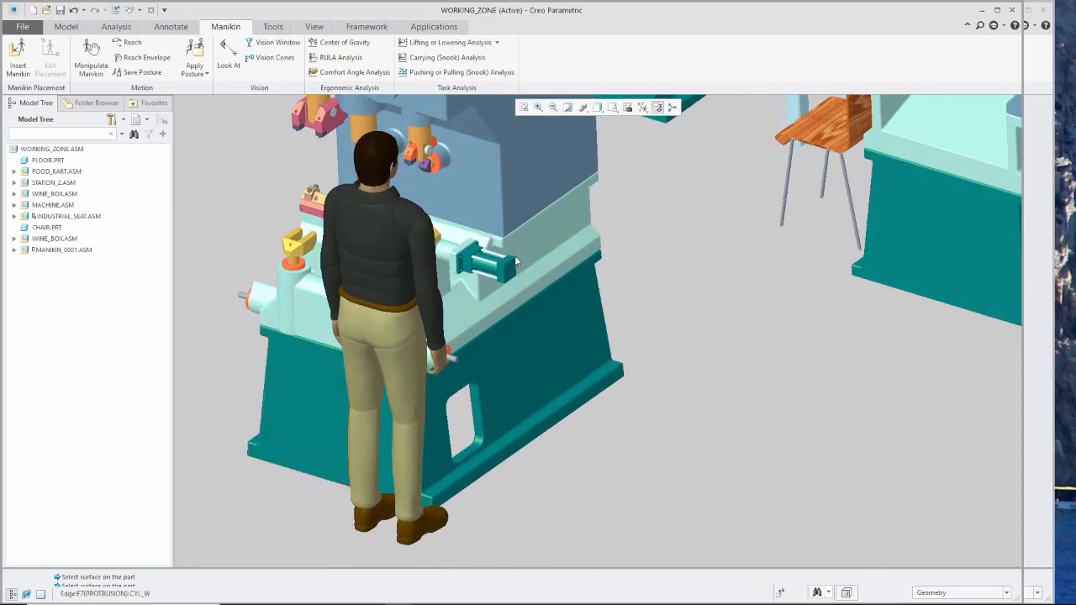
{"action": "scroll", "coordinate": [516, 276], "scroll_direction": "down", "scroll_amount": 3}
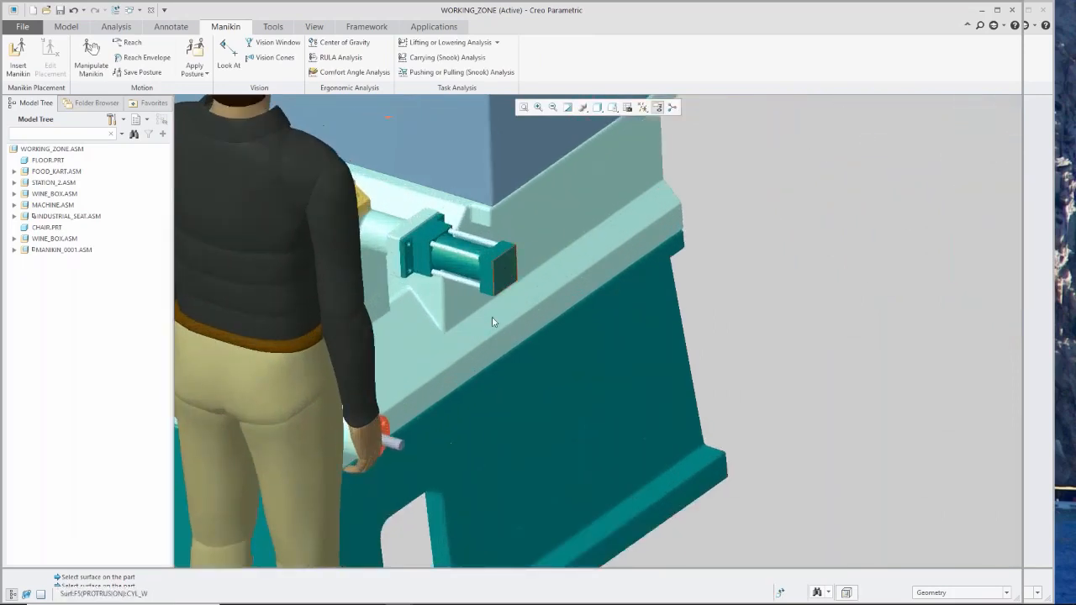
{"action": "scroll", "coordinate": [447, 403], "scroll_direction": "up", "scroll_amount": 2}
{"action": "scroll", "coordinate": [403, 407], "scroll_direction": "down", "scroll_amount": 1}
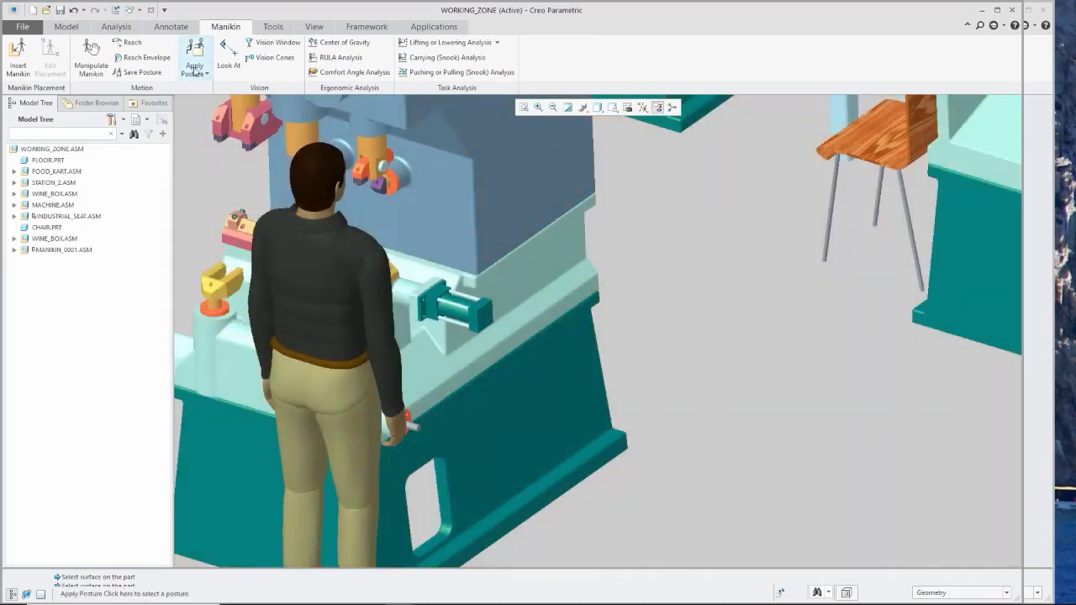
{"action": "left_click", "coordinate": [149, 58]}
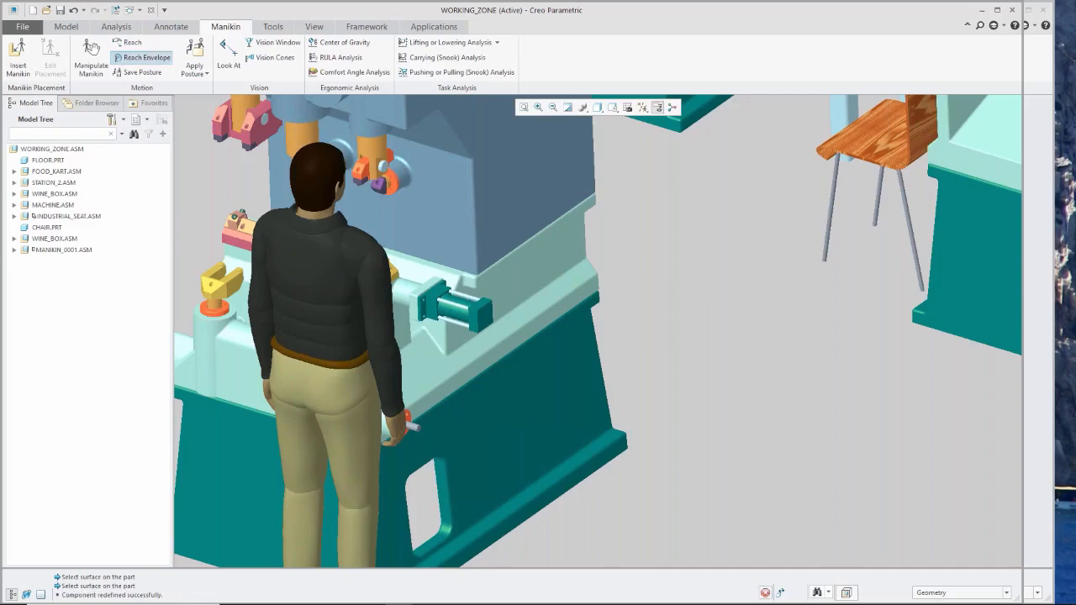
{"action": "scroll", "coordinate": [522, 421], "scroll_direction": "up", "scroll_amount": 2}
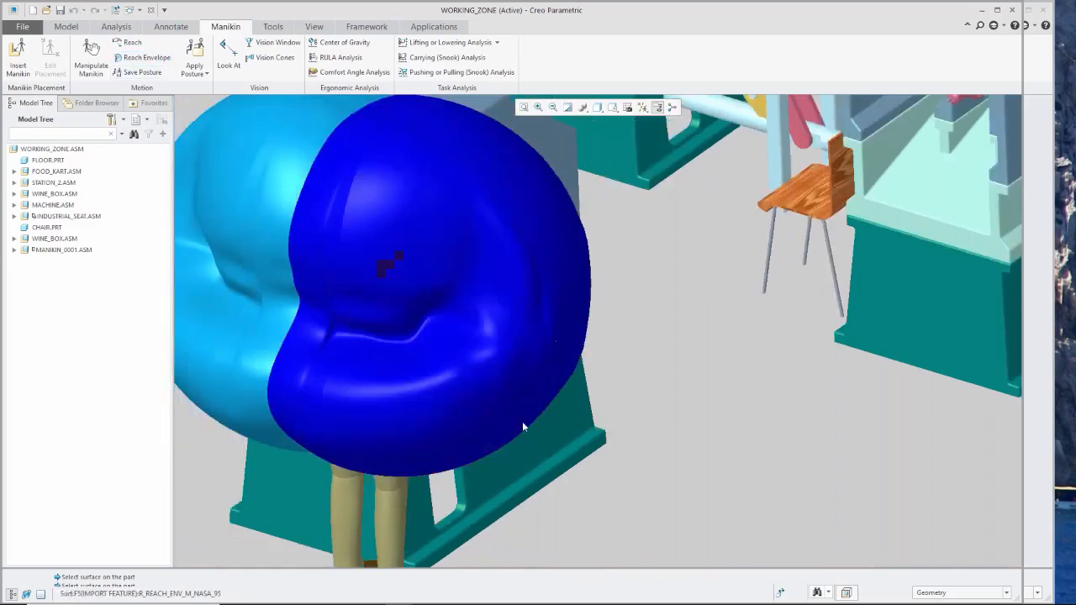
{"action": "scroll", "coordinate": [522, 422], "scroll_direction": "up", "scroll_amount": 3}
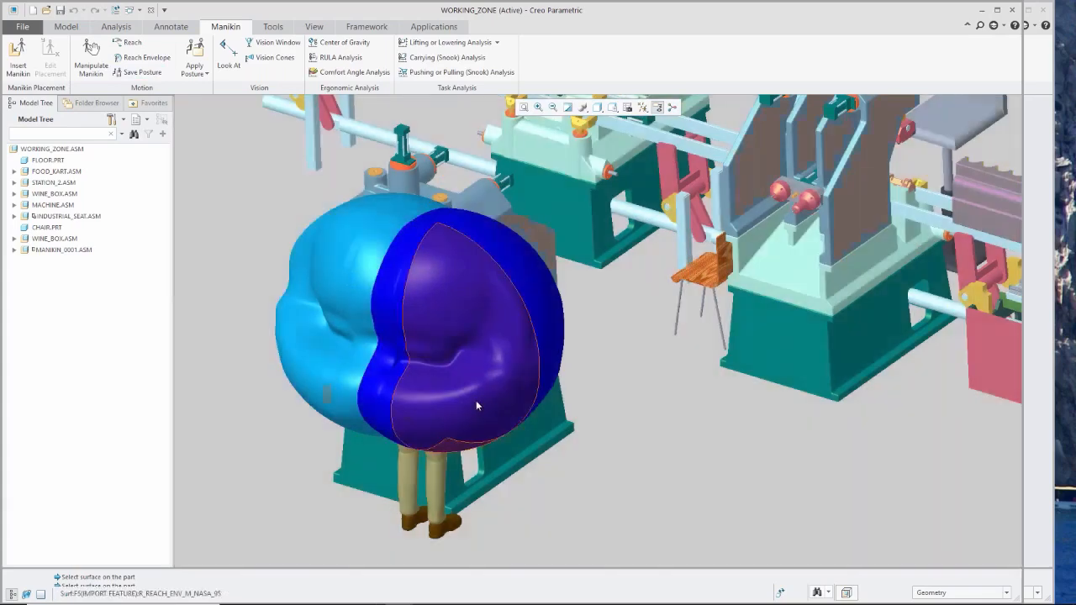
{"action": "middle_click_drag", "start_coordinate": [475, 400], "coordinate": [318, 398]}
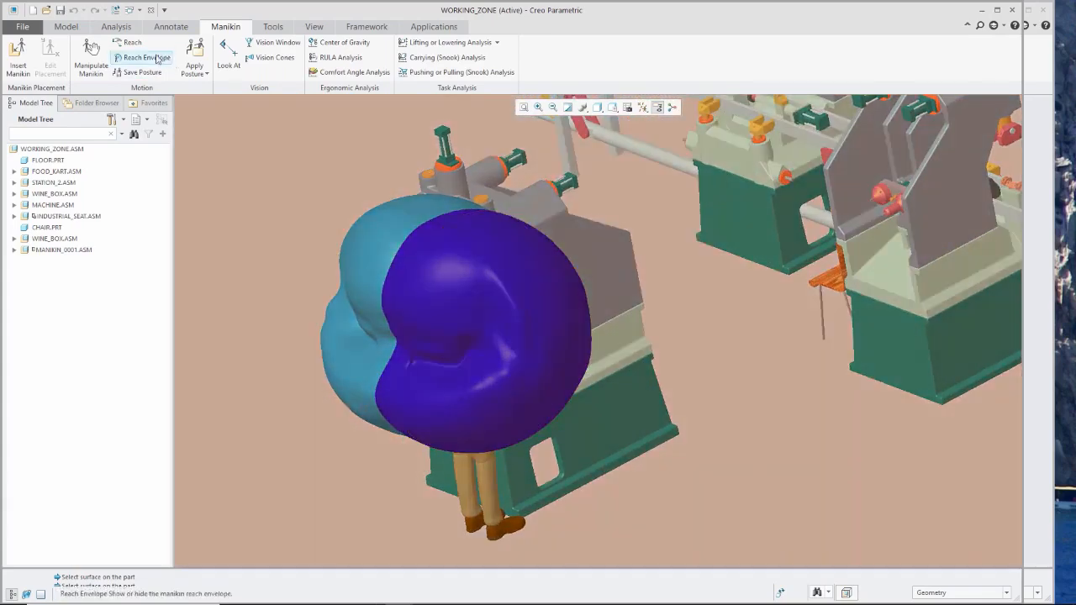
{"action": "left_click", "coordinate": [153, 63]}
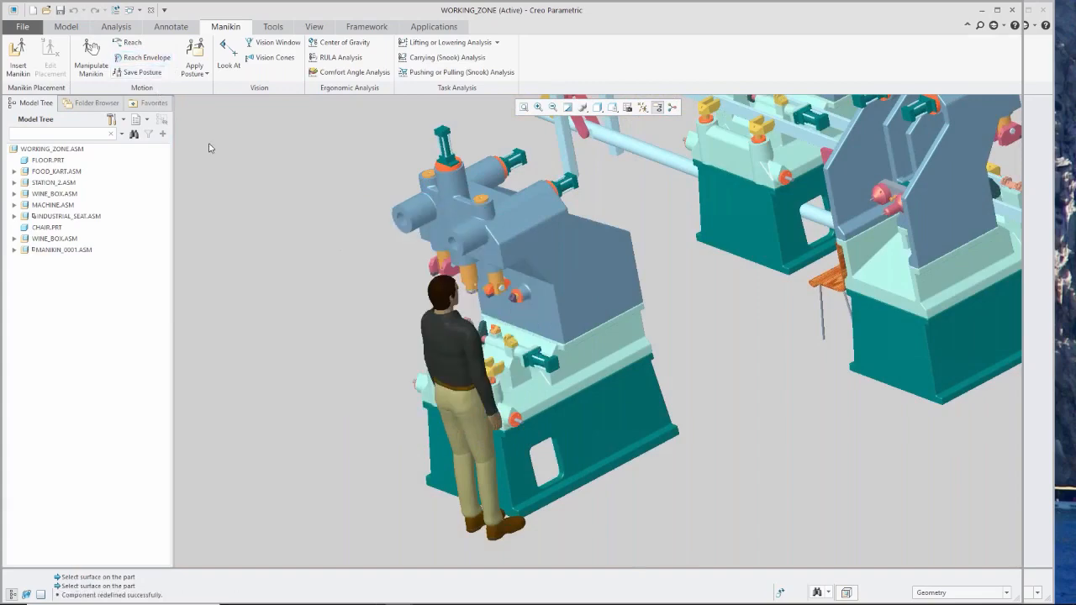
Try to pull the manikin's right hand toward the machine with a 2D point drag, abort the motion and leave manikin manipulation.
{"action": "scroll", "coordinate": [578, 349], "scroll_direction": "up", "scroll_amount": 3}
{"action": "scroll", "coordinate": [578, 349], "scroll_direction": "up", "scroll_amount": 2}
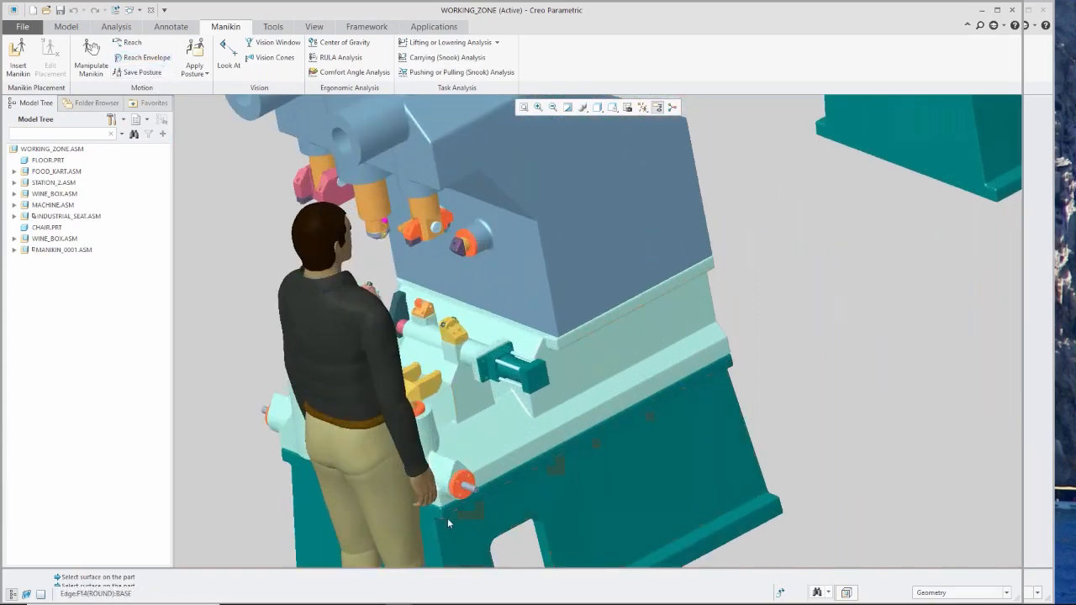
{"action": "scroll", "coordinate": [449, 521], "scroll_direction": "up", "scroll_amount": 2}
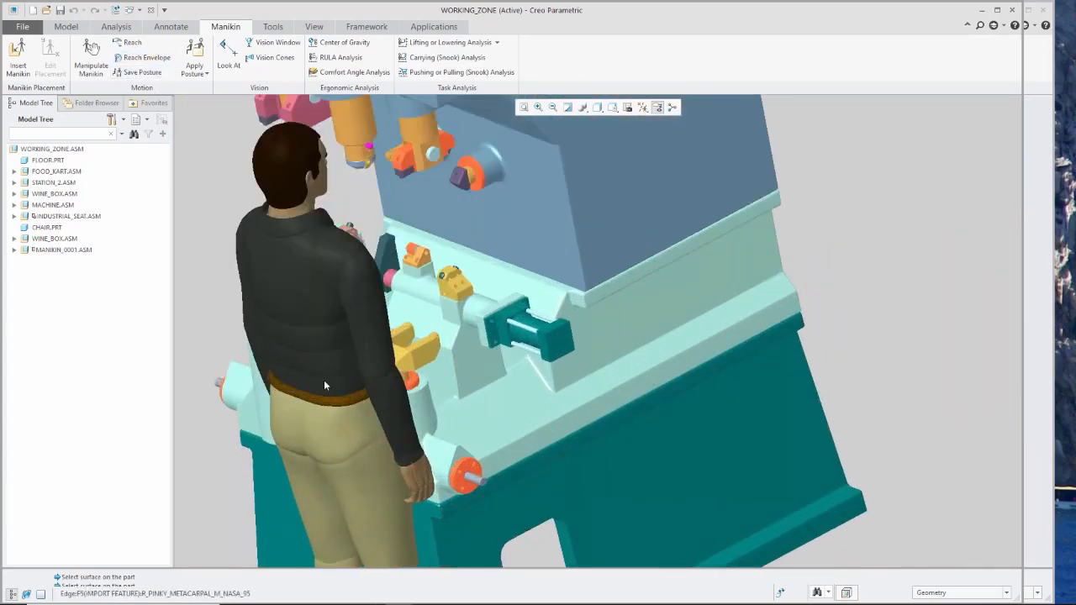
{"action": "left_click", "coordinate": [100, 75]}
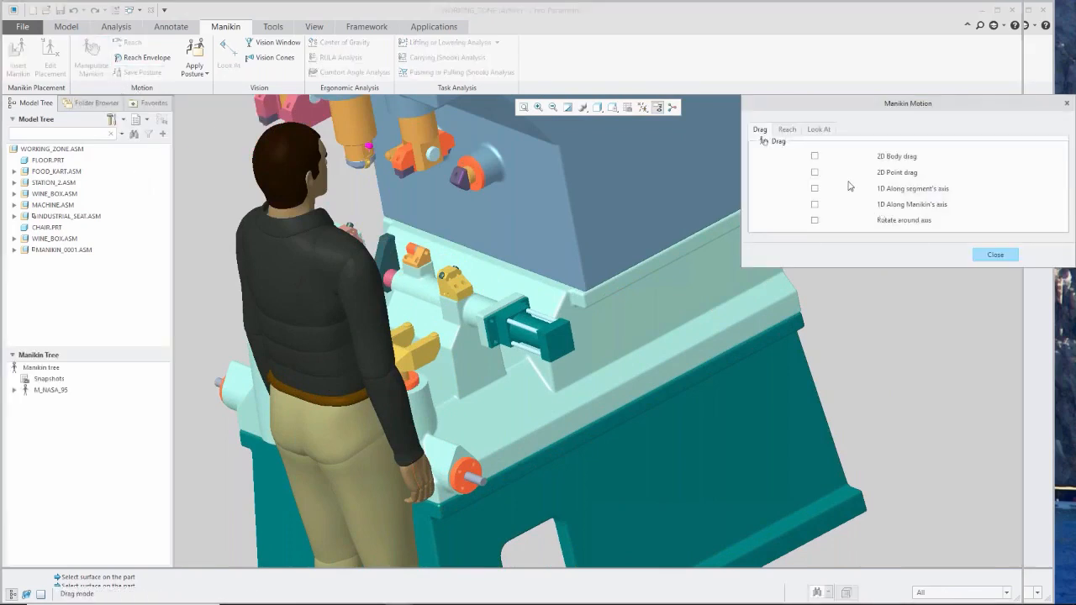
{"action": "left_click", "coordinate": [814, 173]}
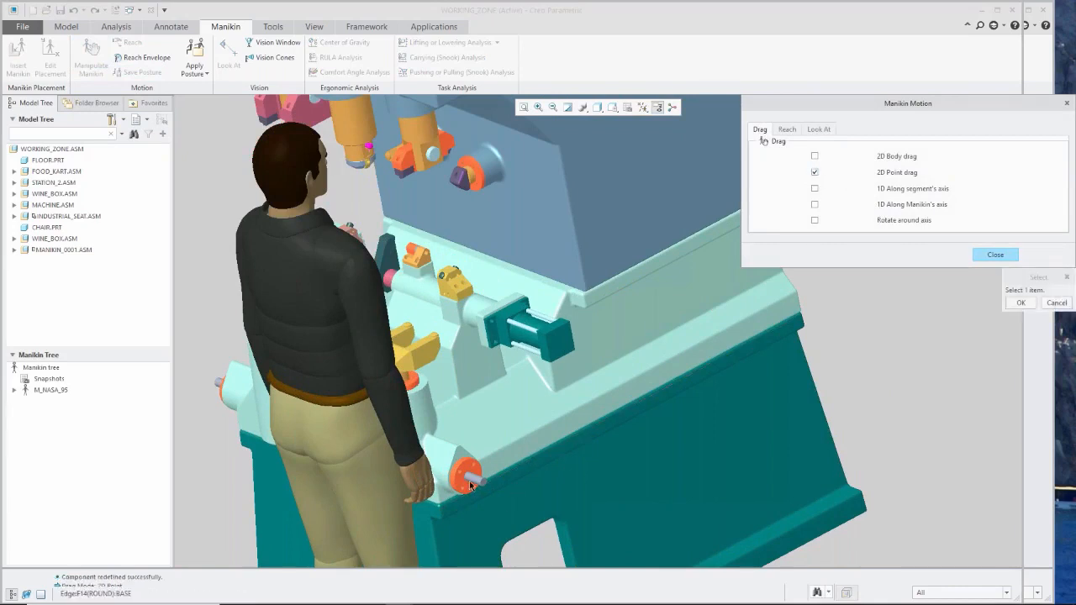
{"action": "left_click", "coordinate": [420, 471]}
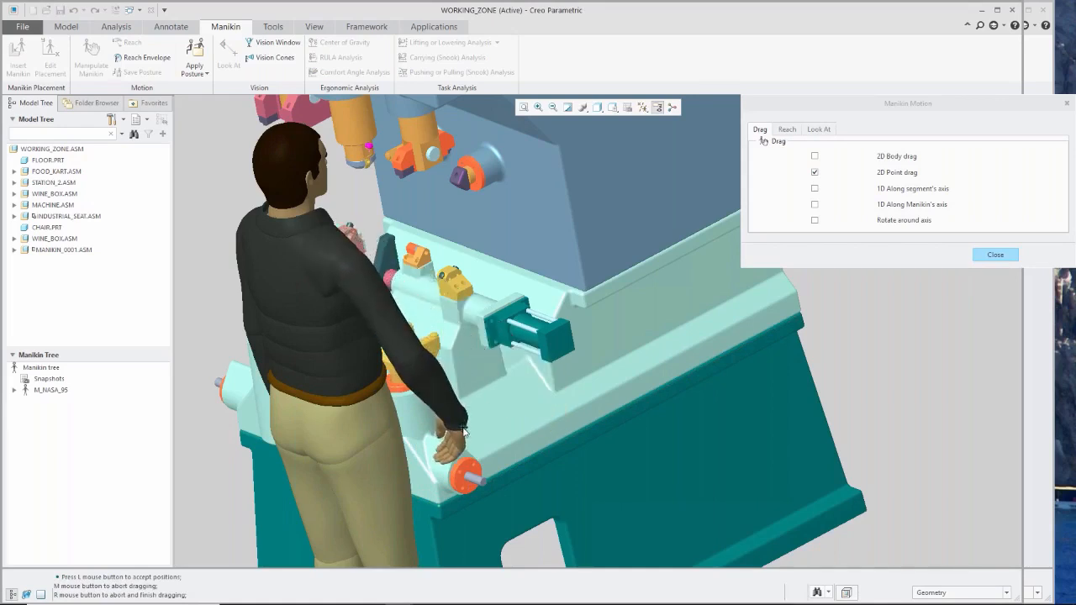
{"action": "middle_click", "coordinate": [464, 432]}
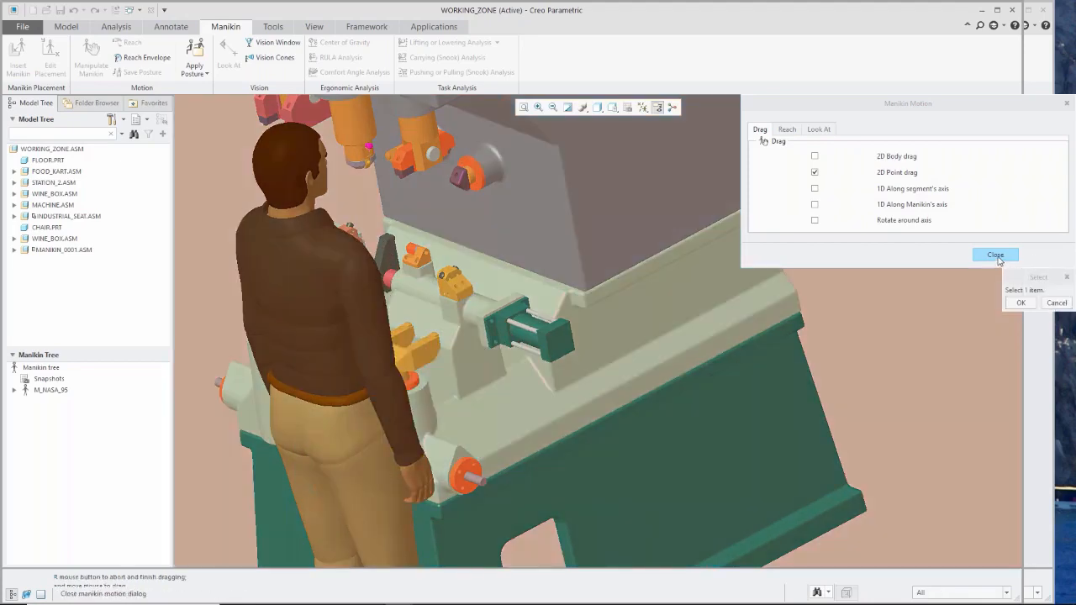
{"action": "left_click", "coordinate": [996, 255]}
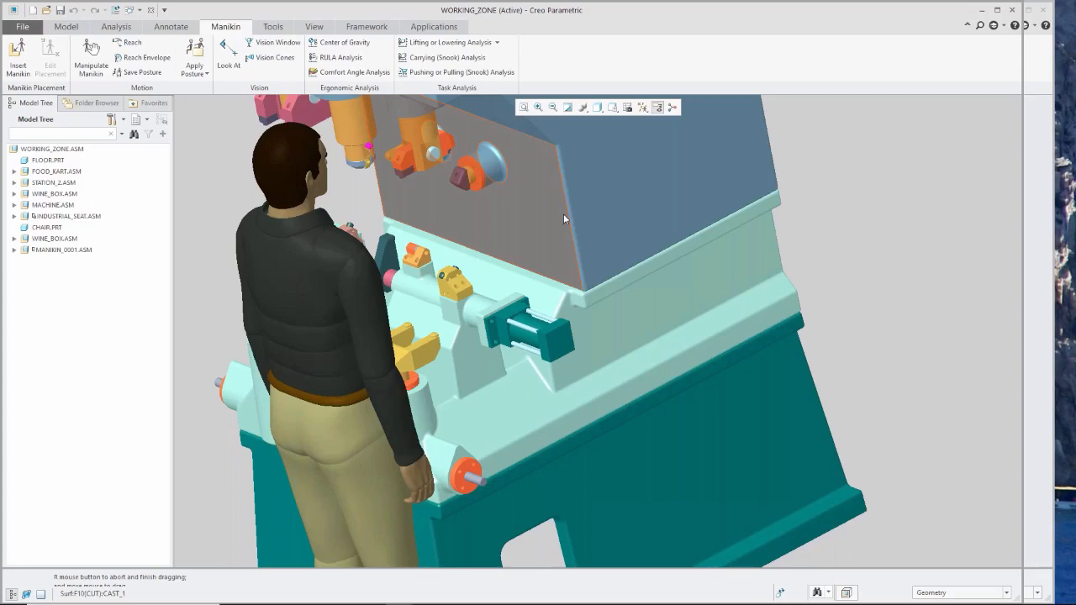
Try to make the manikin's right hand reach a point on the end face of the CYL_W cylinder.
{"action": "left_click", "coordinate": [133, 45]}
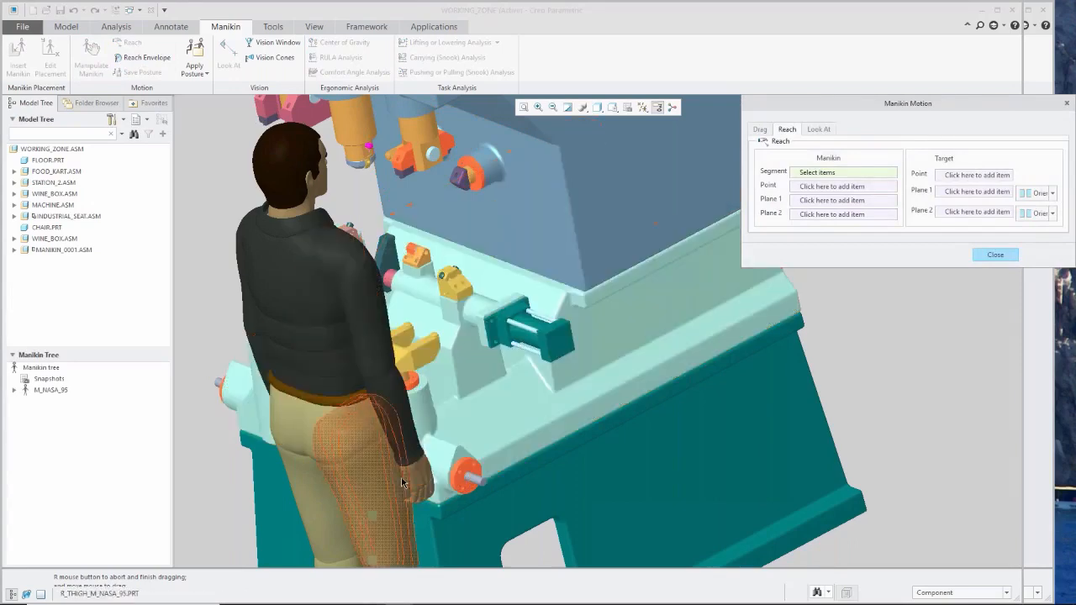
{"action": "left_click", "coordinate": [424, 476]}
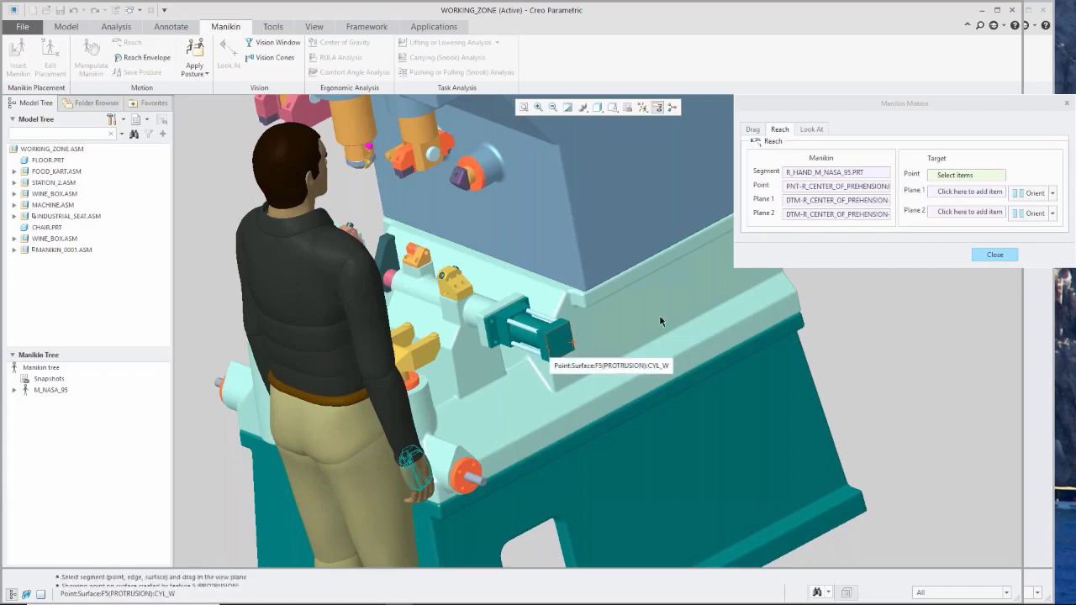
{"action": "left_click", "coordinate": [995, 255]}
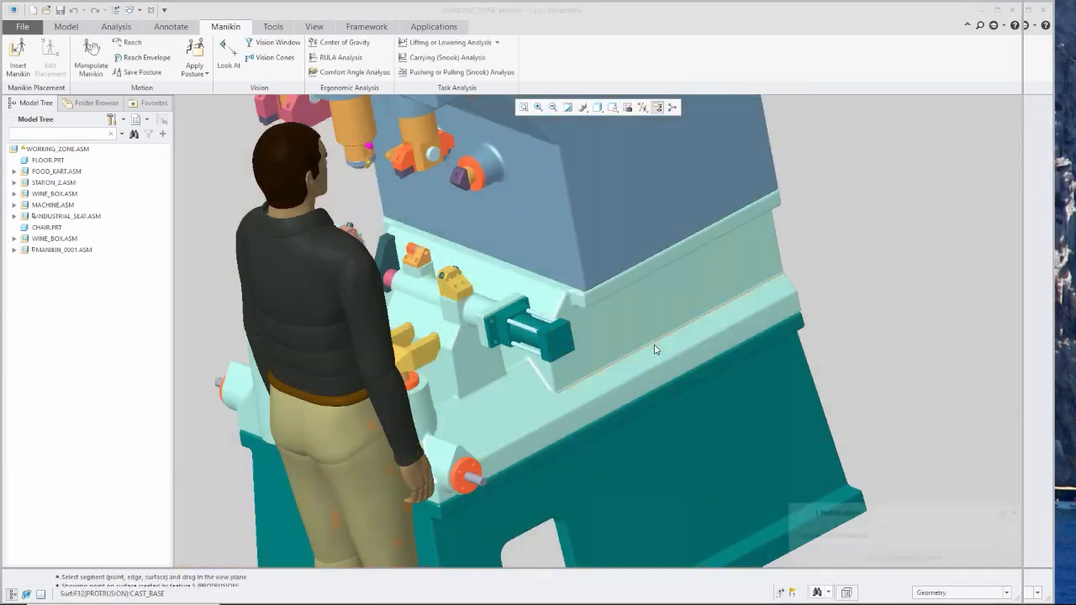
Redefine the MANIKIN_0001 placement by shifting the manikin slightly along the floor toward the machine and accept it.
{"action": "middle_click_drag", "start_coordinate": [742, 353], "coordinate": [655, 347]}
{"action": "scroll", "coordinate": [542, 290], "scroll_direction": "up", "scroll_amount": 2}
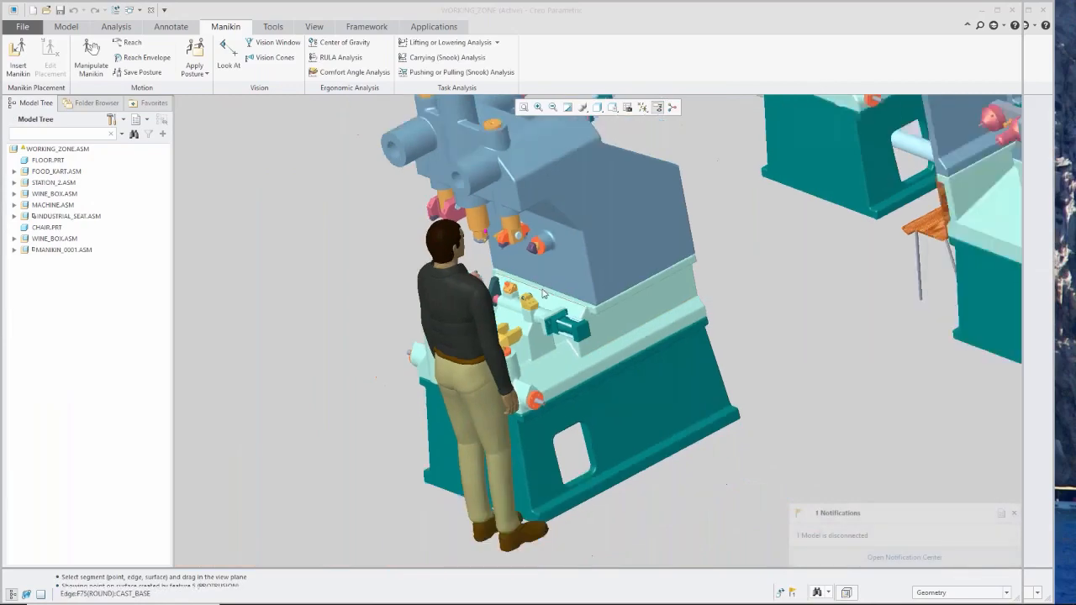
{"action": "scroll", "coordinate": [562, 490], "scroll_direction": "down", "scroll_amount": 2}
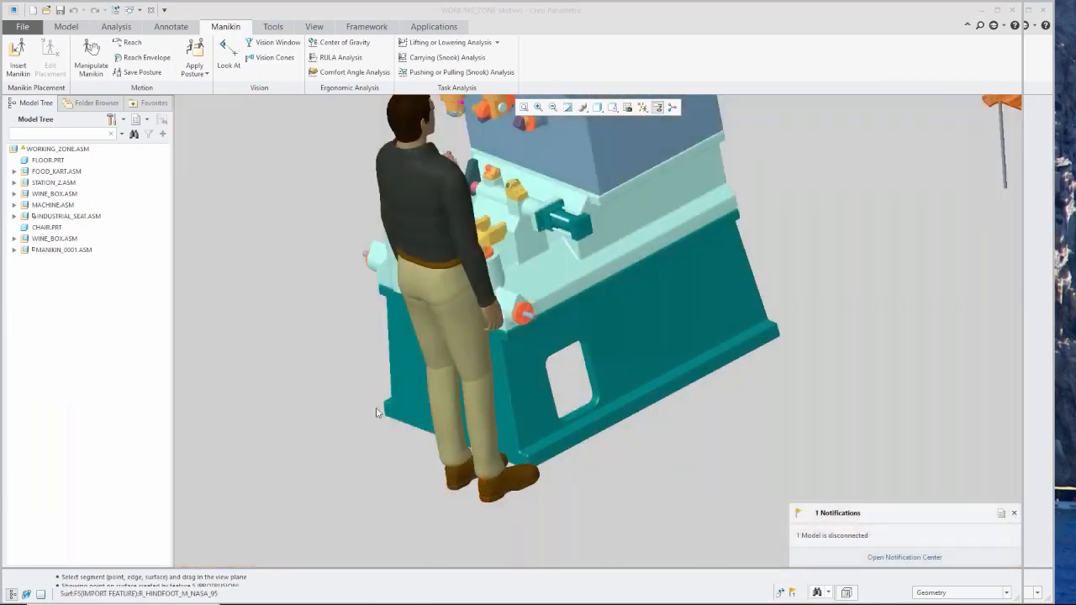
{"action": "left_click", "coordinate": [80, 249]}
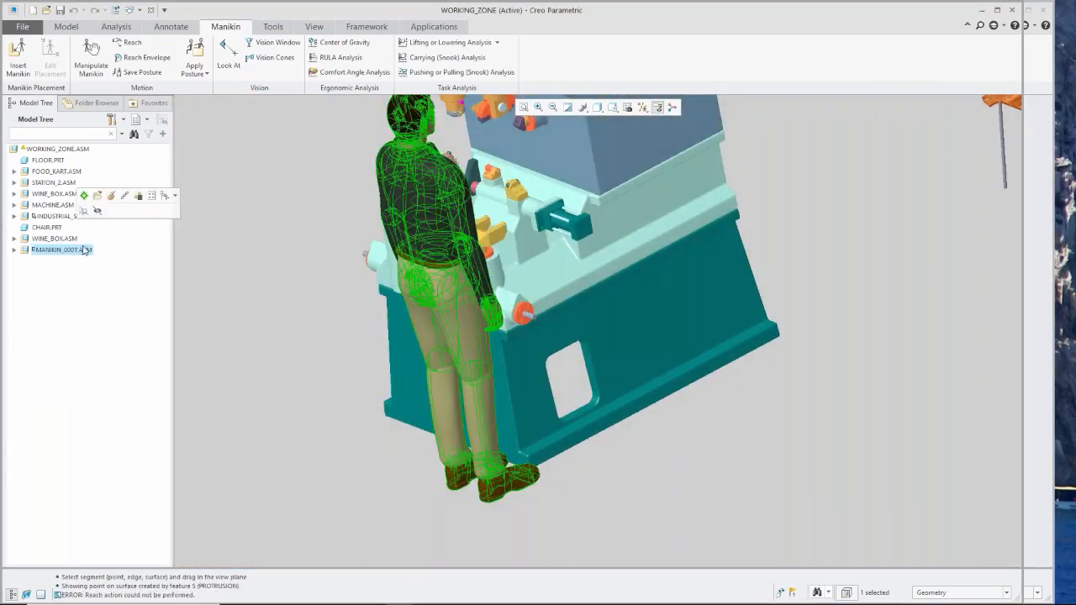
{"action": "left_click", "coordinate": [111, 197]}
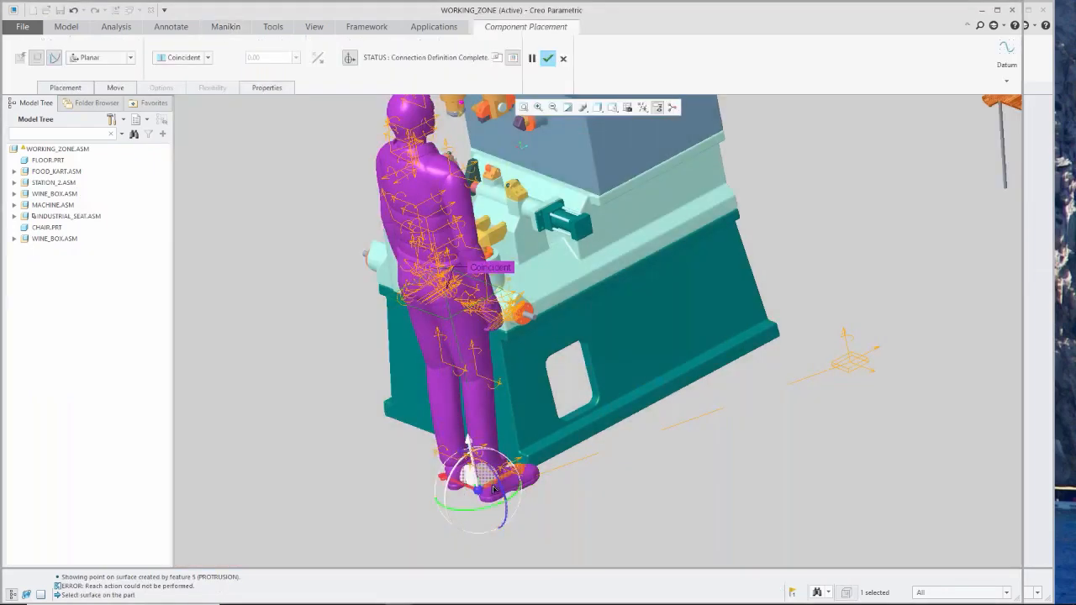
{"action": "left_click_drag", "start_coordinate": [492, 487], "coordinate": [498, 484]}
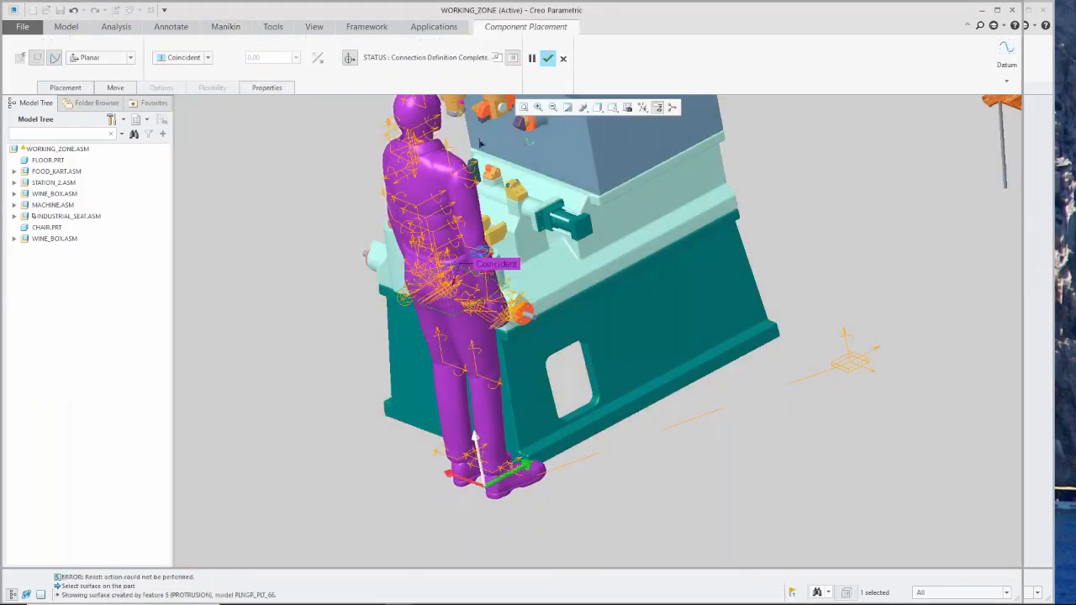
{"action": "left_click", "coordinate": [548, 59]}
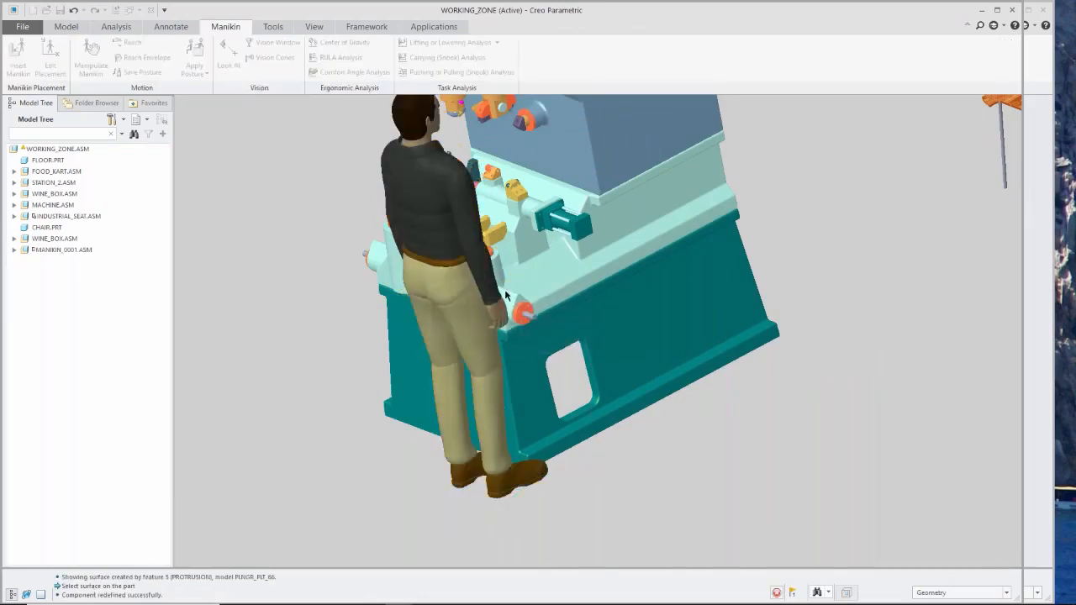
Try twice more to reach the CYL_W cylinder with the manikin's right hand from the new position.
{"action": "scroll", "coordinate": [505, 290], "scroll_direction": "down", "scroll_amount": 2}
{"action": "left_click", "coordinate": [142, 44]}
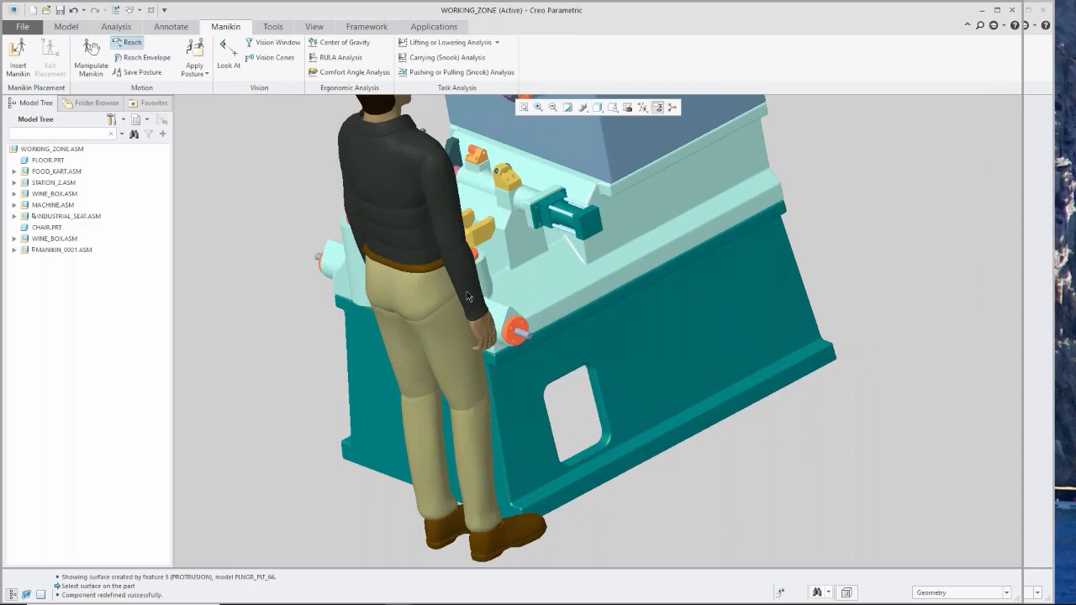
{"action": "left_click", "coordinate": [491, 333]}
{"action": "left_click", "coordinate": [583, 225]}
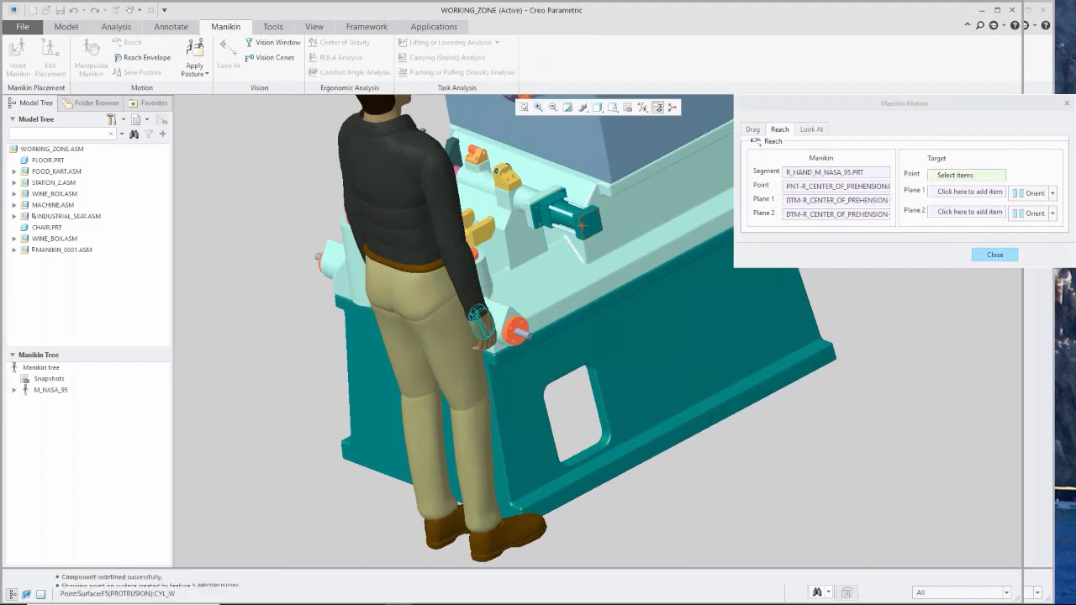
{"action": "left_click", "coordinate": [991, 254]}
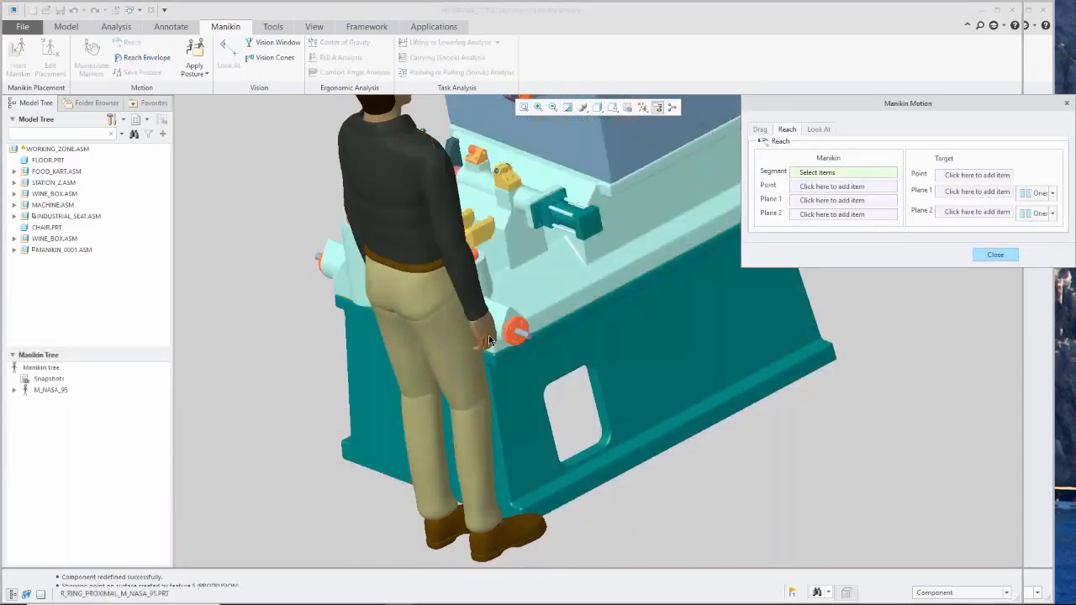
{"action": "left_click", "coordinate": [487, 339]}
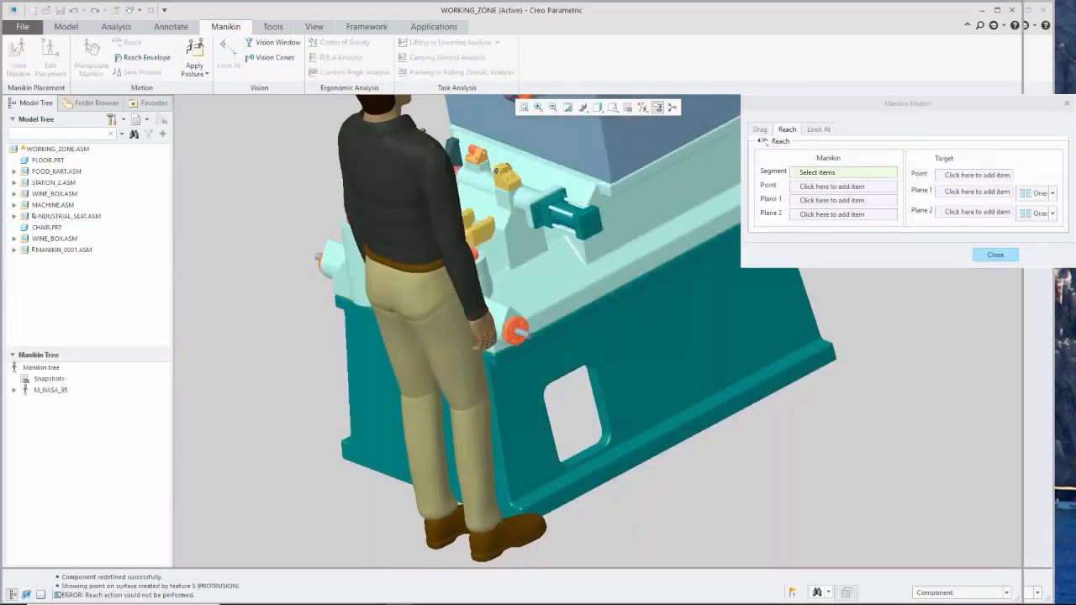
{"action": "left_click", "coordinate": [582, 230]}
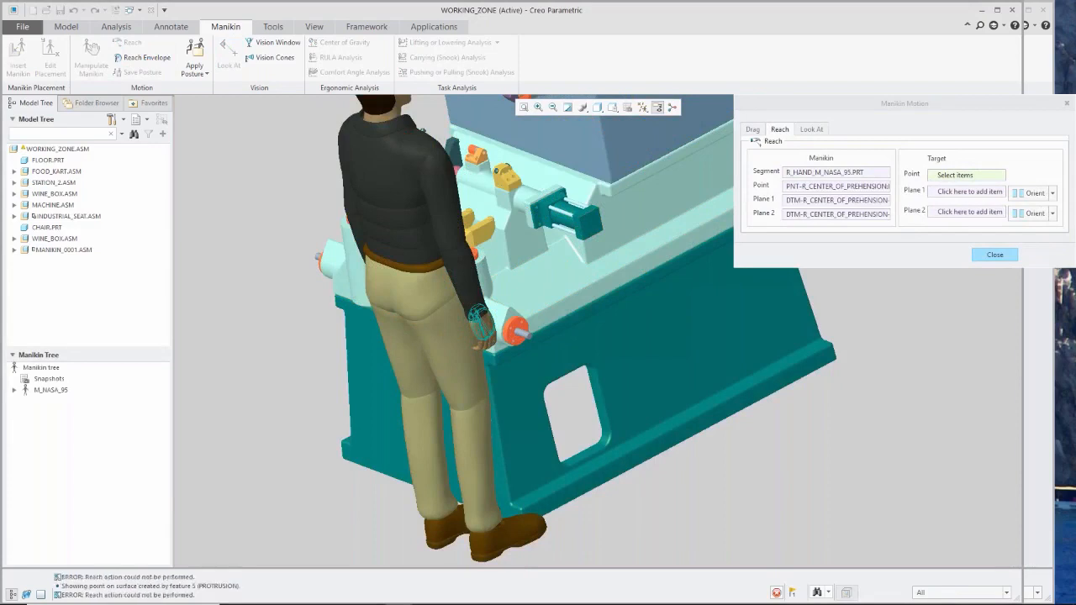
{"action": "left_click", "coordinate": [996, 255]}
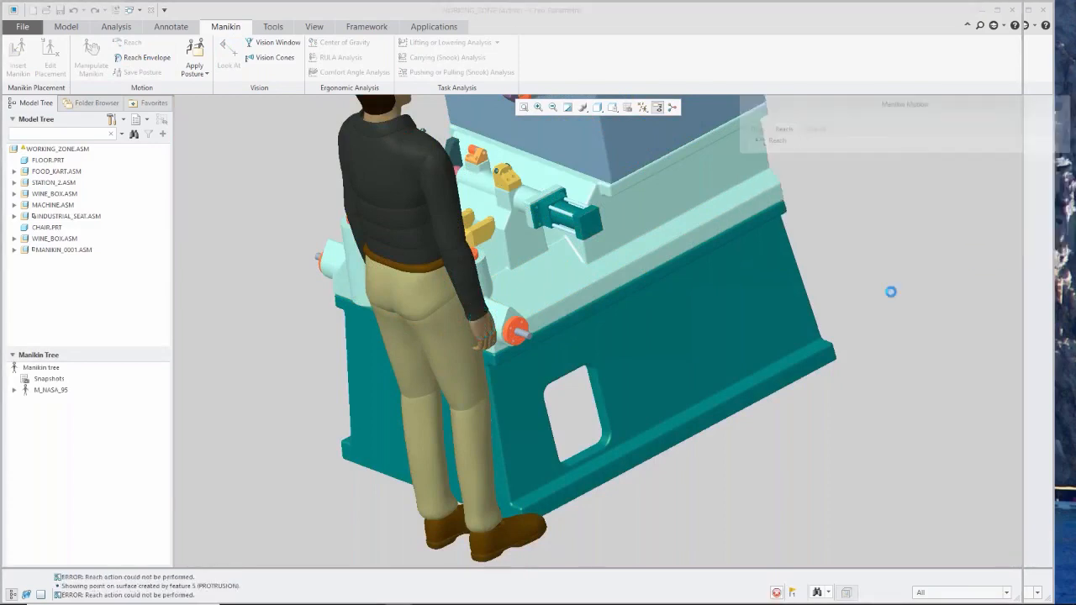
Redefine MANIKIN_0001 again, nudging the manikin a little further toward the machine, and accept the placement.
{"action": "left_click", "coordinate": [58, 250]}
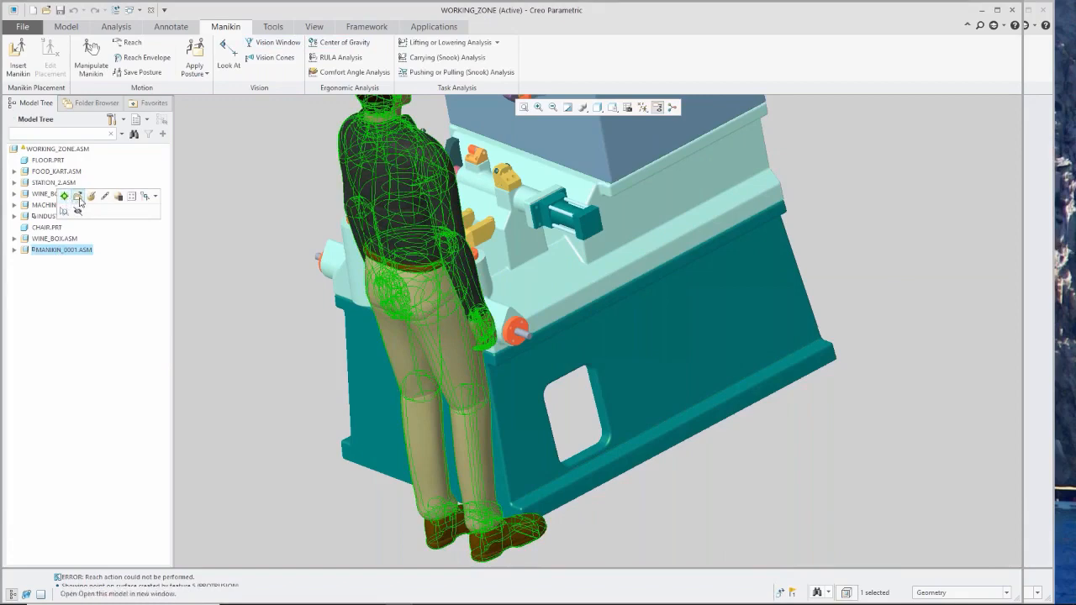
{"action": "left_click", "coordinate": [92, 196]}
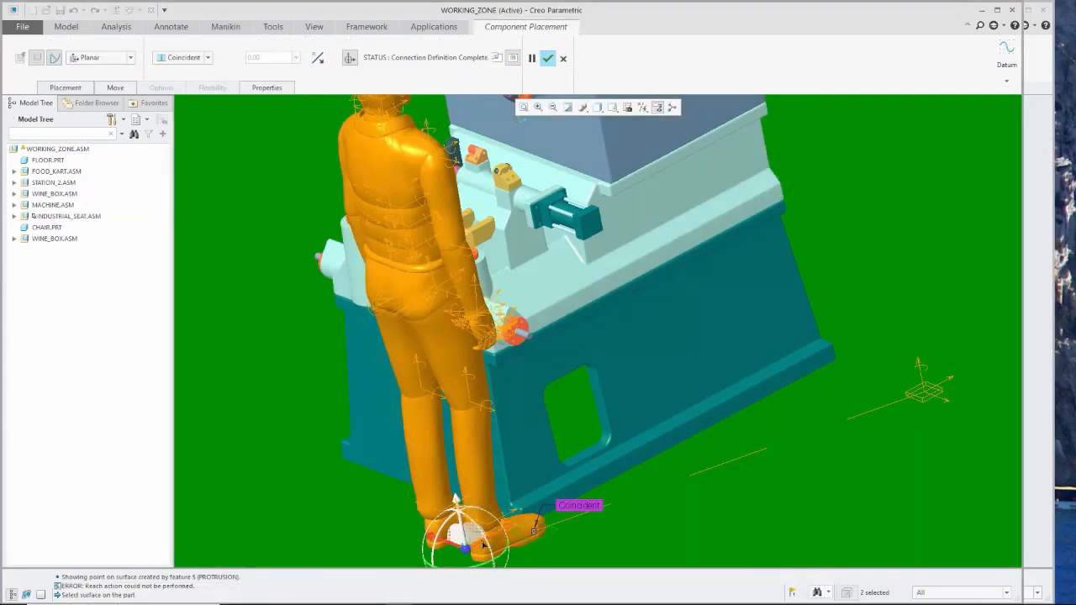
{"action": "left_click_drag", "start_coordinate": [484, 545], "coordinate": [486, 545]}
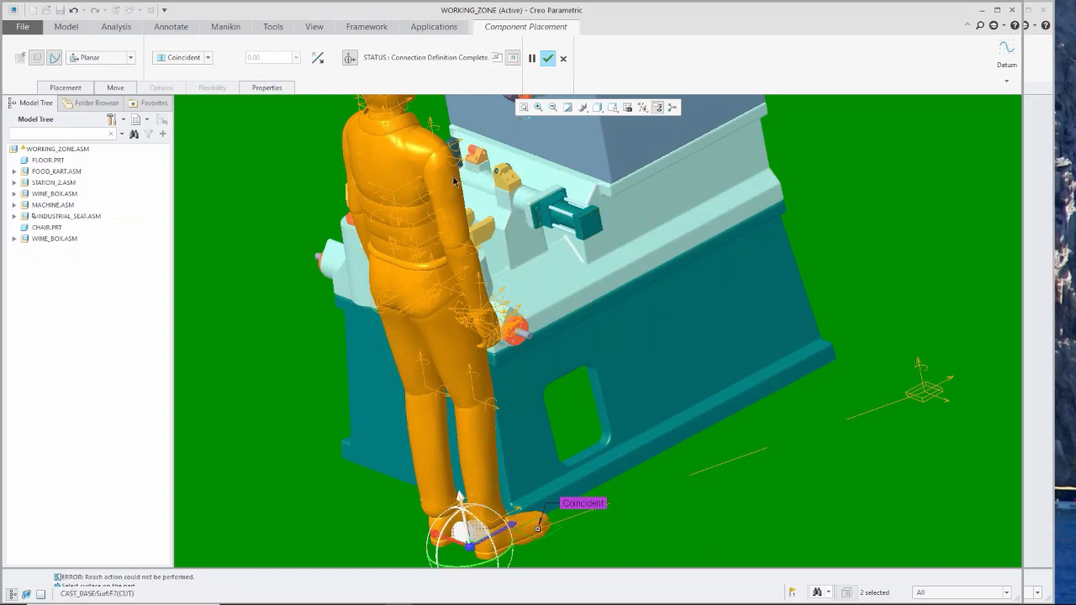
{"action": "left_click", "coordinate": [548, 57]}
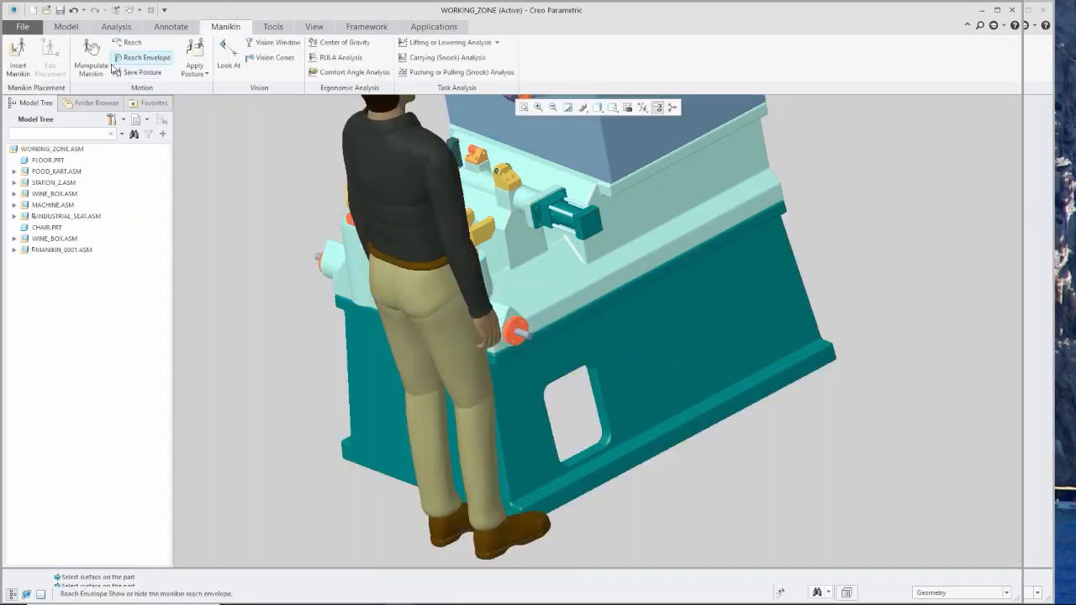
Make the manikin's right hand reach a point on the CYL_W cylinder's end face and finish the reach motion.
{"action": "left_click", "coordinate": [139, 44]}
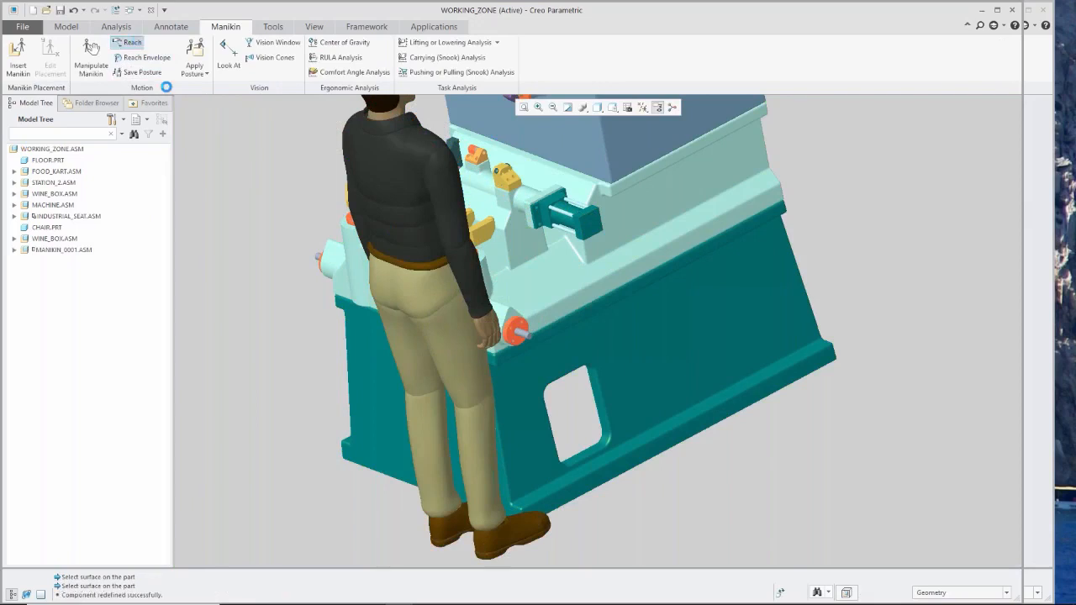
{"action": "left_click", "coordinate": [494, 330]}
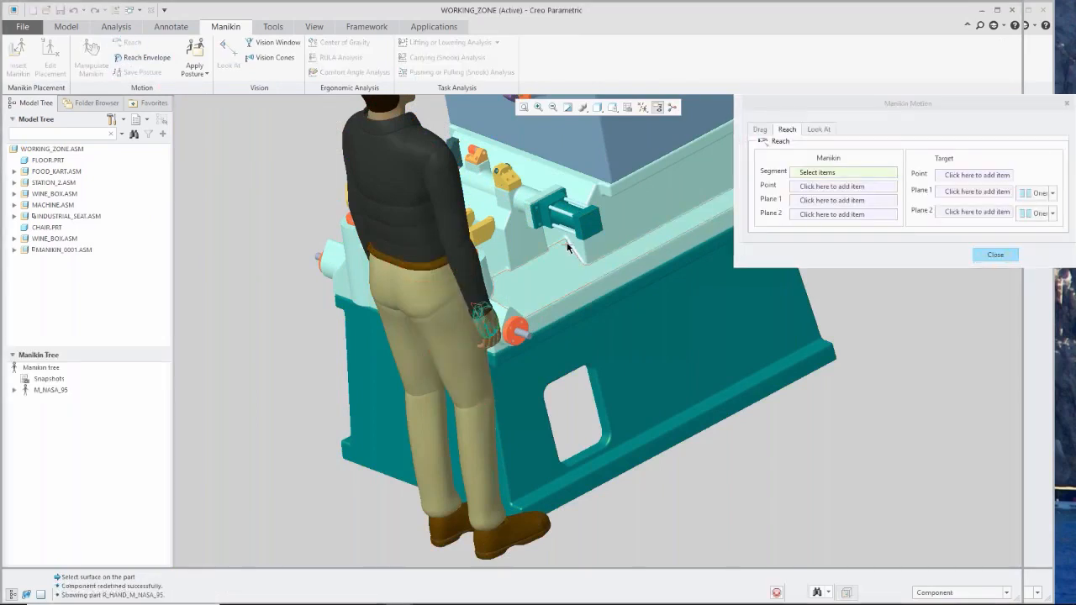
{"action": "left_click", "coordinate": [586, 232]}
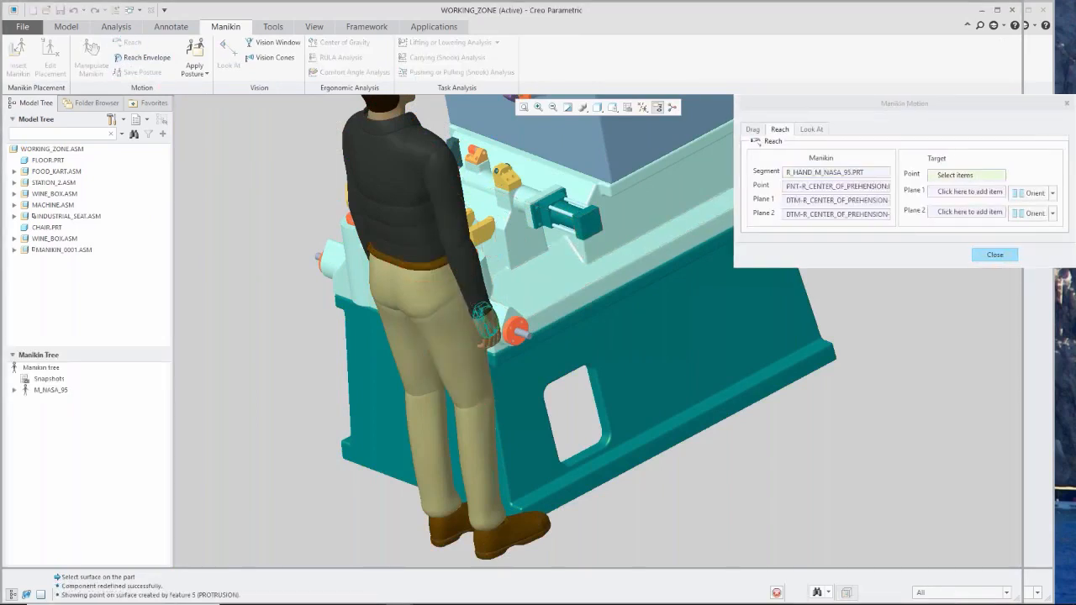
{"action": "left_click", "coordinate": [582, 222]}
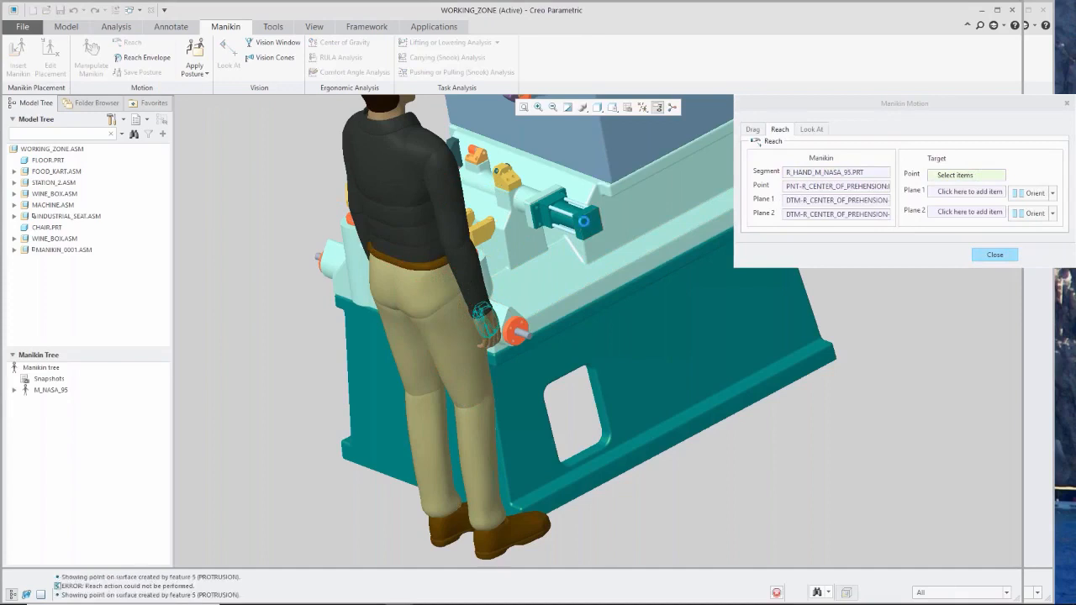
{"action": "left_click", "coordinate": [994, 253]}
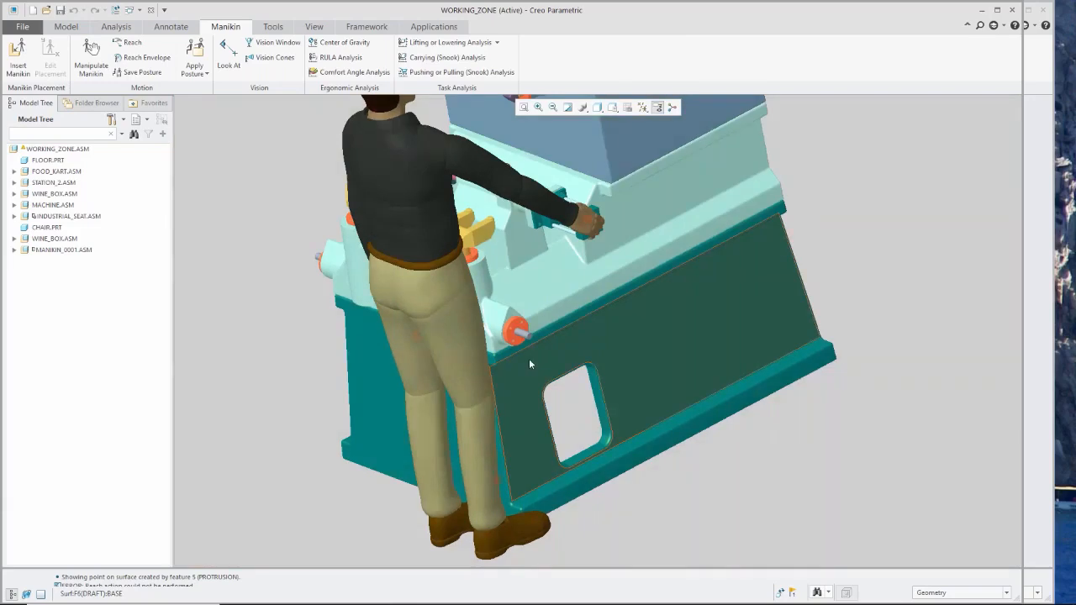
Show the vision window for MANIKIN_0001 and place it beside the manikin over the machine base.
{"action": "scroll", "coordinate": [513, 374], "scroll_direction": "up", "scroll_amount": 4}
{"action": "scroll", "coordinate": [460, 443], "scroll_direction": "down", "scroll_amount": 5}
{"action": "scroll", "coordinate": [494, 323], "scroll_direction": "up", "scroll_amount": 4}
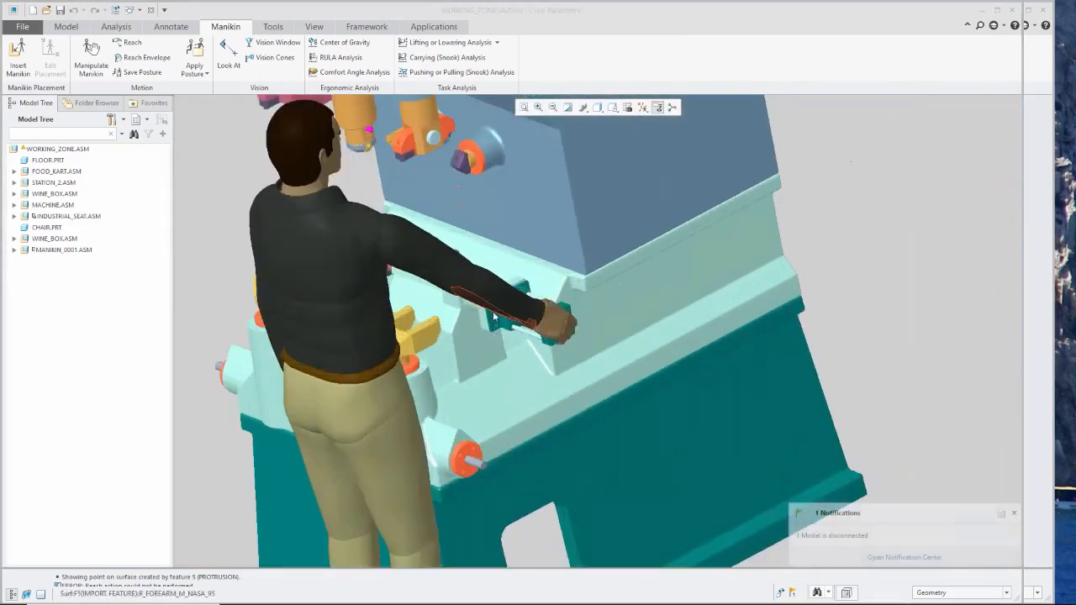
{"action": "scroll", "coordinate": [496, 343], "scroll_direction": "down", "scroll_amount": 1}
{"action": "mouse_move", "coordinate": [489, 340]}
{"action": "middle_mouse_down"}
{"action": "mouse_move", "coordinate": [503, 348]}
{"action": "mouse_move", "coordinate": [481, 390]}
{"action": "middle_mouse_up"}
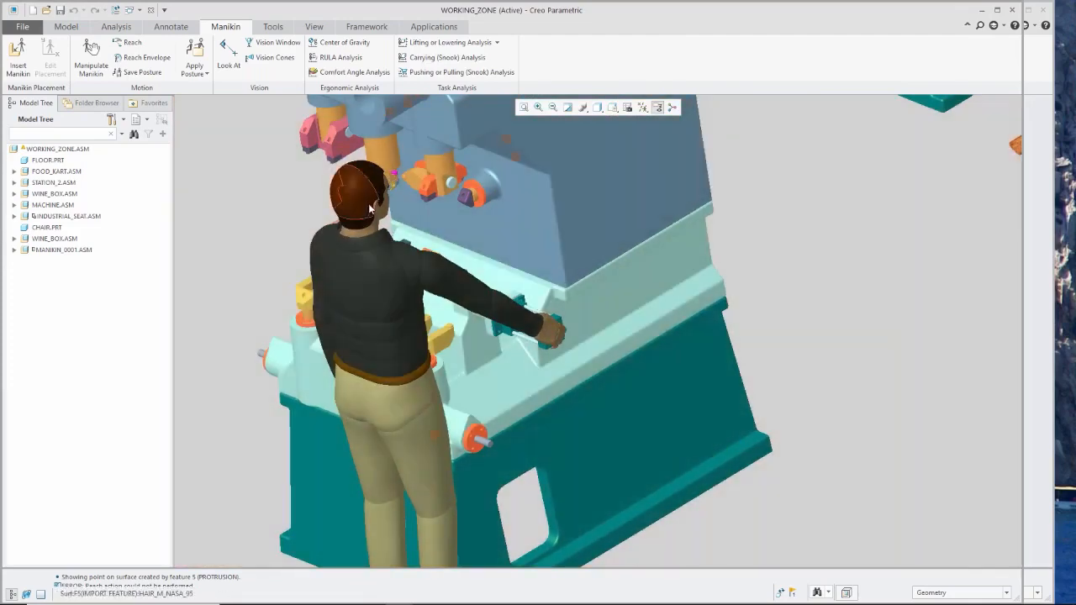
{"action": "left_click", "coordinate": [376, 186]}
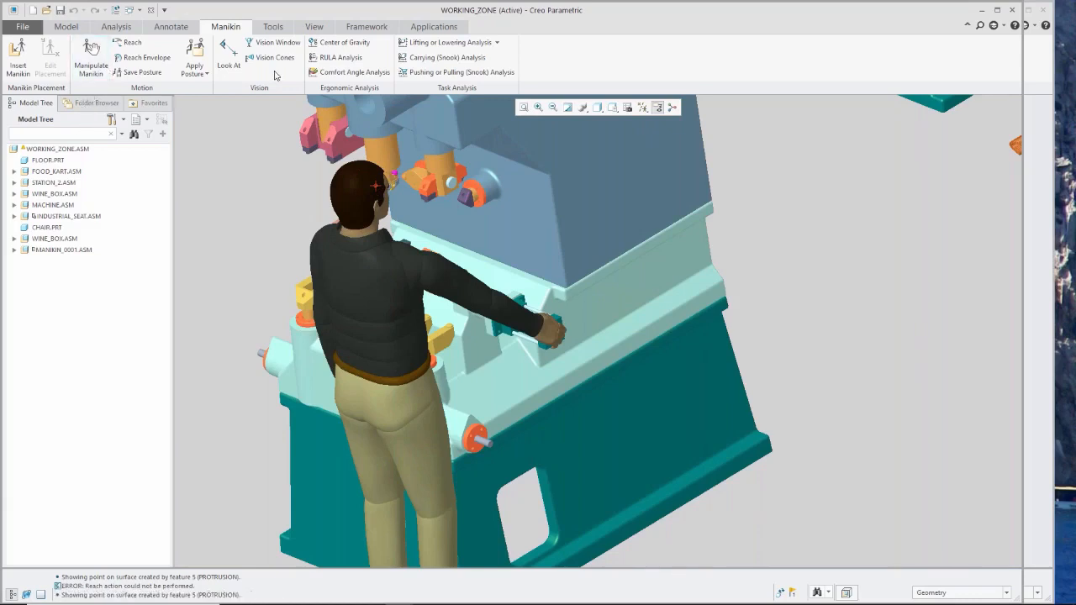
{"action": "left_click", "coordinate": [277, 43]}
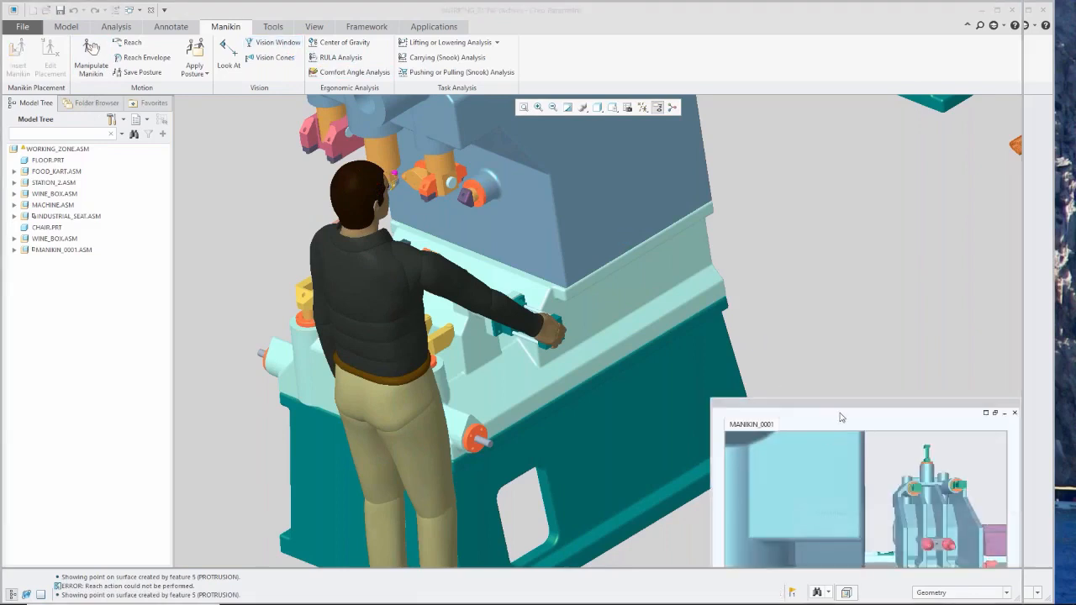
{"action": "left_click_drag", "start_coordinate": [843, 407], "coordinate": [815, 240]}
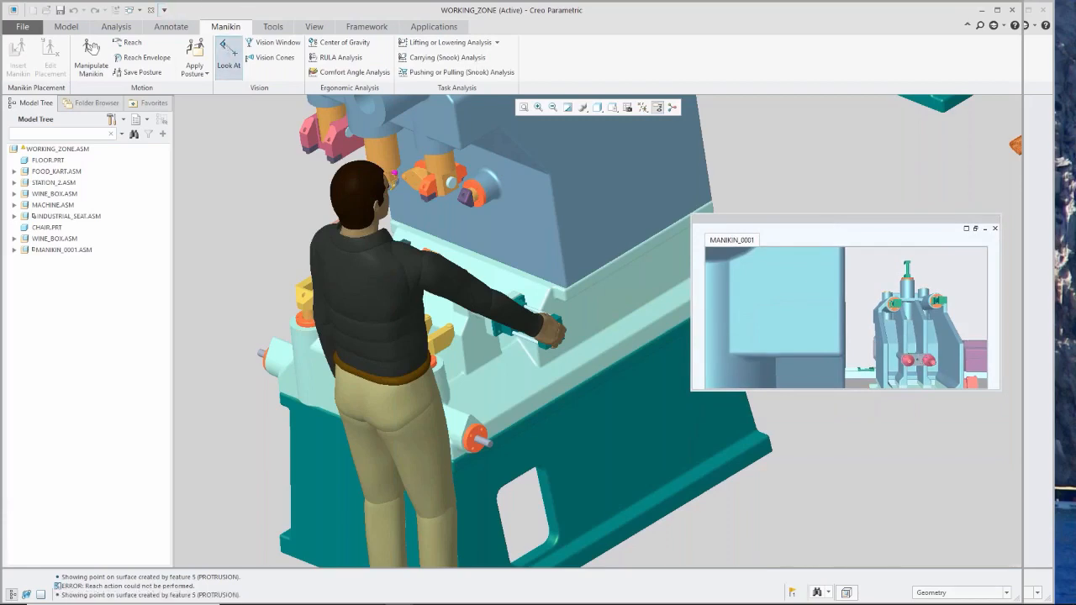
Make the manikin look at a point on the CLAMP_28 surface and close the motion settings.
{"action": "left_click", "coordinate": [223, 44]}
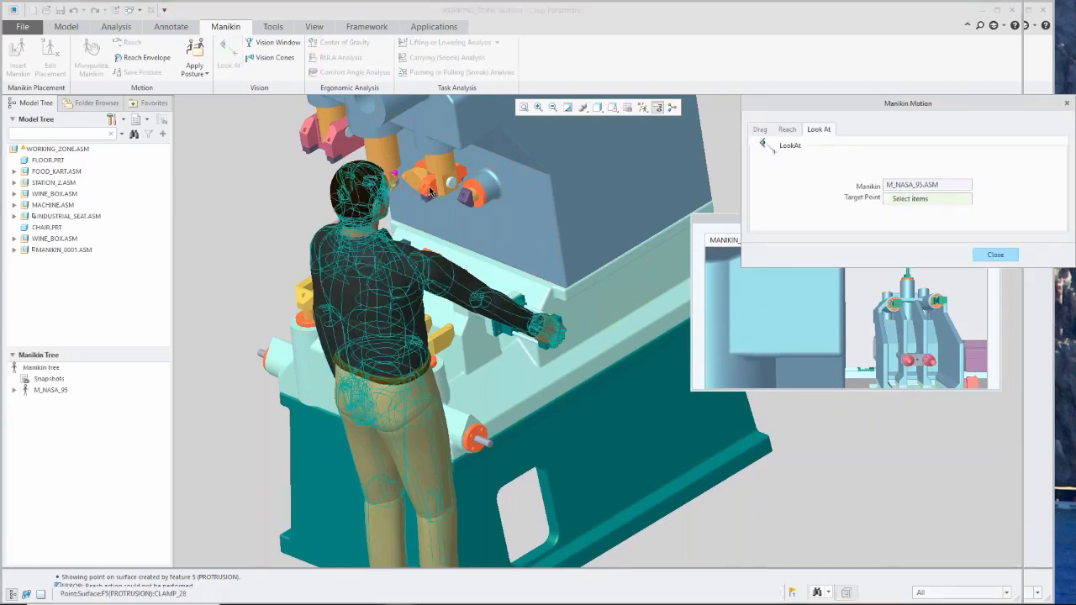
{"action": "left_click", "coordinate": [429, 191]}
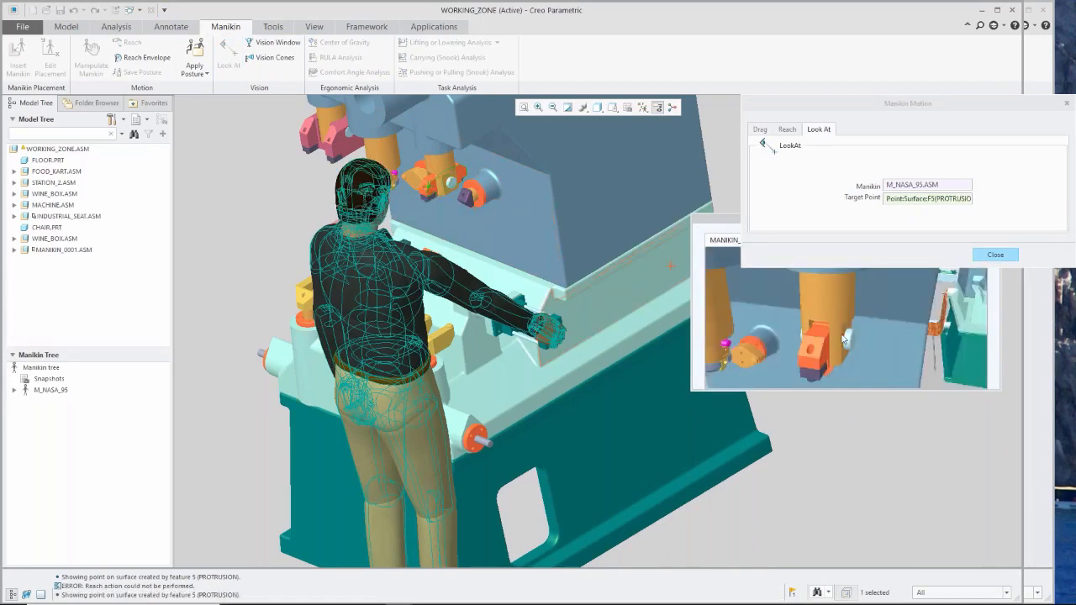
{"action": "left_click", "coordinate": [995, 255]}
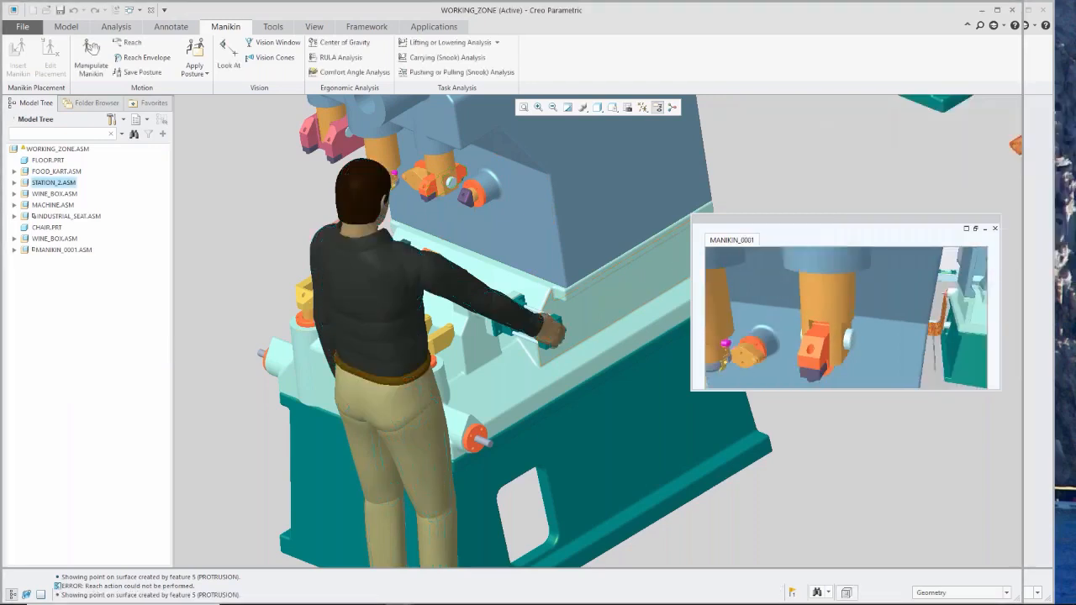
Rotate MANIKIN_0001's head about the vc7-DOF3 neck axis to about -9.6, using rotation around an axis.
{"action": "left_click", "coordinate": [91, 74]}
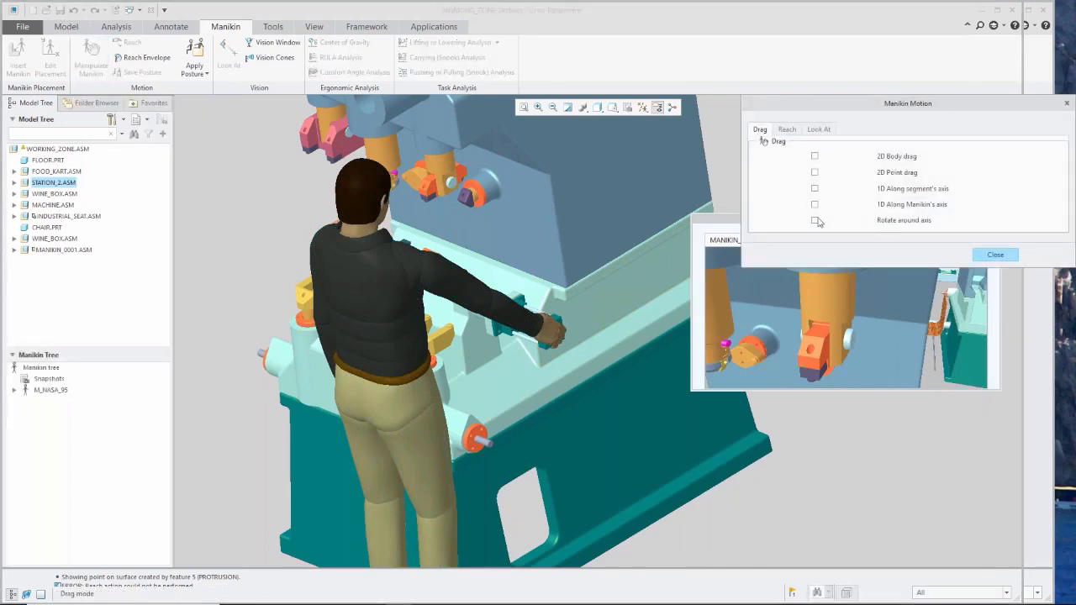
{"action": "left_click", "coordinate": [814, 221]}
{"action": "scroll", "coordinate": [357, 245], "scroll_direction": "up", "scroll_amount": 2}
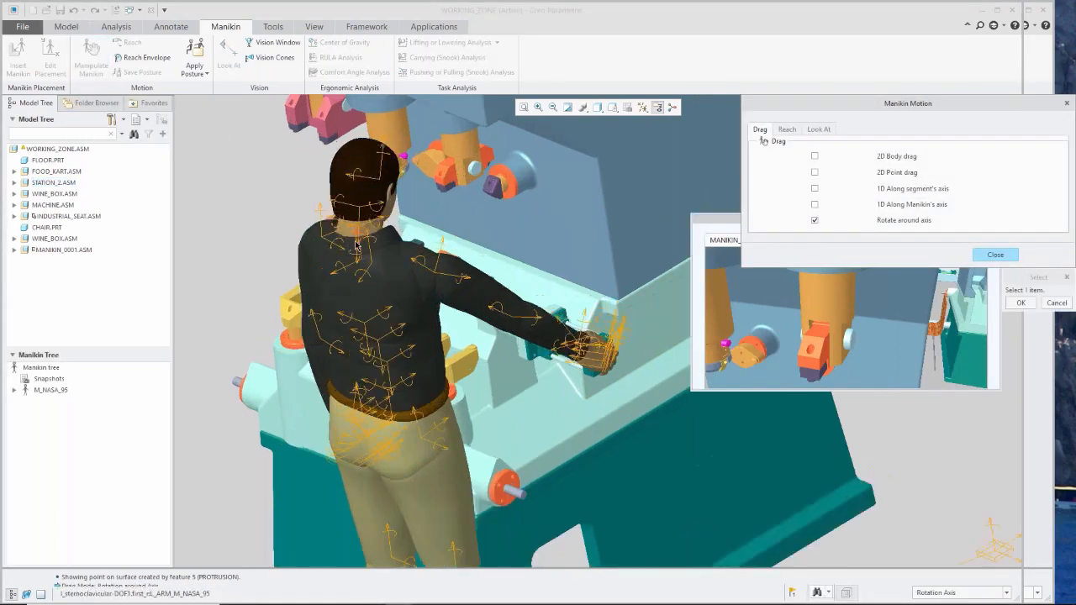
{"action": "scroll", "coordinate": [357, 245], "scroll_direction": "up", "scroll_amount": 3}
{"action": "left_click", "coordinate": [359, 227]}
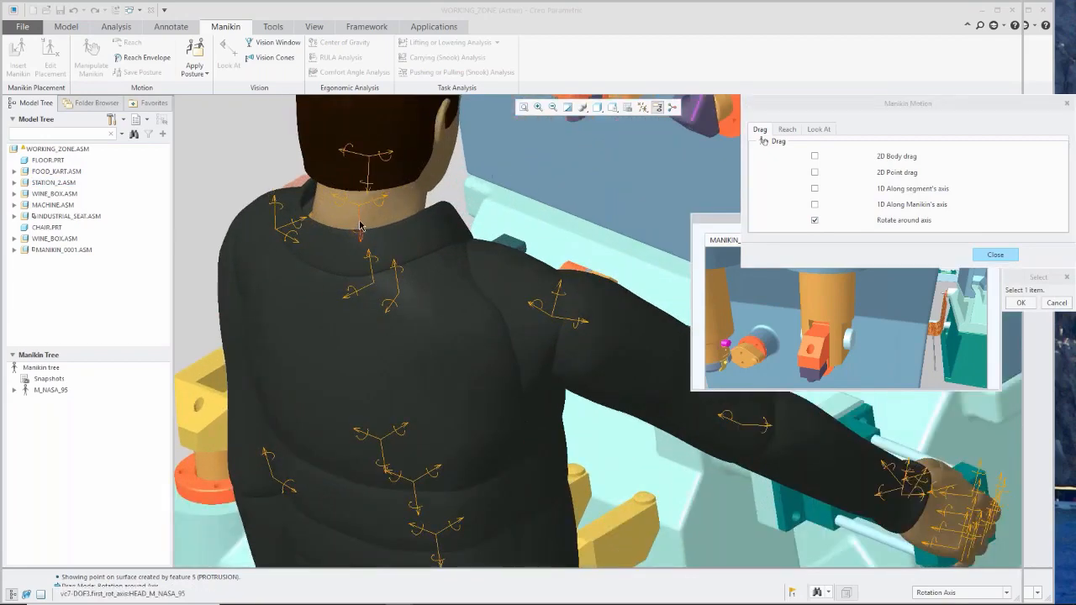
{"action": "scroll", "coordinate": [324, 286], "scroll_direction": "down", "scroll_amount": 2}
{"action": "scroll", "coordinate": [324, 288], "scroll_direction": "down", "scroll_amount": 2}
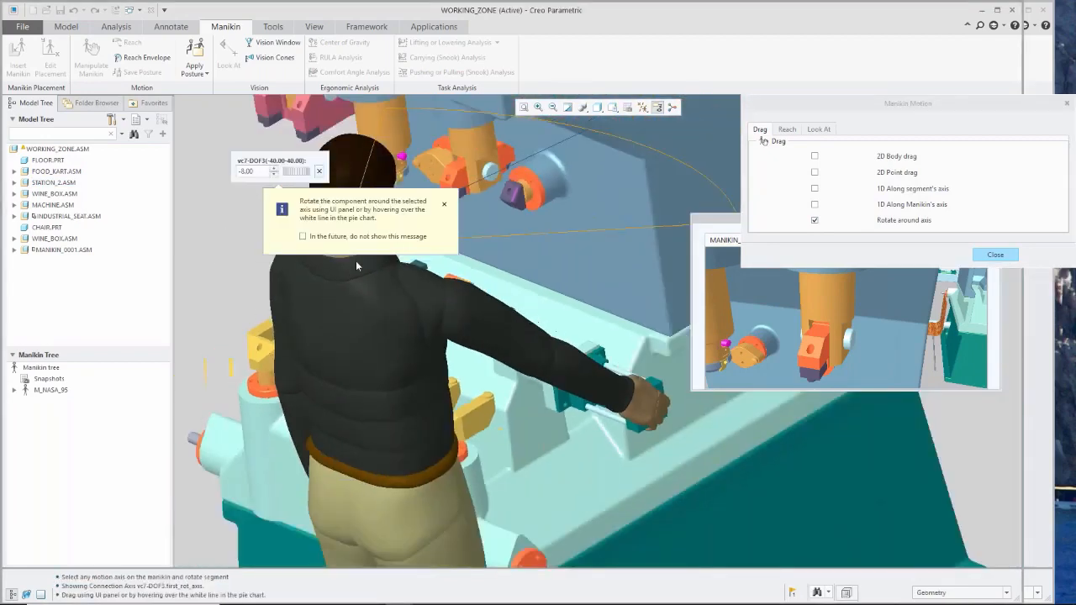
{"action": "scroll", "coordinate": [356, 259], "scroll_direction": "up", "scroll_amount": 2}
{"action": "left_click_drag", "start_coordinate": [465, 169], "coordinate": [461, 167]}
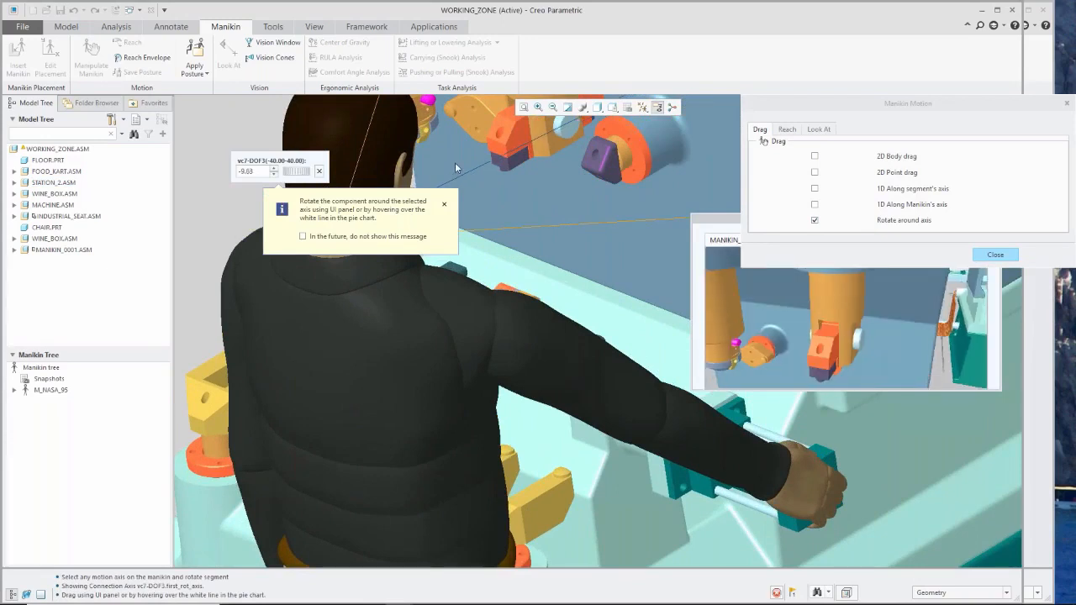
{"action": "left_click", "coordinate": [458, 164]}
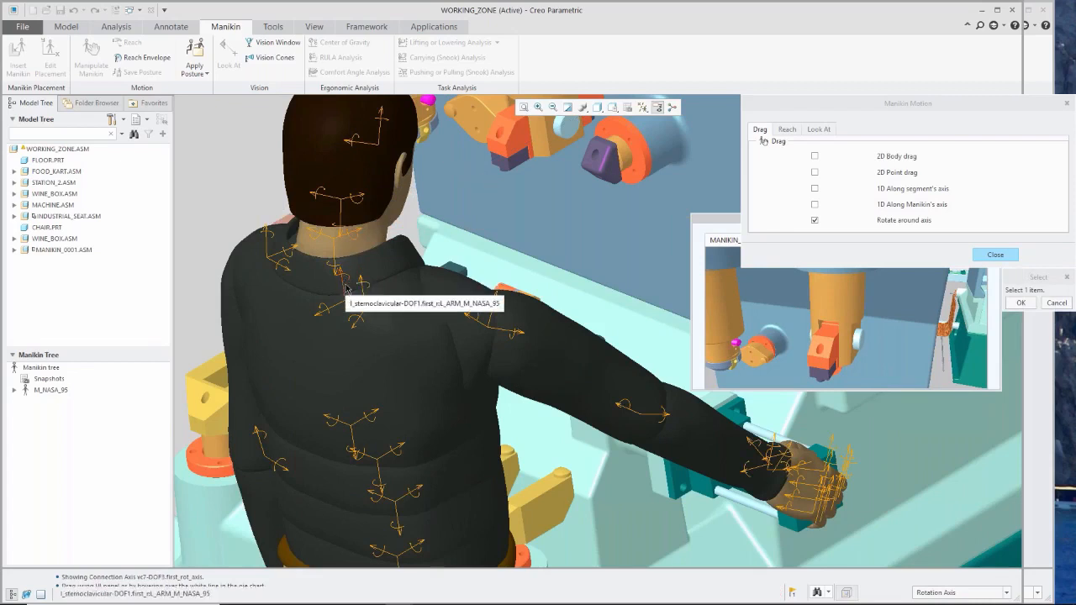
Turn the manikin's head further about the same vc7-DOF3 neck axis and finish the manikin motion.
{"action": "left_click", "coordinate": [336, 256]}
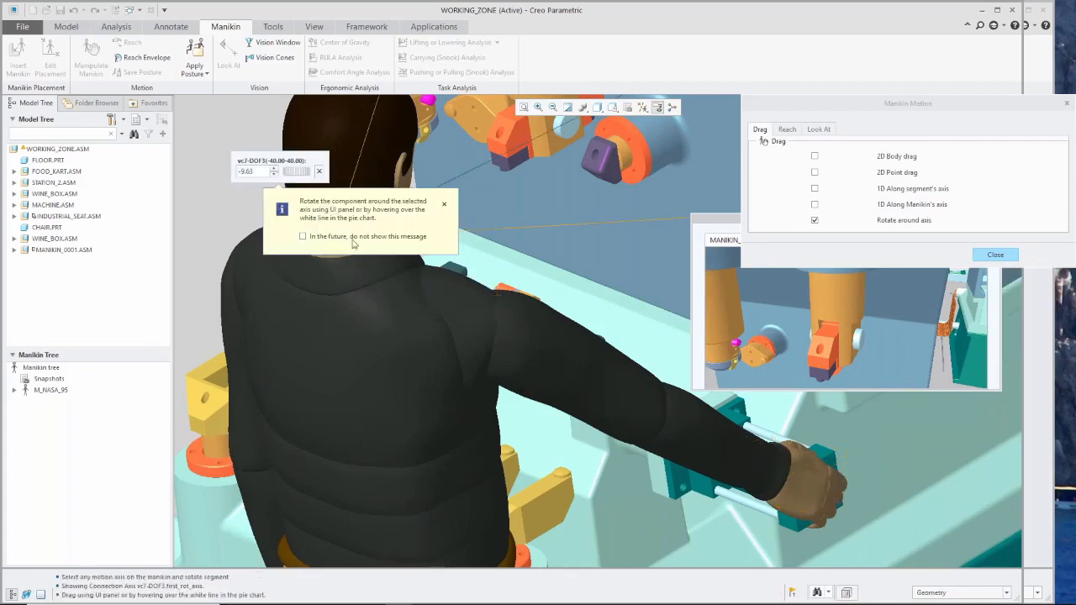
{"action": "left_click", "coordinate": [465, 172]}
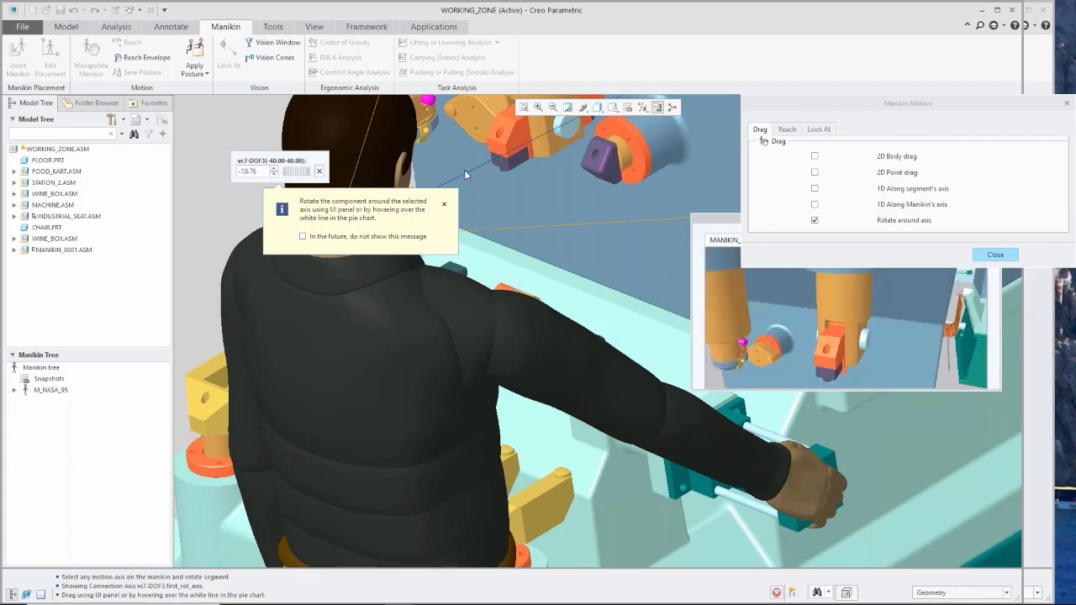
{"action": "left_click_drag", "start_coordinate": [465, 171], "coordinate": [454, 150]}
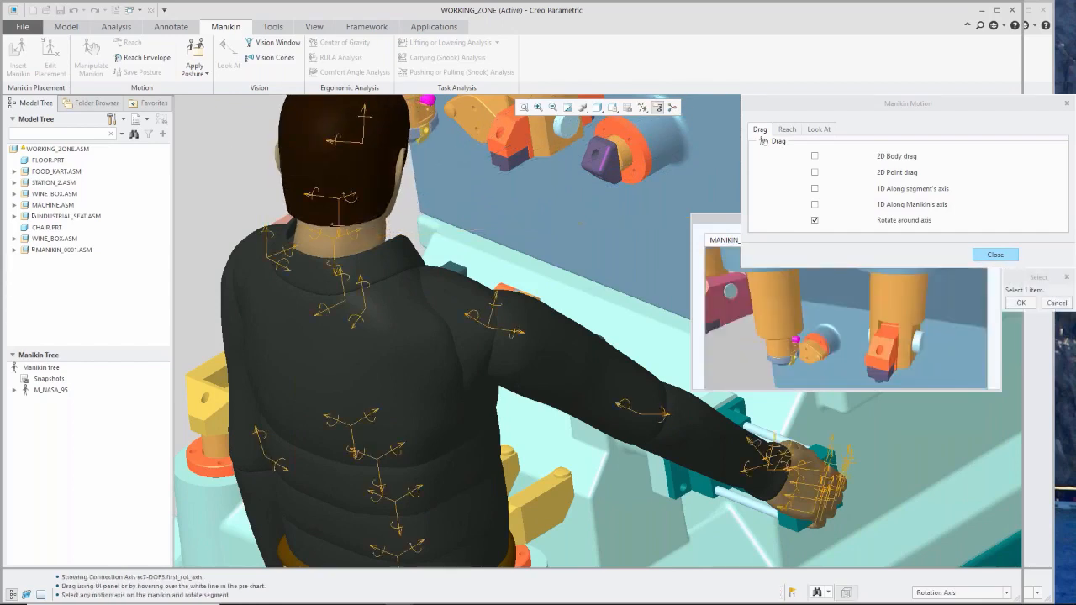
{"action": "left_click", "coordinate": [999, 252]}
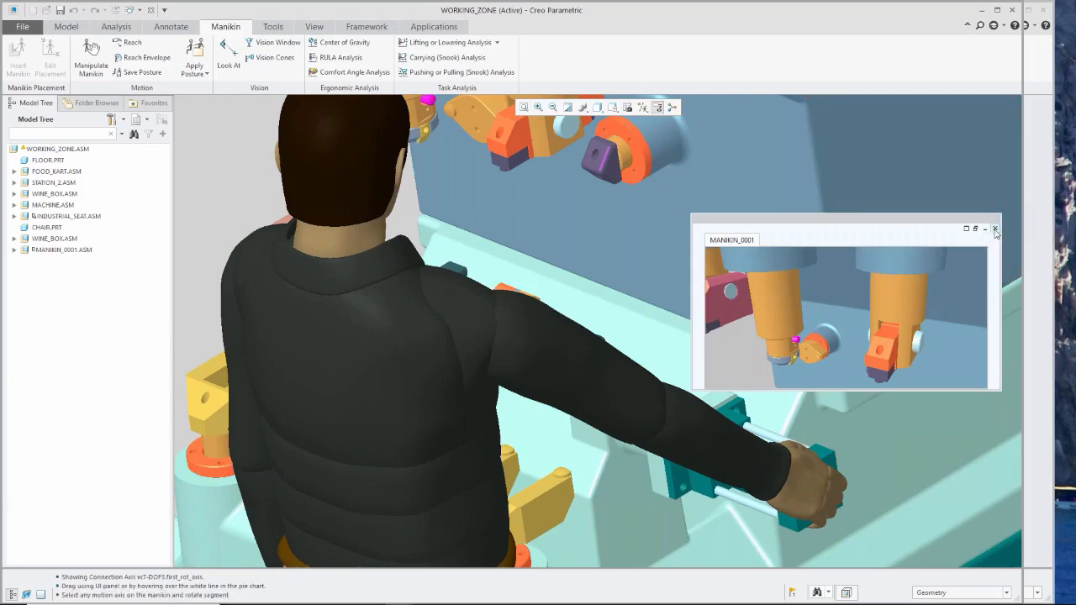
Close the MANIKIN_0001 vision window and dismiss the model notification.
{"action": "left_click", "coordinate": [995, 229]}
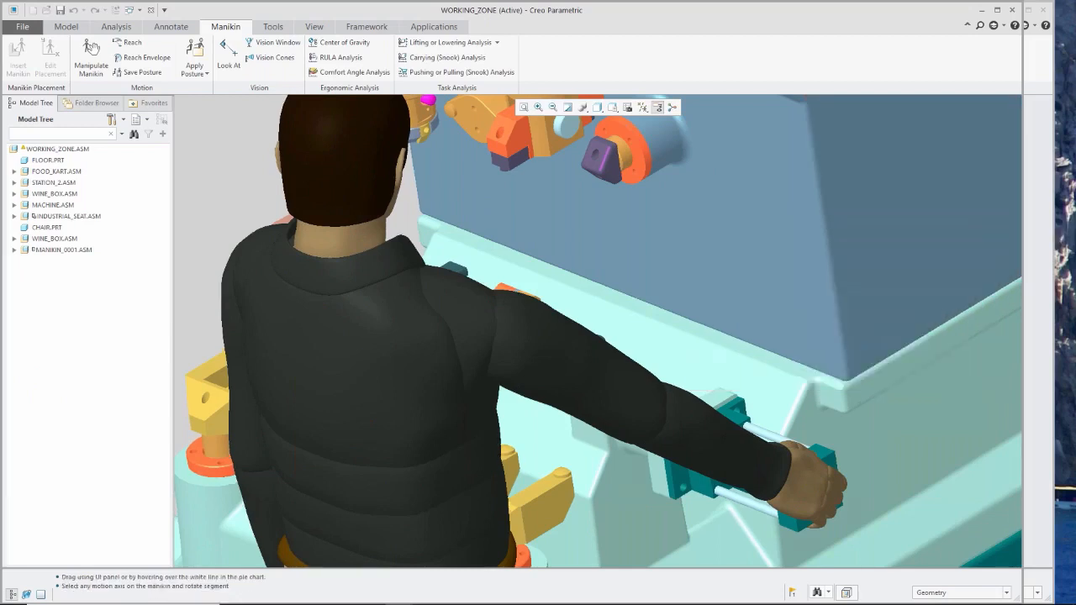
{"action": "scroll", "coordinate": [633, 332], "scroll_direction": "up", "scroll_amount": 2}
{"action": "scroll", "coordinate": [633, 332], "scroll_direction": "up", "scroll_amount": 4}
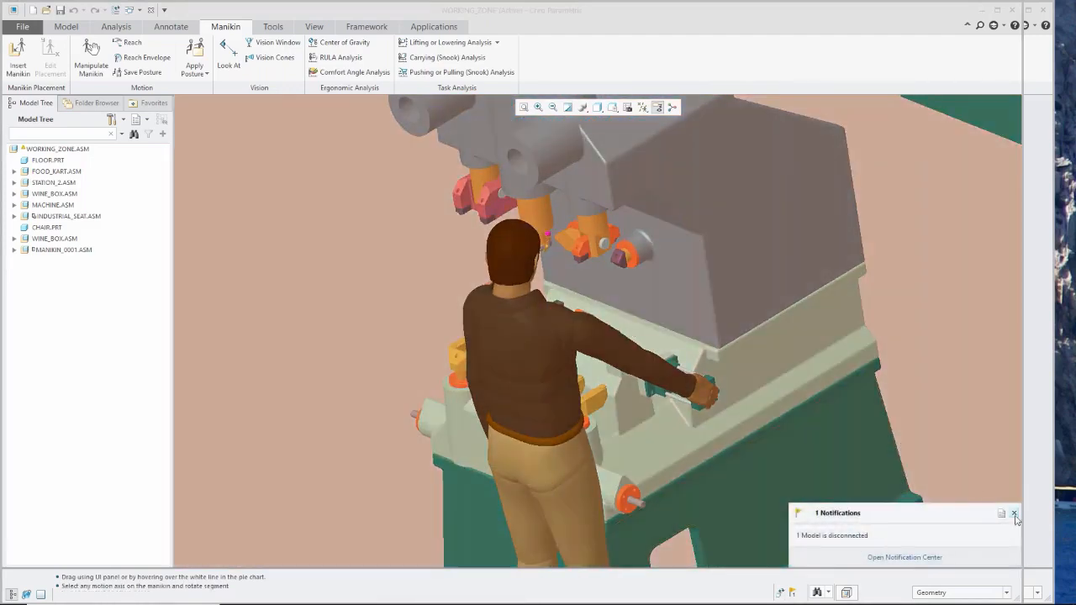
{"action": "left_click", "coordinate": [1015, 515]}
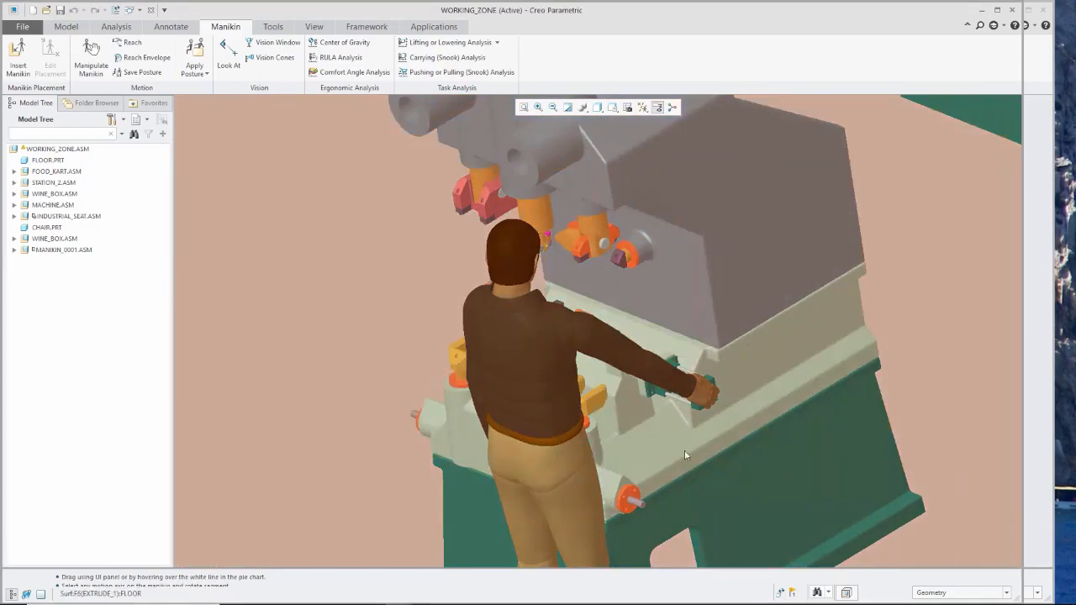
Insert the Italian female 50th-percentile manikin w_it_50.asm from the Manikin Library for use at the food cart.
{"action": "scroll", "coordinate": [535, 390], "scroll_direction": "up", "scroll_amount": 6}
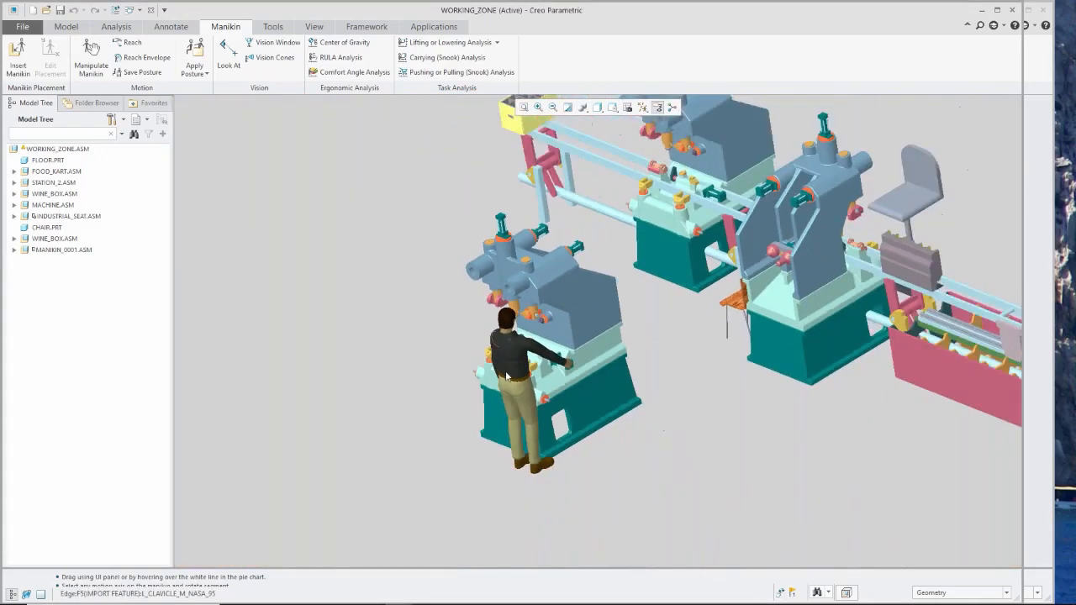
{"action": "scroll", "coordinate": [496, 358], "scroll_direction": "up", "scroll_amount": 6}
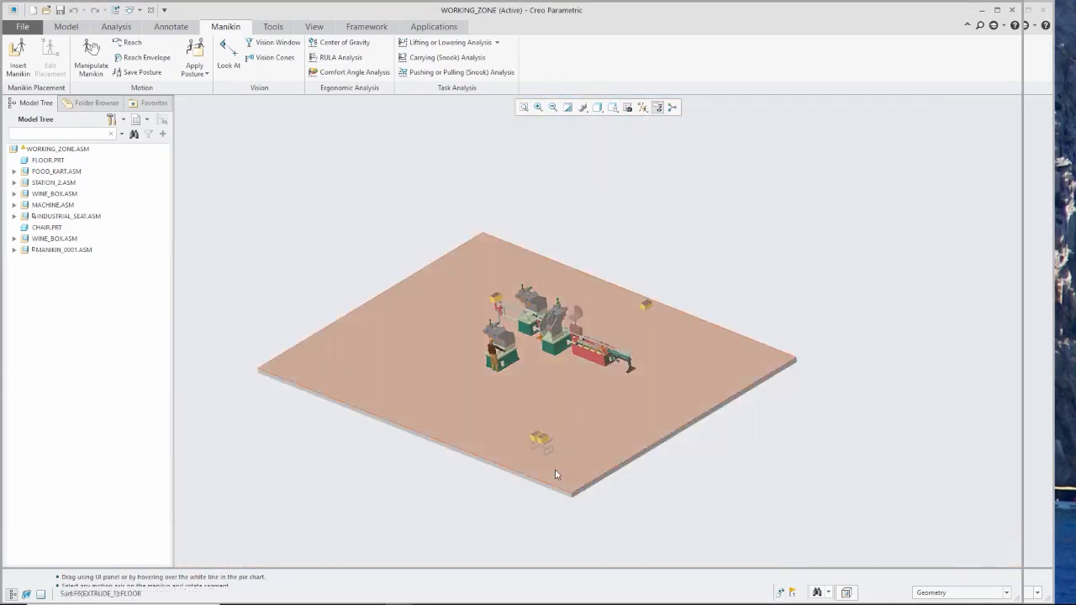
{"action": "scroll", "coordinate": [555, 475], "scroll_direction": "down", "scroll_amount": 10}
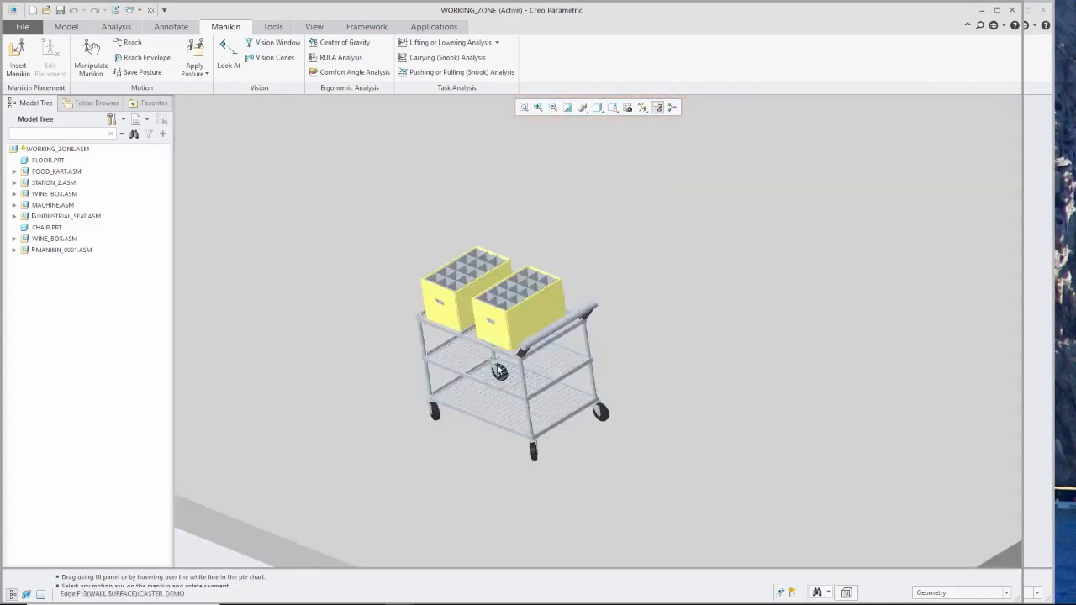
{"action": "middle_click_drag", "start_coordinate": [499, 372], "coordinate": [542, 362]}
{"action": "scroll", "coordinate": [542, 361], "scroll_direction": "down", "scroll_amount": 2}
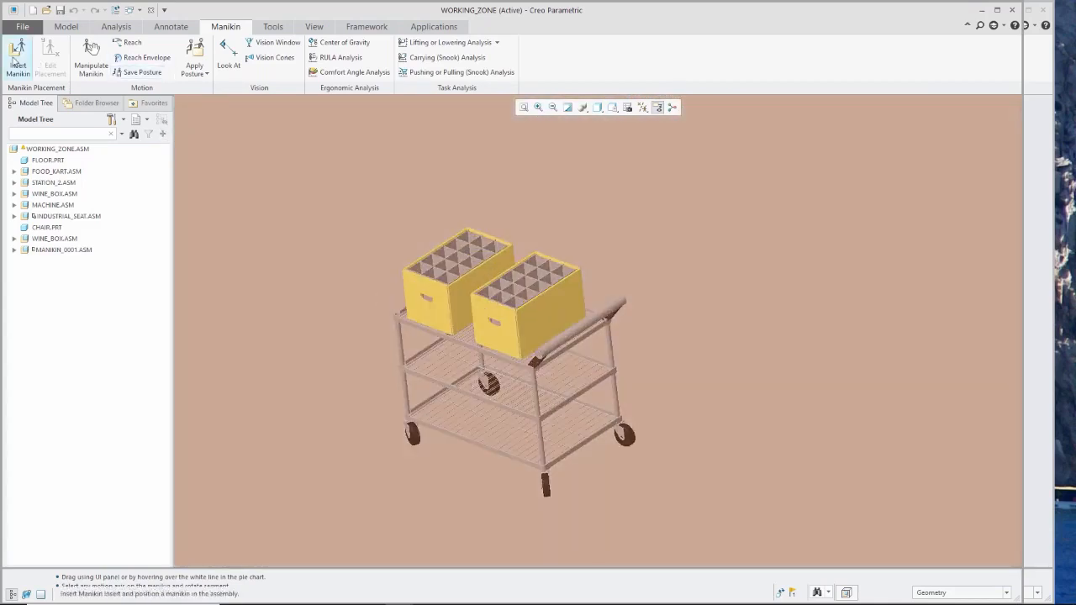
{"action": "left_click", "coordinate": [16, 59]}
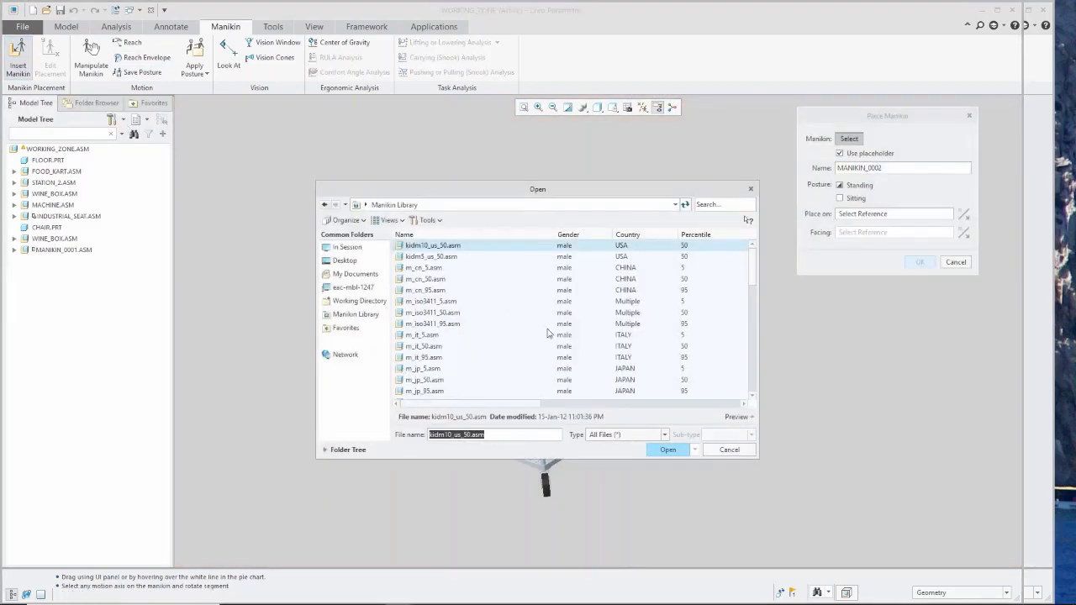
{"action": "scroll", "coordinate": [562, 348], "scroll_direction": "down", "scroll_amount": 4}
{"action": "scroll", "coordinate": [562, 346], "scroll_direction": "down", "scroll_amount": 4}
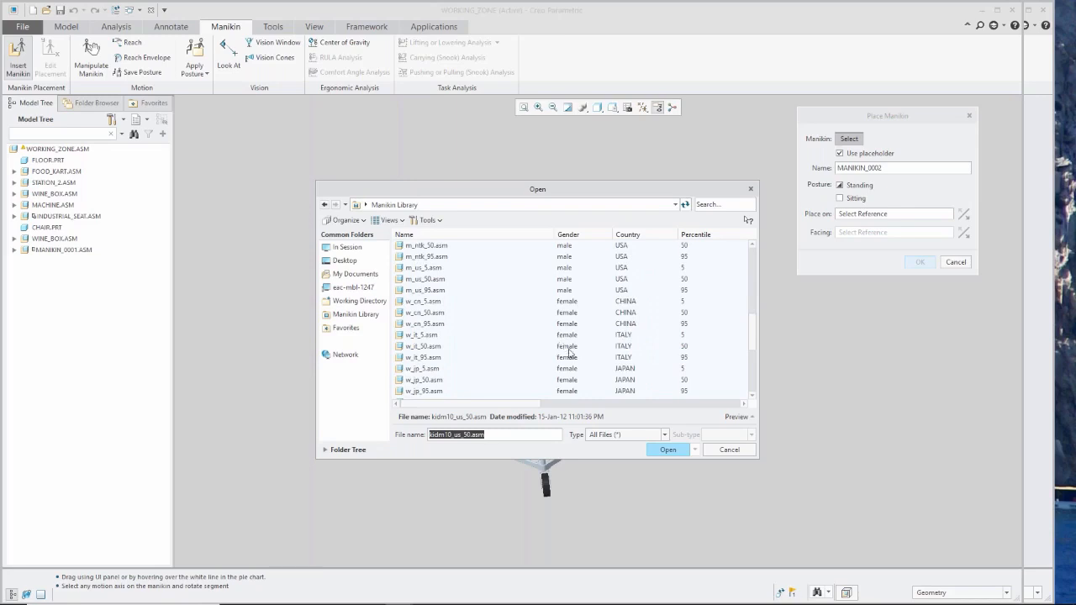
{"action": "left_click", "coordinate": [425, 346]}
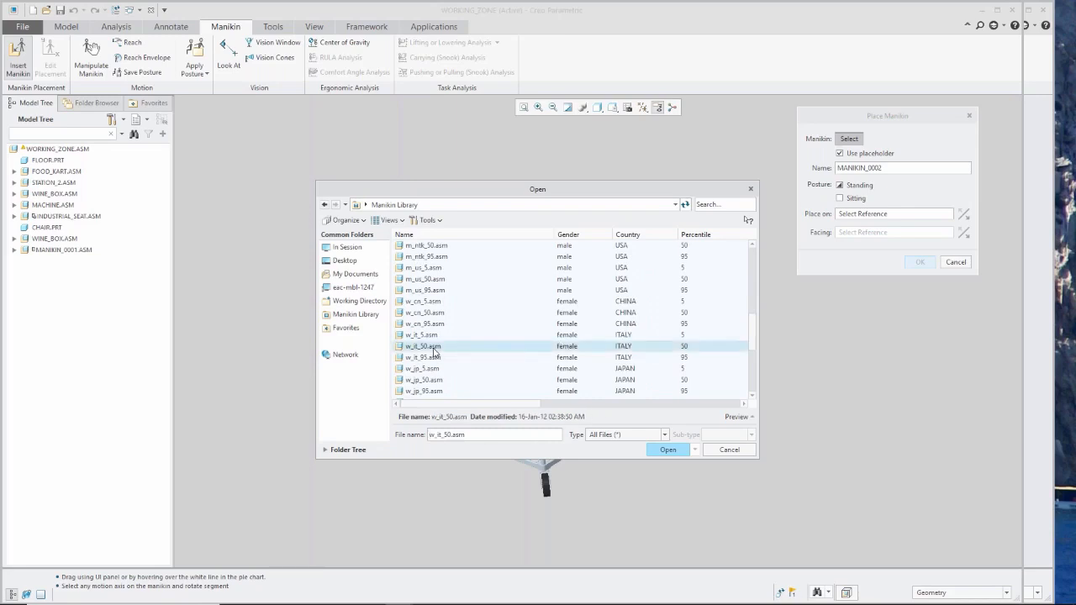
{"action": "left_click", "coordinate": [667, 450]}
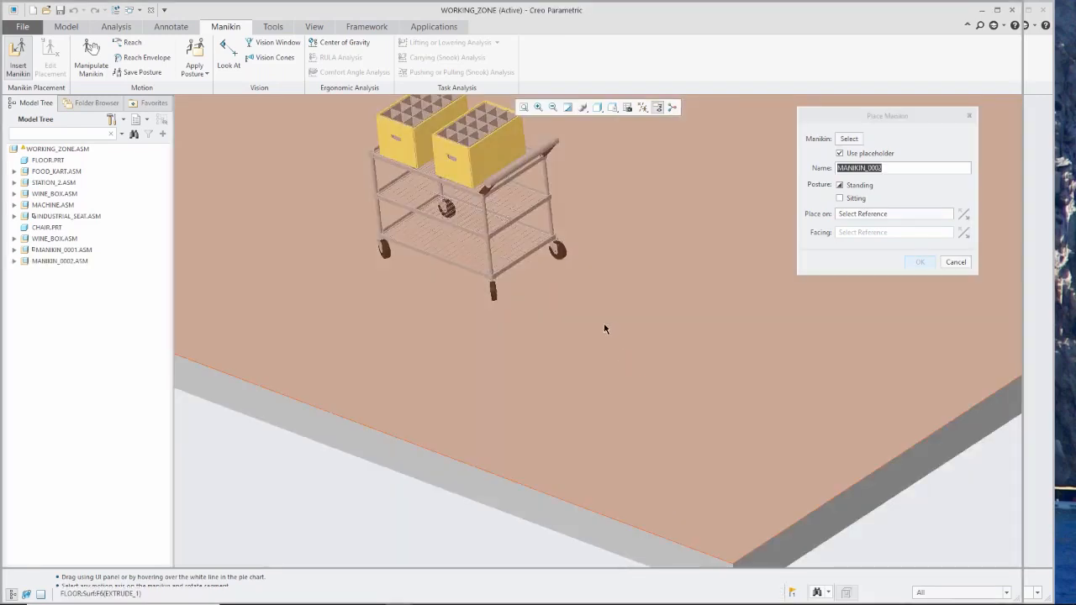
Place the standing MANIKIN_0002 on the FLOOR surface close behind the cart handle, facing the wine box's side surface, and accept the placement.
{"action": "left_click", "coordinate": [599, 316]}
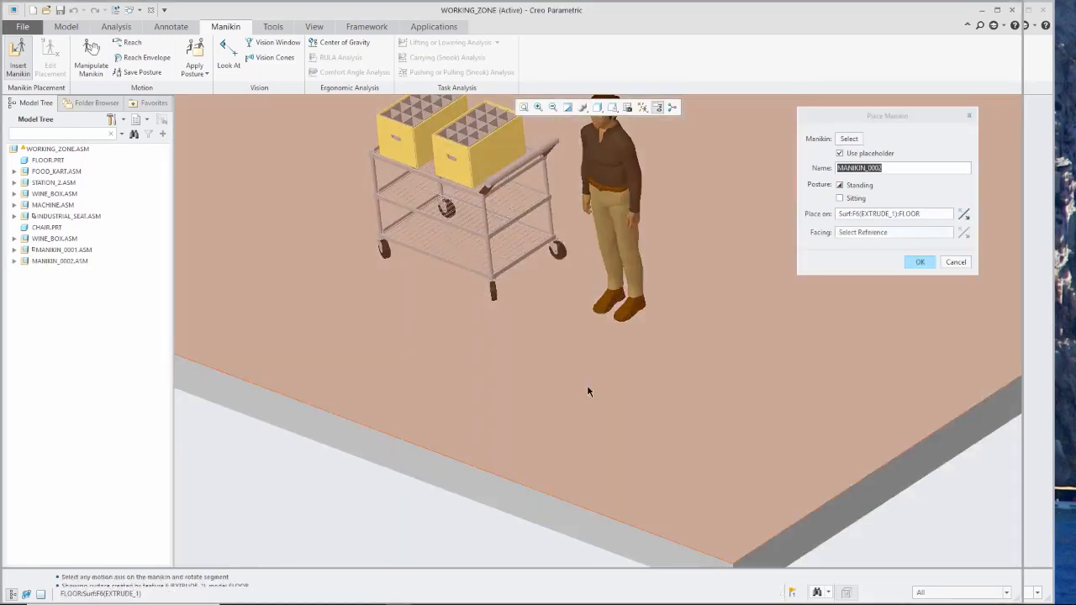
{"action": "scroll", "coordinate": [585, 408], "scroll_direction": "down", "scroll_amount": 3}
{"action": "scroll", "coordinate": [682, 308], "scroll_direction": "up", "scroll_amount": 2}
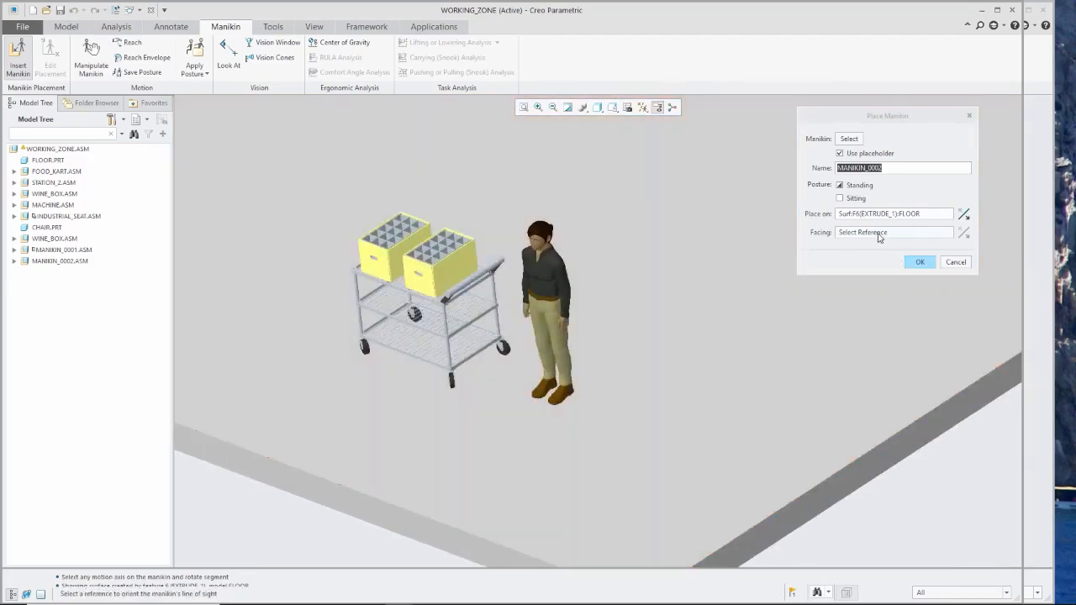
{"action": "left_click", "coordinate": [879, 233]}
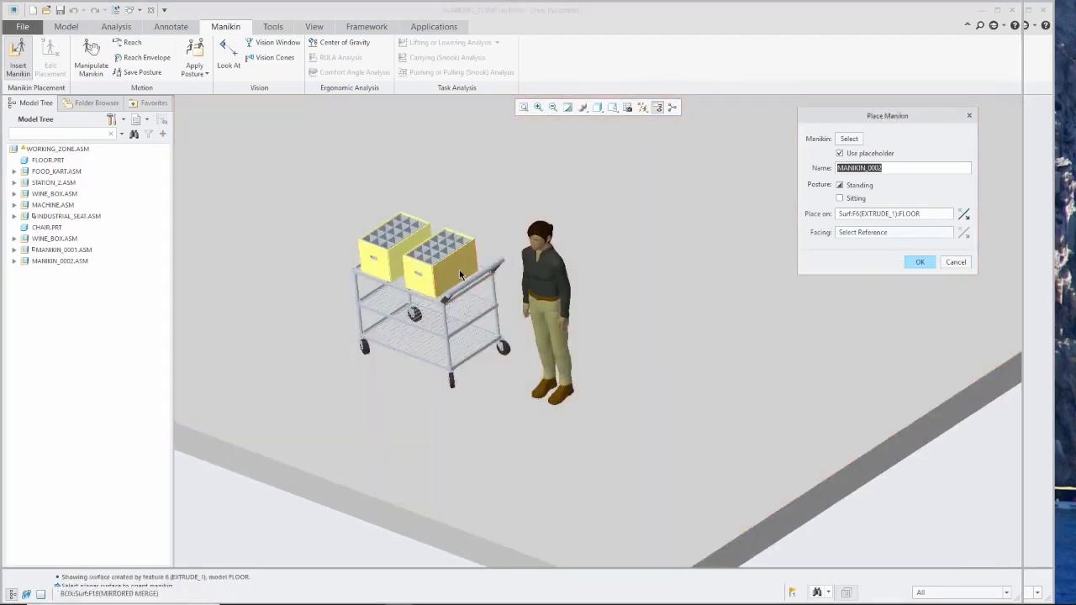
{"action": "left_click", "coordinate": [463, 275]}
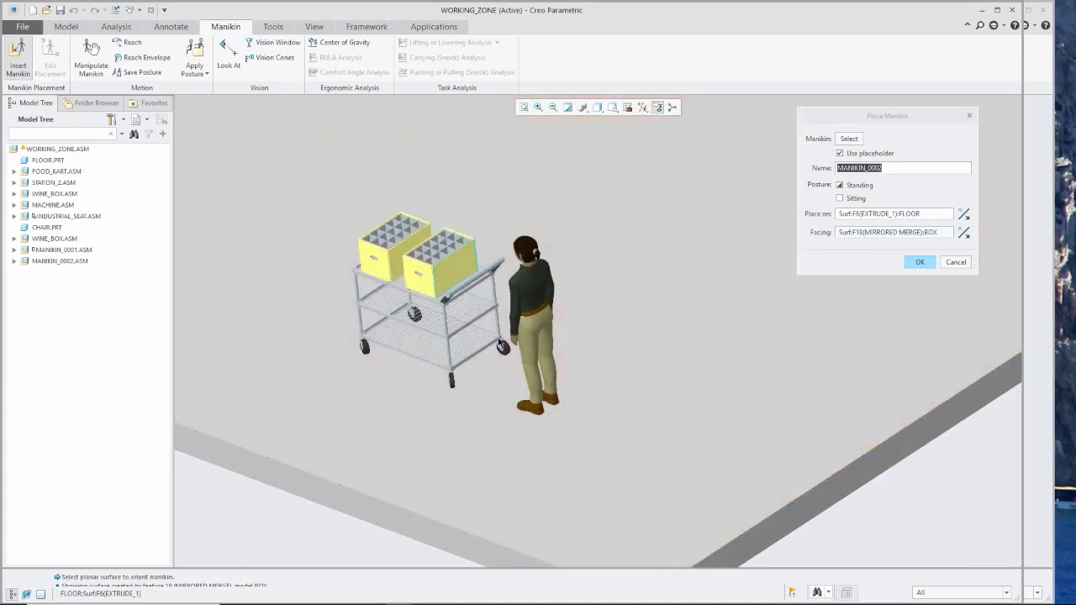
{"action": "mouse_move", "coordinate": [498, 338]}
{"action": "middle_mouse_down"}
{"action": "mouse_move", "coordinate": [692, 329]}
{"action": "mouse_move", "coordinate": [644, 356]}
{"action": "mouse_move", "coordinate": [622, 351]}
{"action": "middle_mouse_up"}
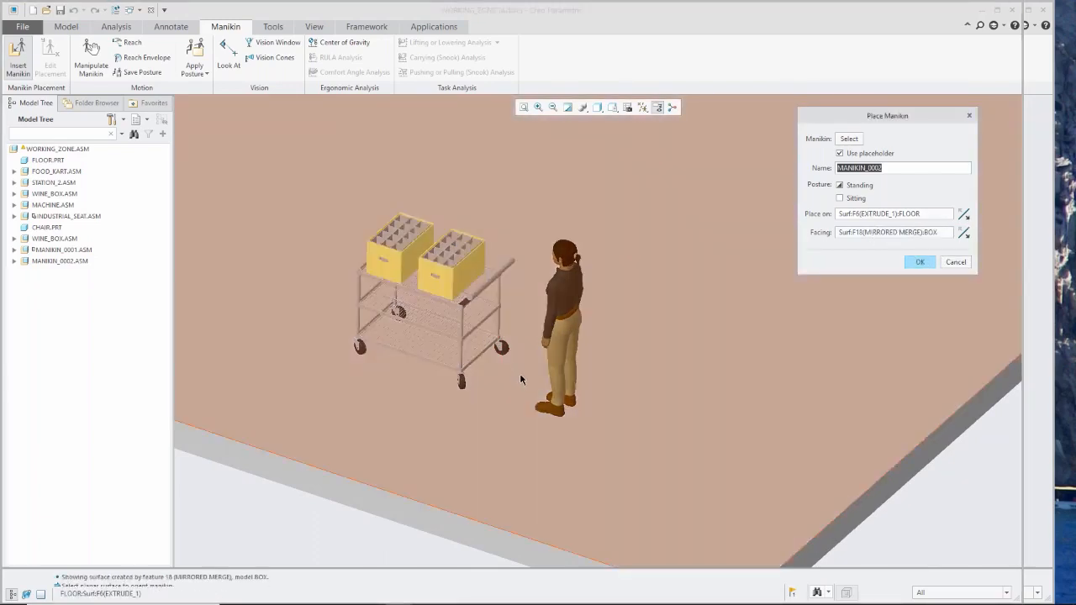
{"action": "left_click", "coordinate": [522, 379]}
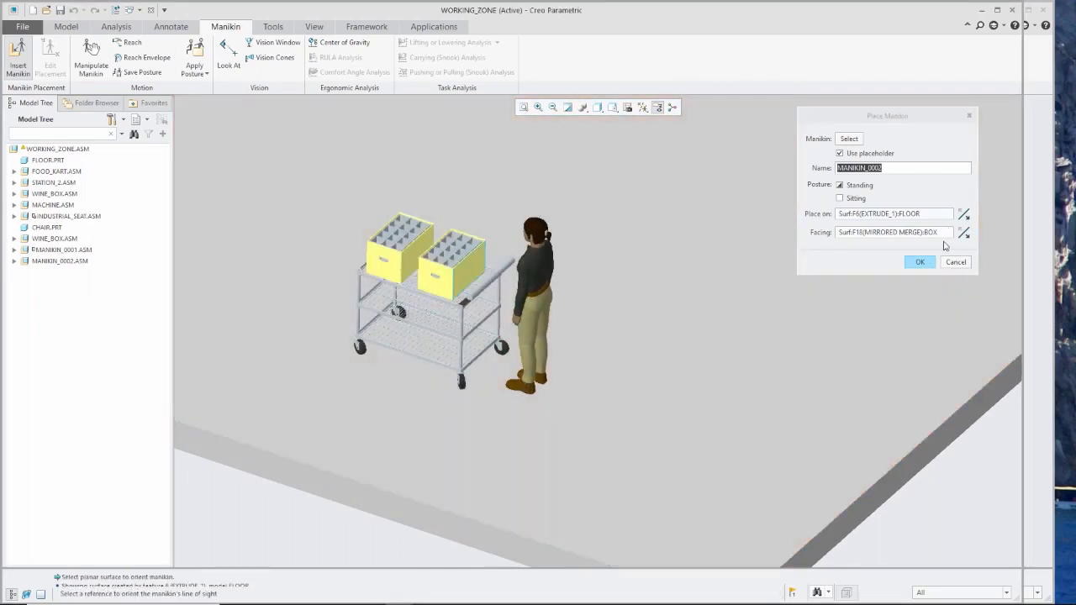
{"action": "left_click", "coordinate": [920, 262]}
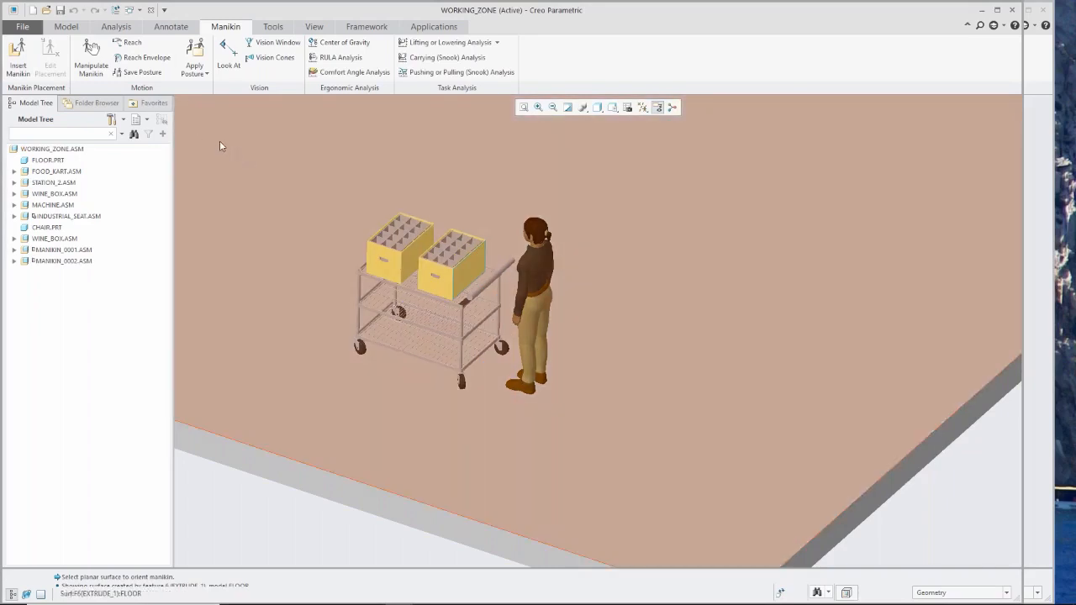
Apply the "push2 low" library posture to MANIKIN_0002 behind the cart.
{"action": "left_click", "coordinate": [192, 74]}
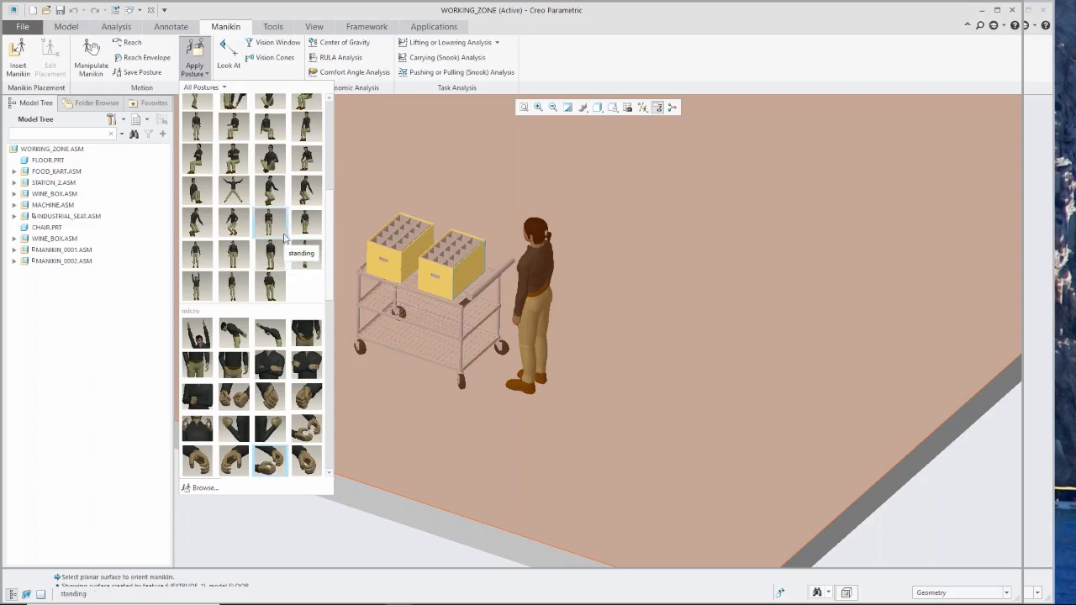
{"action": "scroll", "coordinate": [272, 280], "scroll_direction": "down", "scroll_amount": 5}
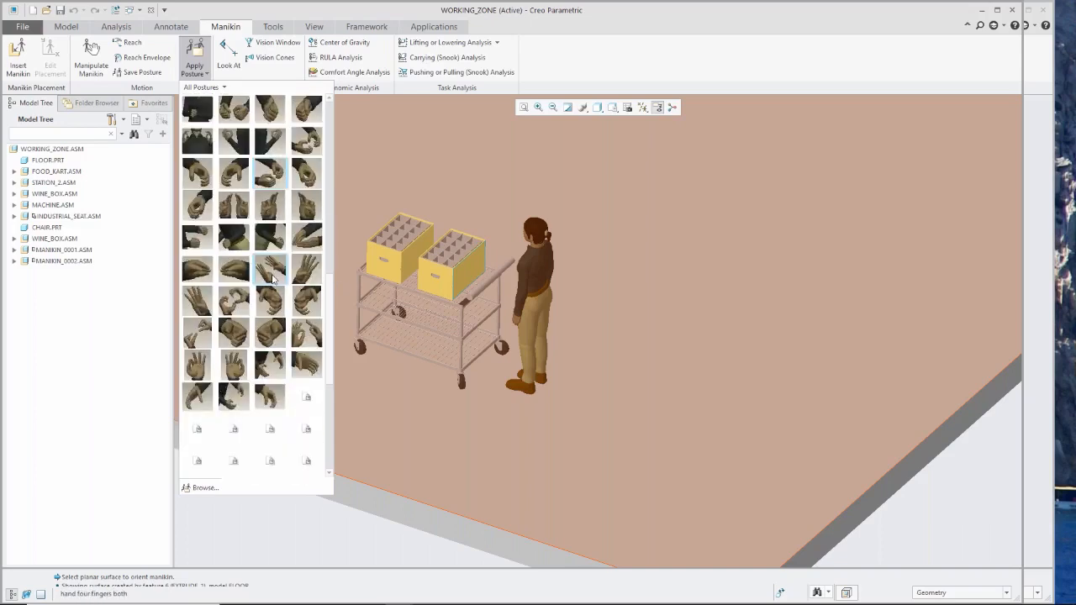
{"action": "scroll", "coordinate": [260, 370], "scroll_direction": "up", "scroll_amount": 5}
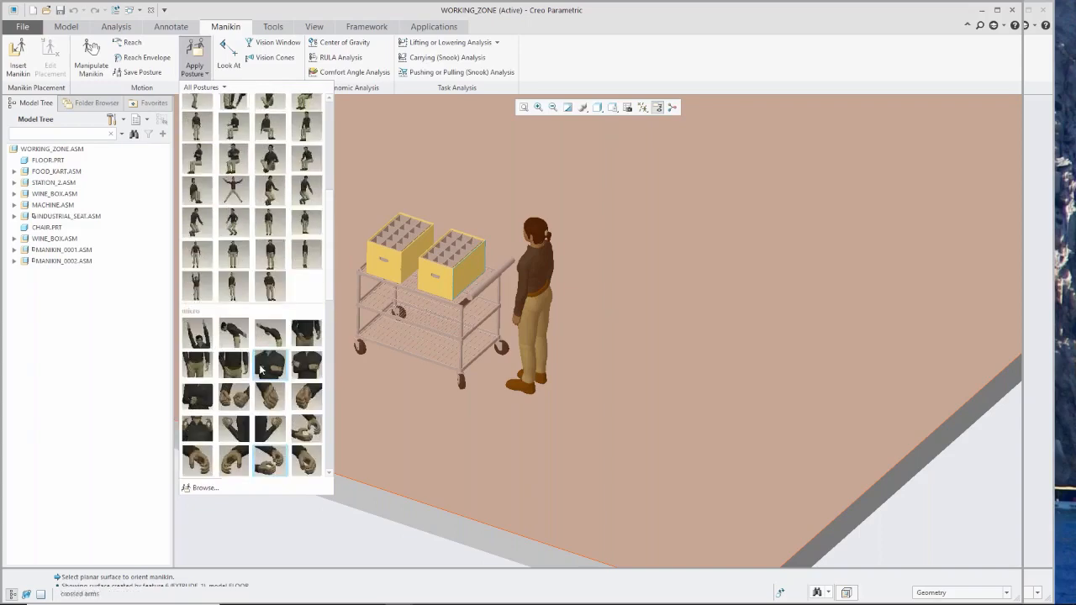
{"action": "scroll", "coordinate": [269, 375], "scroll_direction": "up", "scroll_amount": 2}
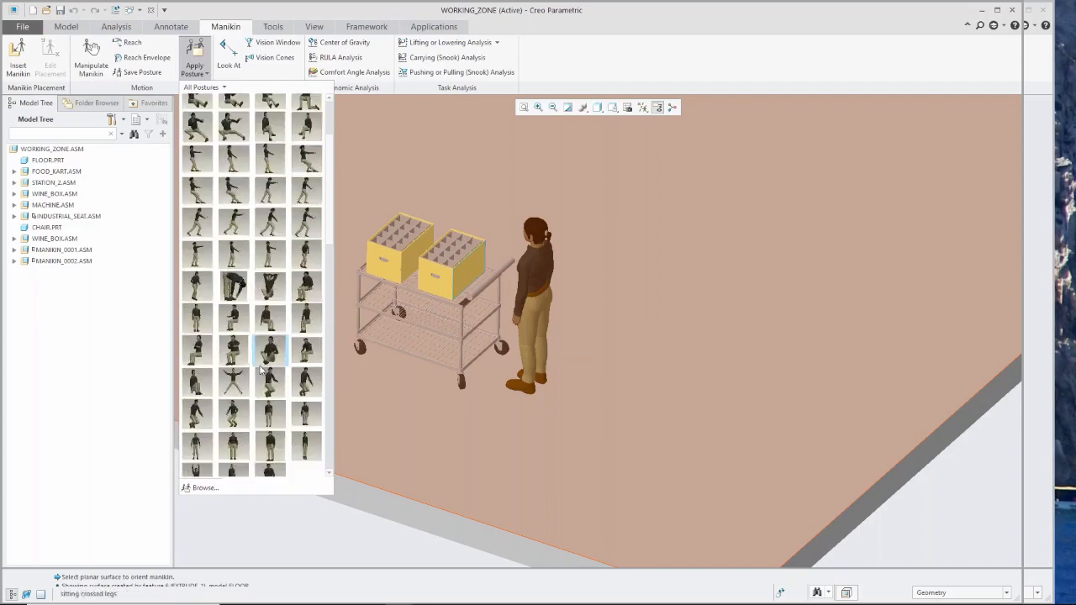
{"action": "left_click", "coordinate": [275, 223]}
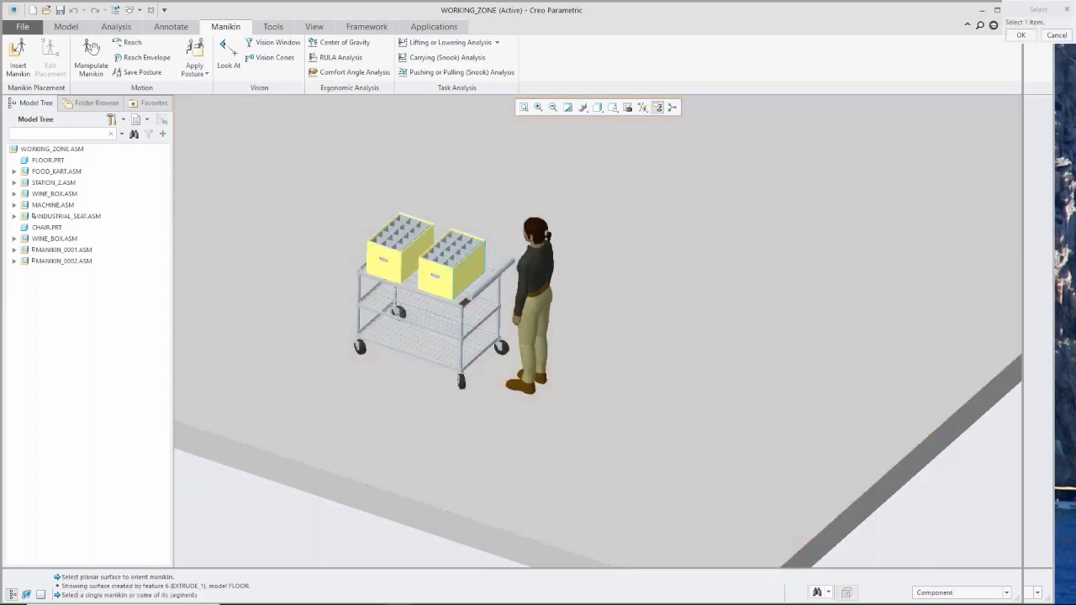
{"action": "left_click", "coordinate": [538, 275]}
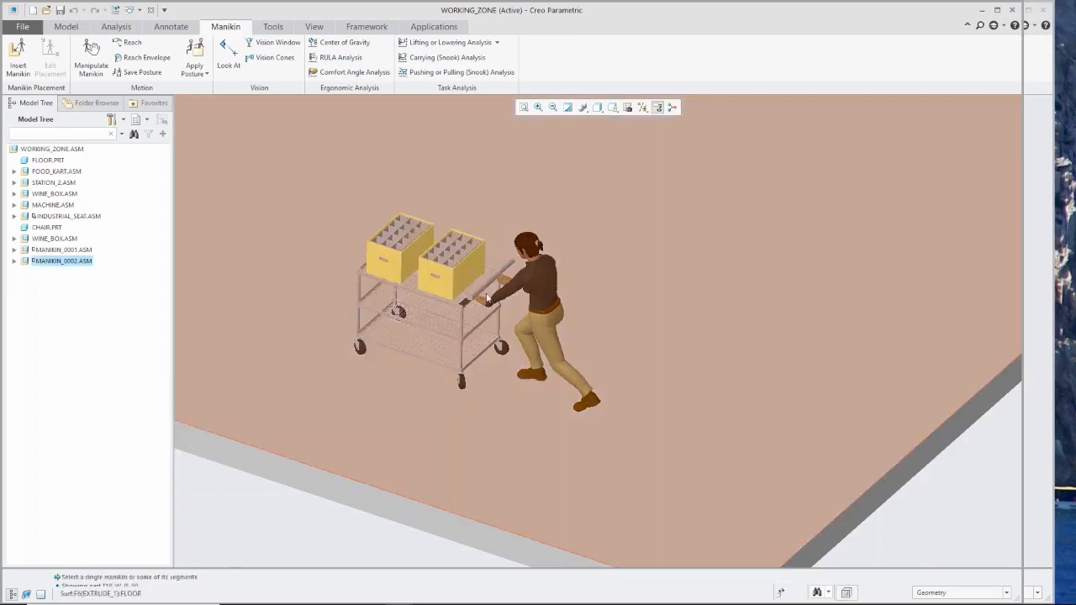
Make MANIKIN_0002's left hand reach a point on the near part of the cart's handlebar surface.
{"action": "scroll", "coordinate": [486, 299], "scroll_direction": "down", "scroll_amount": 5}
{"action": "middle_click_drag", "start_coordinate": [511, 298], "coordinate": [509, 294]}
{"action": "scroll", "coordinate": [475, 291], "scroll_direction": "down", "scroll_amount": 2}
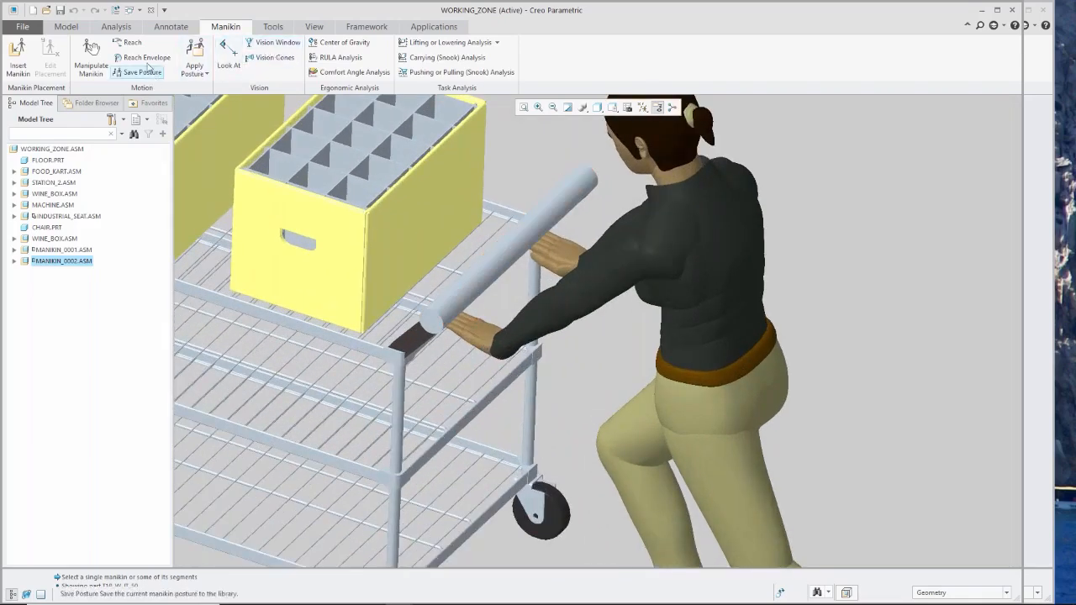
{"action": "left_click", "coordinate": [130, 42]}
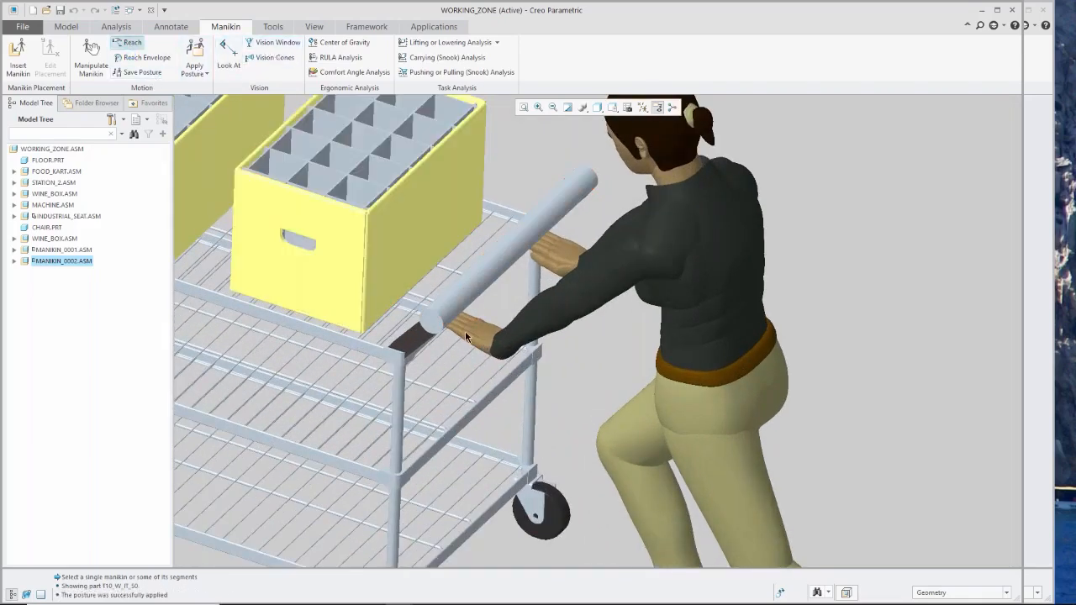
{"action": "left_click", "coordinate": [490, 327]}
{"action": "left_click", "coordinate": [489, 328]}
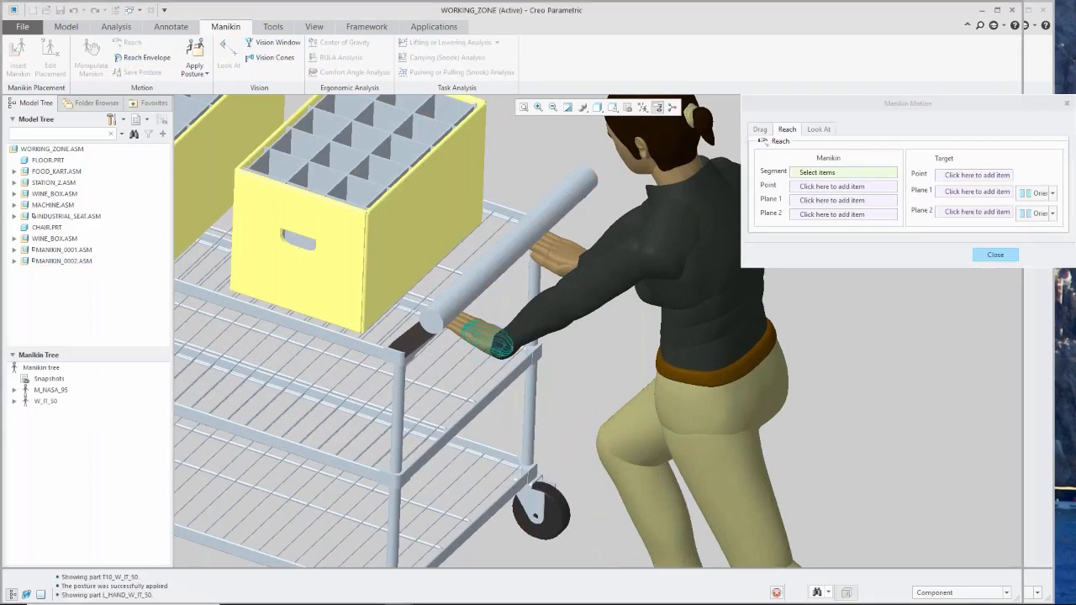
{"action": "left_click", "coordinate": [474, 285]}
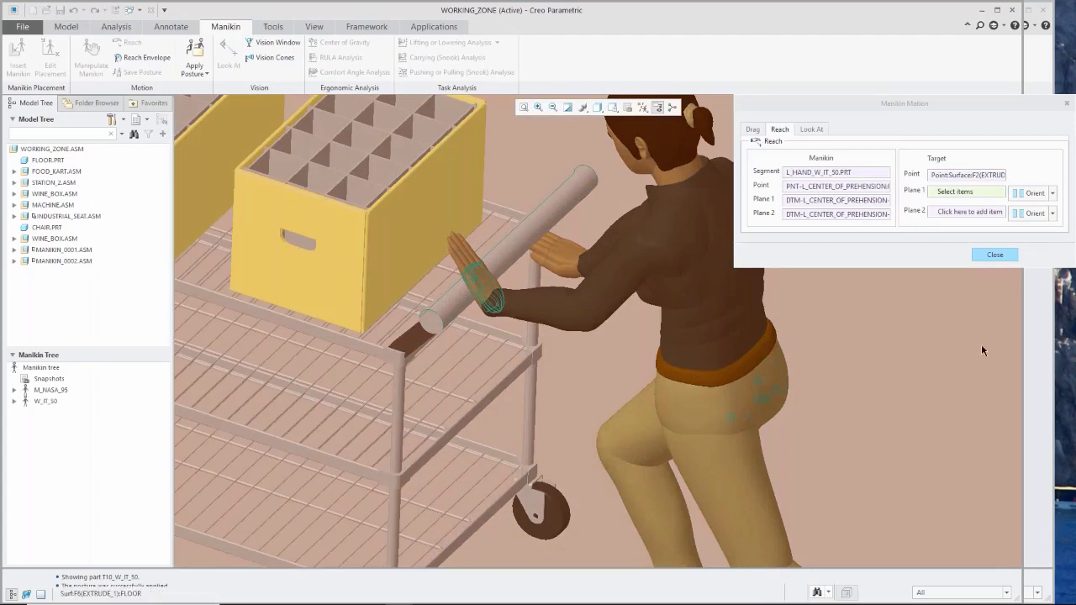
{"action": "left_click", "coordinate": [994, 253]}
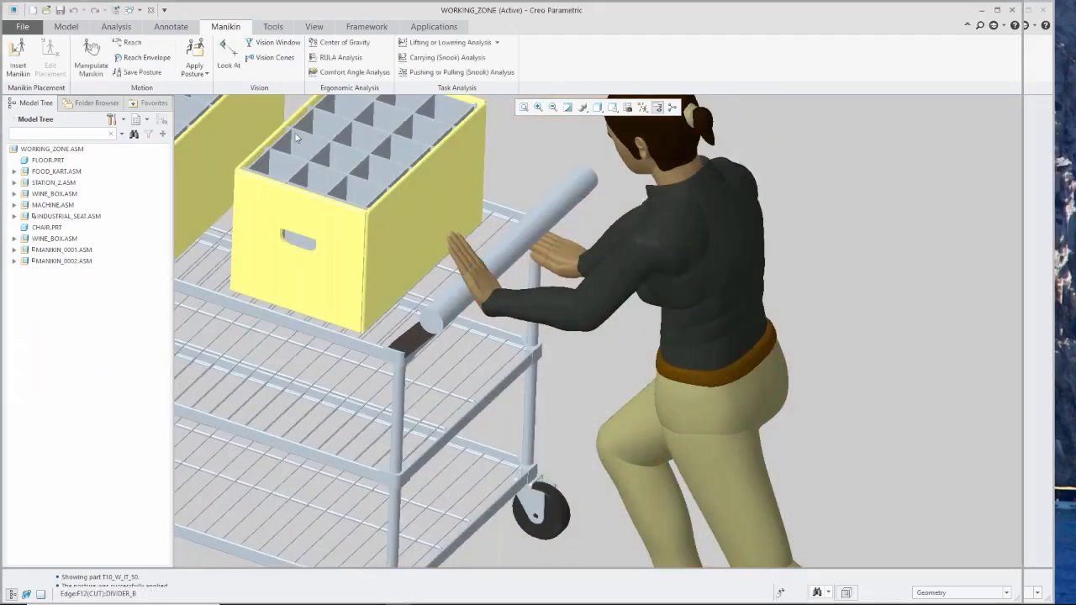
Make MANIKIN_0002's right hand reach a point on the handlebar surface toward its far end.
{"action": "left_click", "coordinate": [129, 42]}
{"action": "left_click", "coordinate": [570, 256]}
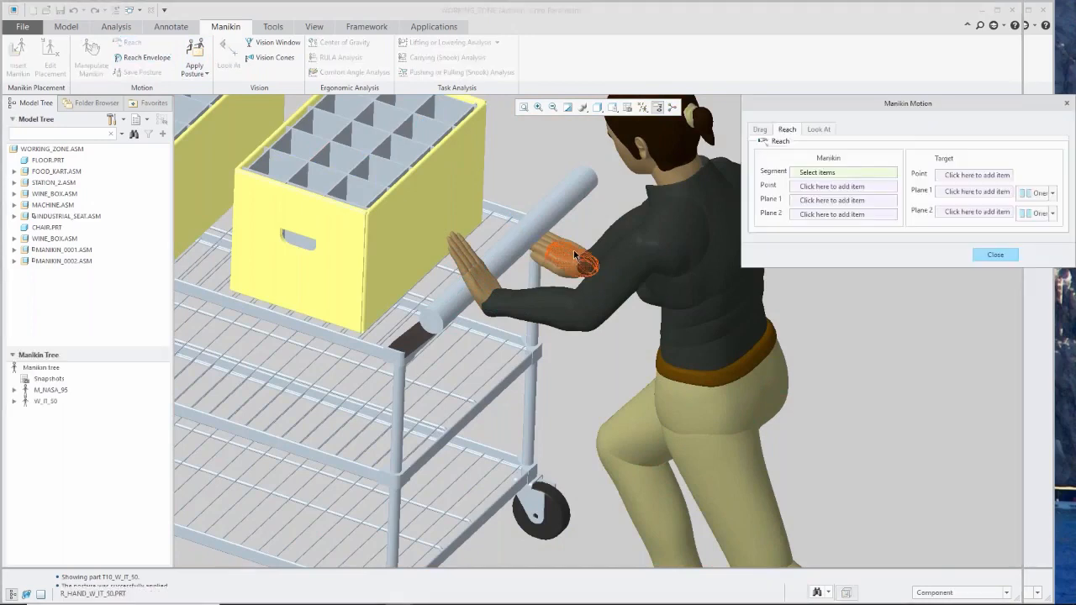
{"action": "left_click", "coordinate": [543, 215]}
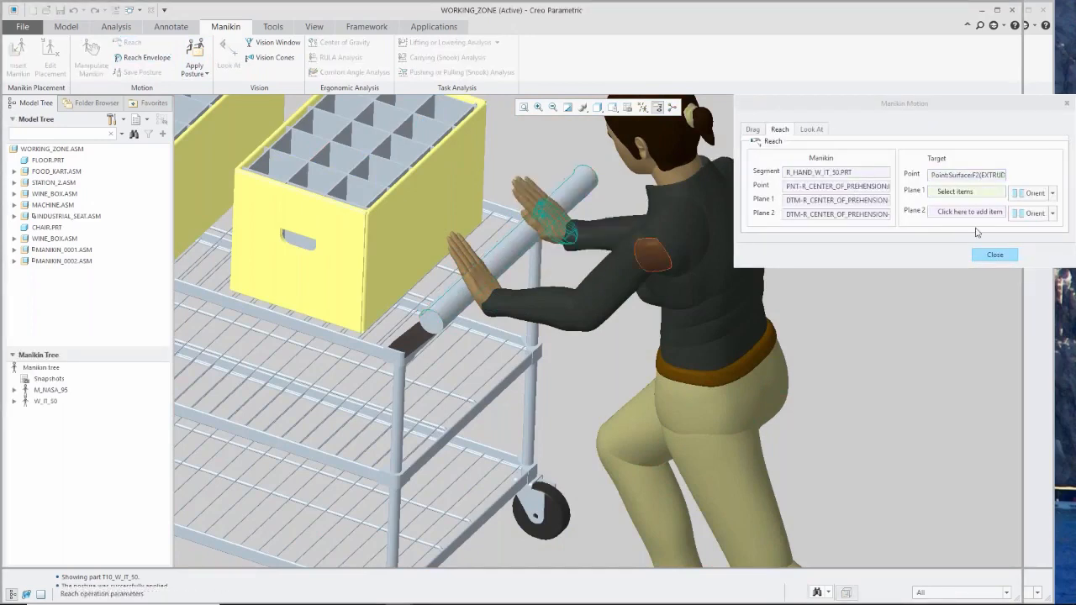
{"action": "left_click", "coordinate": [999, 254]}
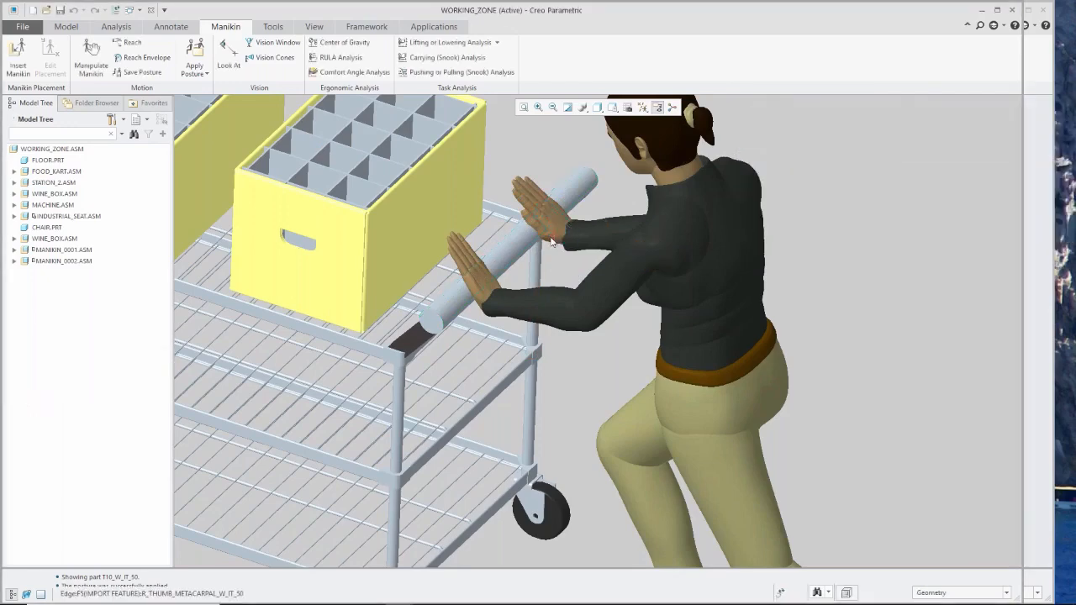
Apply the "hand cylinder grip both" library posture to MANIKIN_0002 so both hands grip the handlebar.
{"action": "left_click", "coordinate": [193, 74]}
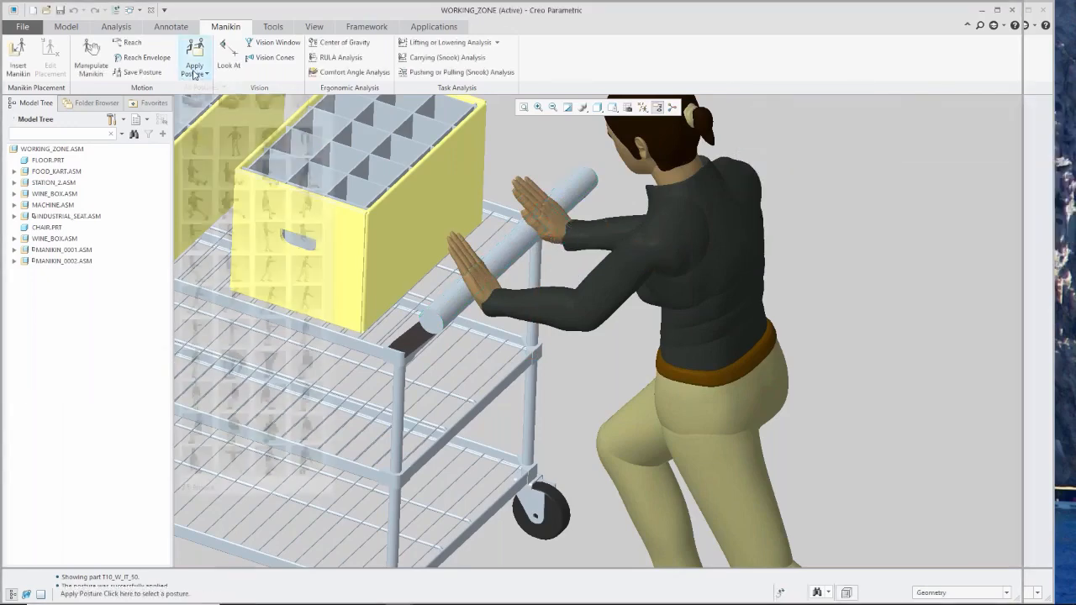
{"action": "scroll", "coordinate": [242, 308], "scroll_direction": "down", "scroll_amount": 10}
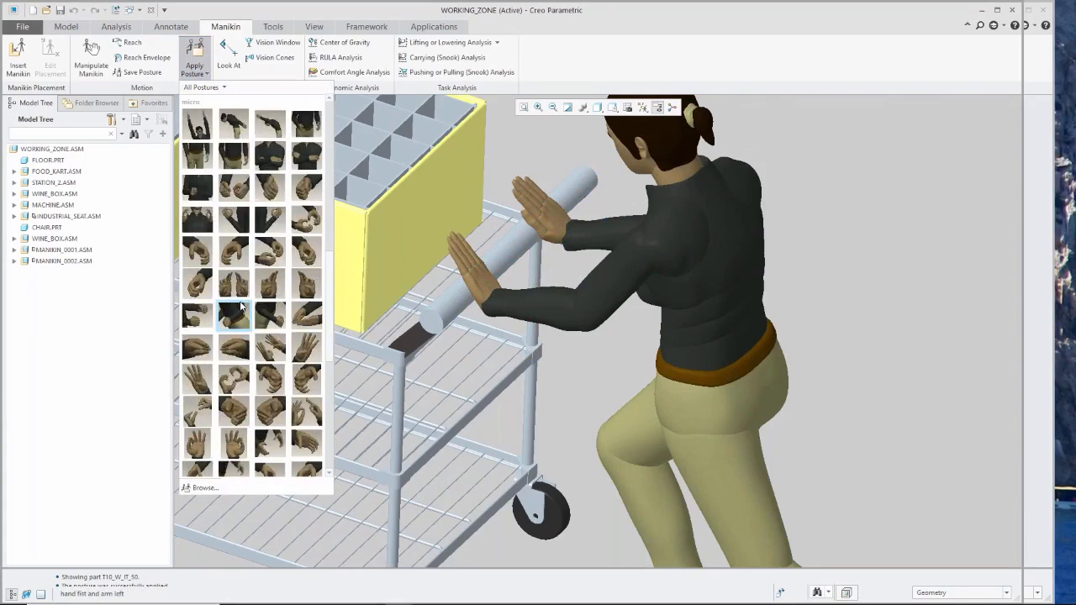
{"action": "left_click", "coordinate": [272, 256]}
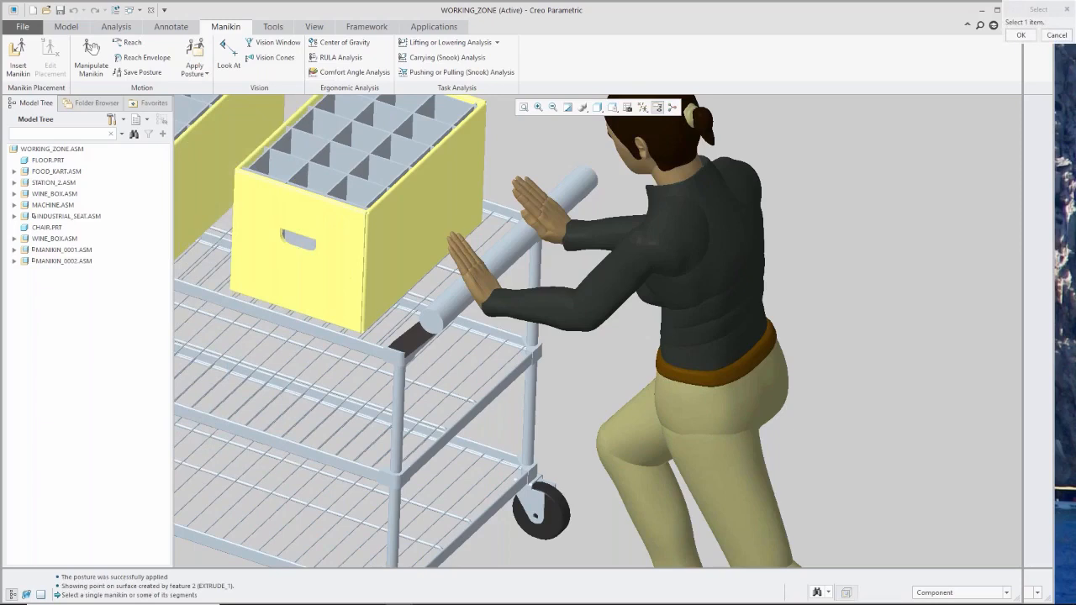
{"action": "left_click", "coordinate": [669, 262]}
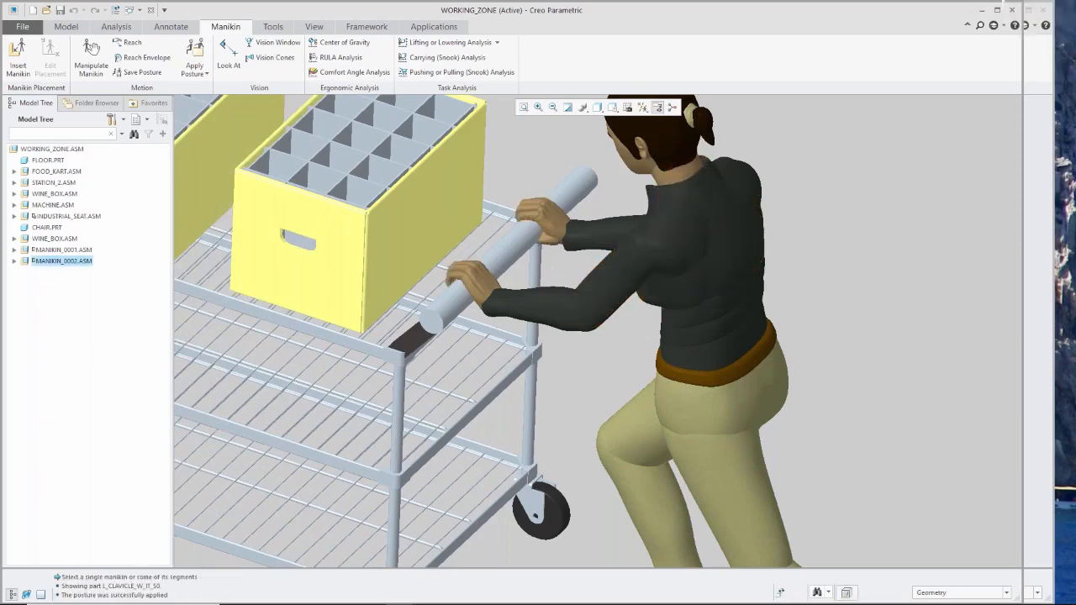
Start a Pushing or Pulling (Snook) Analysis with MANIKIN_0002 at the food cart as its manikin.
{"action": "mouse_move", "coordinate": [668, 314]}
{"action": "middle_mouse_down"}
{"action": "mouse_move", "coordinate": [635, 315]}
{"action": "mouse_move", "coordinate": [680, 259]}
{"action": "middle_mouse_up"}
{"action": "scroll", "coordinate": [679, 265], "scroll_direction": "up", "scroll_amount": 5}
{"action": "middle_click_drag", "start_coordinate": [659, 312], "coordinate": [701, 275]}
{"action": "scroll", "coordinate": [704, 263], "scroll_direction": "down", "scroll_amount": 5}
{"action": "scroll", "coordinate": [679, 272], "scroll_direction": "up", "scroll_amount": 5}
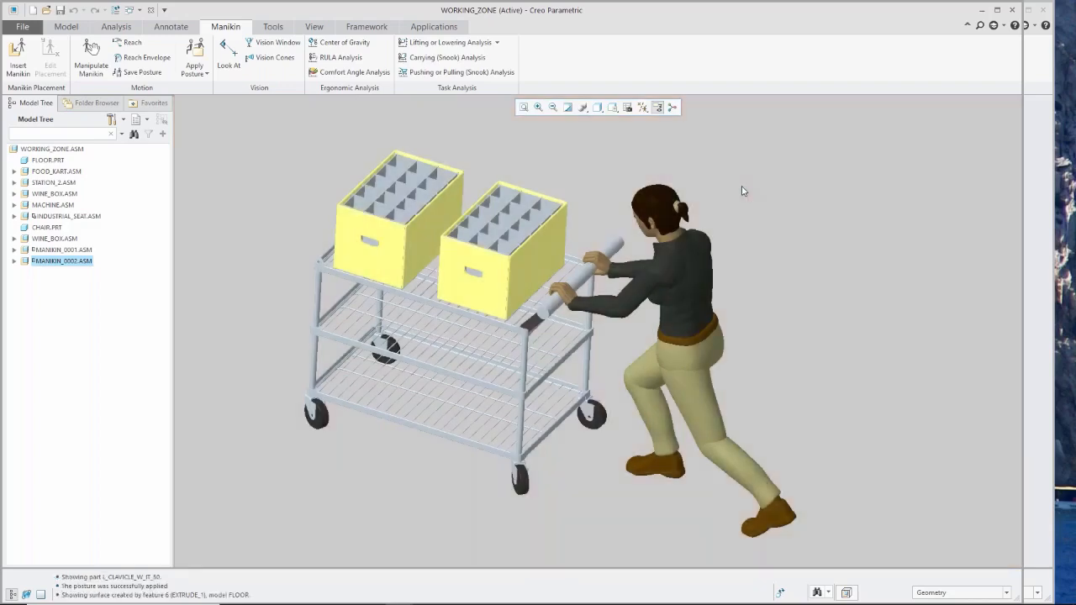
{"action": "left_click", "coordinate": [742, 187]}
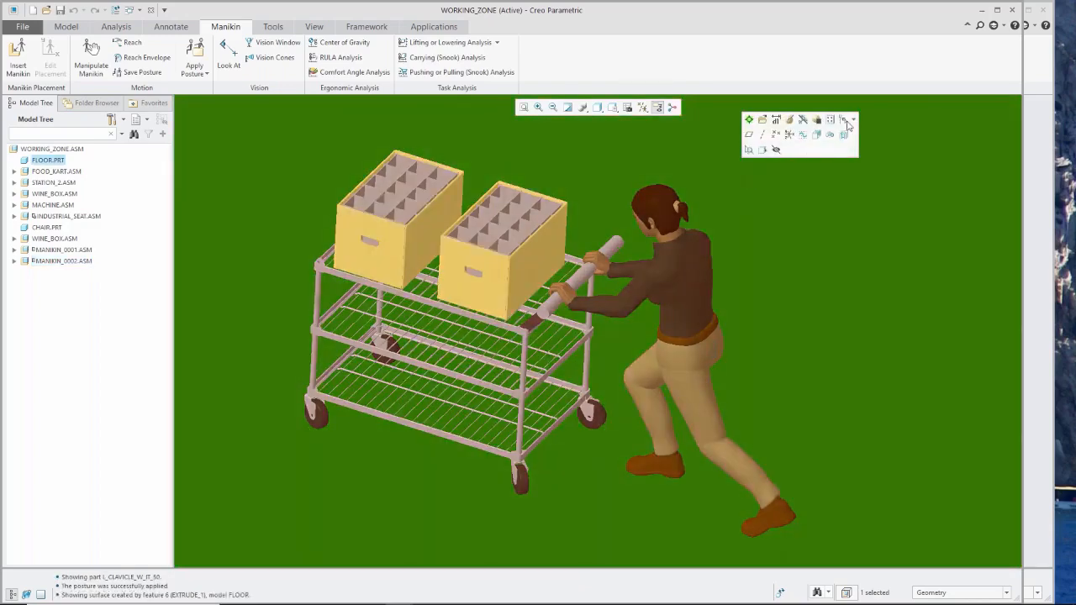
{"action": "middle_click_drag", "start_coordinate": [727, 336], "coordinate": [710, 341], "text": "shift"}
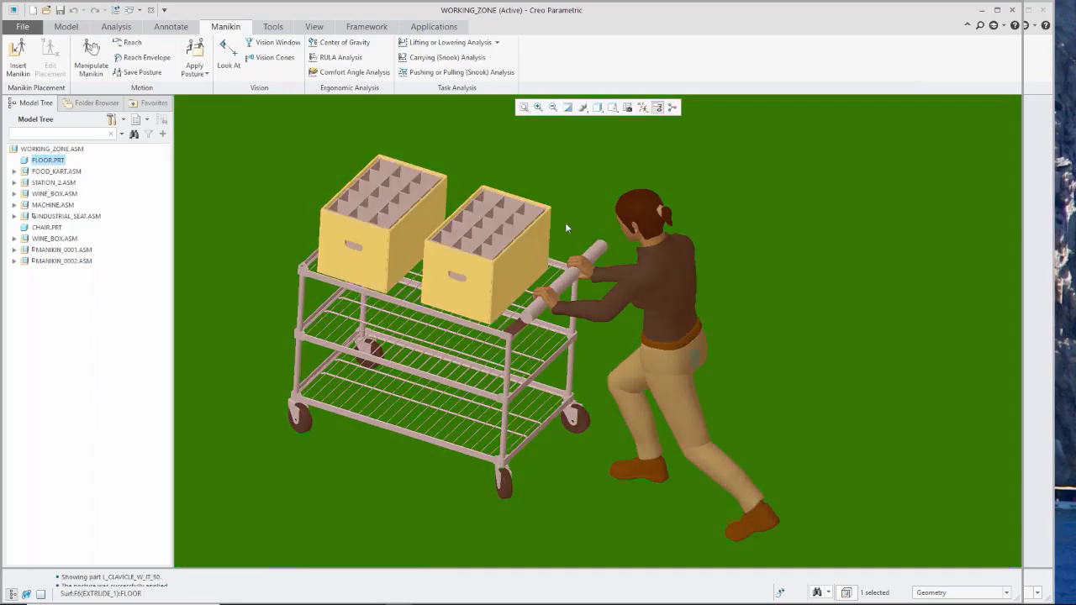
{"action": "left_click", "coordinate": [437, 74]}
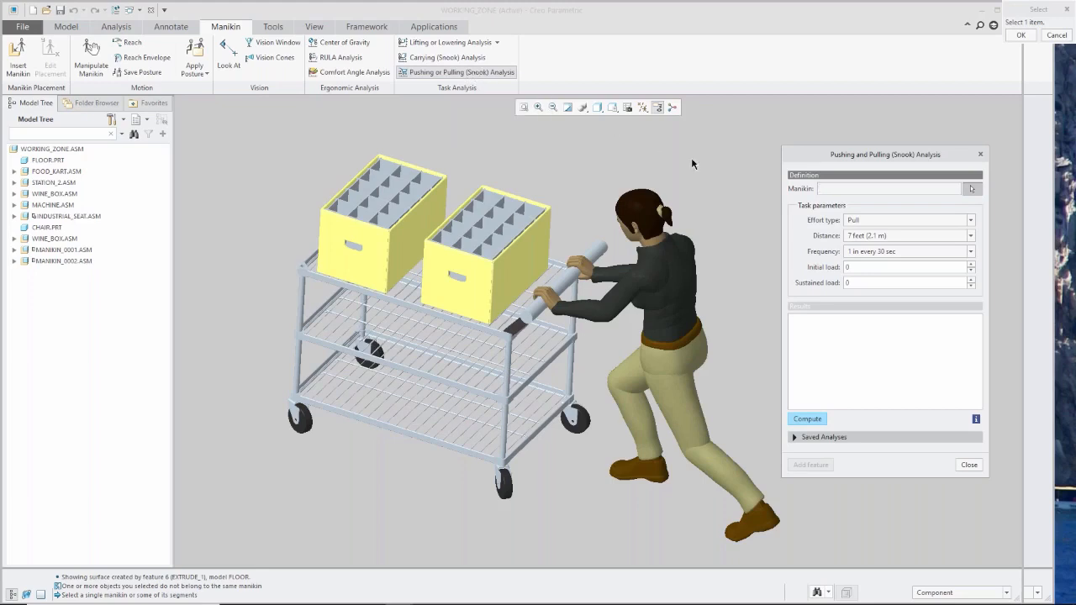
{"action": "left_click", "coordinate": [682, 292]}
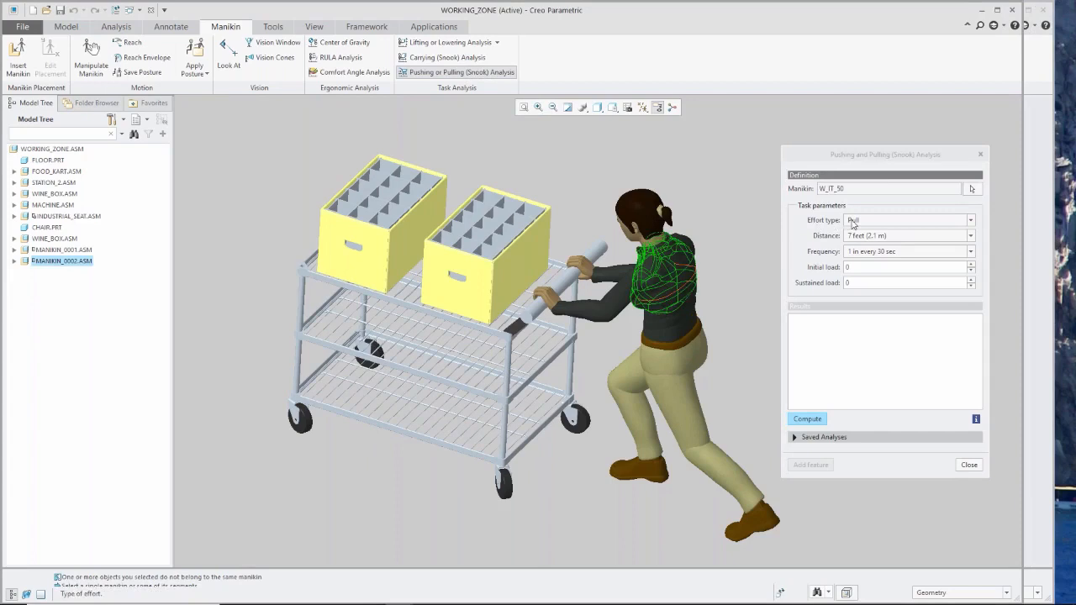
Set the Snook task parameters to effort type Push, distance 25 feet (7.6 m) and frequency 1 in every 5 min.
{"action": "left_click", "coordinate": [970, 221]}
{"action": "left_click", "coordinate": [960, 231]}
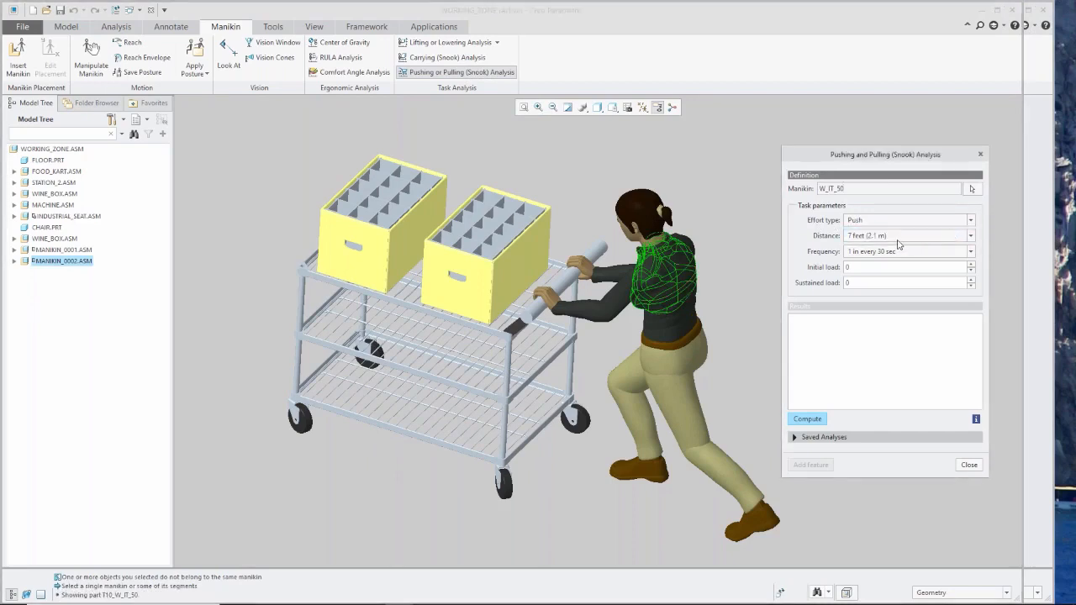
{"action": "left_click", "coordinate": [971, 235]}
{"action": "left_click", "coordinate": [912, 254]}
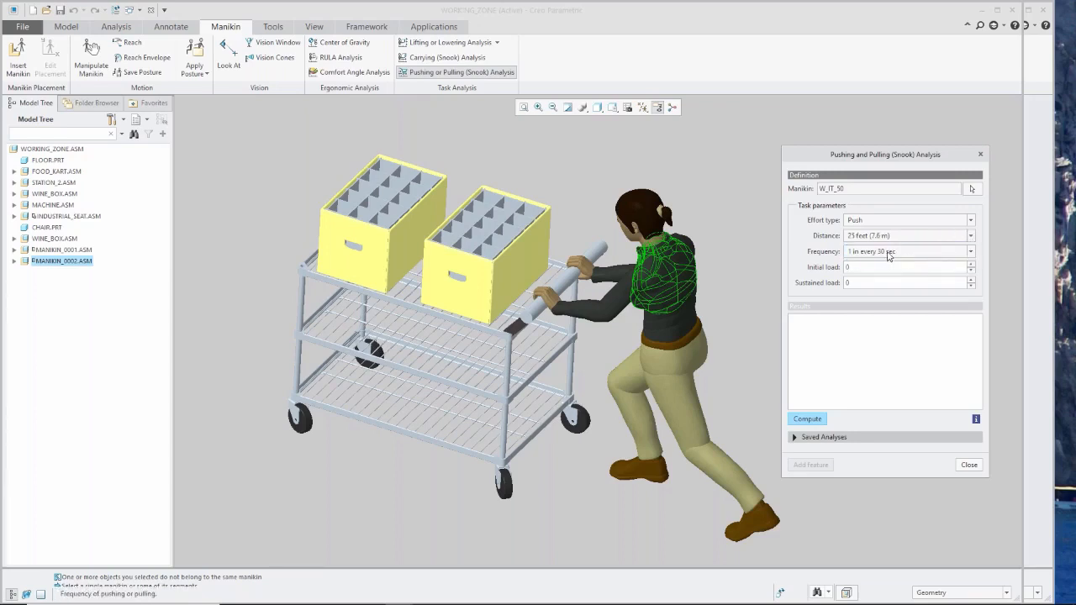
{"action": "left_click", "coordinate": [971, 253]}
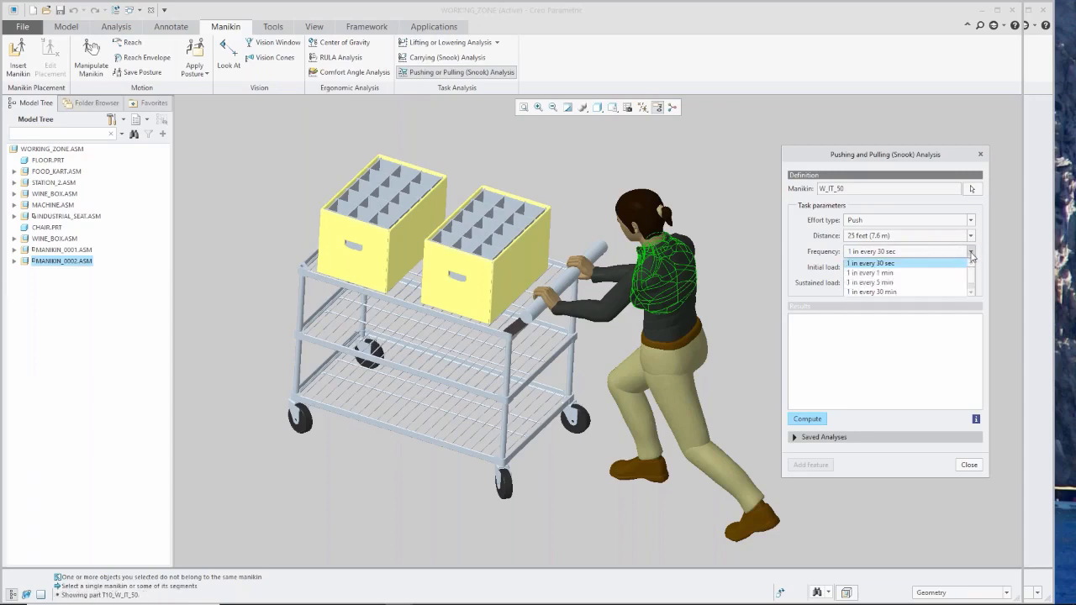
{"action": "left_click", "coordinate": [932, 284]}
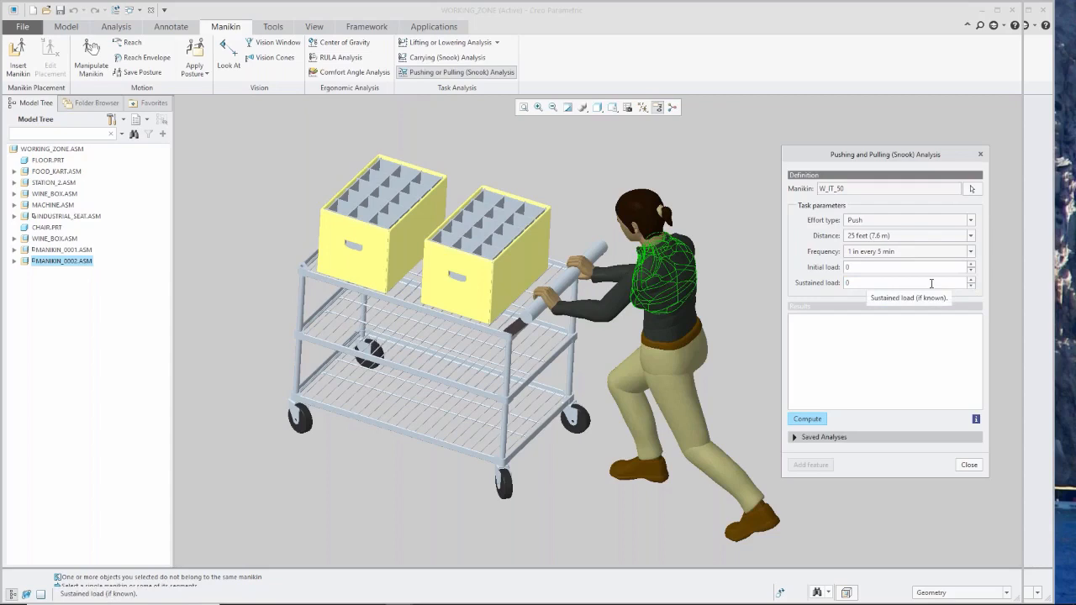
Set the initial load to 18 and the sustained load to 12, and compute the pushing analysis.
{"action": "left_click", "coordinate": [859, 268]}
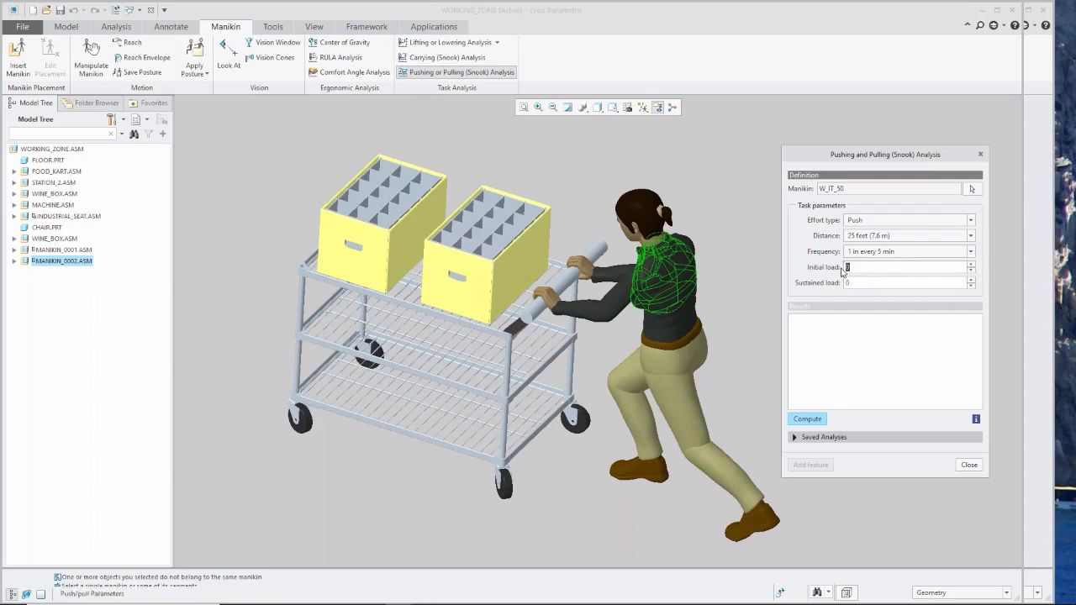
{"action": "type", "text": "18"}
{"action": "key", "text": "Return"}
{"action": "left_click", "coordinate": [858, 283]}
{"action": "type", "text": "12"}
{"action": "key", "text": "Return"}
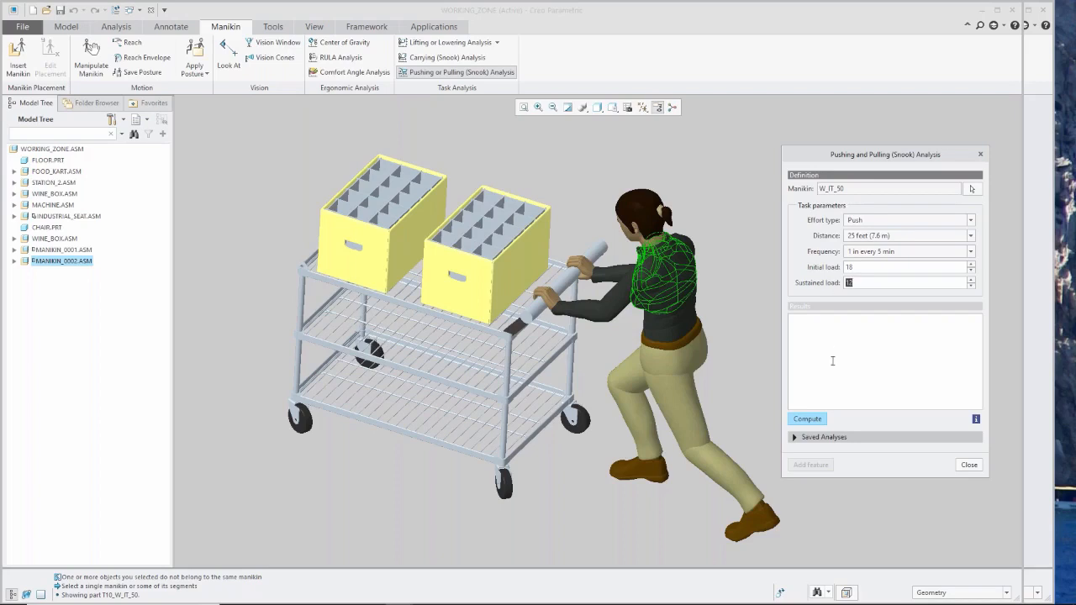
{"action": "left_click", "coordinate": [817, 422]}
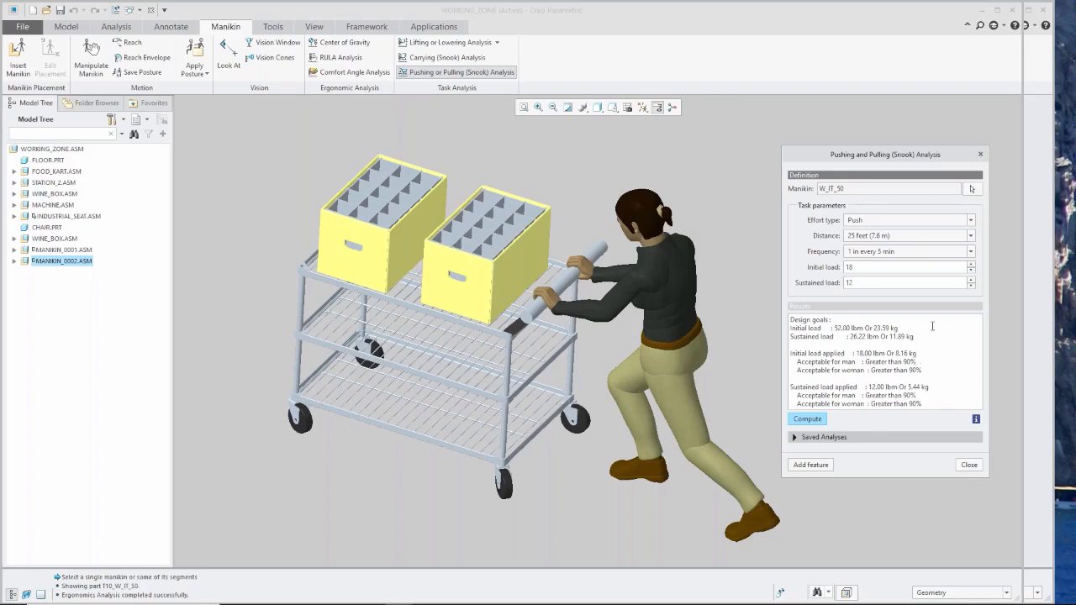
Raise the initial load to 80 and the sustained load to 60, and recompute the pushing analysis.
{"action": "double_click", "coordinate": [863, 267]}
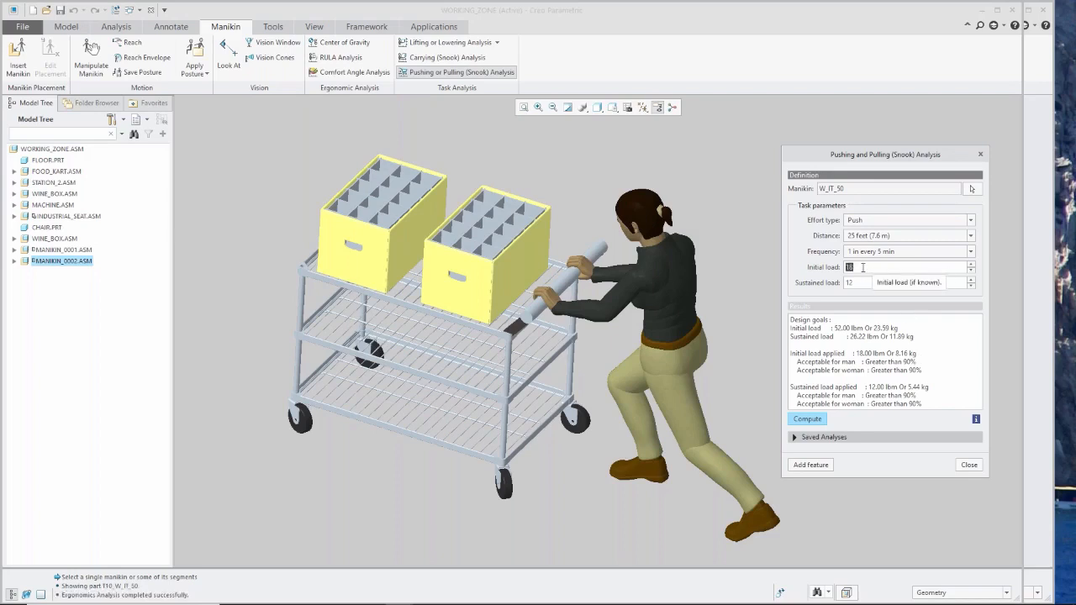
{"action": "type", "text": "80"}
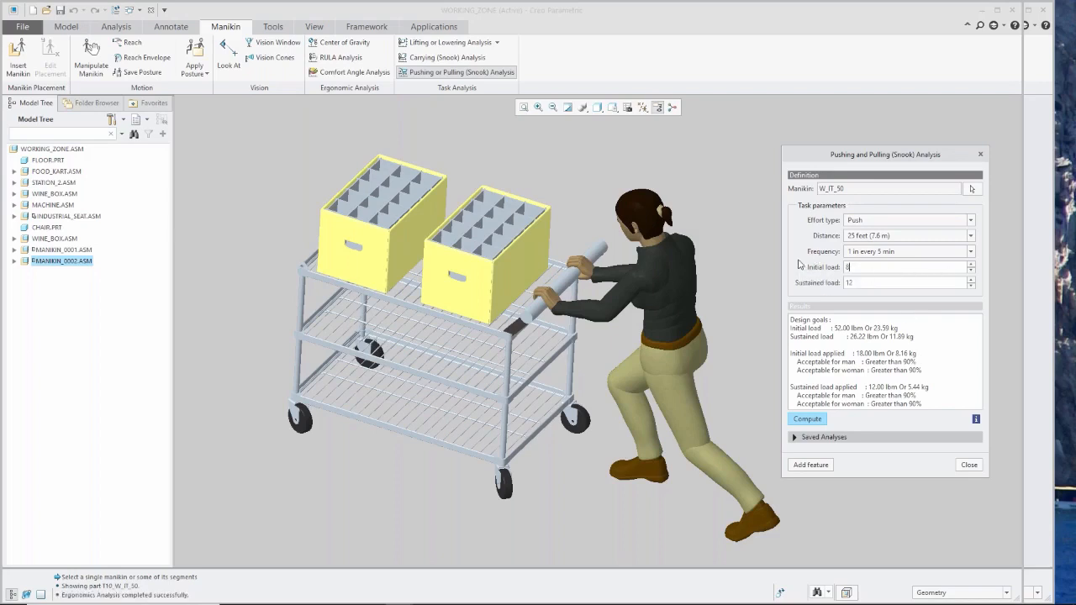
{"action": "double_click", "coordinate": [859, 283]}
{"action": "type", "text": "60"}
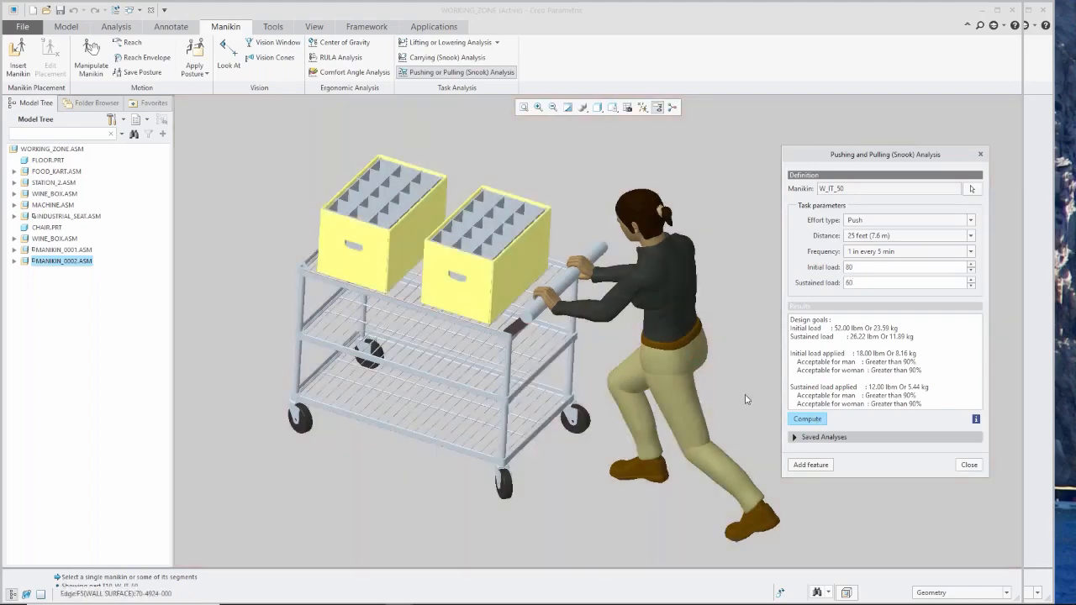
{"action": "left_click", "coordinate": [808, 420]}
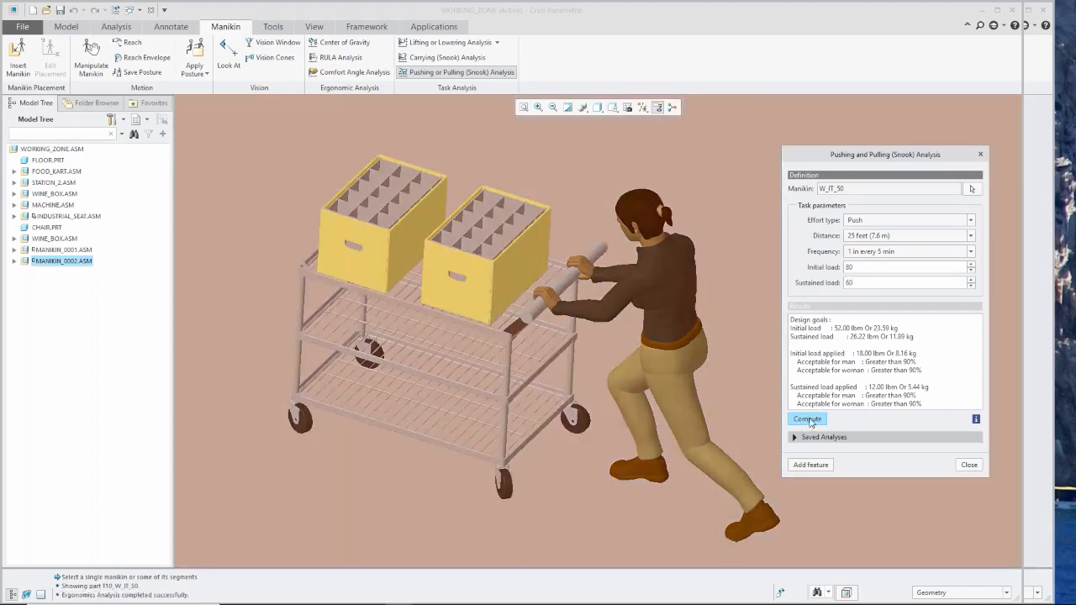
{"action": "left_click", "coordinate": [808, 419]}
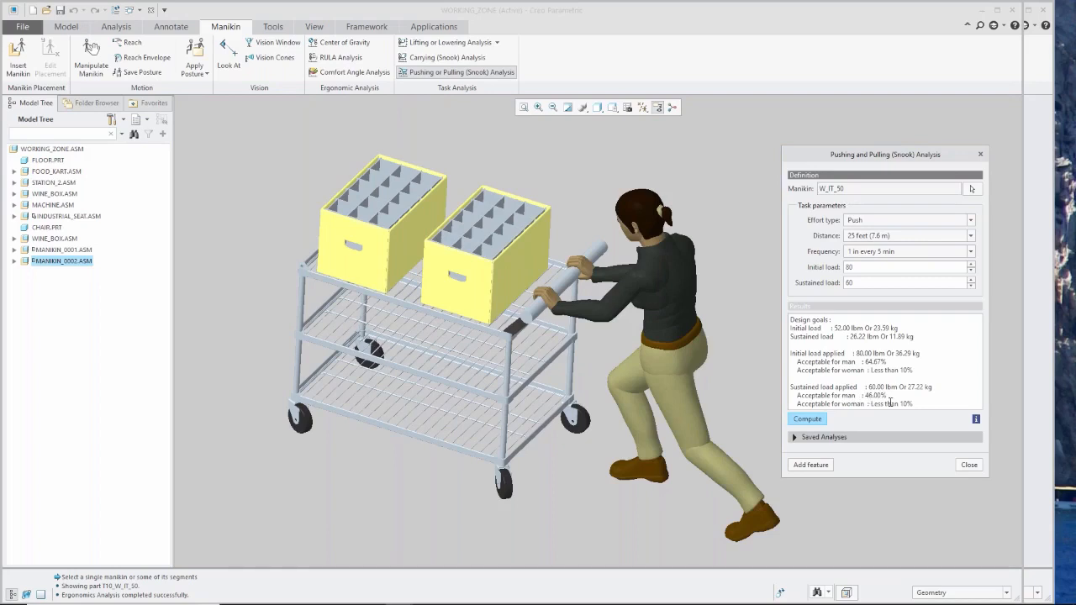
Close the pushing analysis and switch to the PowerPoint slide show on the software benefits of subscription.
{"action": "left_click", "coordinate": [969, 465]}
{"action": "scroll", "coordinate": [807, 431], "scroll_direction": "down", "scroll_amount": 3}
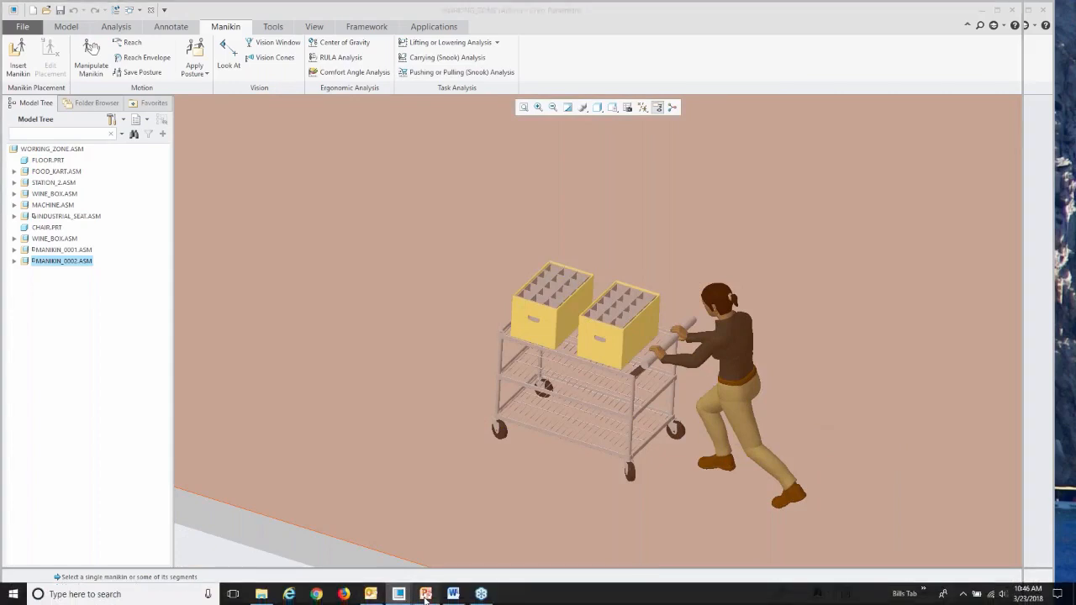
{"action": "left_click", "coordinate": [425, 595]}
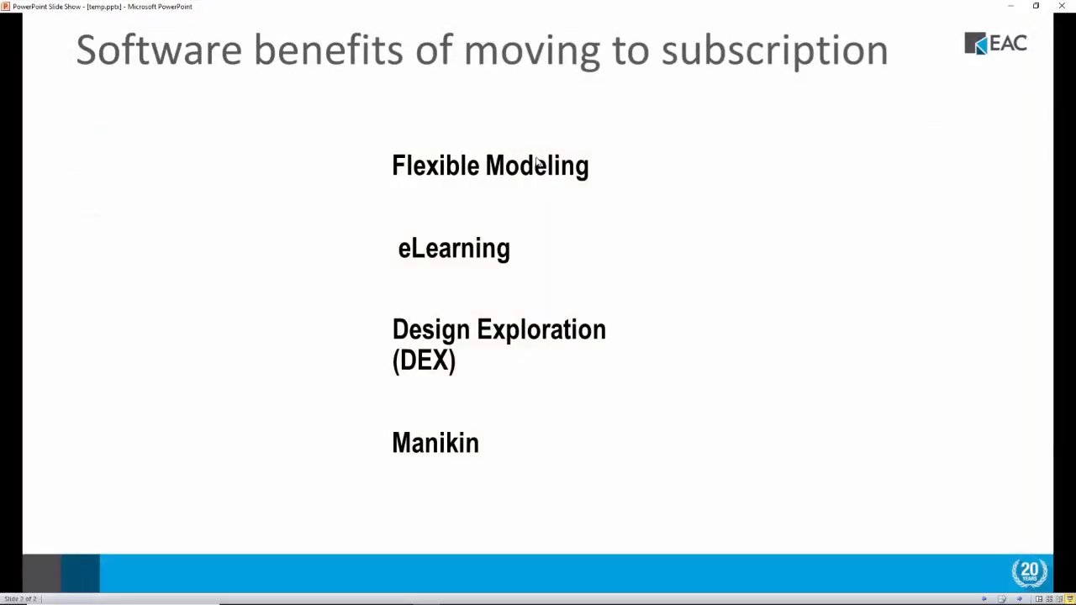